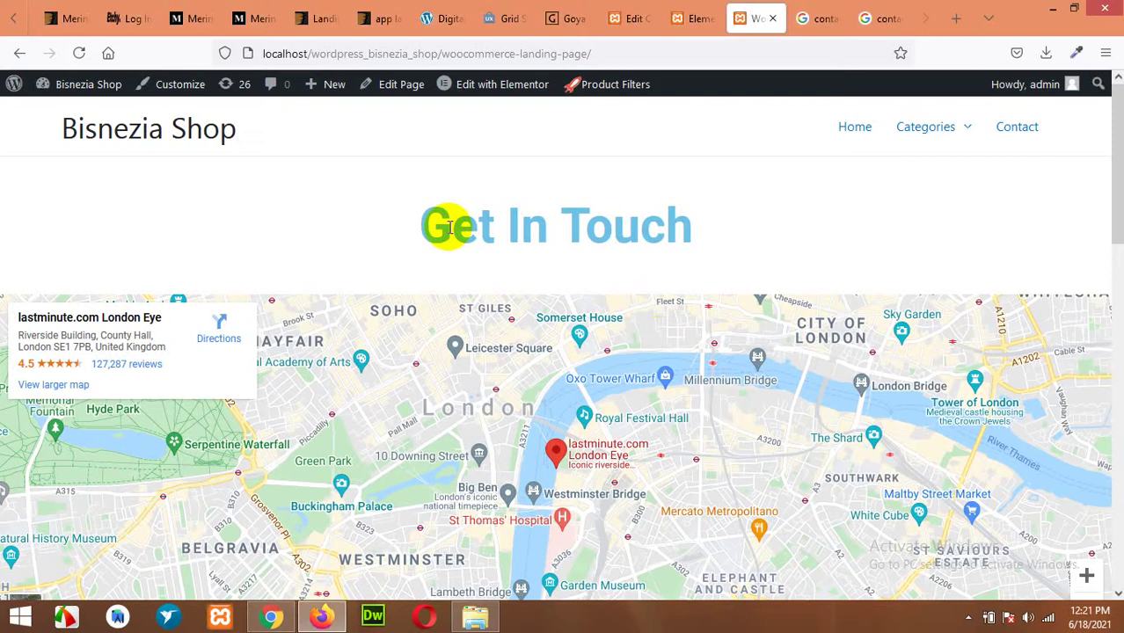
Start a new WordPress page from Pages > Add New.
scroll(452, 213, "down", 10)
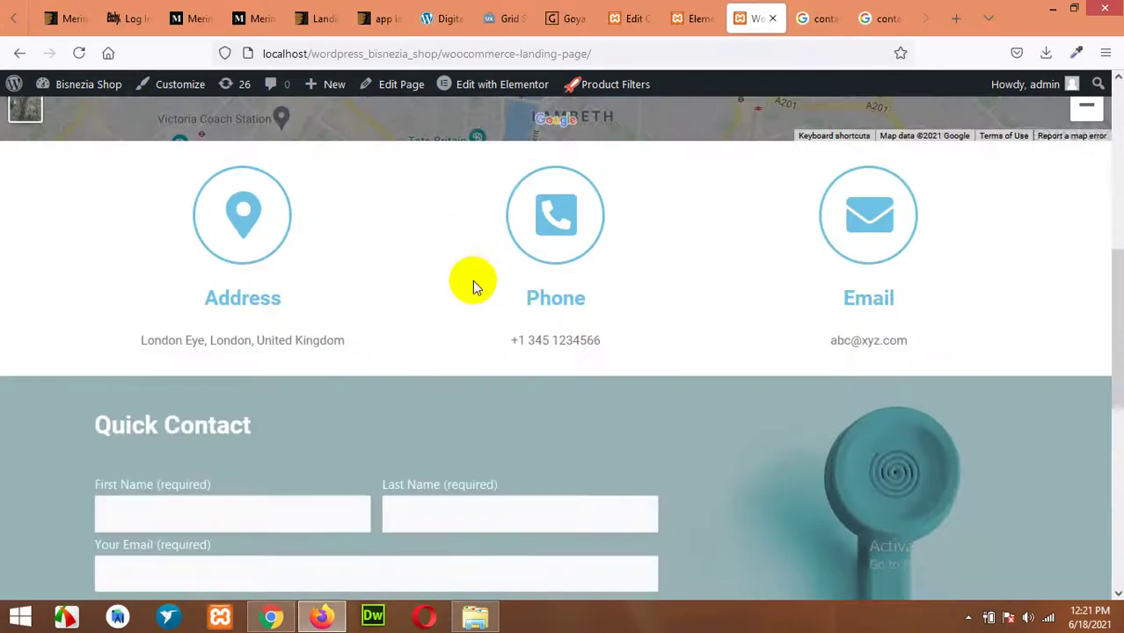
scroll(527, 308, "down", 2)
scroll(594, 350, "up", 10)
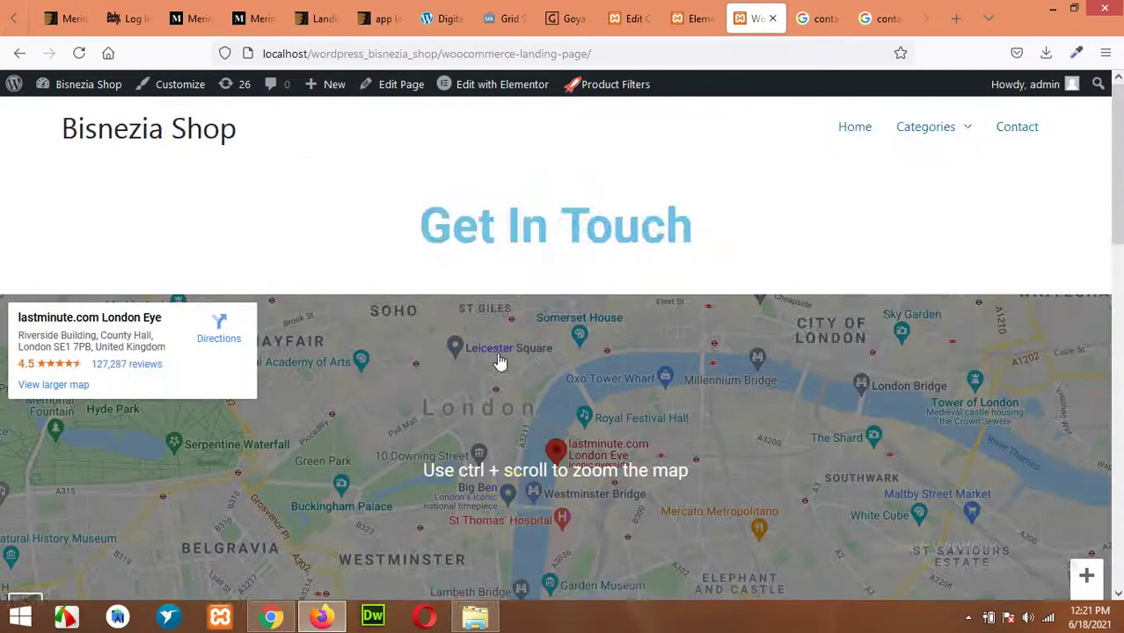
scroll(504, 359, "down", 5)
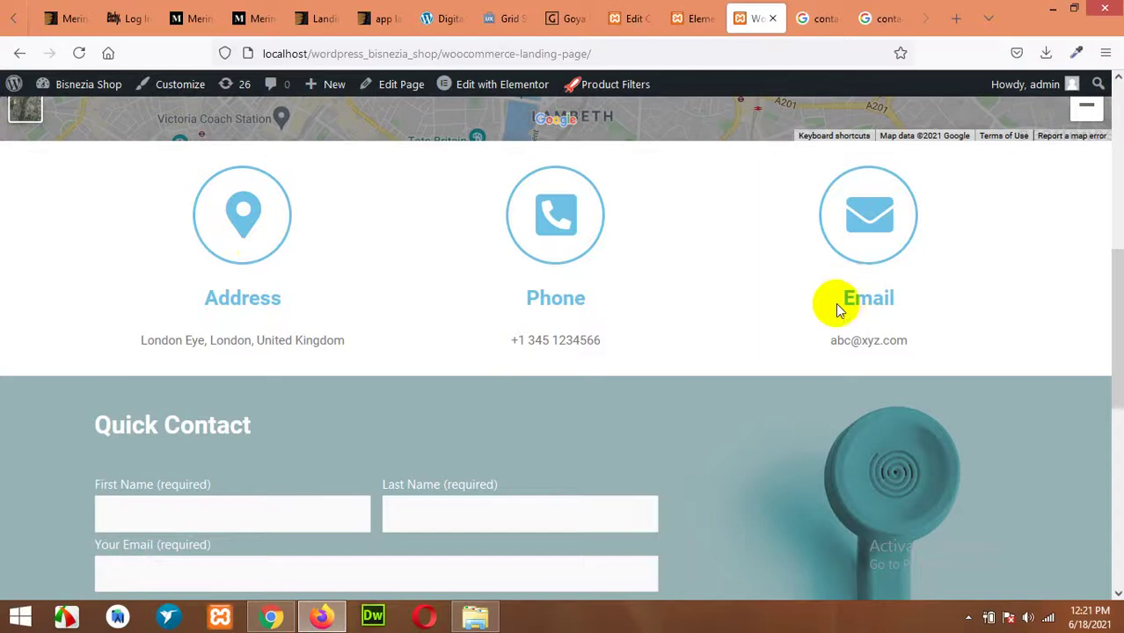
scroll(826, 311, "down", 4)
scroll(723, 283, "up", 1)
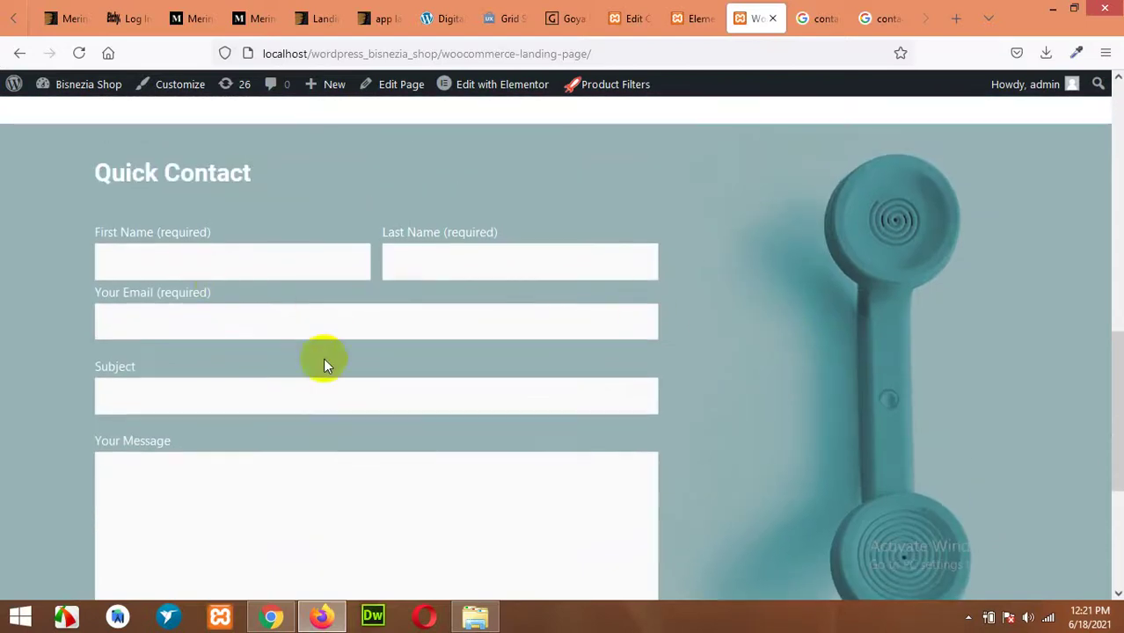
scroll(843, 313, "down", 3)
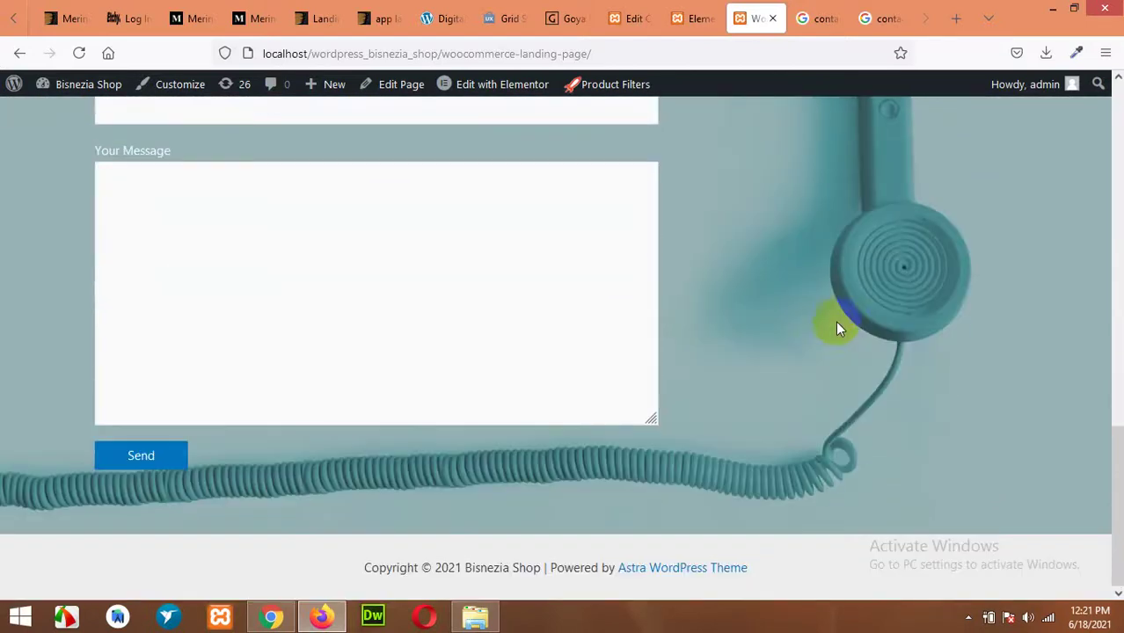
scroll(835, 321, "up", 8)
scroll(820, 313, "up", 3)
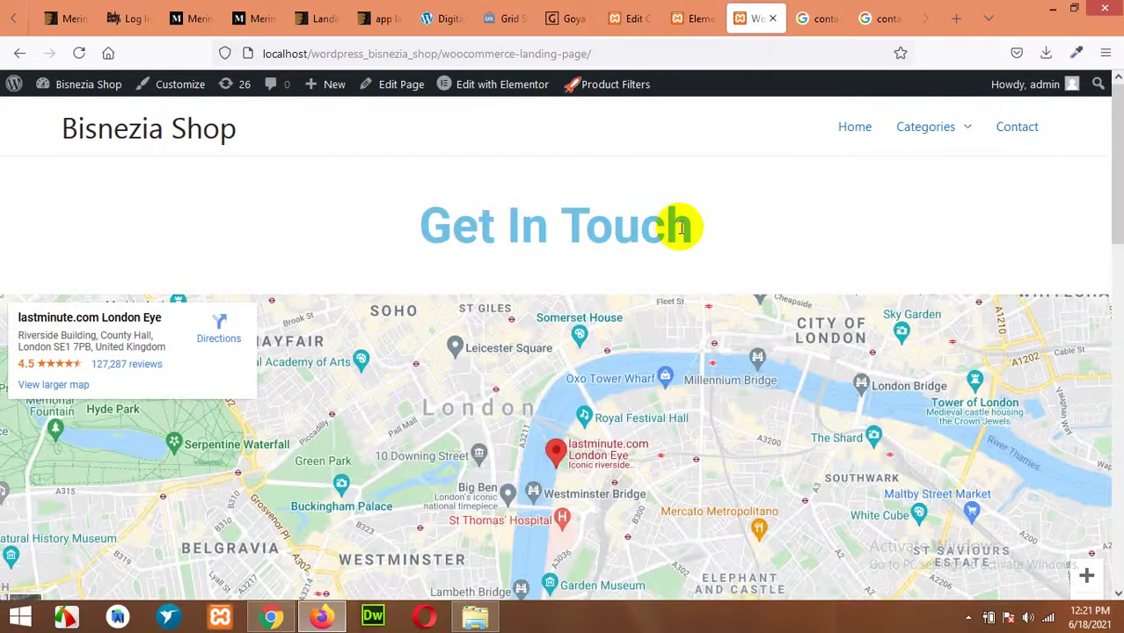
scroll(680, 226, "down", 8)
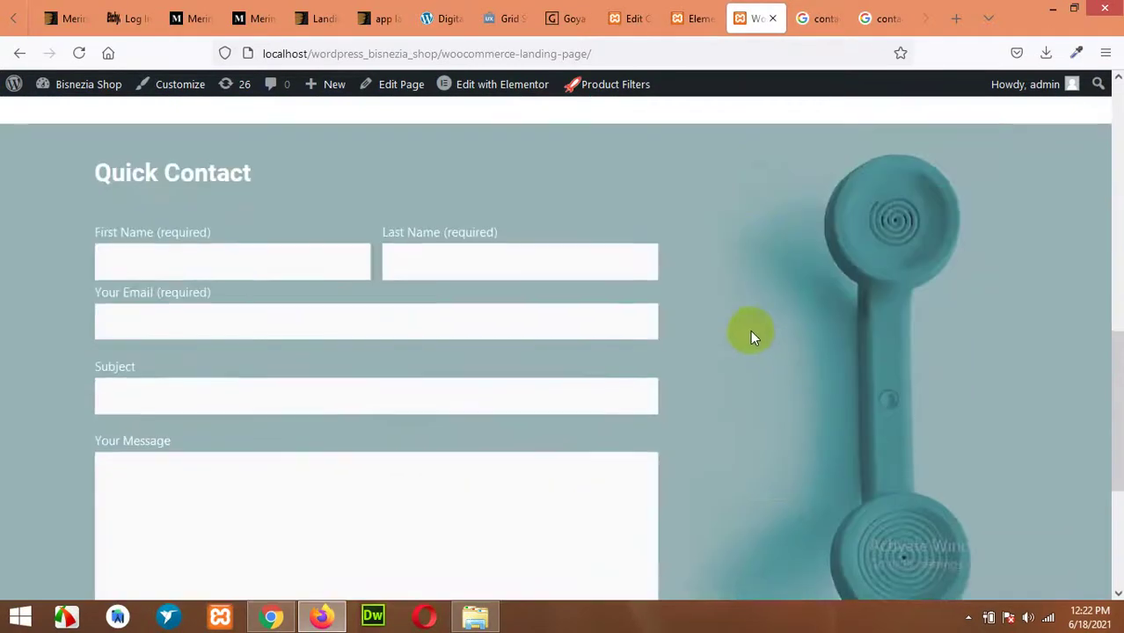
scroll(752, 335, "down", 2)
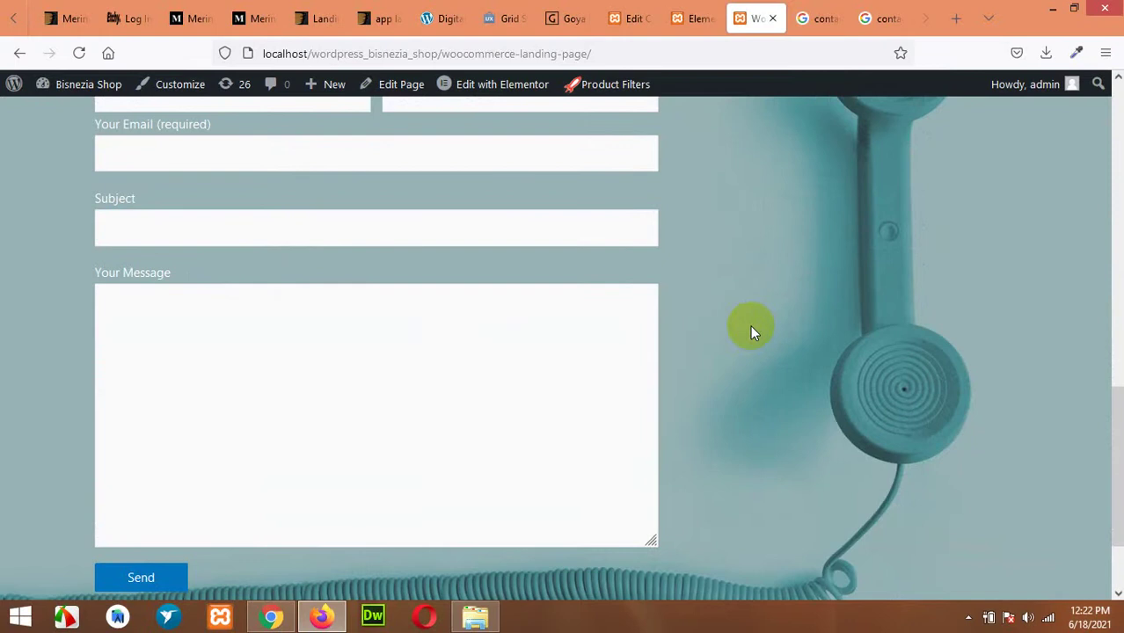
scroll(709, 317, "up", 10)
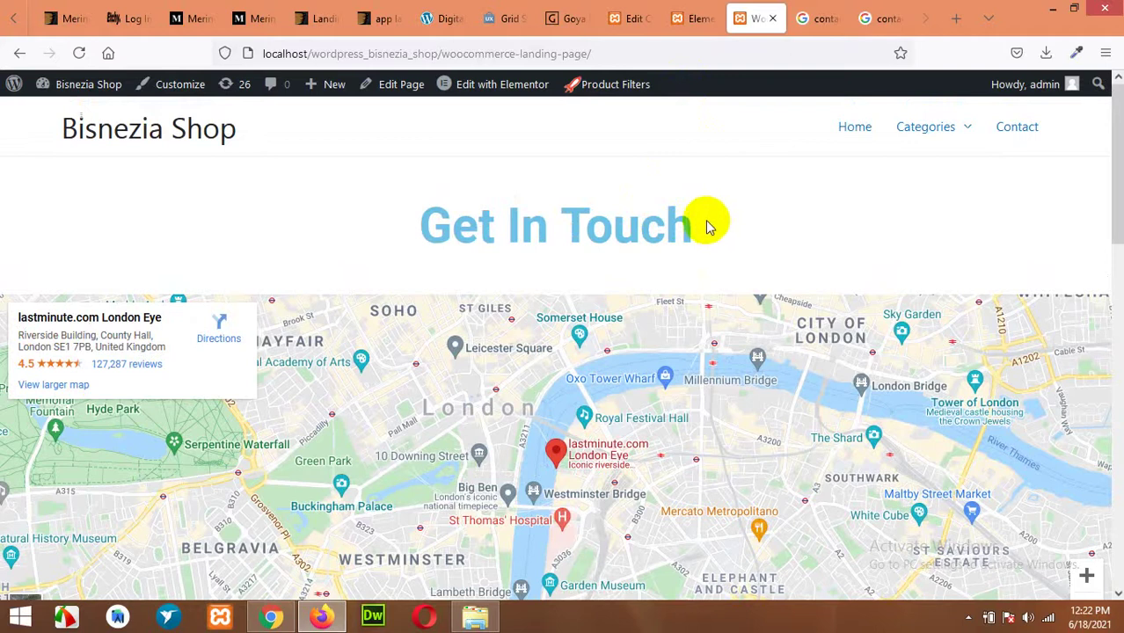
left_click(637, 9)
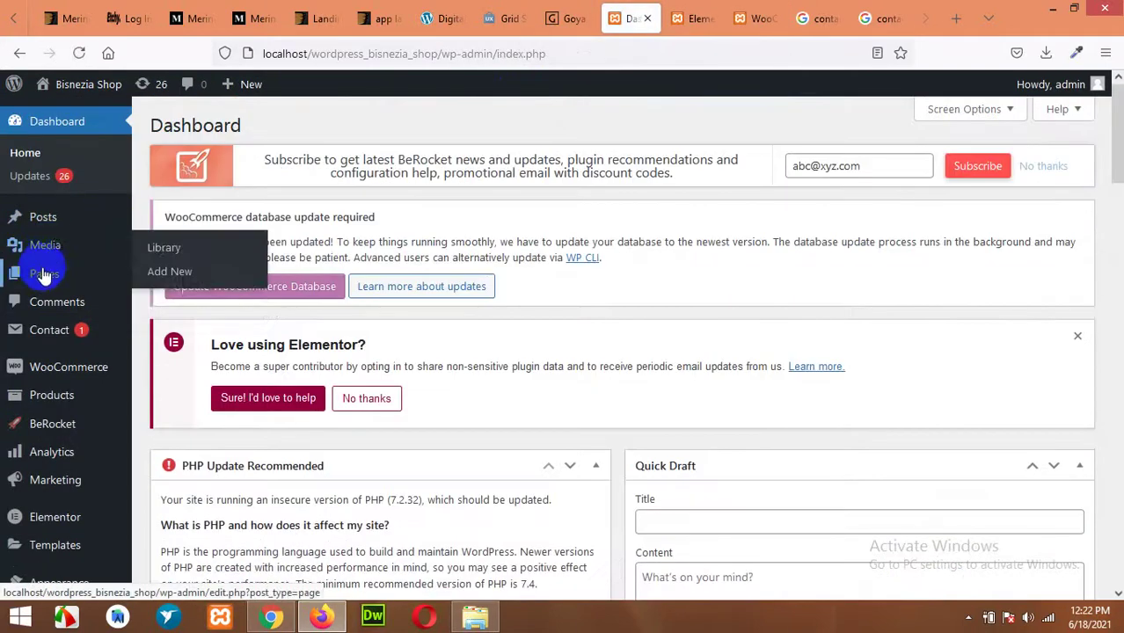
mouse_move(44, 275)
left_click(163, 304)
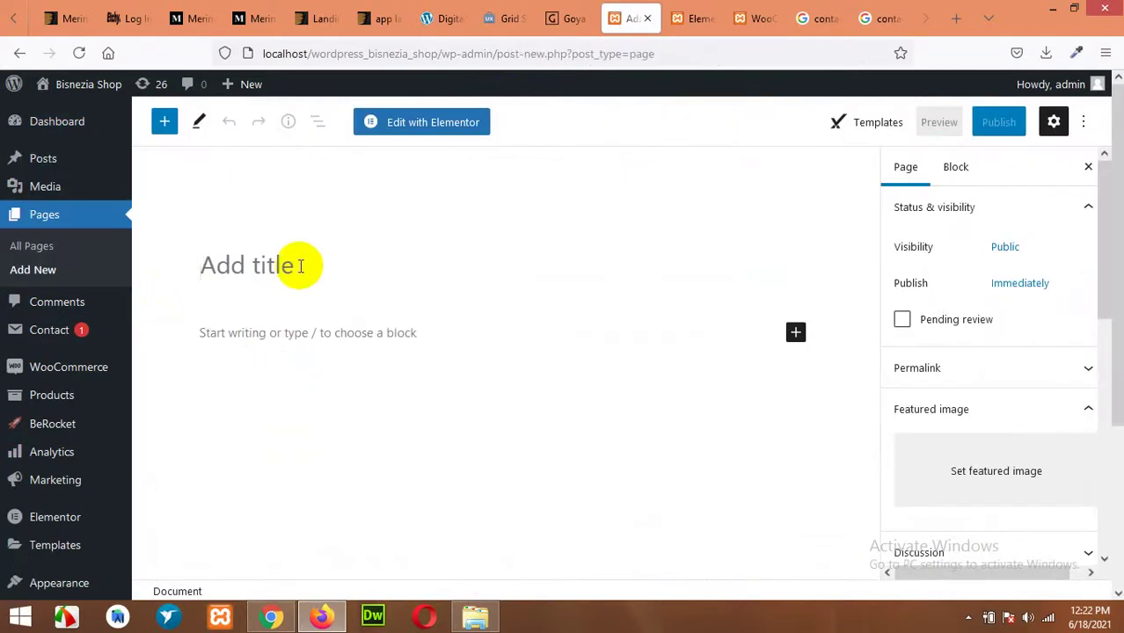
Title the page 'Contact Us', publish it, and open it in Elementor.
type("Contact Us")
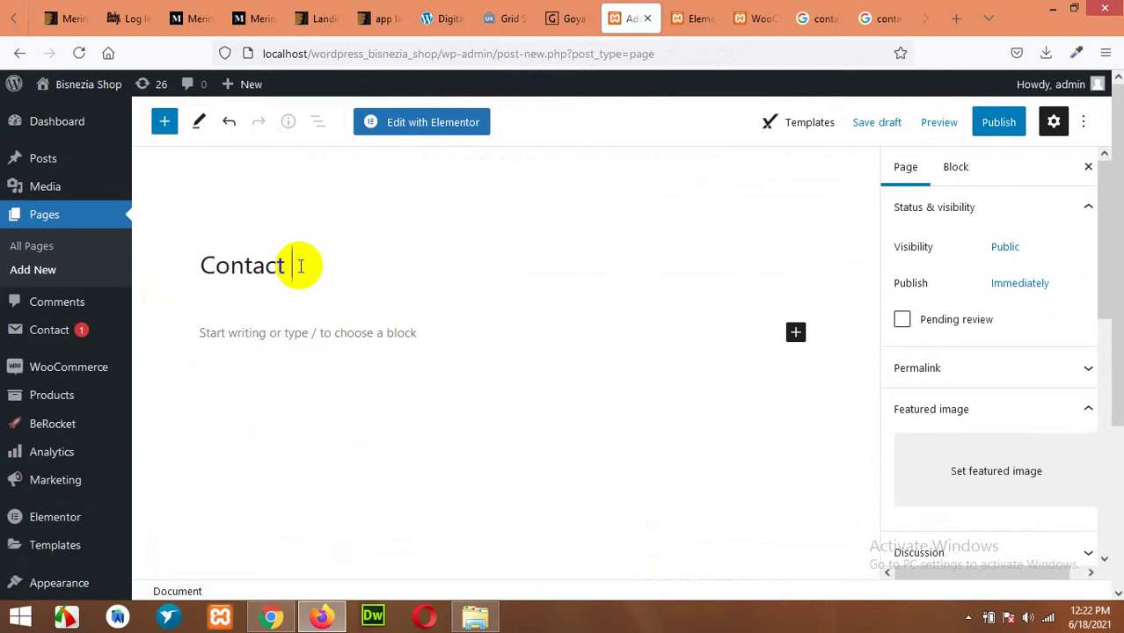
left_click(1001, 120)
left_click(947, 123)
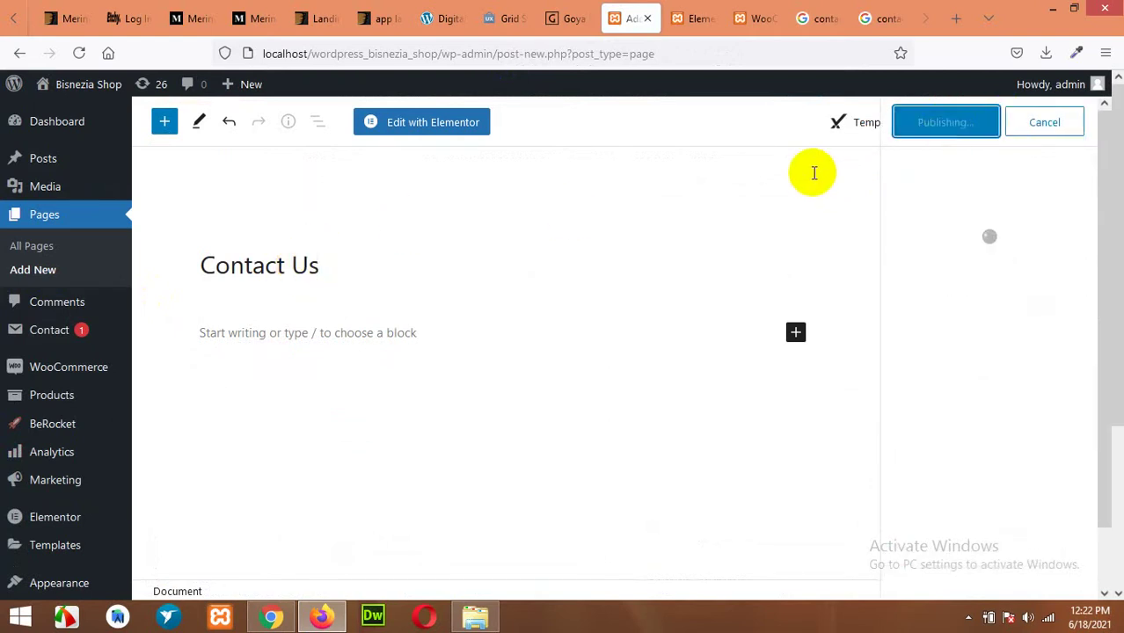
left_click(420, 129)
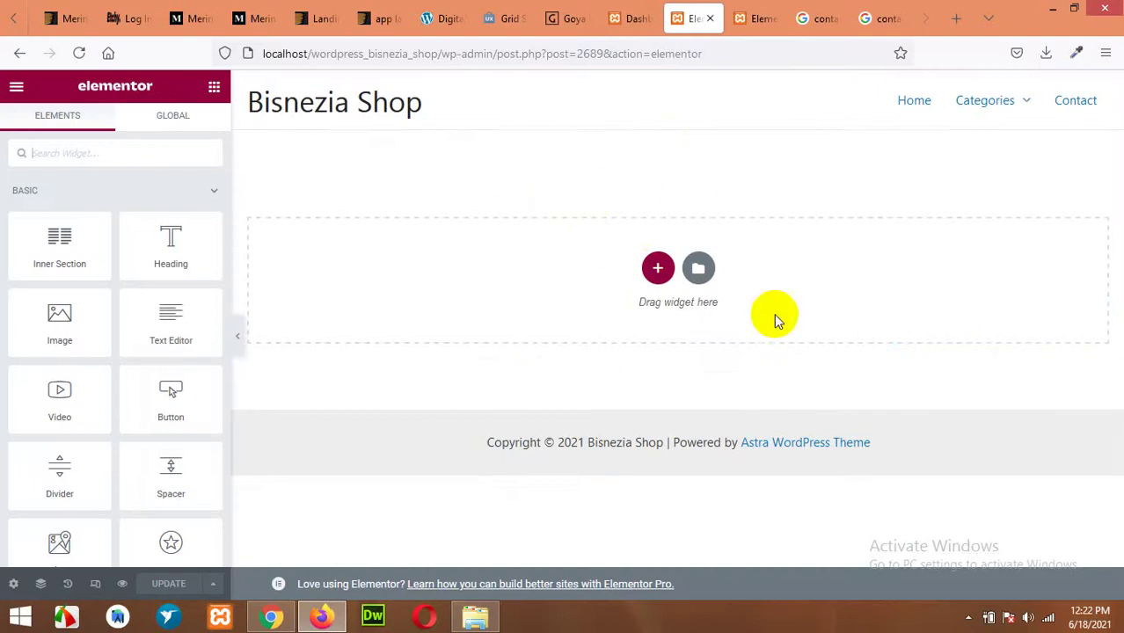
In page settings, keep the Default layout, turn Hide Title on, and save with Update.
scroll(141, 398, "down", 2)
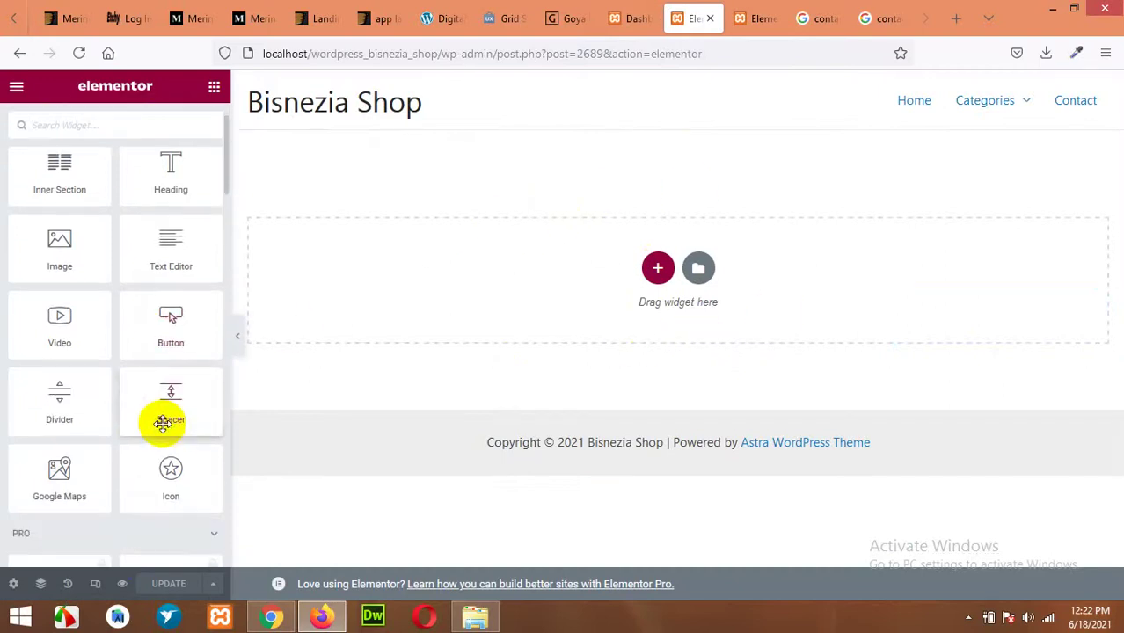
left_click(13, 584)
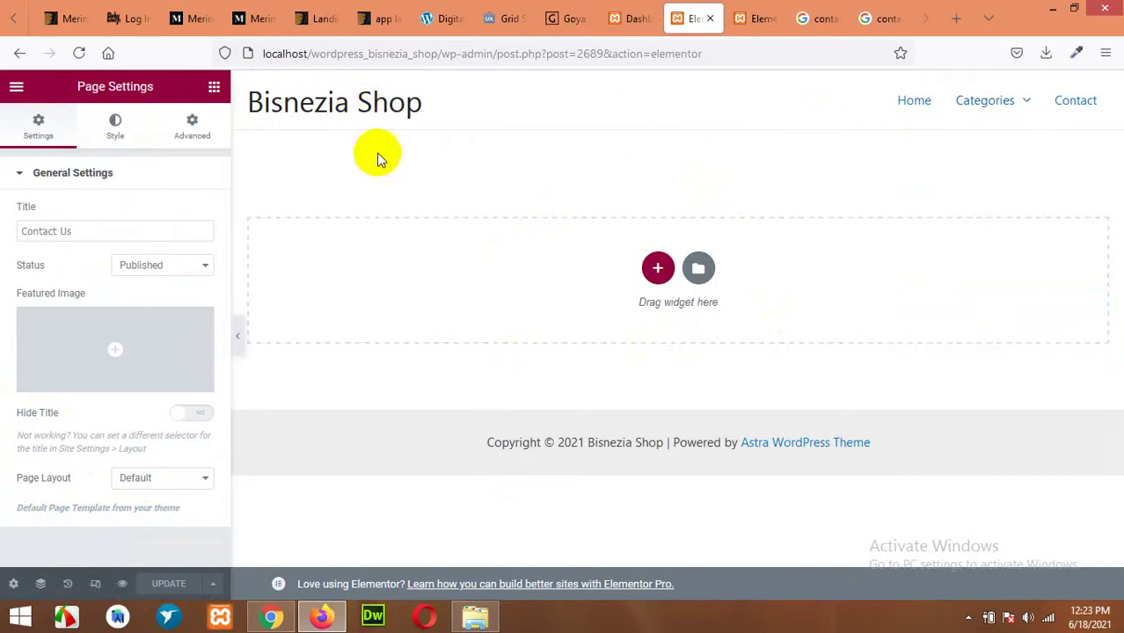
left_click(168, 483)
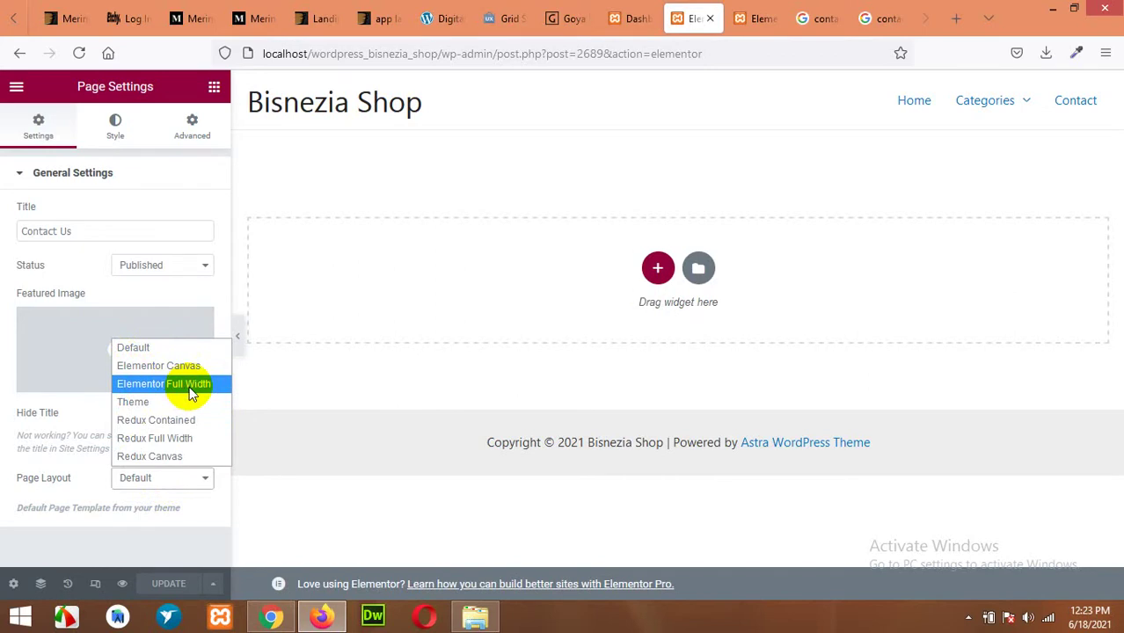
left_click(135, 350)
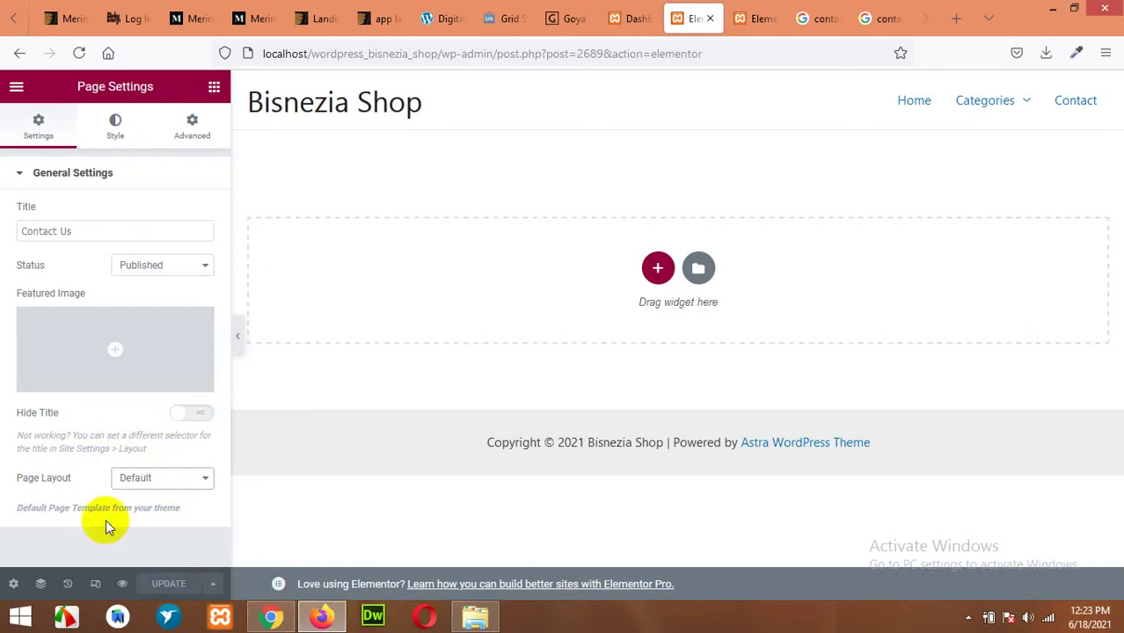
left_click(188, 421)
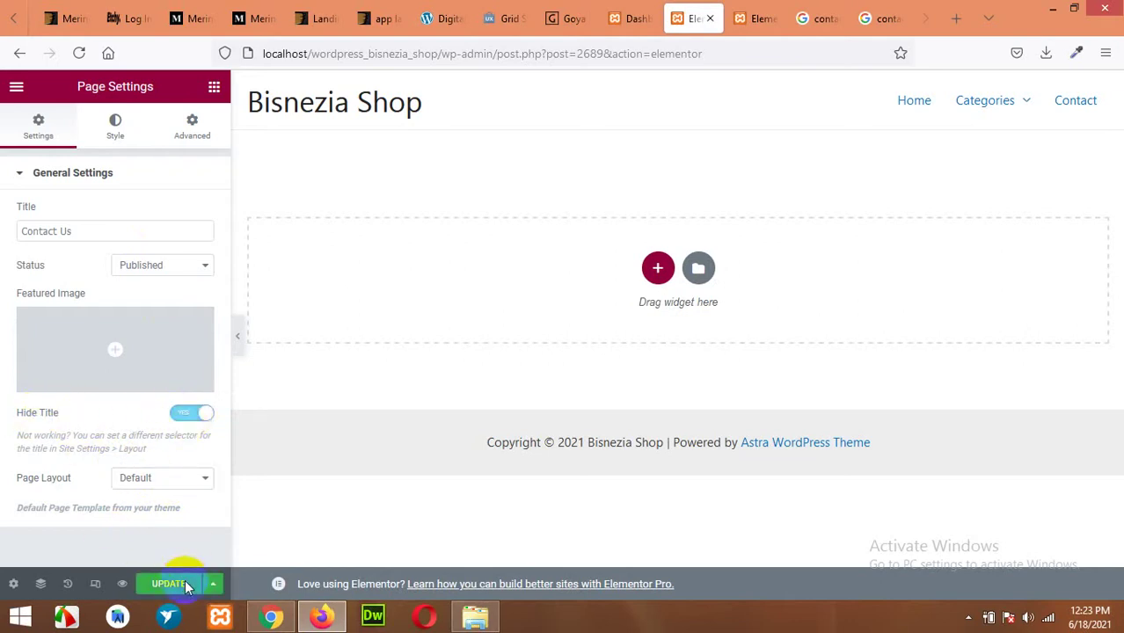
left_click(637, 18)
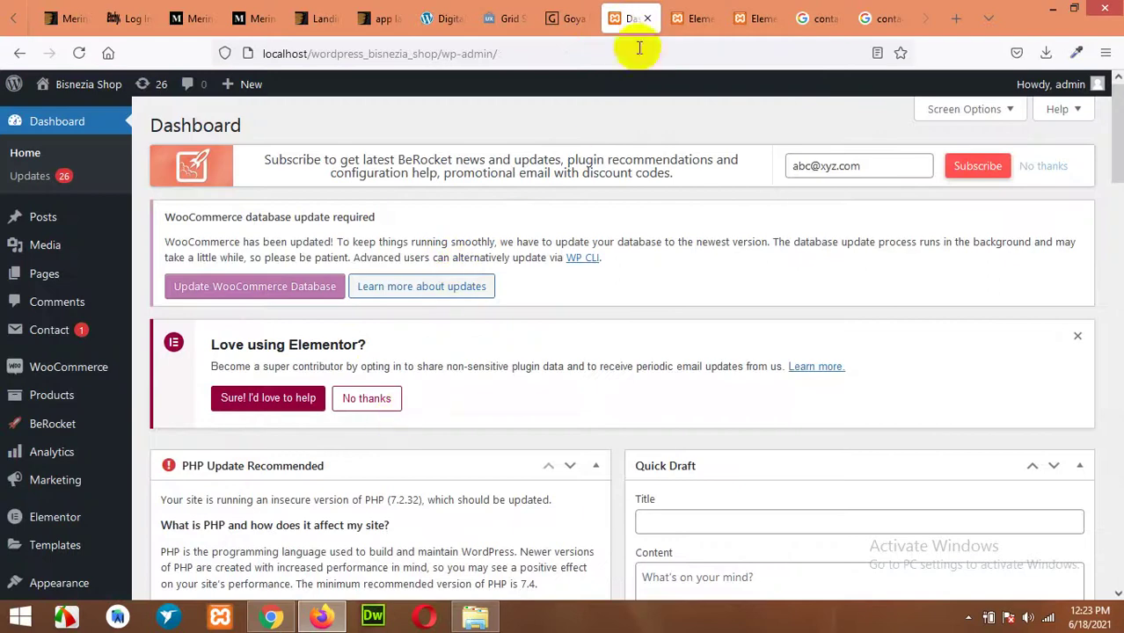
left_click(677, 14)
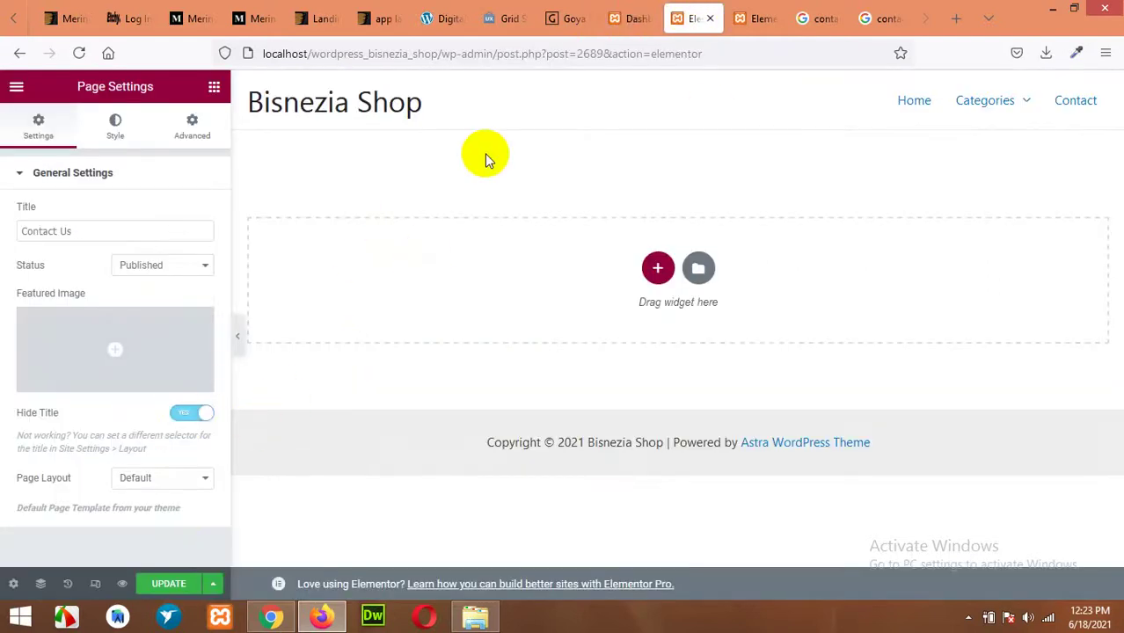
left_click(164, 580)
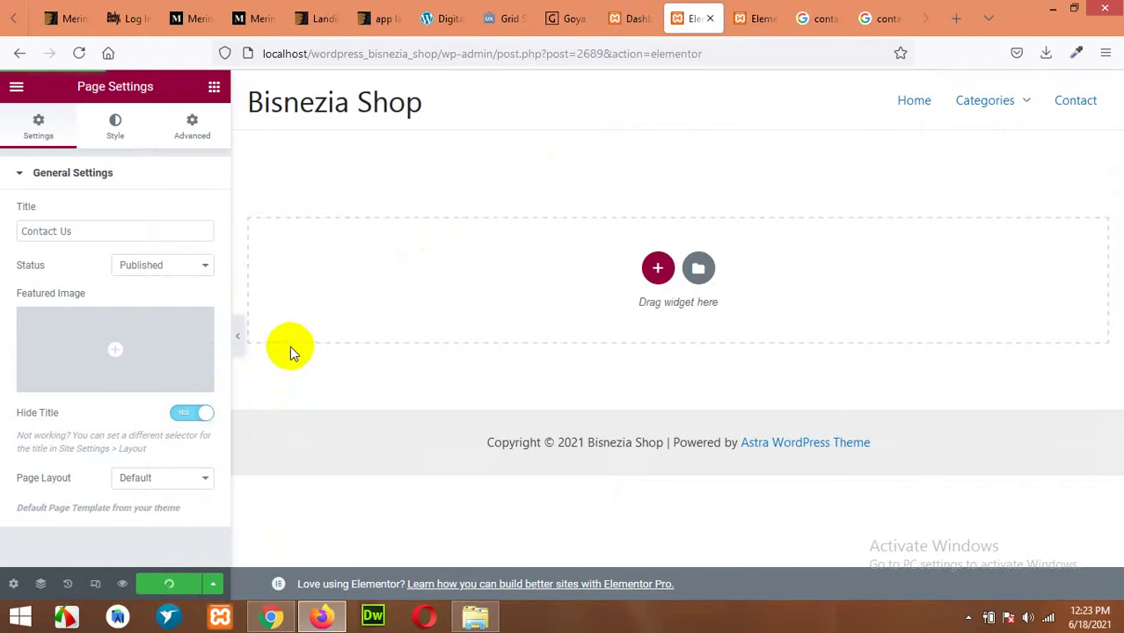
Add a 2/3 + 1/3 two-column section and compare it with the reference map page.
left_click(659, 271)
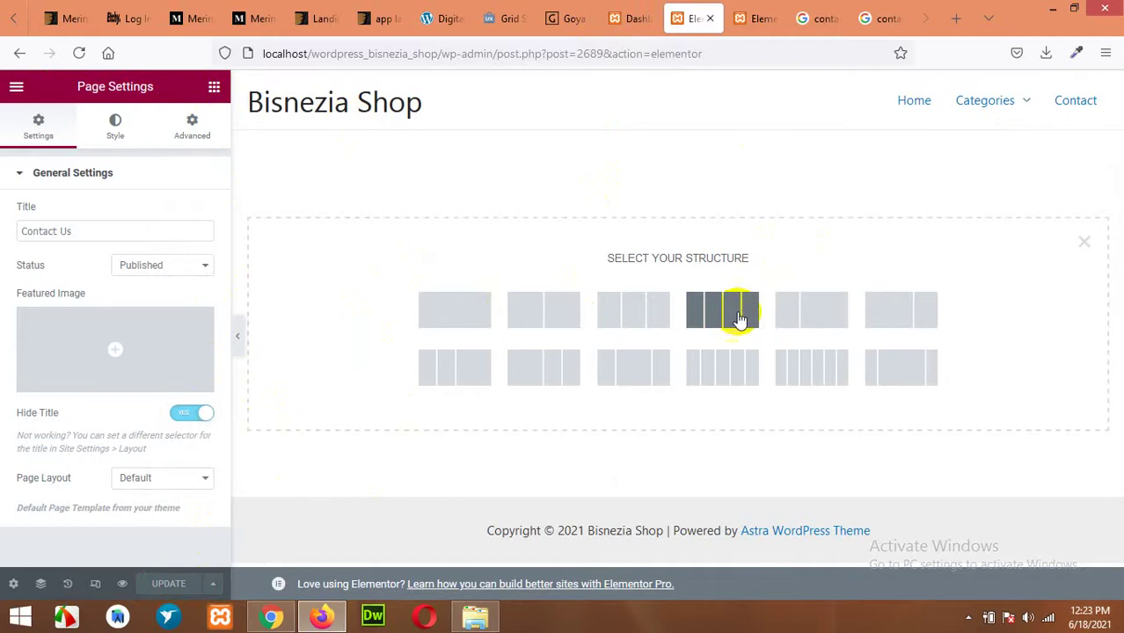
left_click(881, 313)
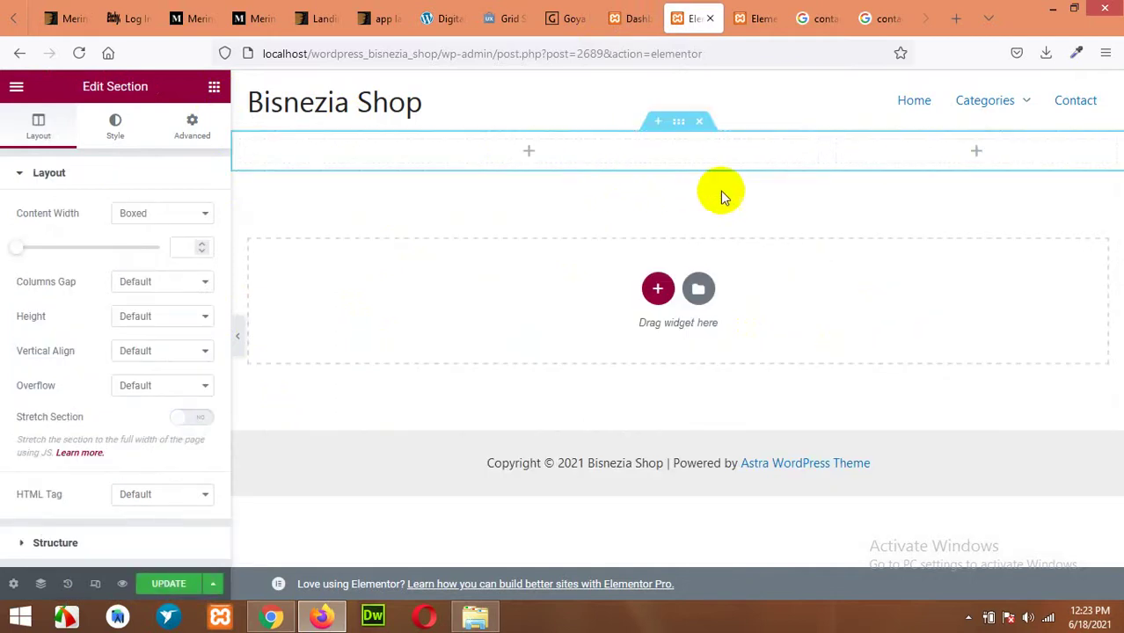
left_click(750, 16)
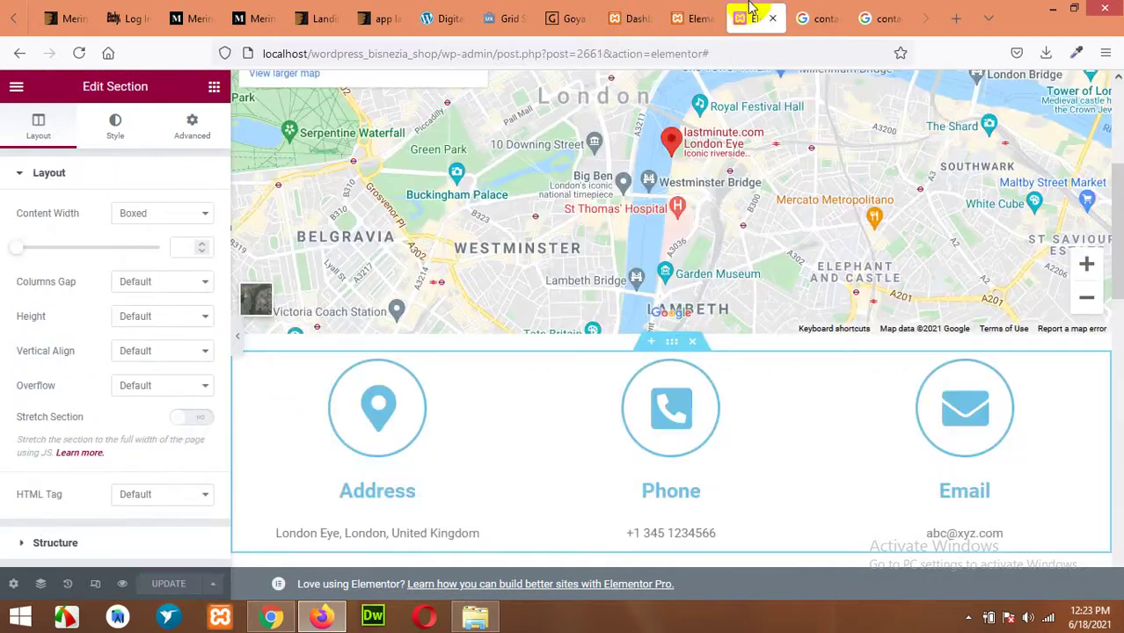
scroll(727, 214, "up", 4)
scroll(811, 282, "down", 1)
scroll(882, 328, "down", 5)
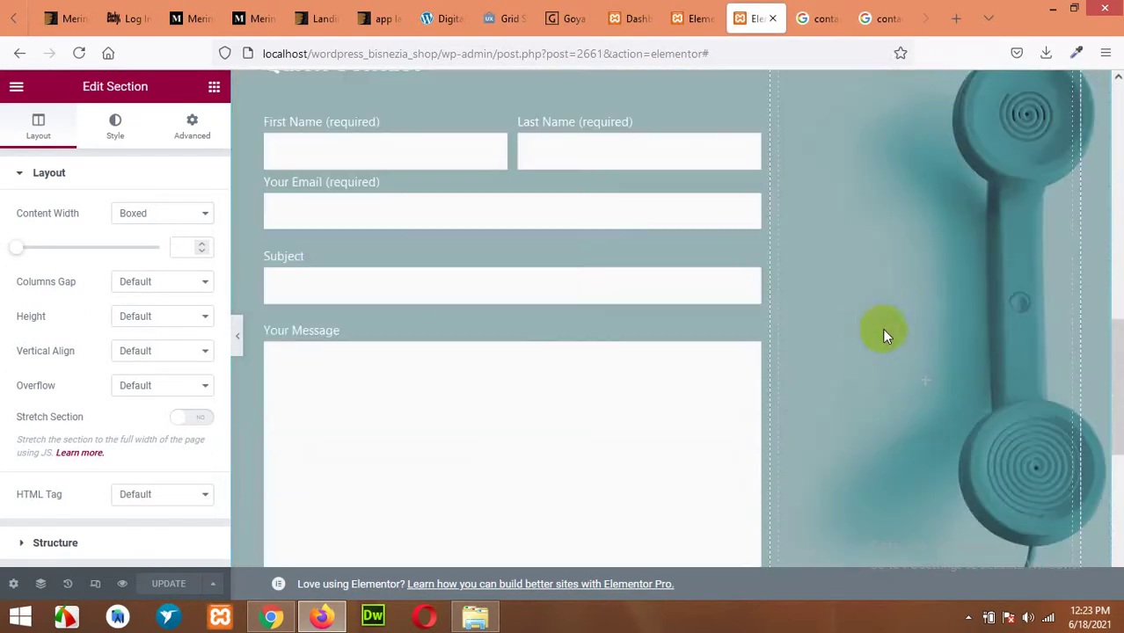
left_click(695, 19)
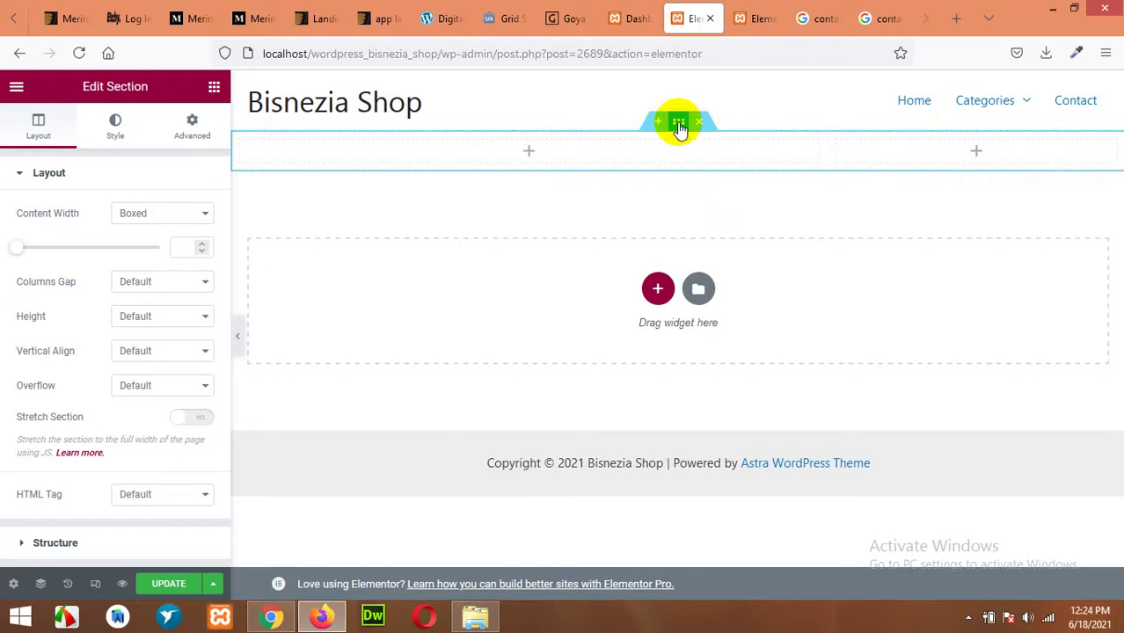
Set the section's Classic background to the teal phone_image.
left_click(123, 132)
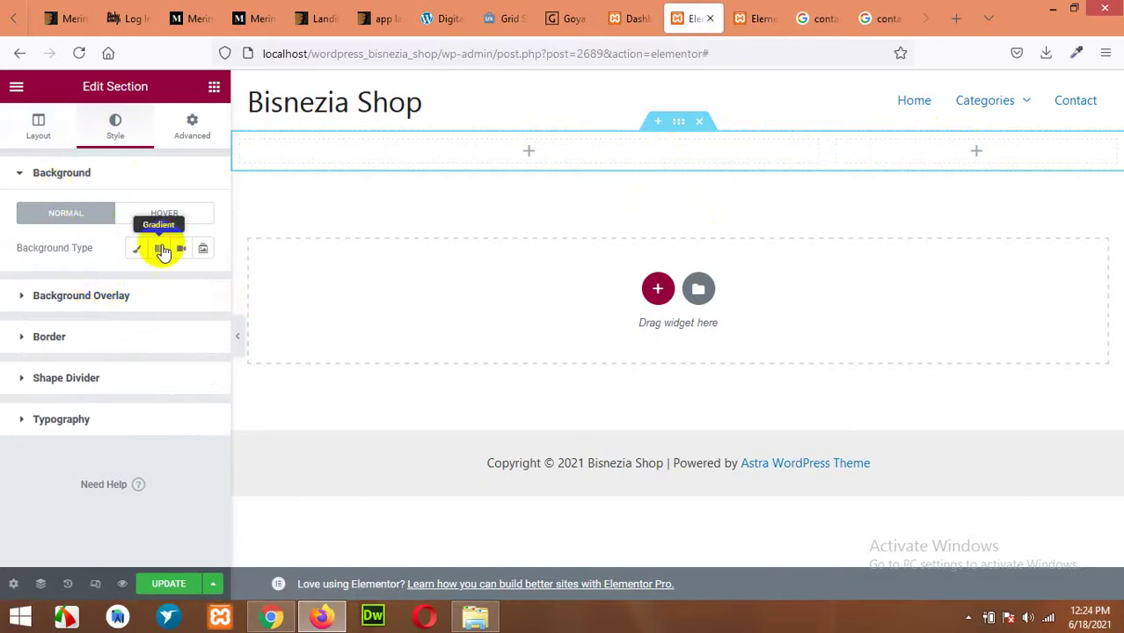
left_click(133, 251)
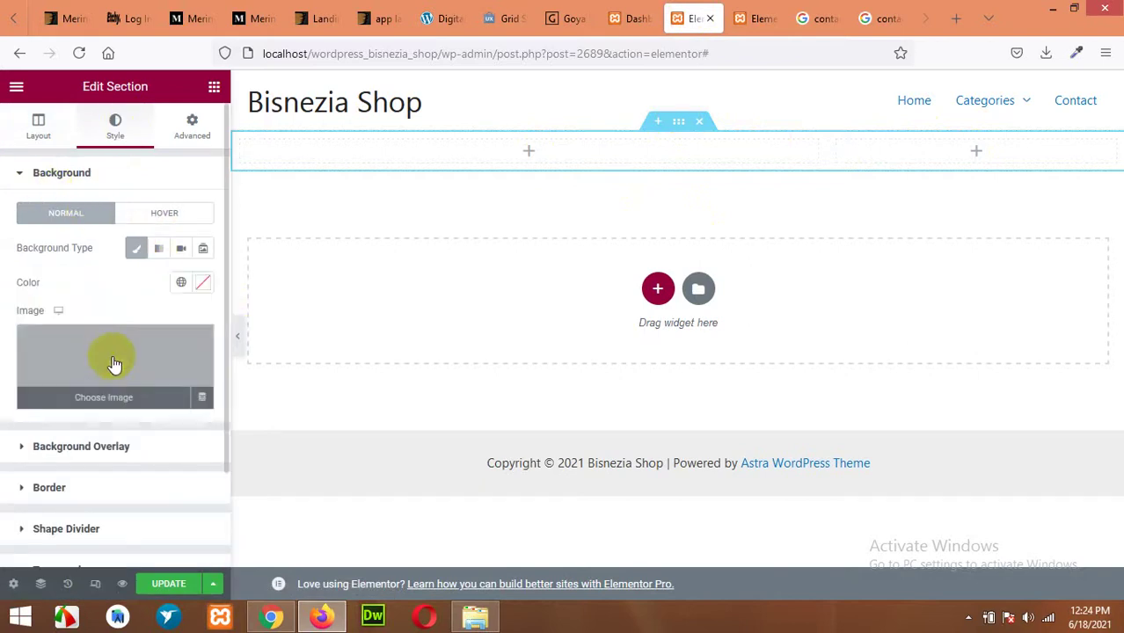
left_click(122, 364)
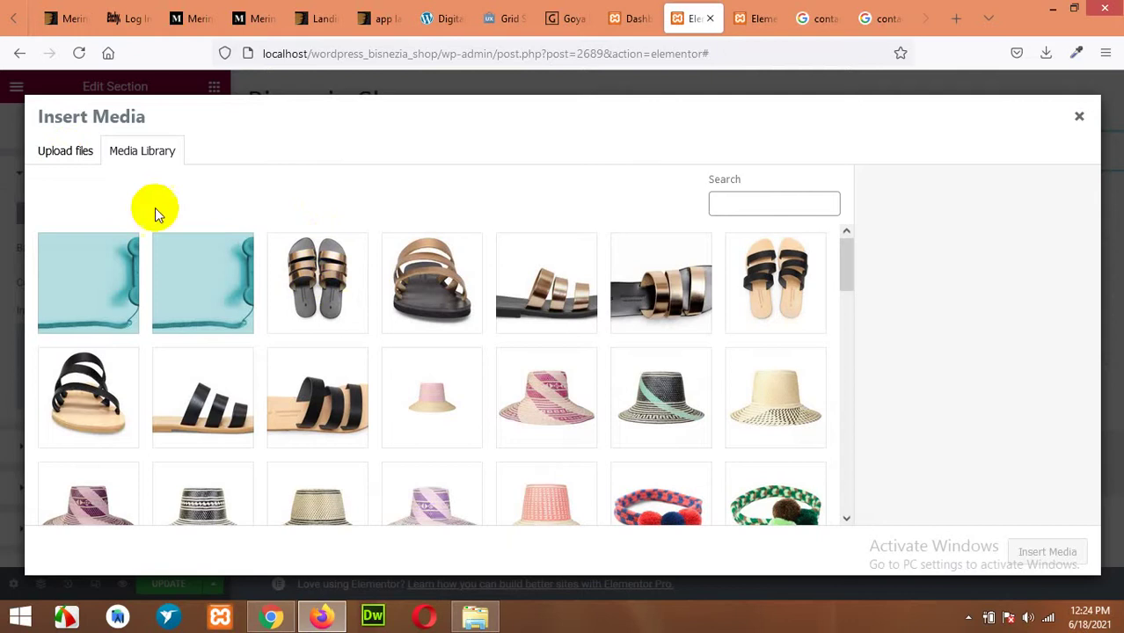
left_click(97, 288)
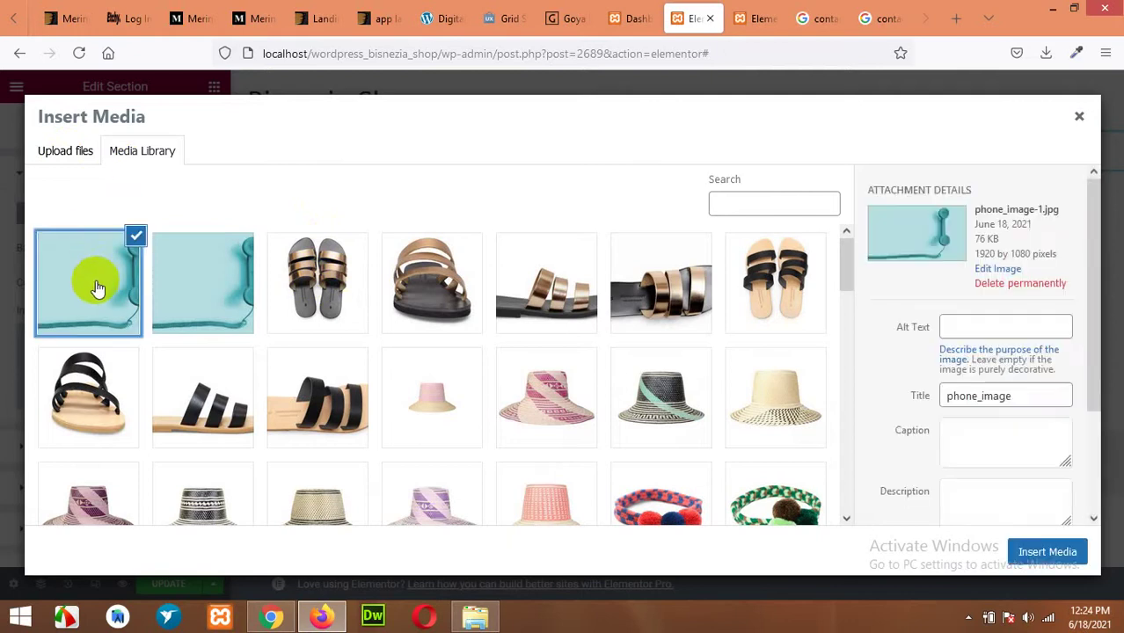
left_click(1046, 552)
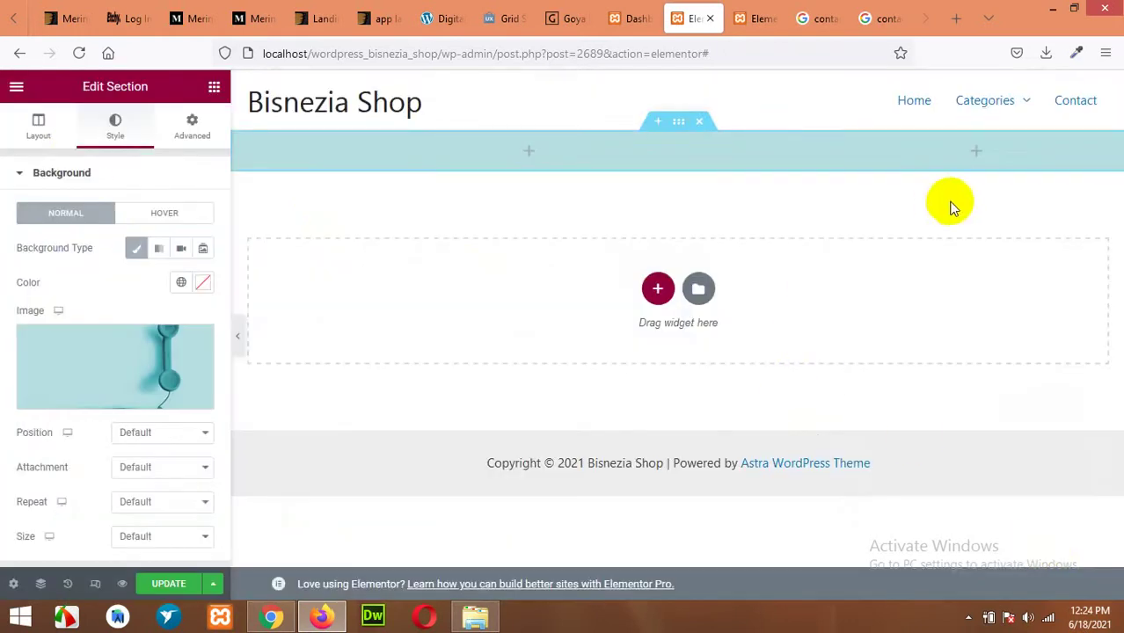
Set the background to Center Center, No-repeat, Default attachment and Cover size.
scroll(35, 359, "down", 2)
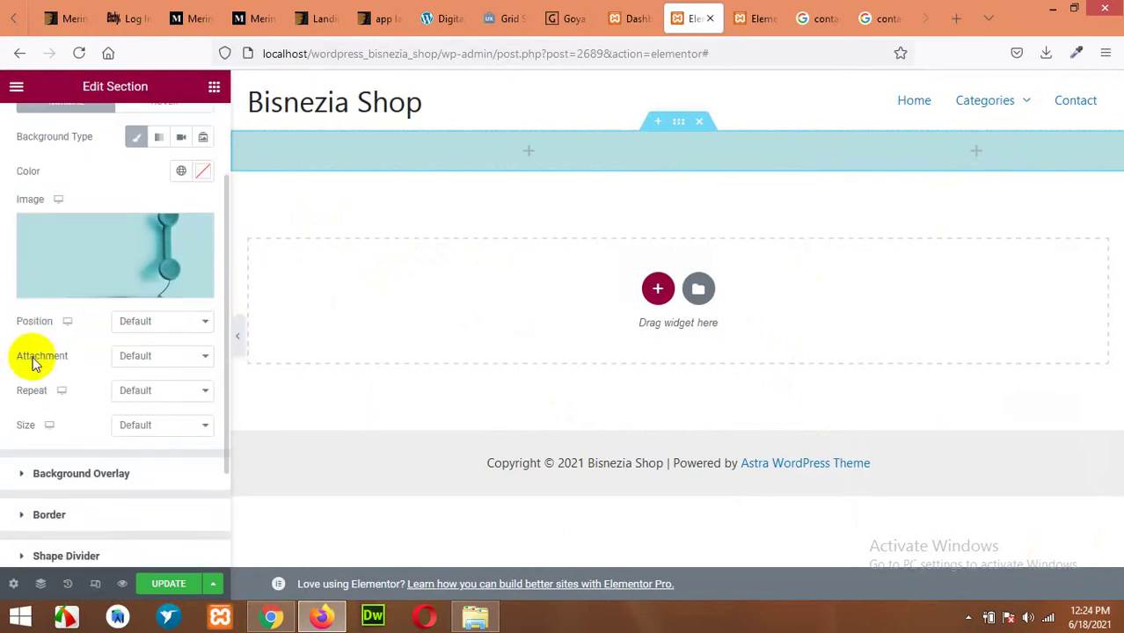
left_click(140, 322)
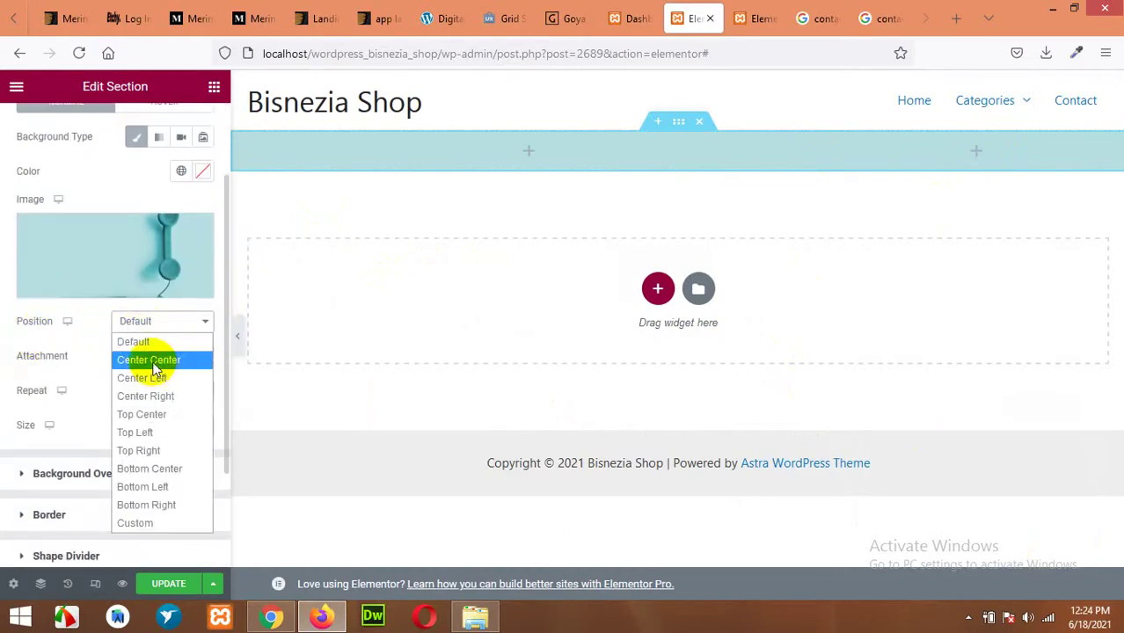
left_click(150, 359)
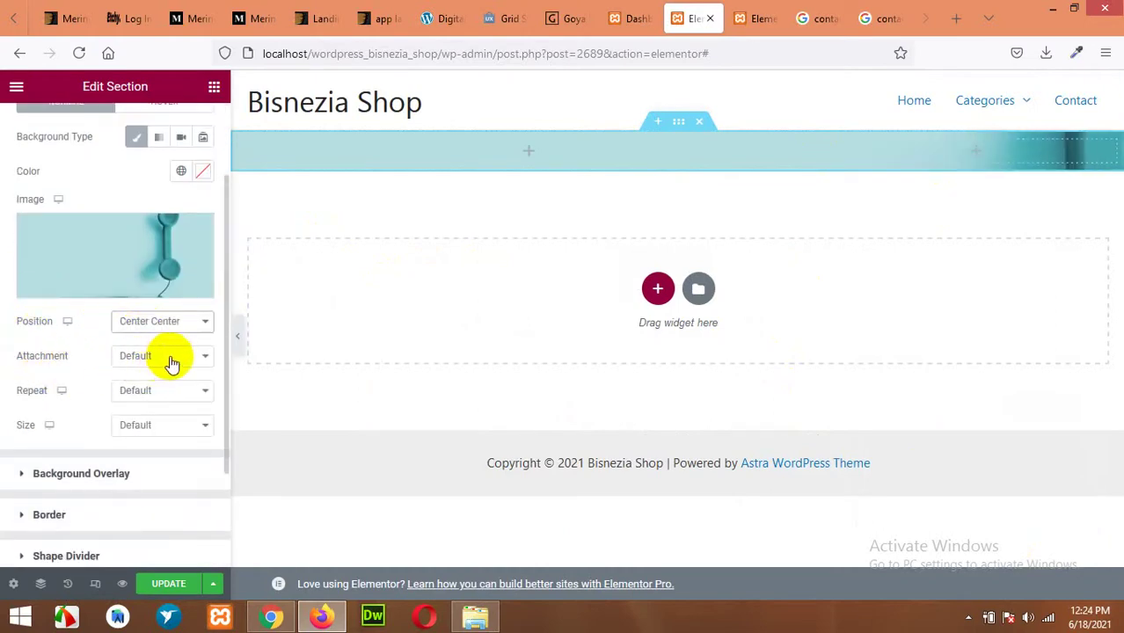
scroll(95, 406, "down", 1)
left_click(136, 353)
left_click(143, 390)
left_click(126, 319)
left_click(130, 331)
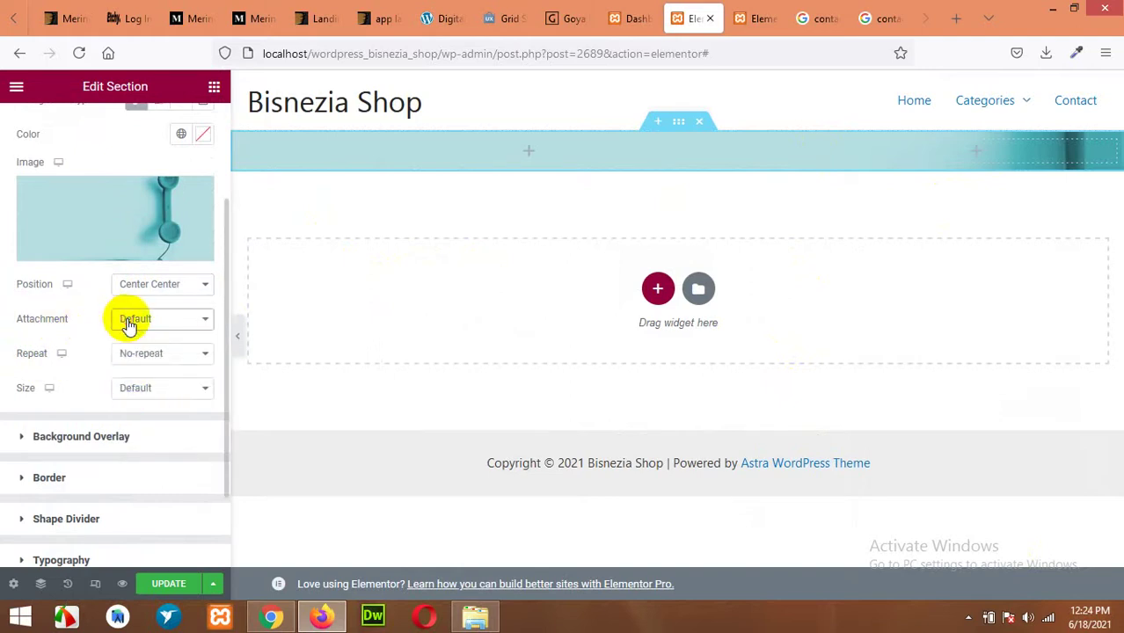
left_click(131, 388)
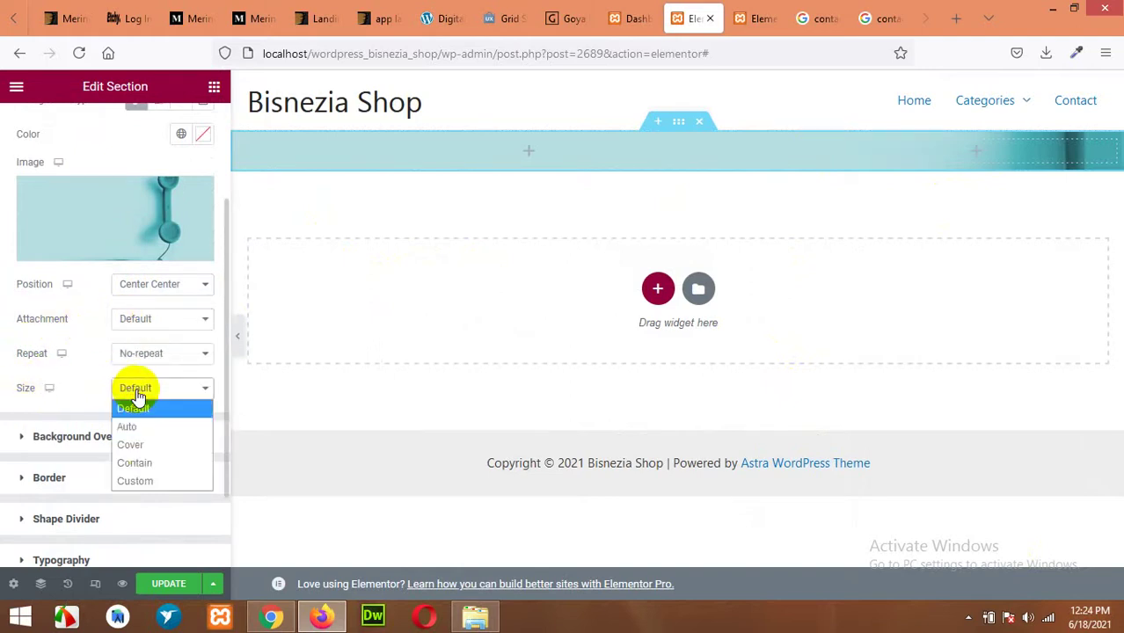
left_click(130, 445)
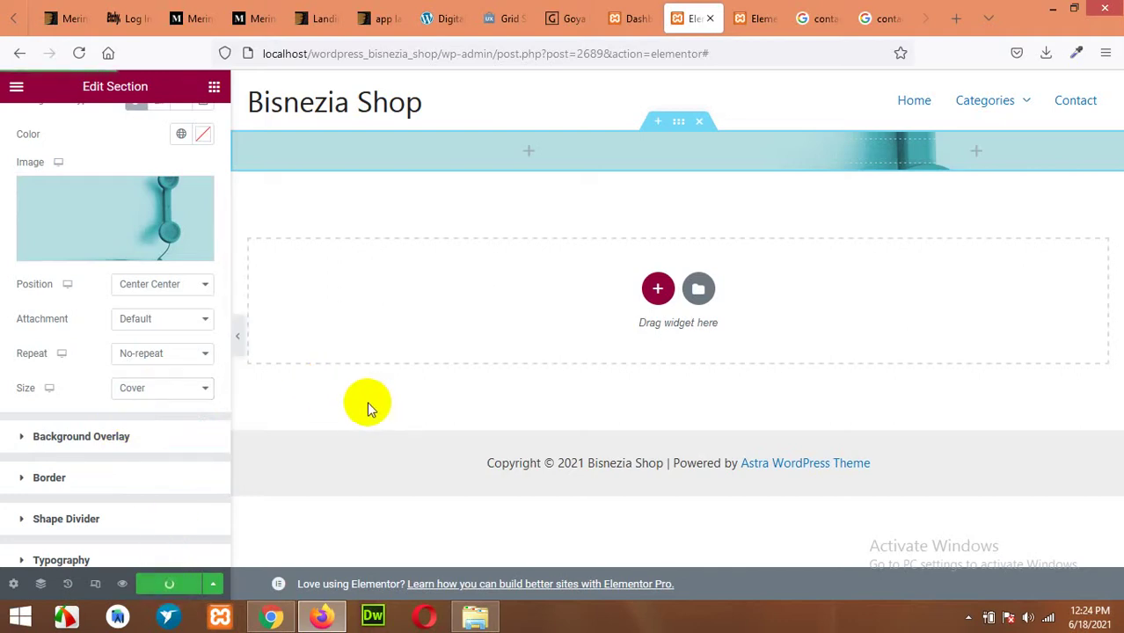
left_click(626, 18)
Save the new 'contact us page' form in Contact Form 7 and reload the Elementor editor.
scroll(41, 350, "down", 3)
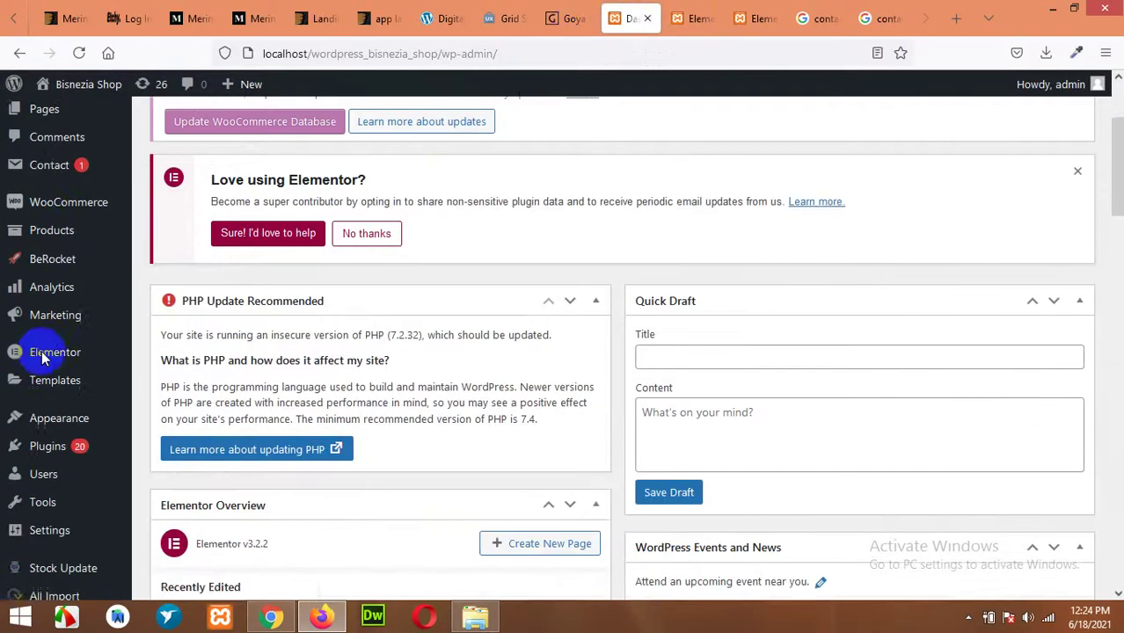
mouse_move(39, 167)
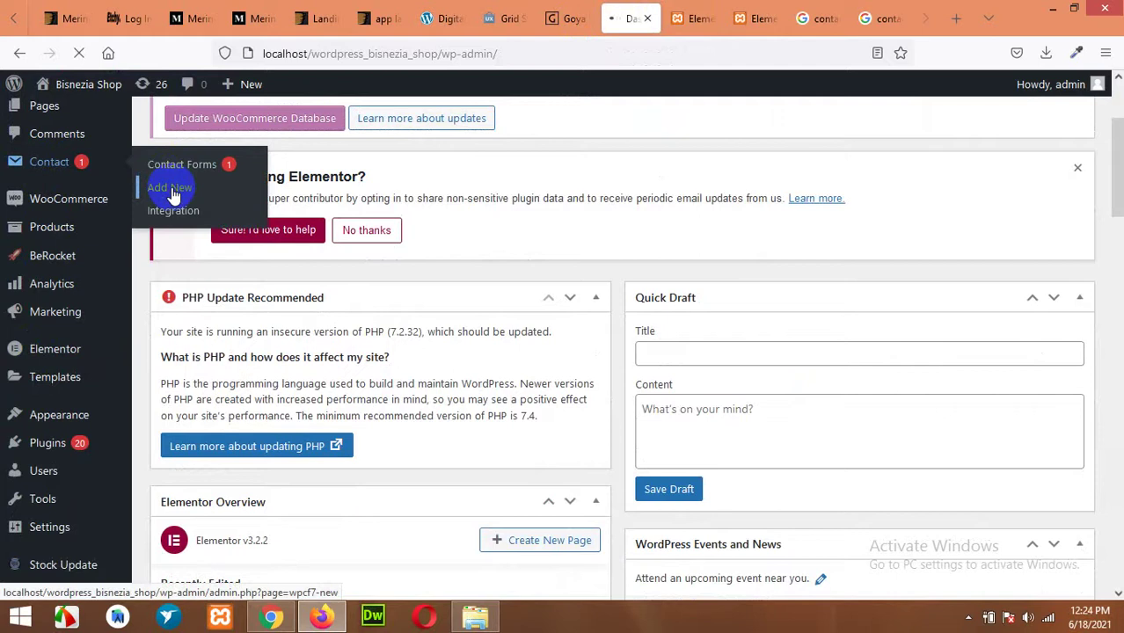
scroll(334, 238, "down", 3)
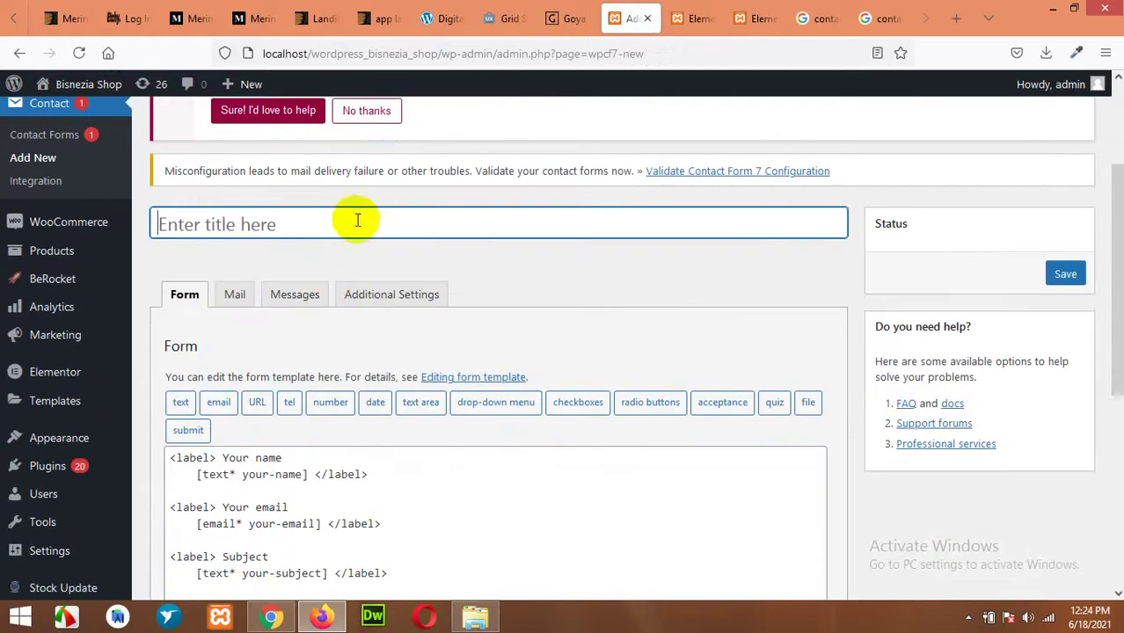
type("contact us page")
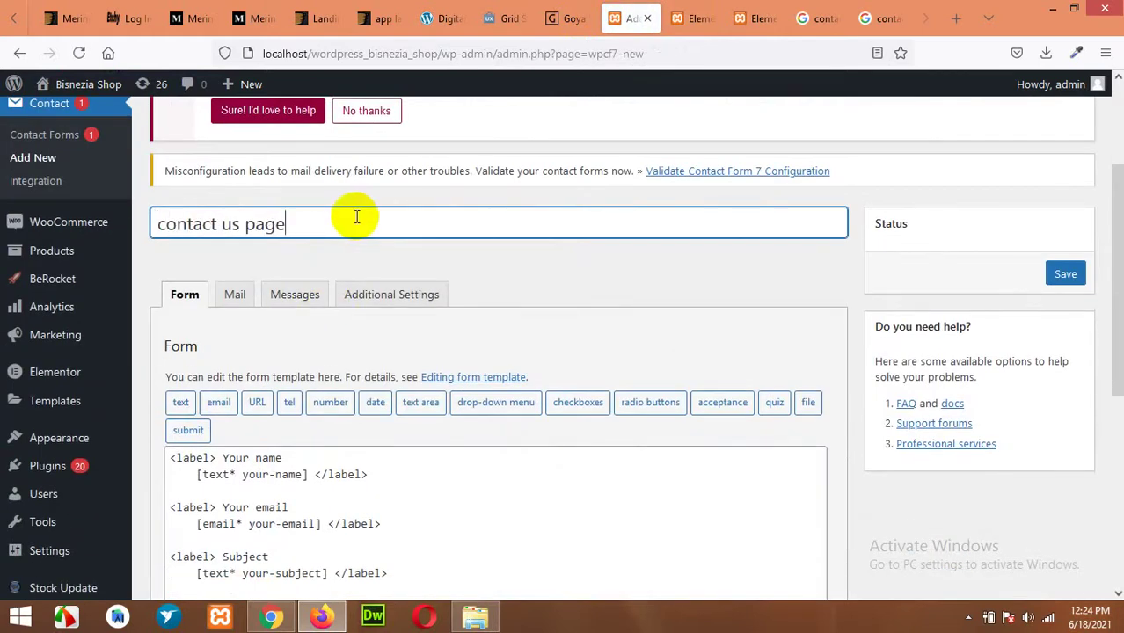
left_click(1063, 275)
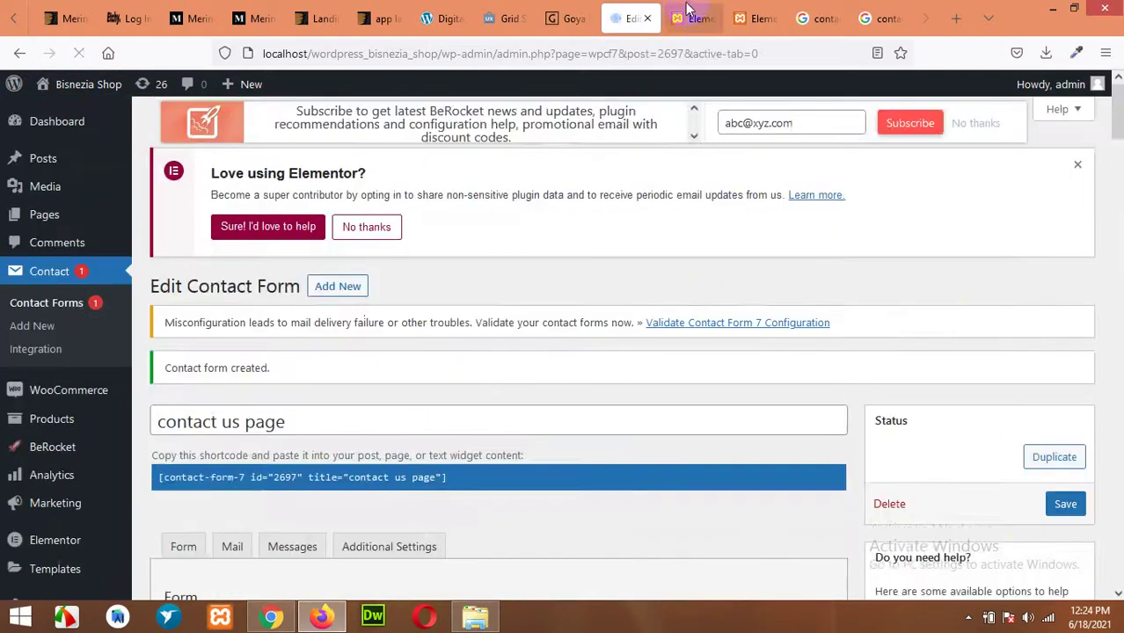
left_click(690, 11)
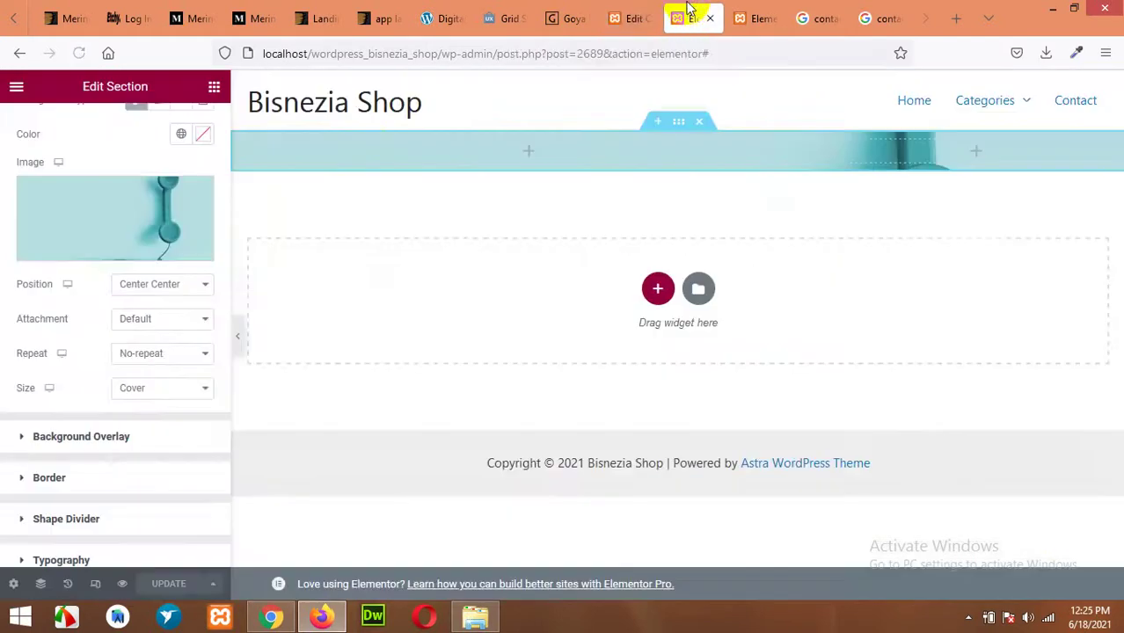
left_click(77, 54)
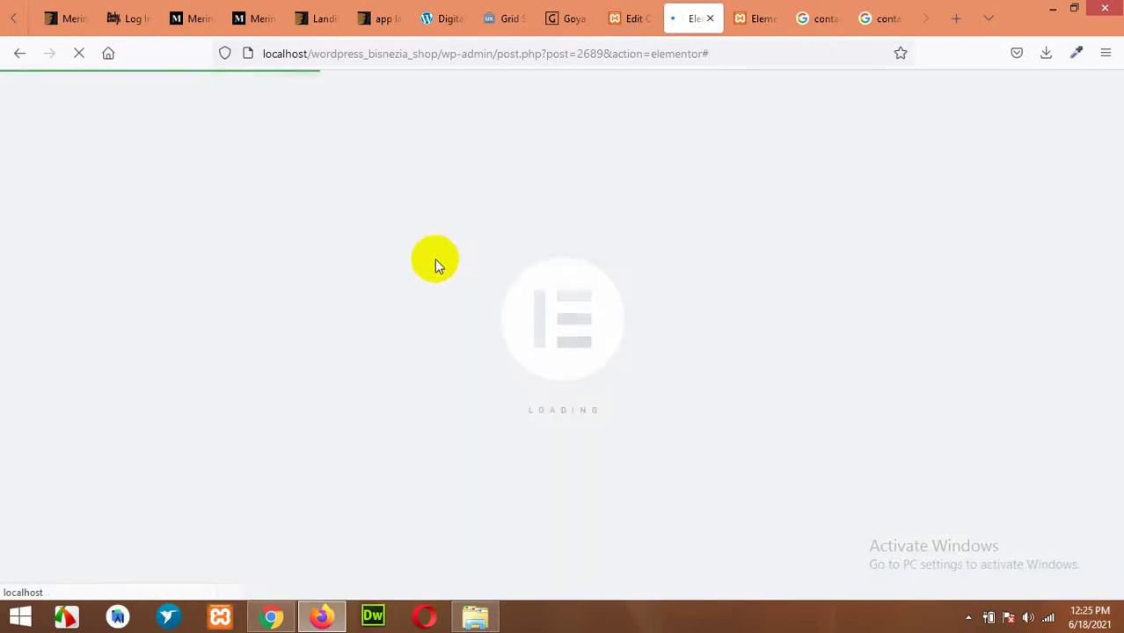
Copy the form's shortcode from its Contact Form 7 edit page and return to Elementor.
left_click(635, 17)
scroll(653, 302, "down", 2)
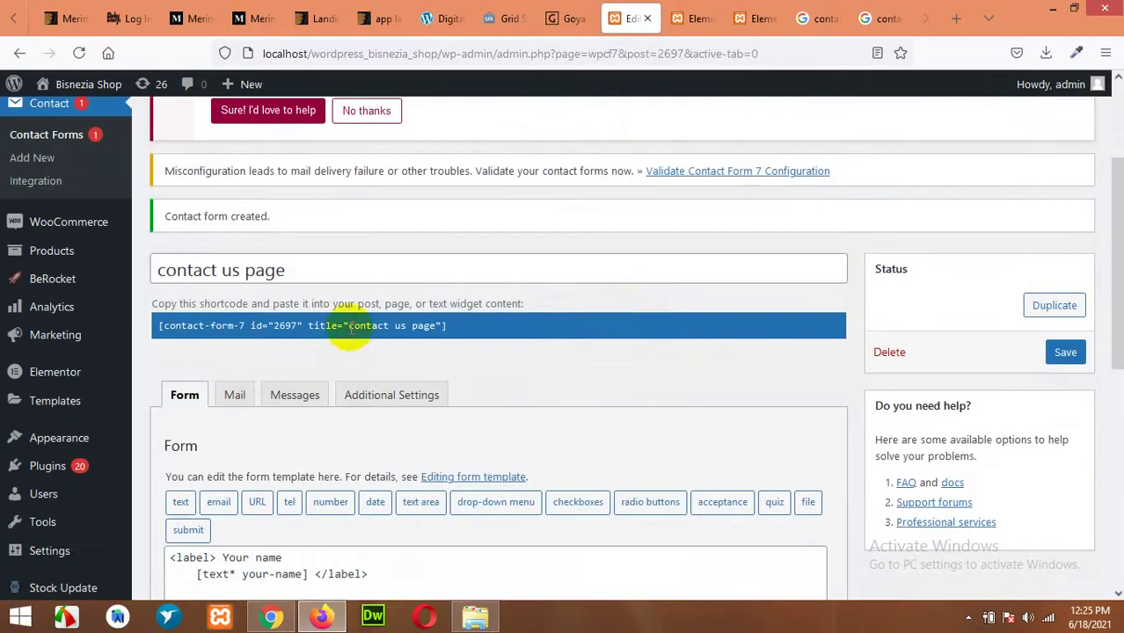
left_click(343, 327)
right_click(348, 327)
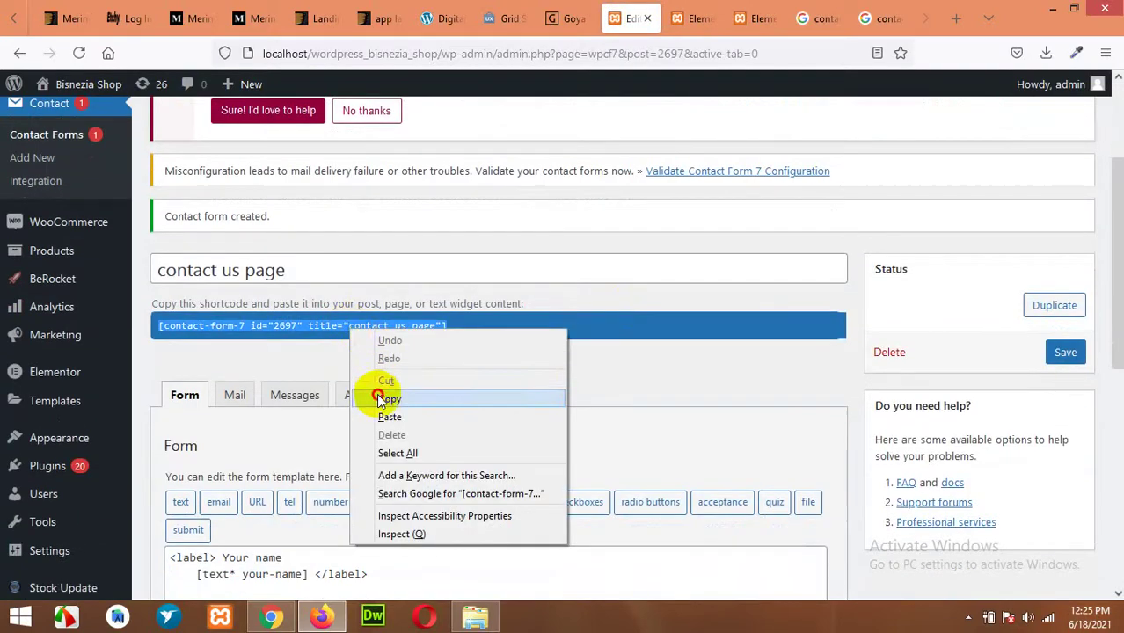
left_click(381, 400)
left_click(695, 20)
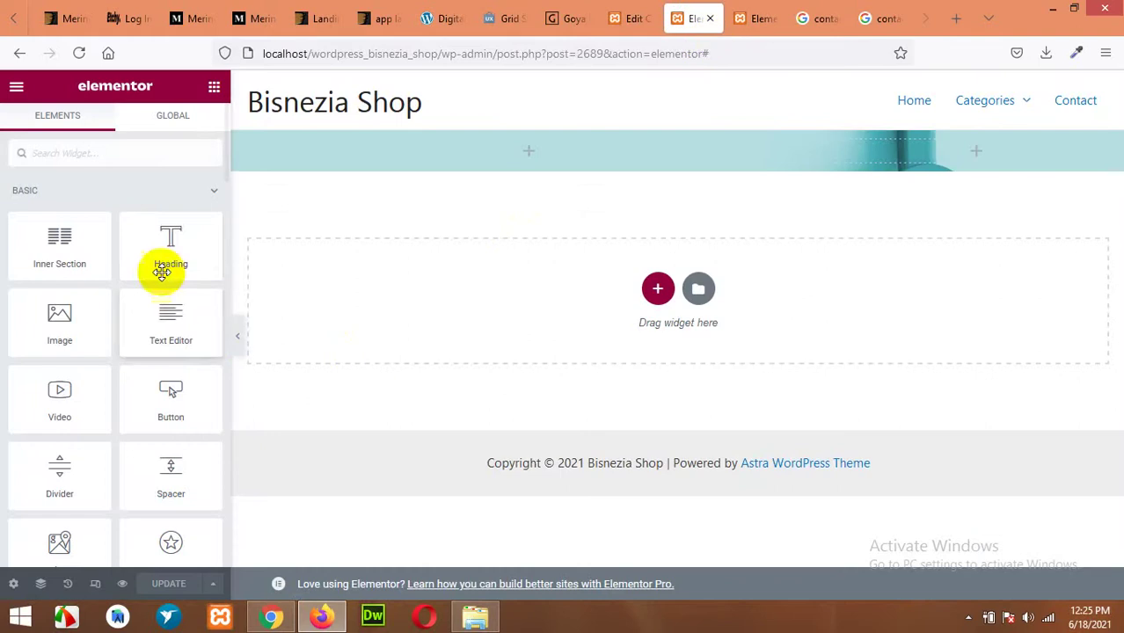
Drop a Shortcode widget in the top section, paste the contact-form-7 shortcode, and apply it.
scroll(171, 259, "down", 2)
scroll(179, 291, "down", 10)
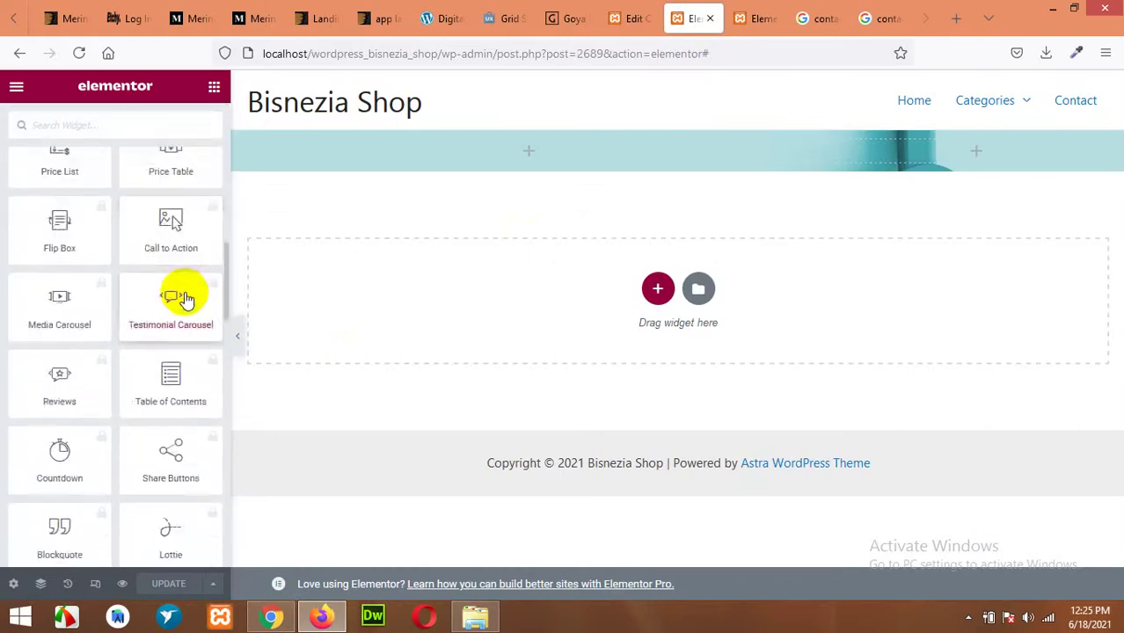
scroll(179, 295, "up", 1)
scroll(179, 296, "down", 2)
scroll(179, 297, "down", 6)
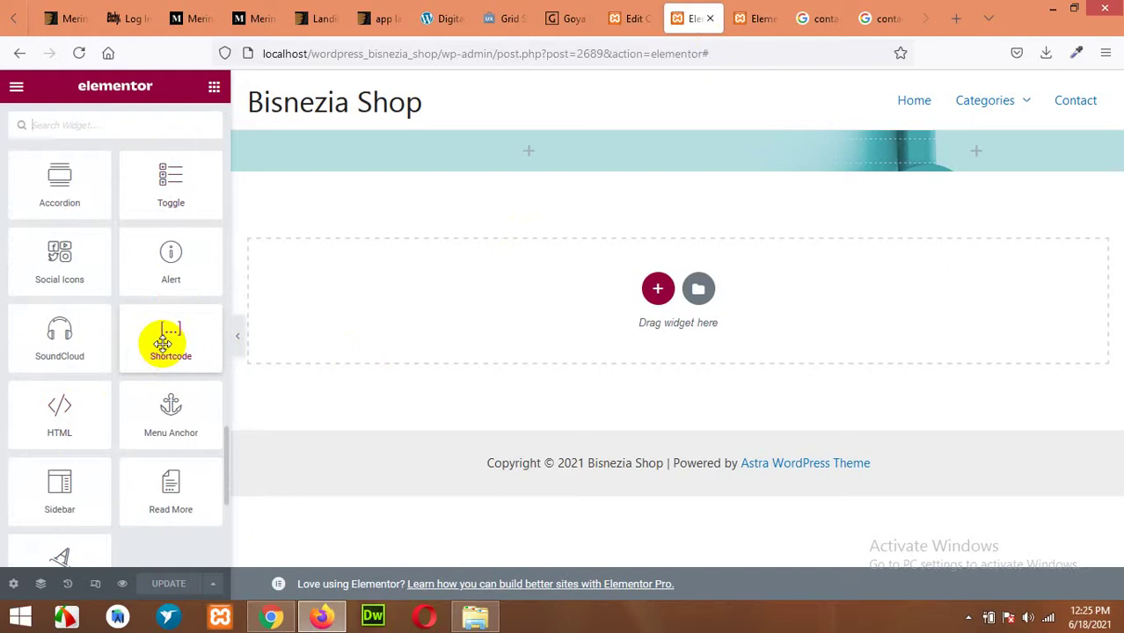
left_click_drag(163, 343, 508, 154)
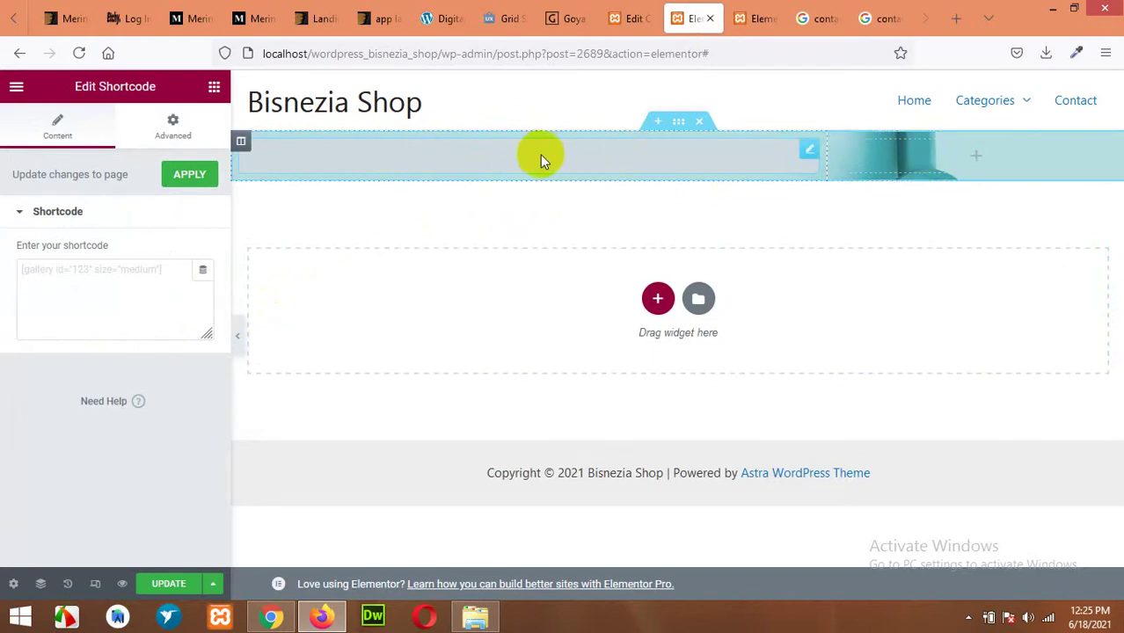
left_click(44, 284)
right_click(44, 284)
left_click(60, 346)
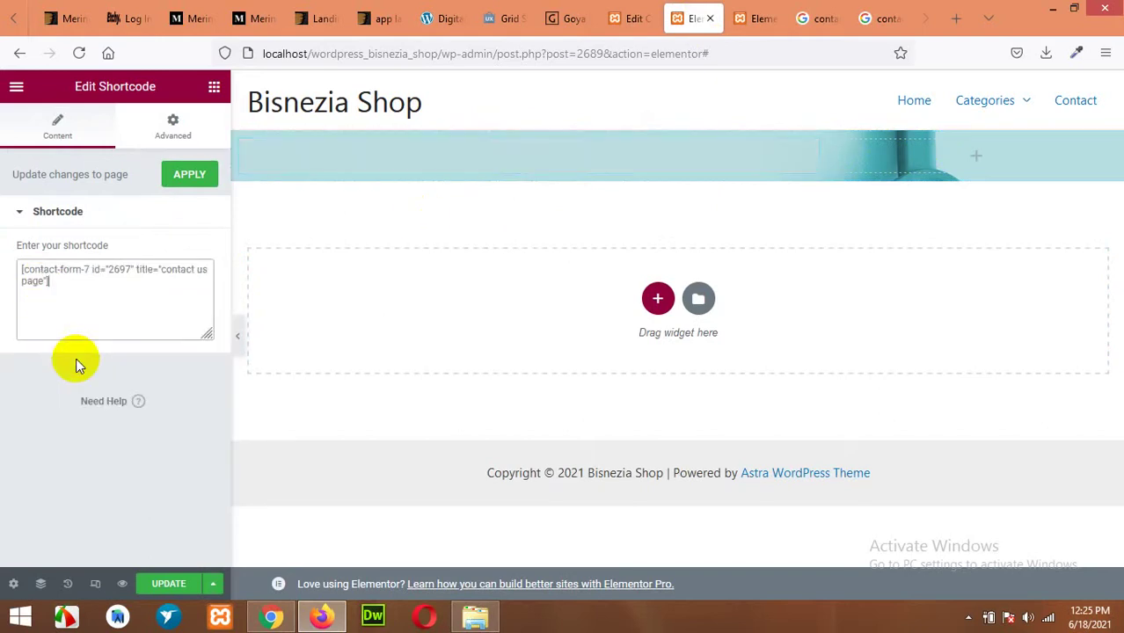
left_click(199, 175)
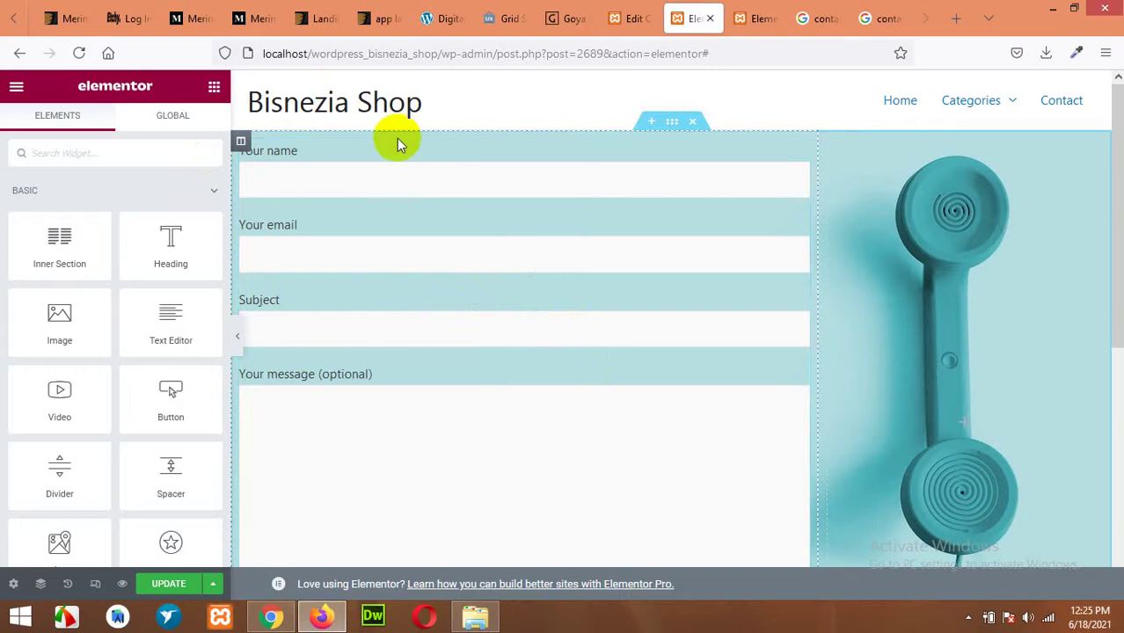
Add a Heading widget reading 'Contact Us' above the form with white text colour.
left_click_drag(168, 233, 356, 156)
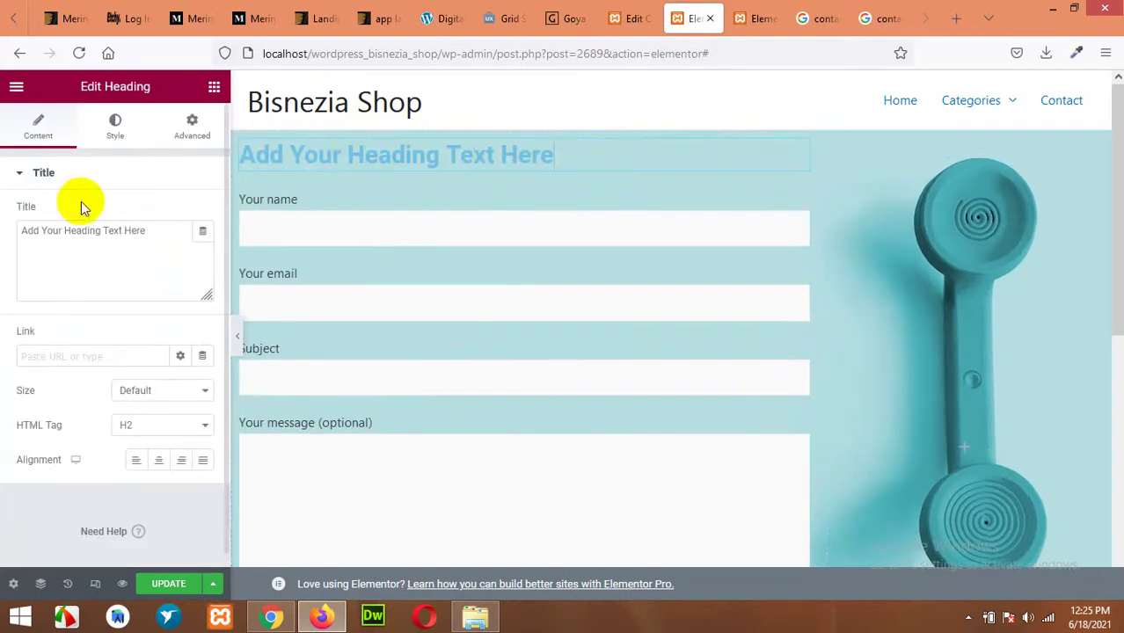
left_click_drag(146, 232, 3, 226)
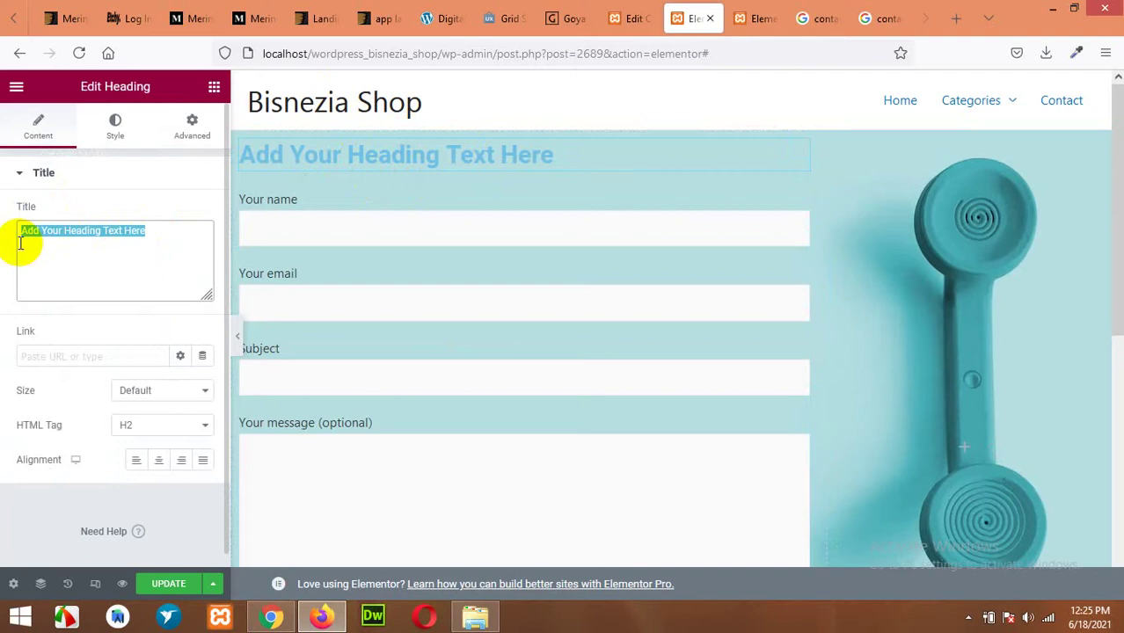
type("Contact Us")
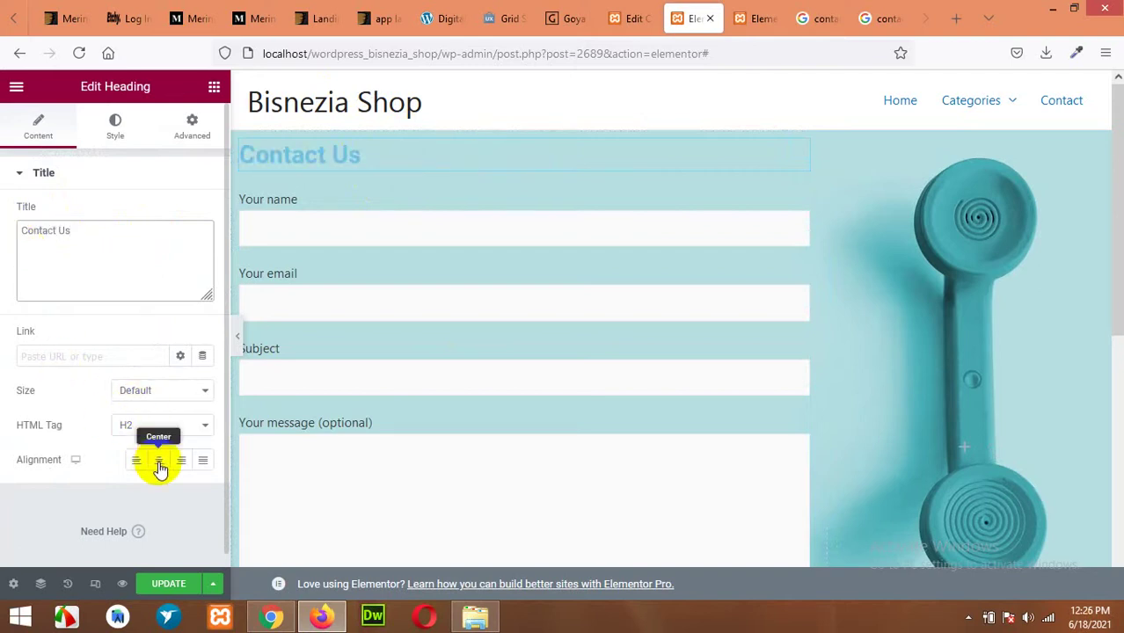
left_click(108, 132)
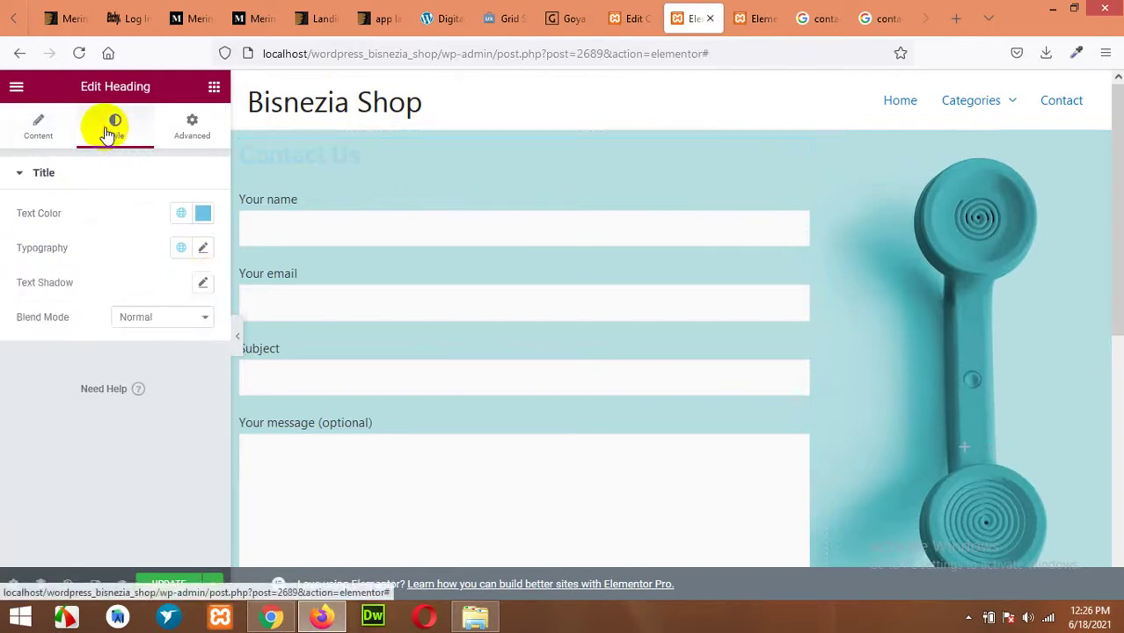
left_click(203, 213)
left_click_drag(132, 291, 77, 271)
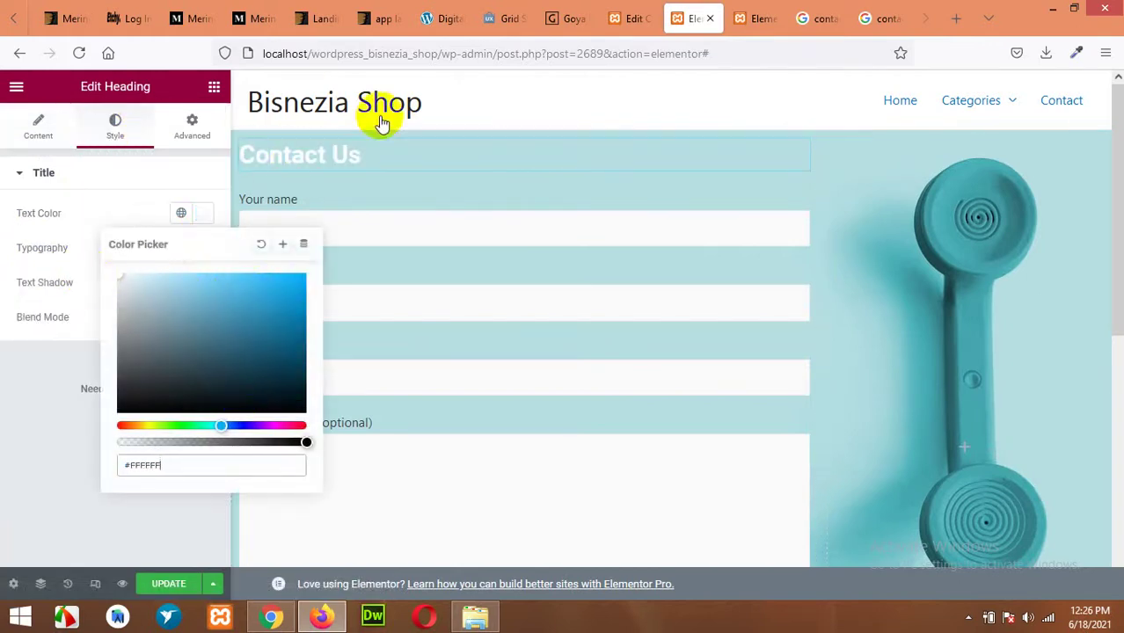
left_click(285, 198)
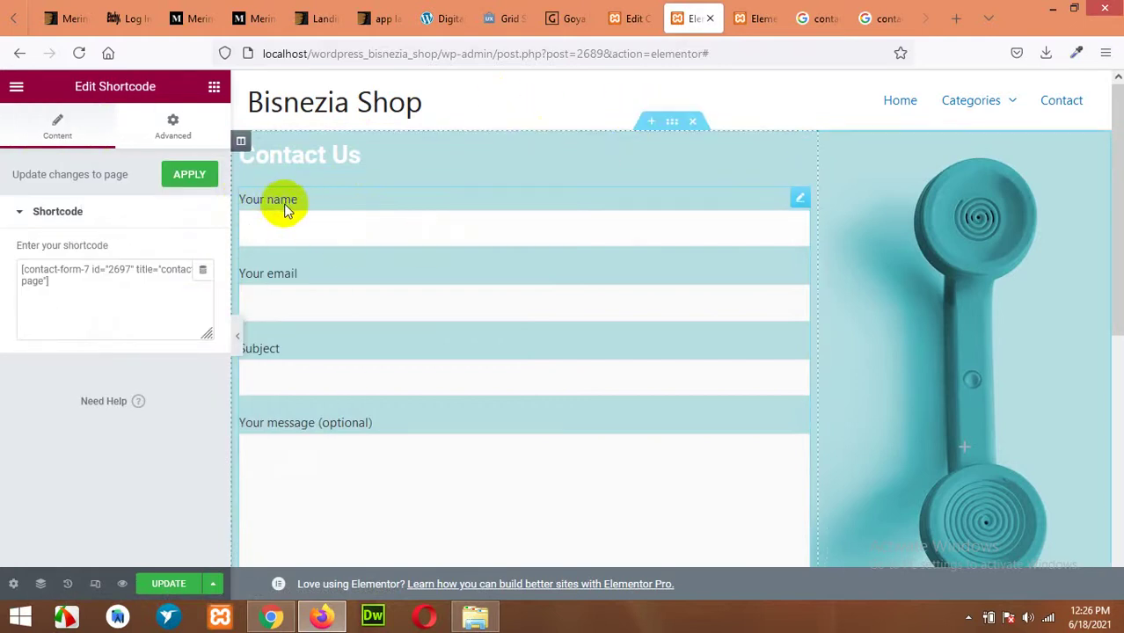
Open the form widget's Advanced tab, expand Custom CSS, and scroll down to the Submit button.
scroll(348, 283, "down", 3)
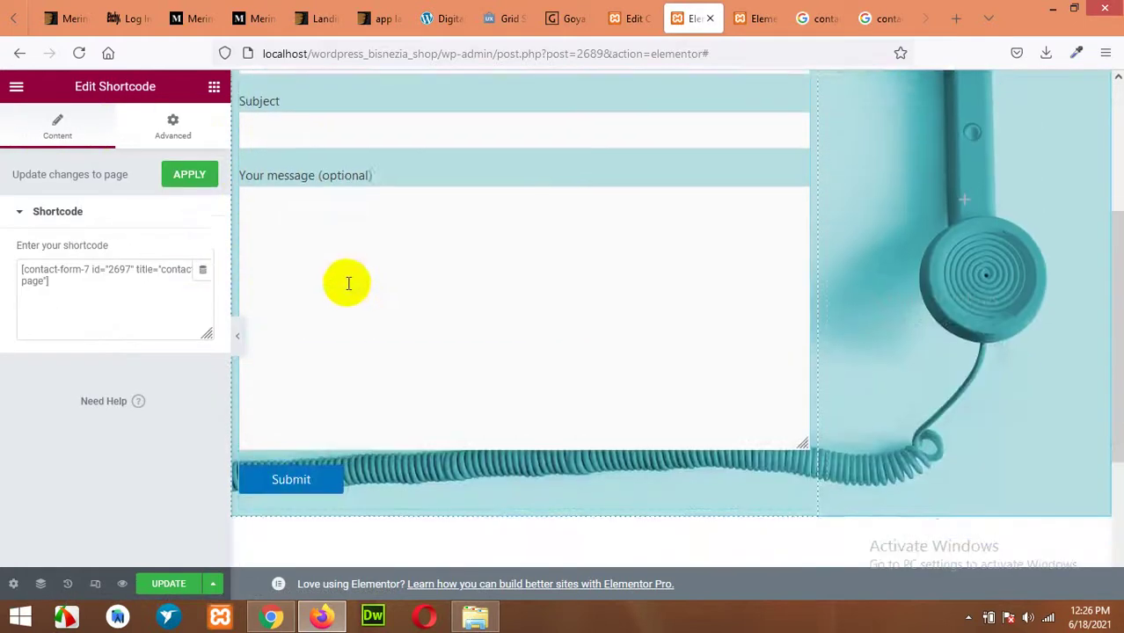
scroll(349, 284, "up", 3)
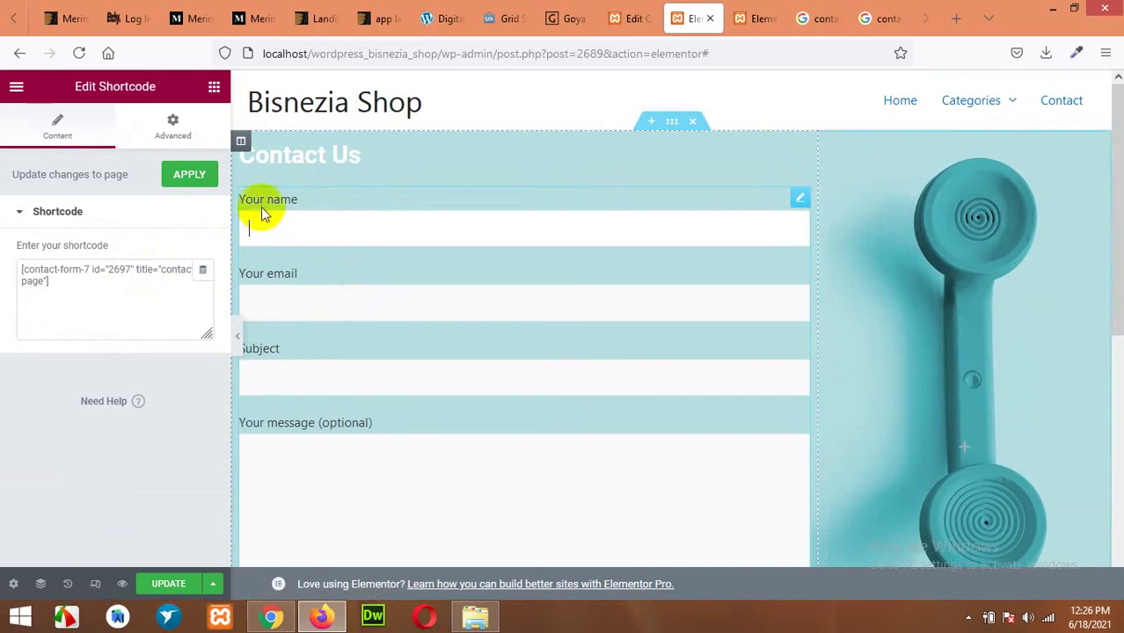
left_click(179, 134)
scroll(138, 370, "down", 5)
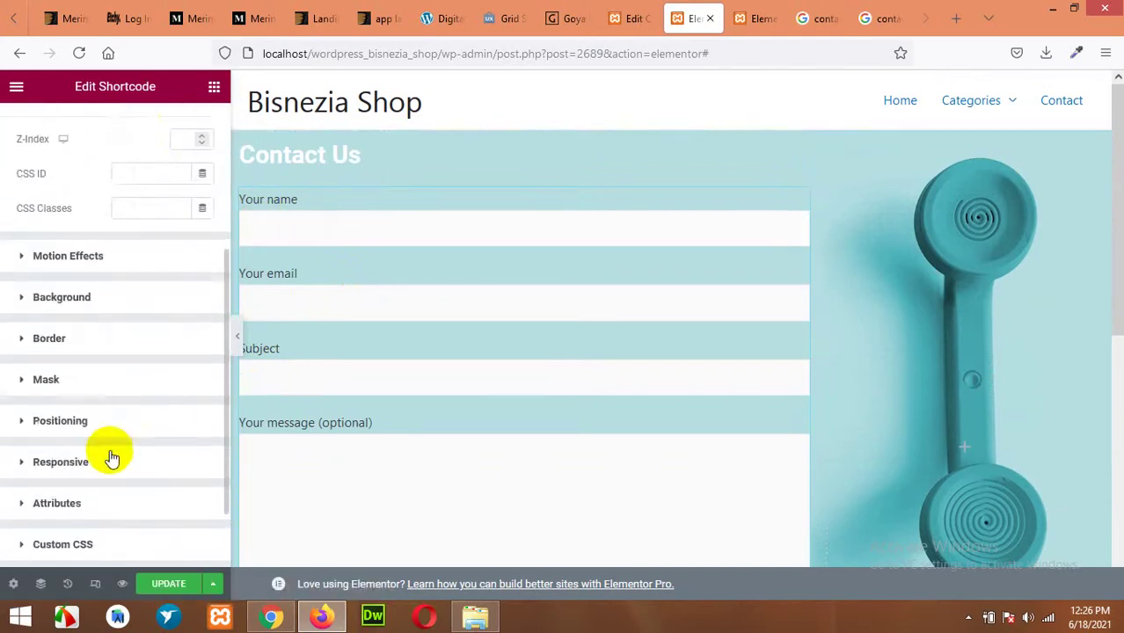
left_click(55, 454)
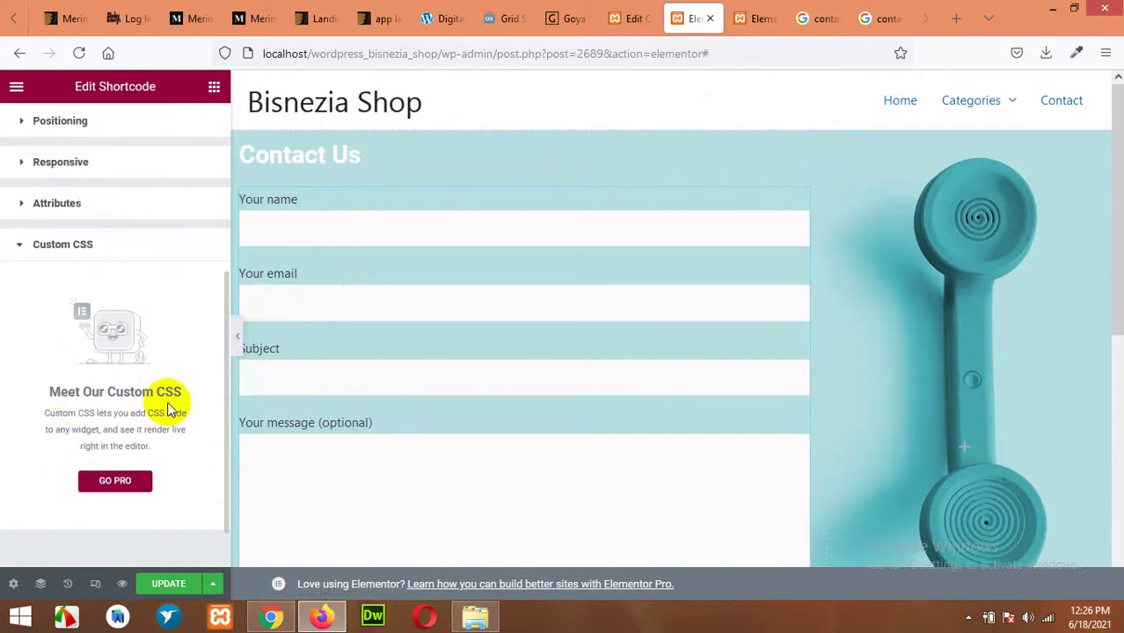
scroll(156, 402, "up", 4)
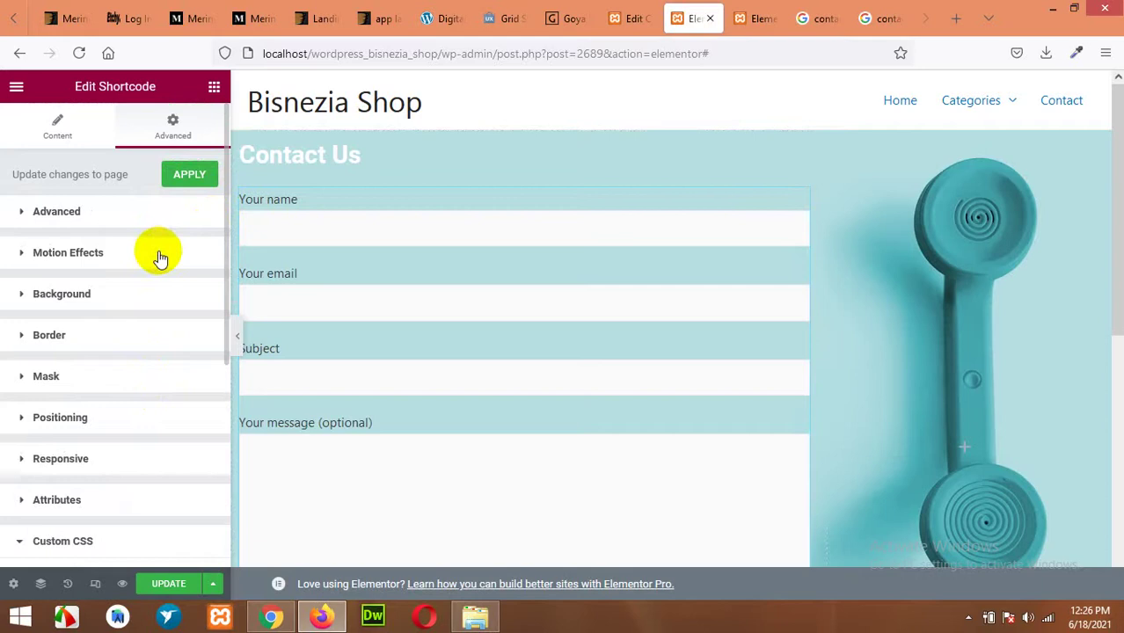
scroll(394, 414, "down", 4)
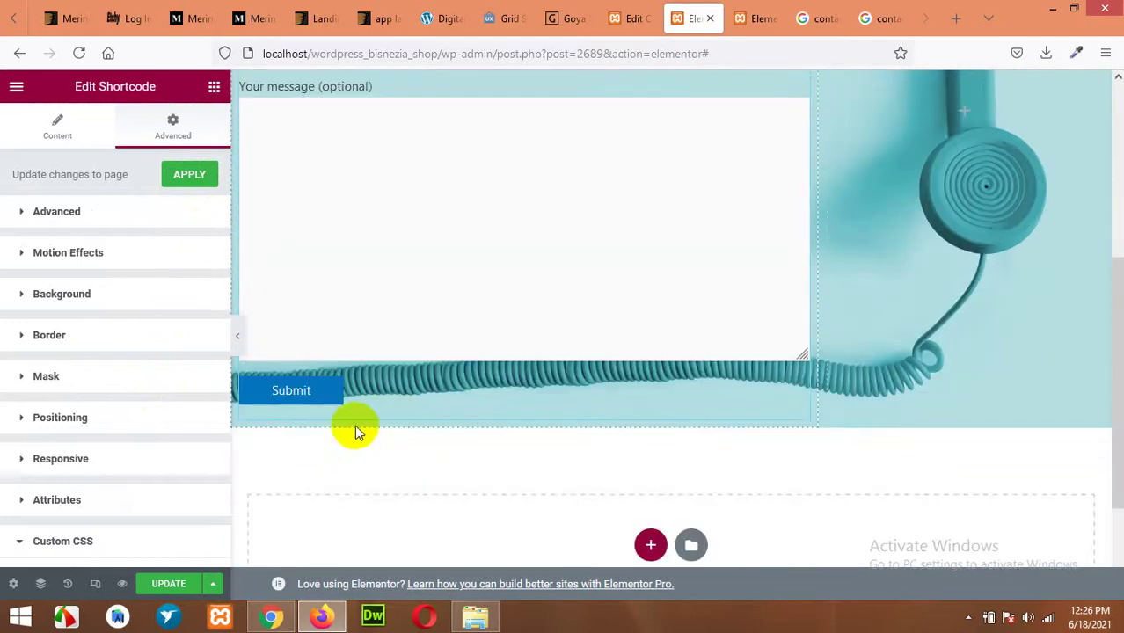
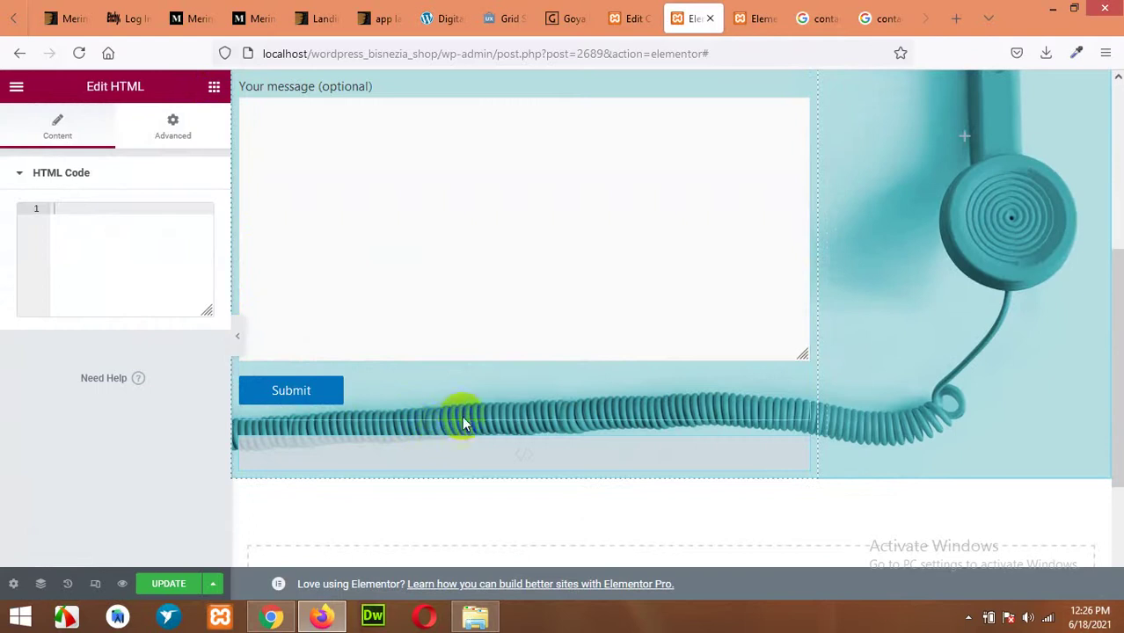
Scroll up to the teal Contact Us form with its name, email, subject and message fields.
scroll(414, 387, "up", 3)
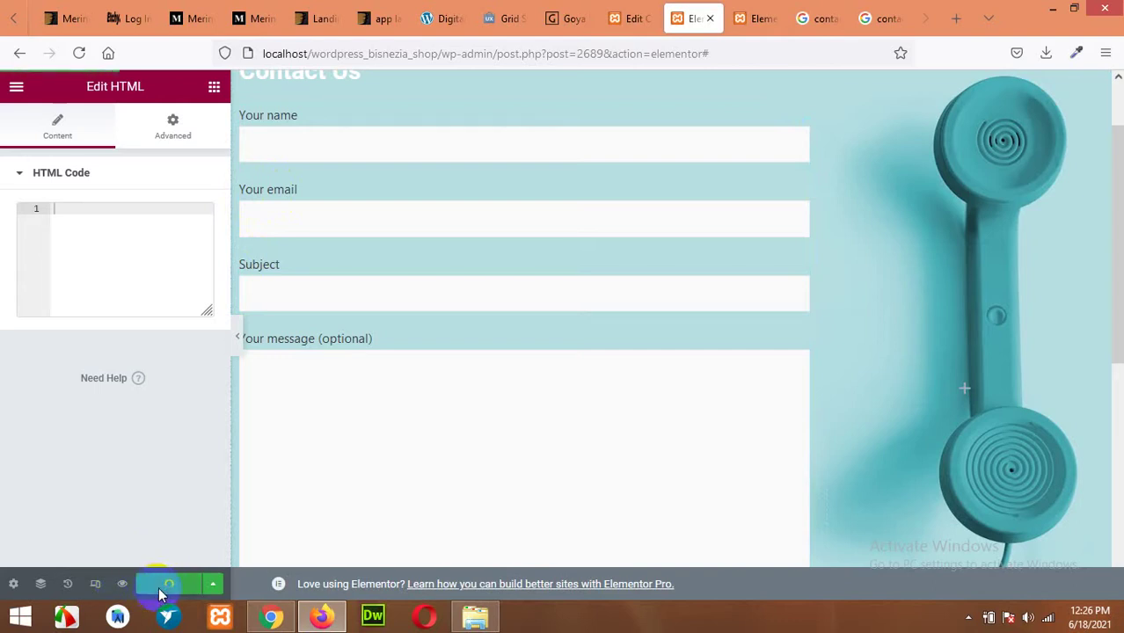
Open the page preview and inspect the name field's parent paragraph in Developer Tools.
left_click(123, 584)
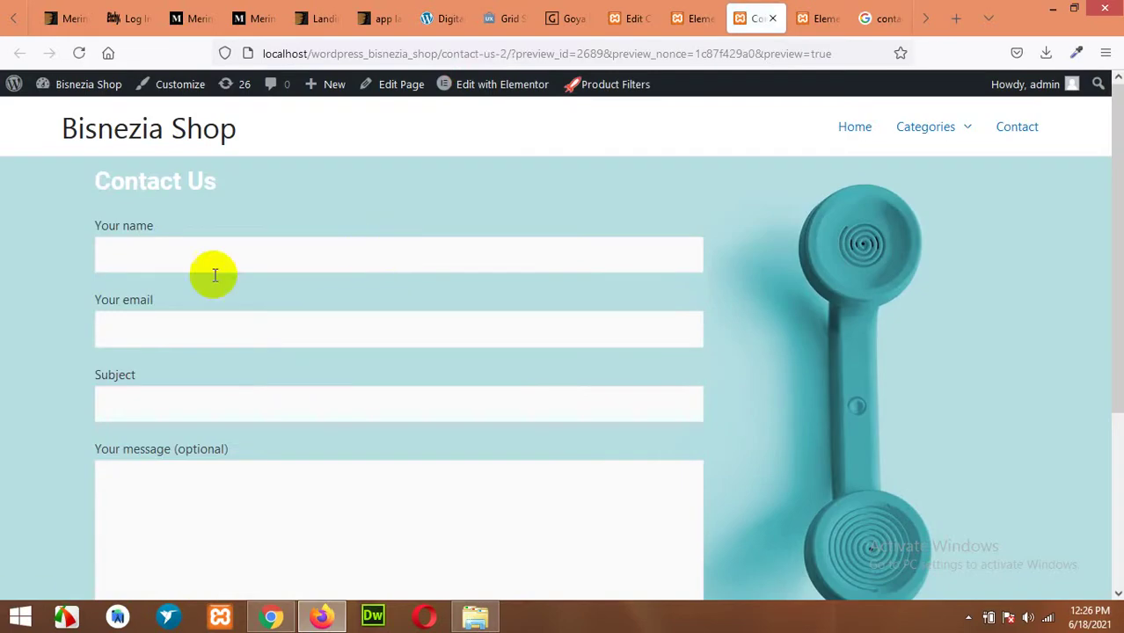
right_click(140, 241)
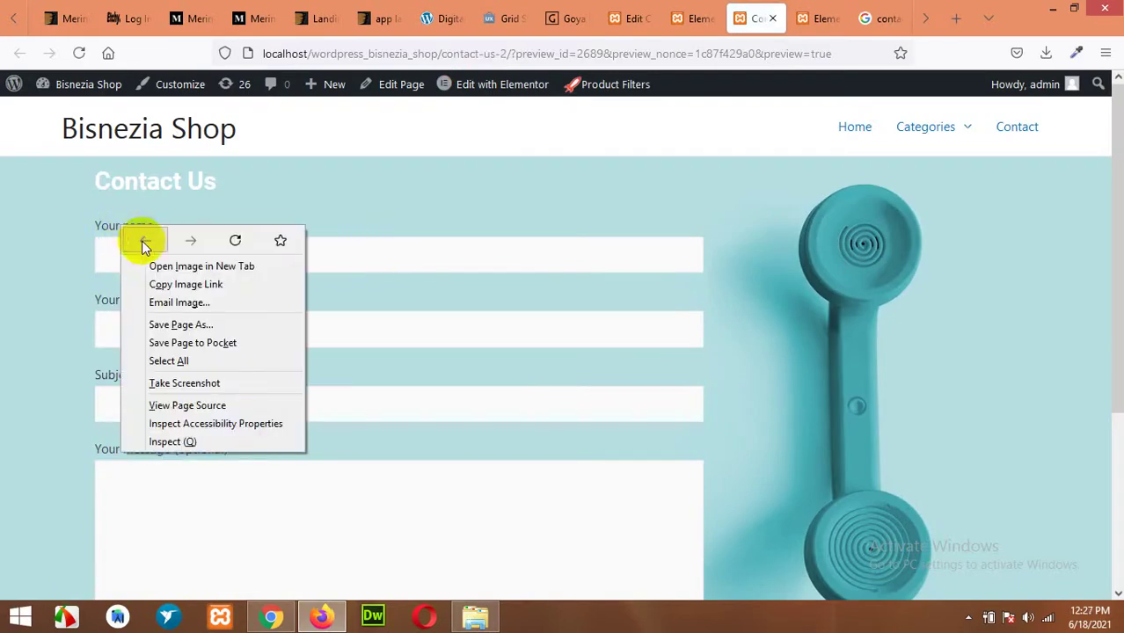
left_click(176, 438)
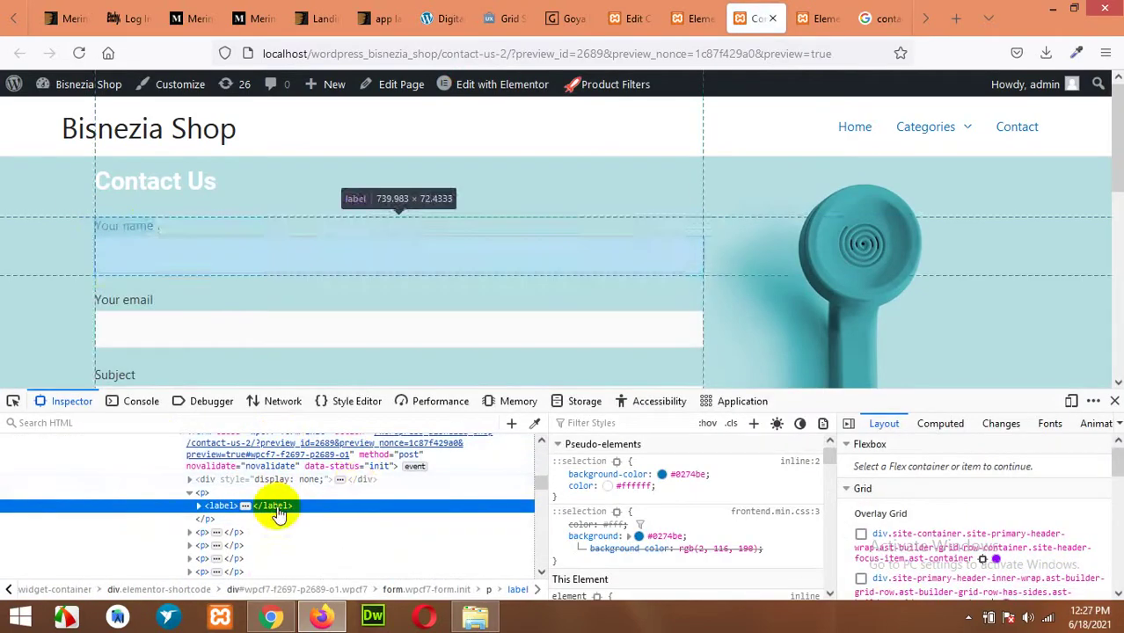
left_click(200, 493)
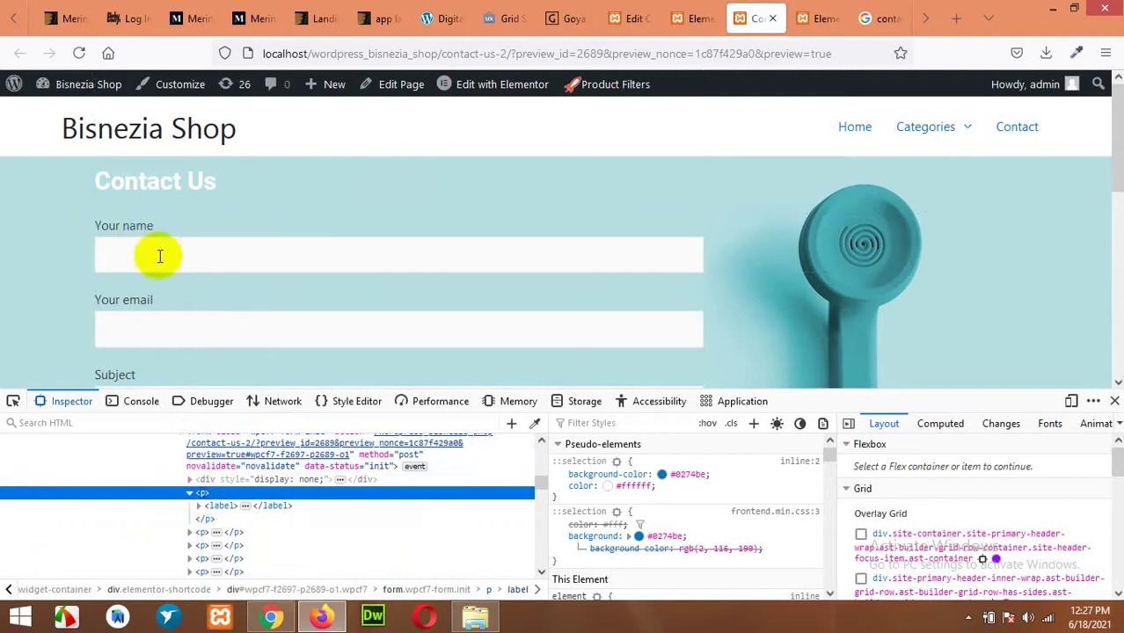
Copy the '.wpcf7 form > div, .wpcf7 form > p' selector and return to the Elementor editor.
scroll(627, 482, "down", 4)
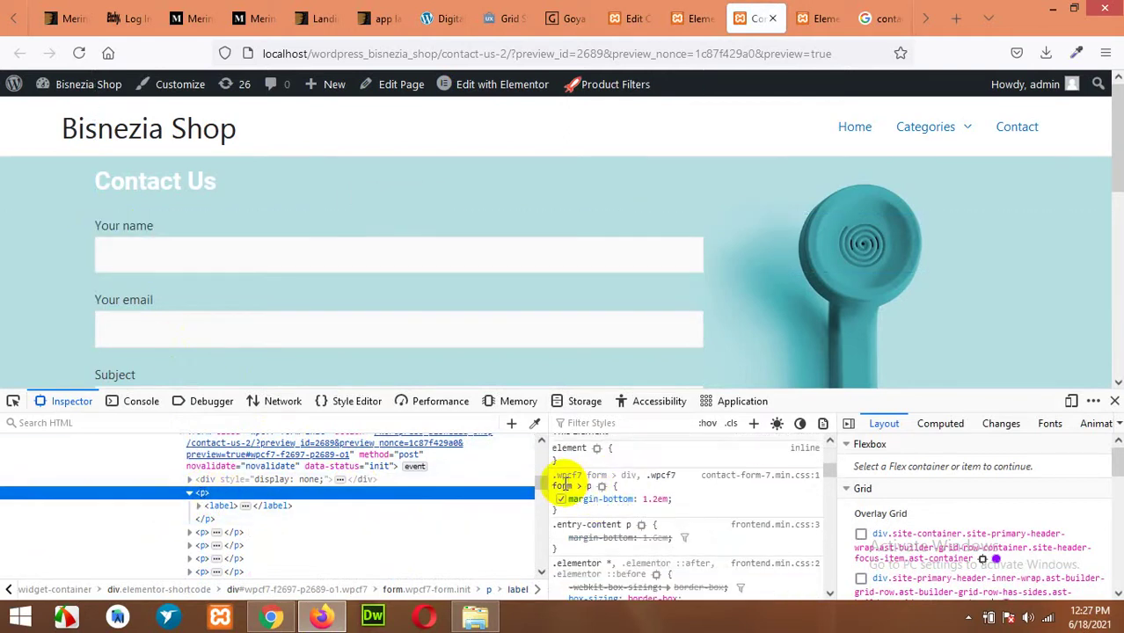
left_click(571, 477)
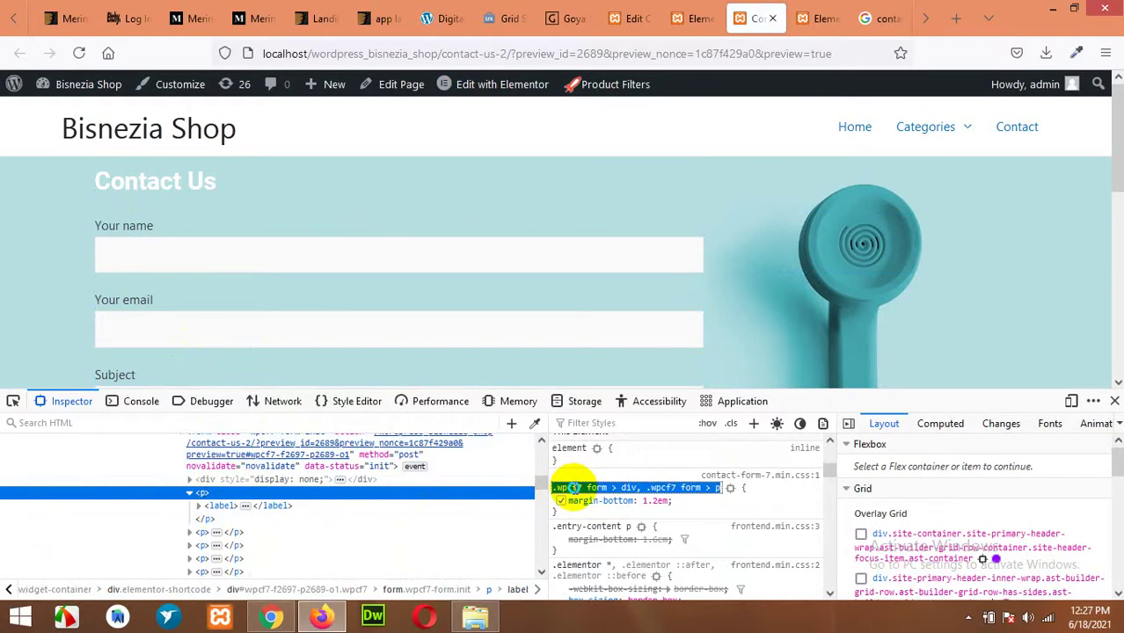
right_click(573, 487)
left_click(611, 538)
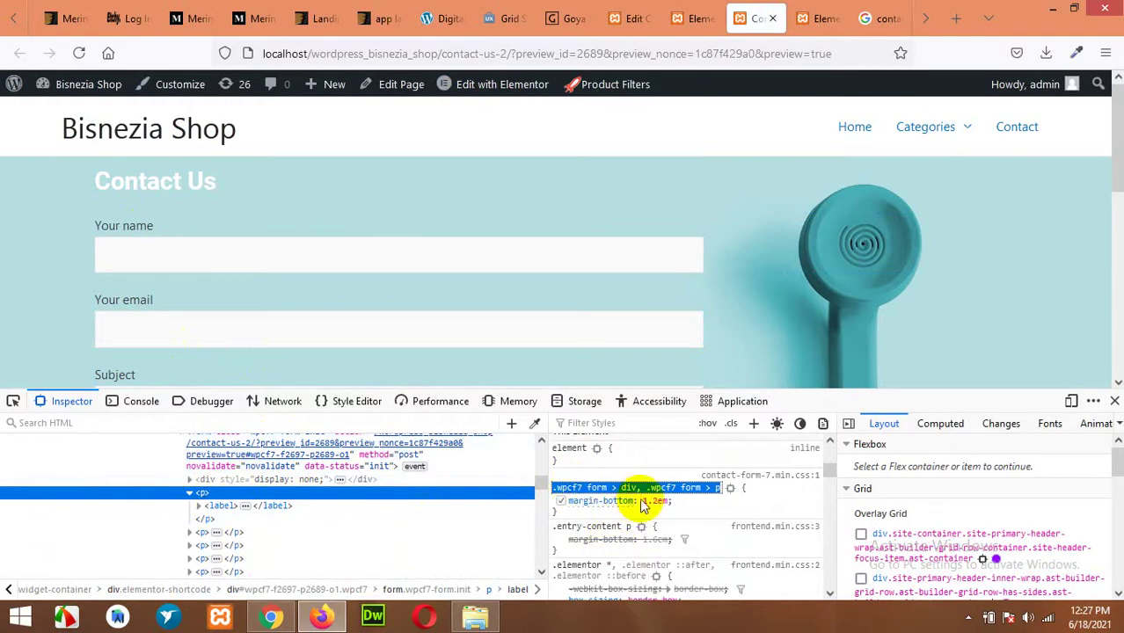
left_click(690, 18)
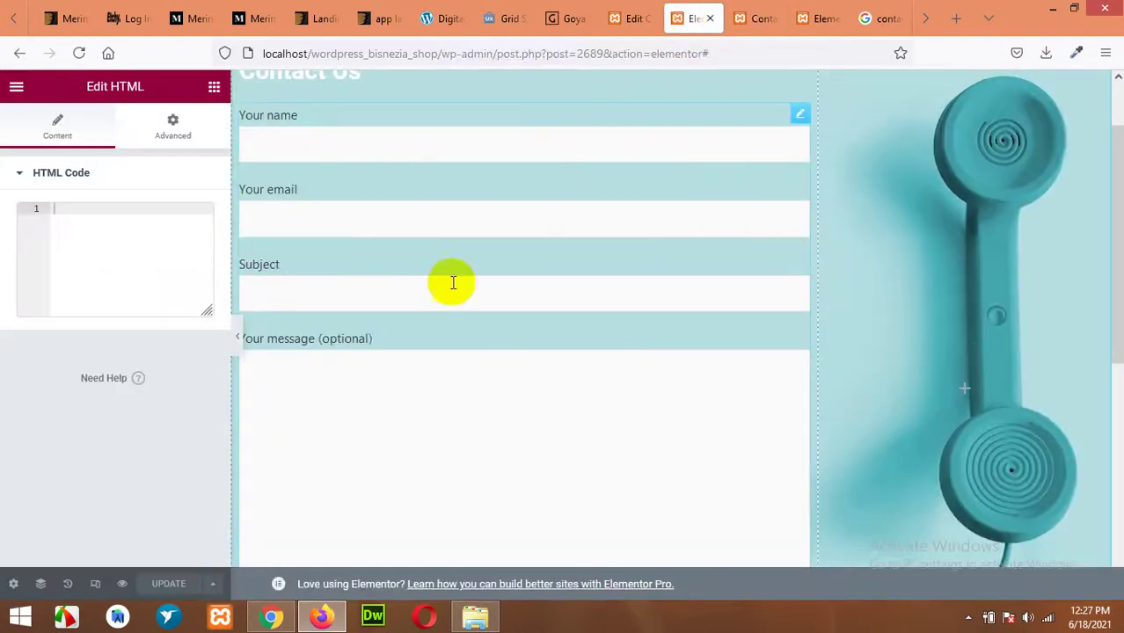
Write a <style> block with the pasted '.wpcf7 form > div, .wpcf7 form > p' selector and color:#fff.
scroll(440, 317, "down", 5)
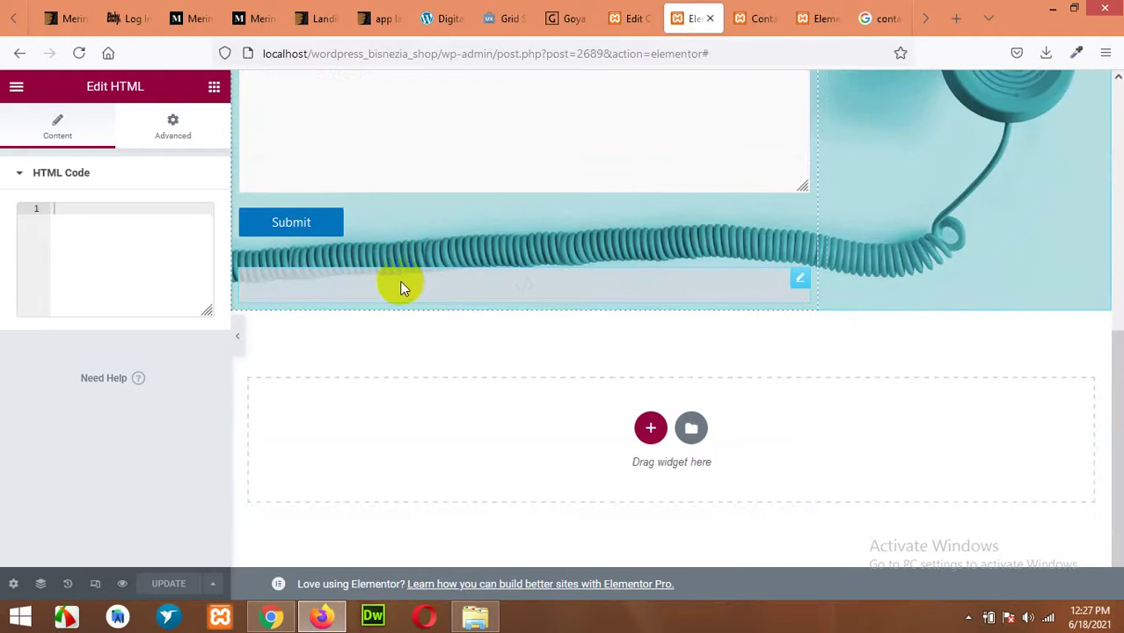
left_click(72, 221)
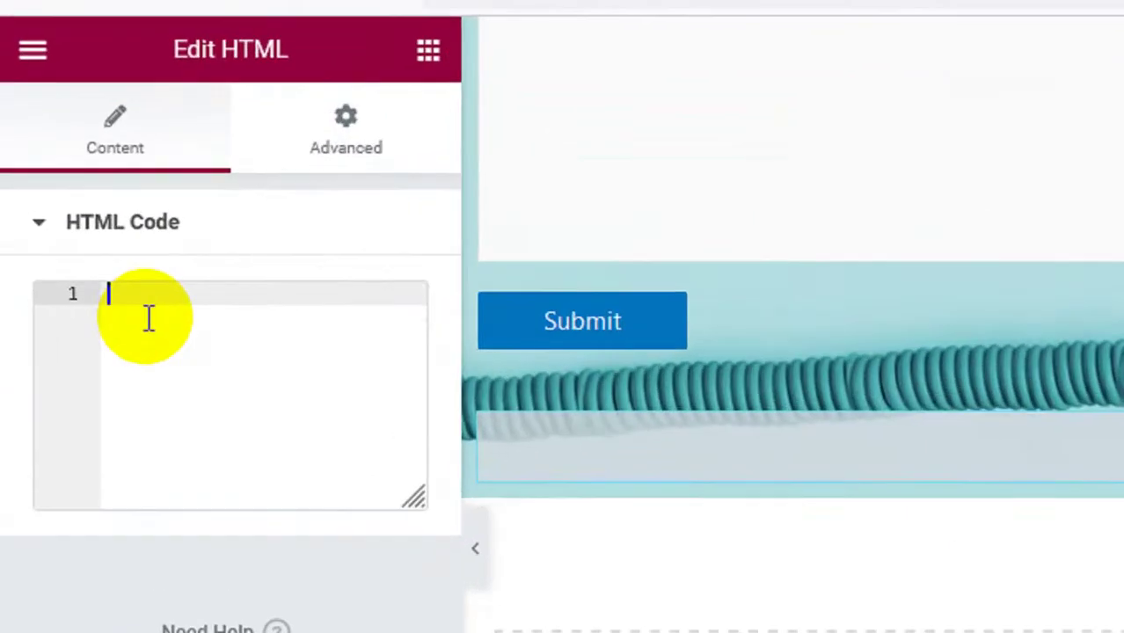
type("<style>")
key("Return")
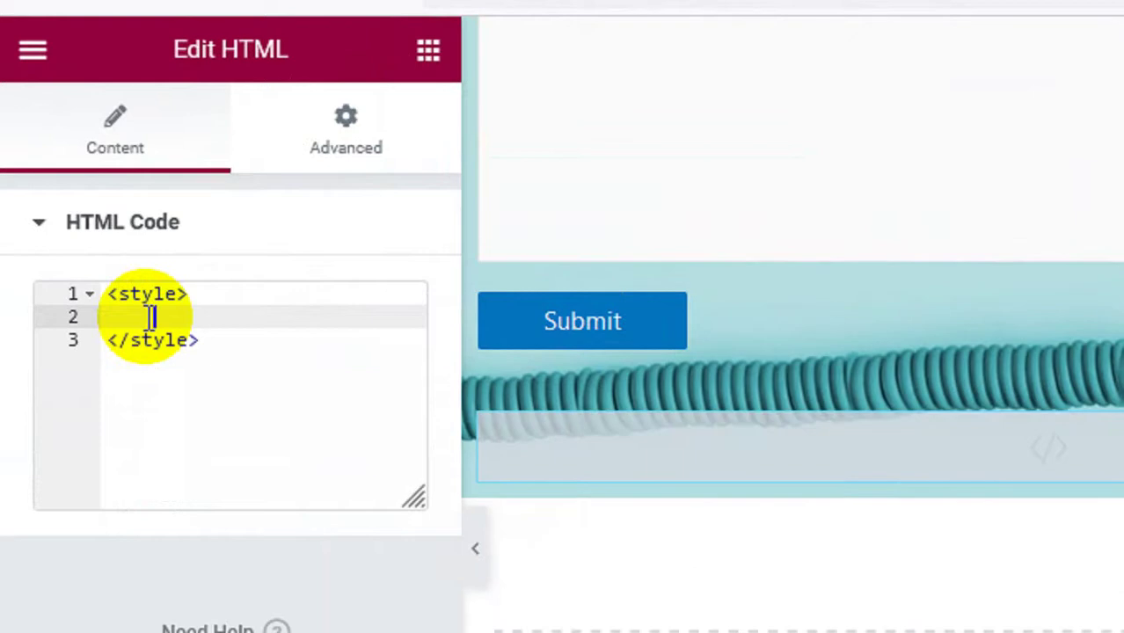
right_click(194, 318)
left_click(264, 498)
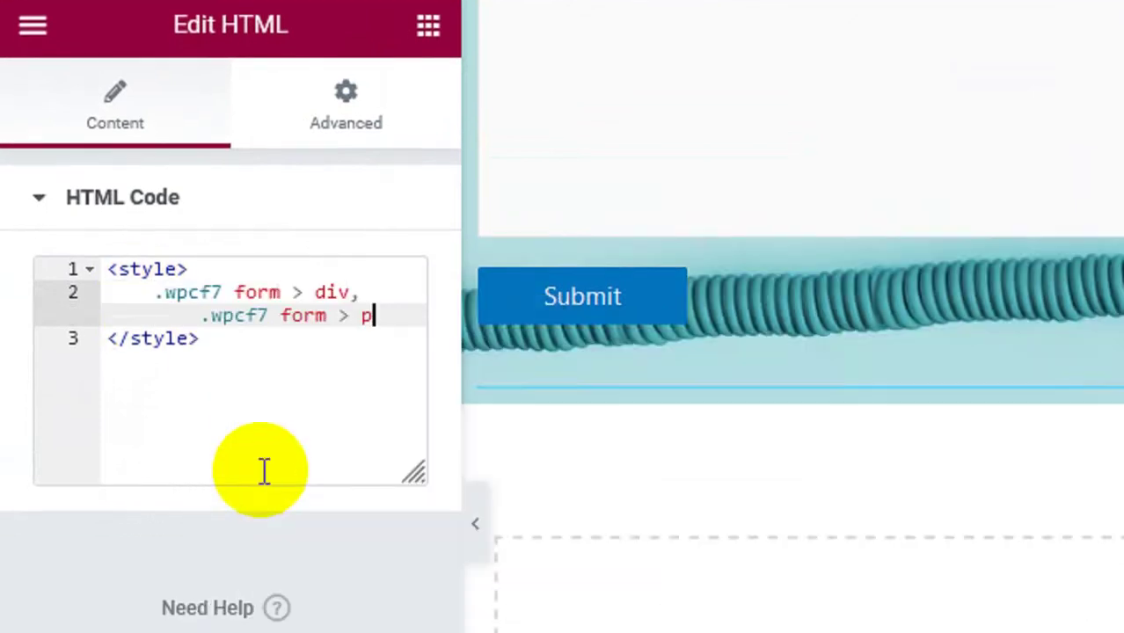
type("{")
key("Return")
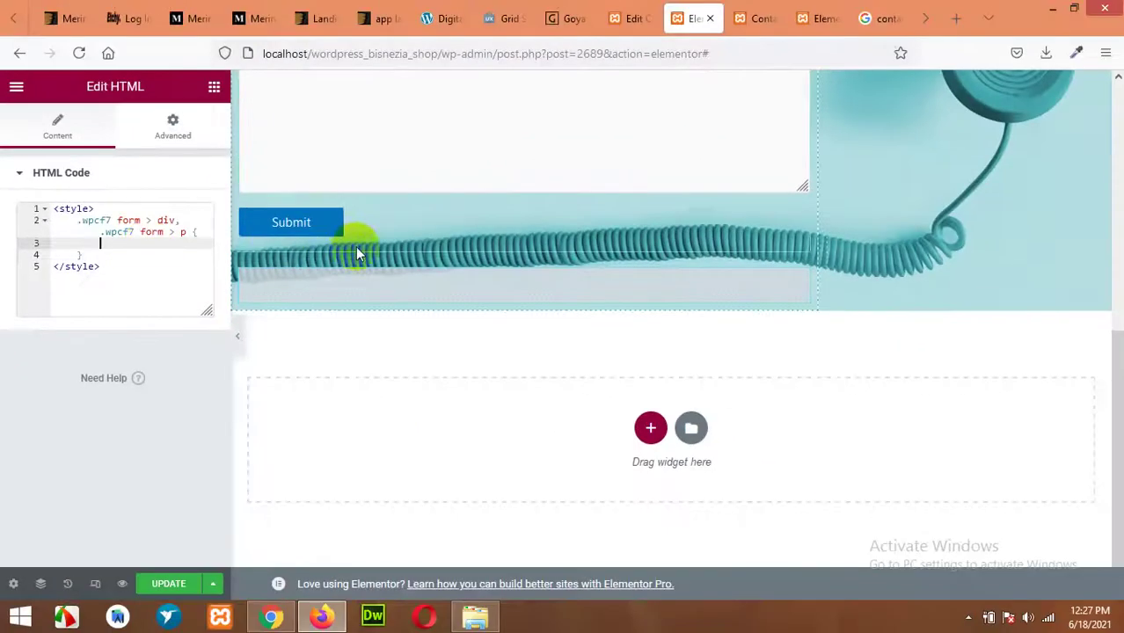
scroll(718, 356, "up", 5)
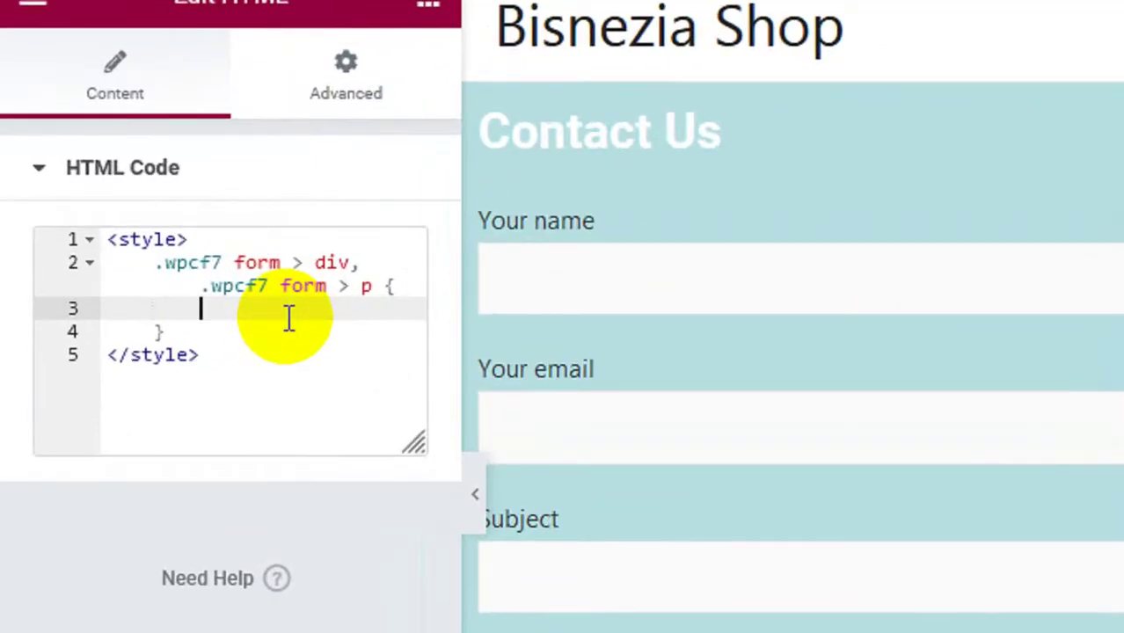
type("color:")
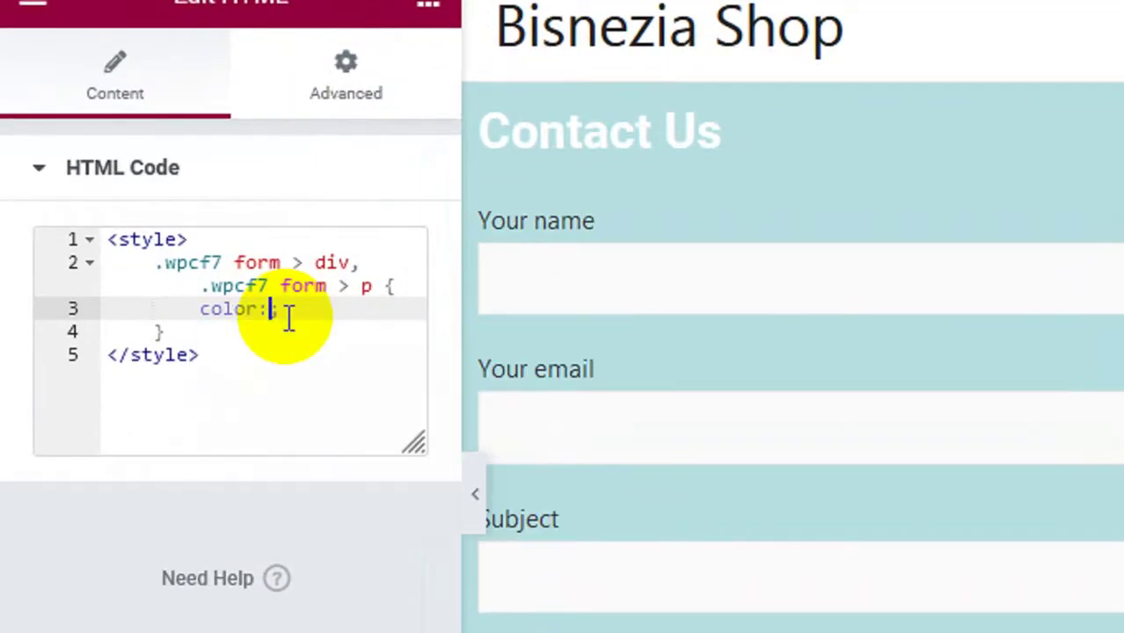
type("#fff")
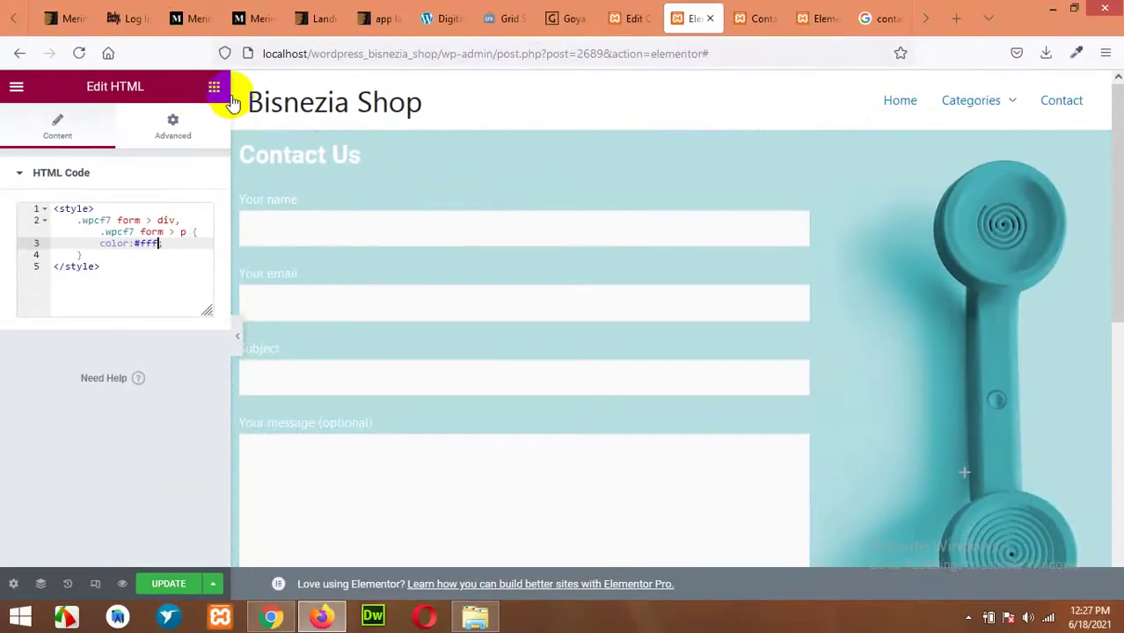
Update the page so the white form-label style rule is saved.
left_click(371, 161)
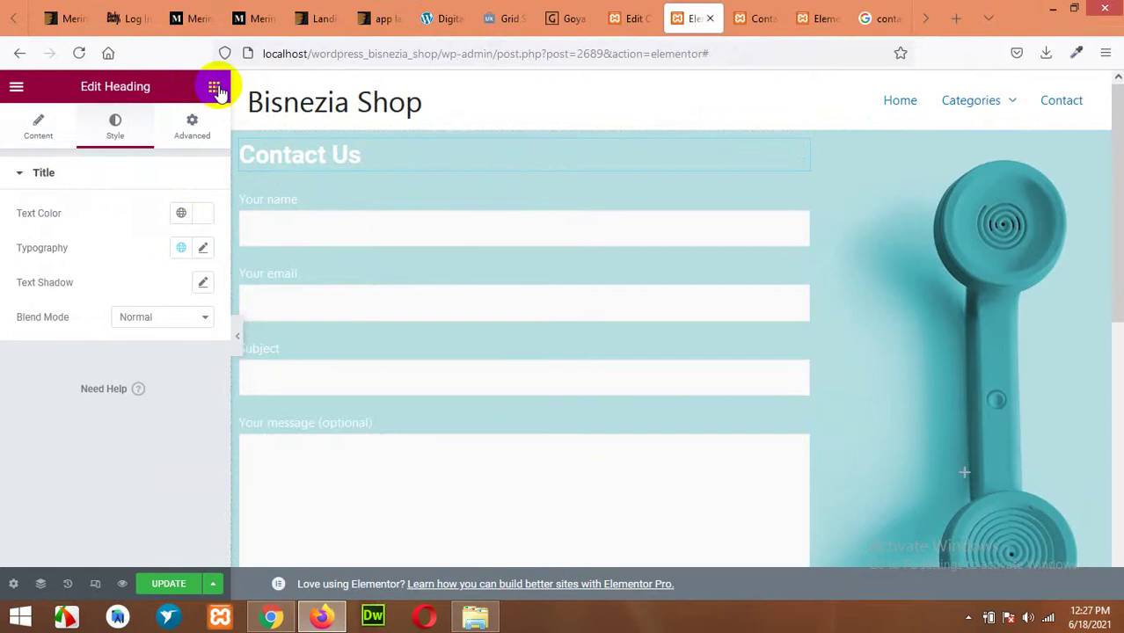
left_click(213, 88)
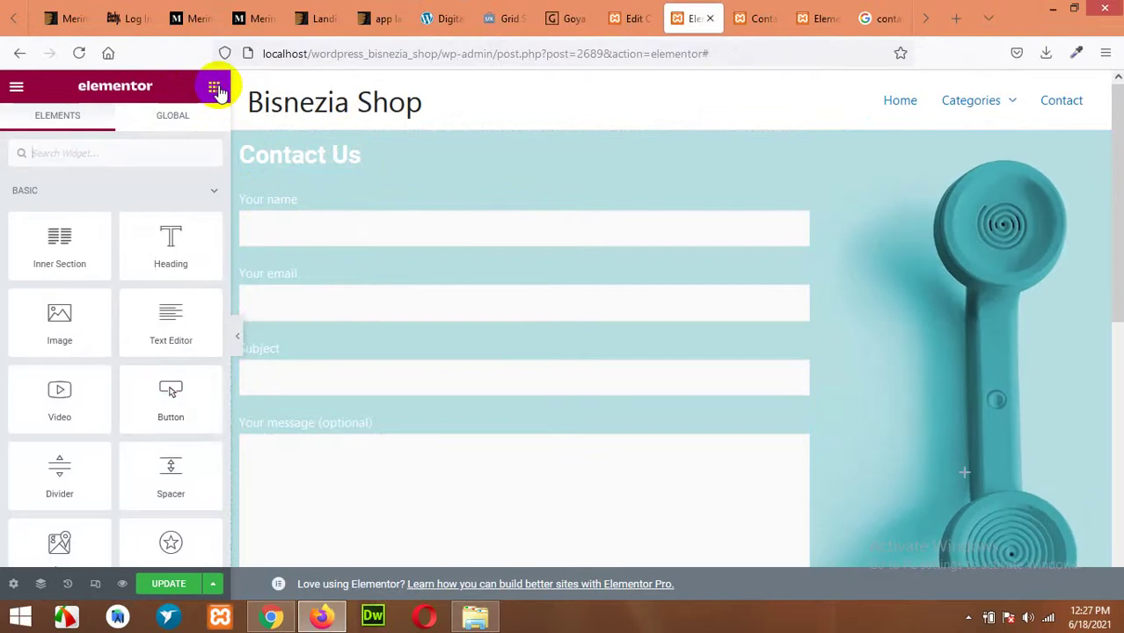
left_click(170, 584)
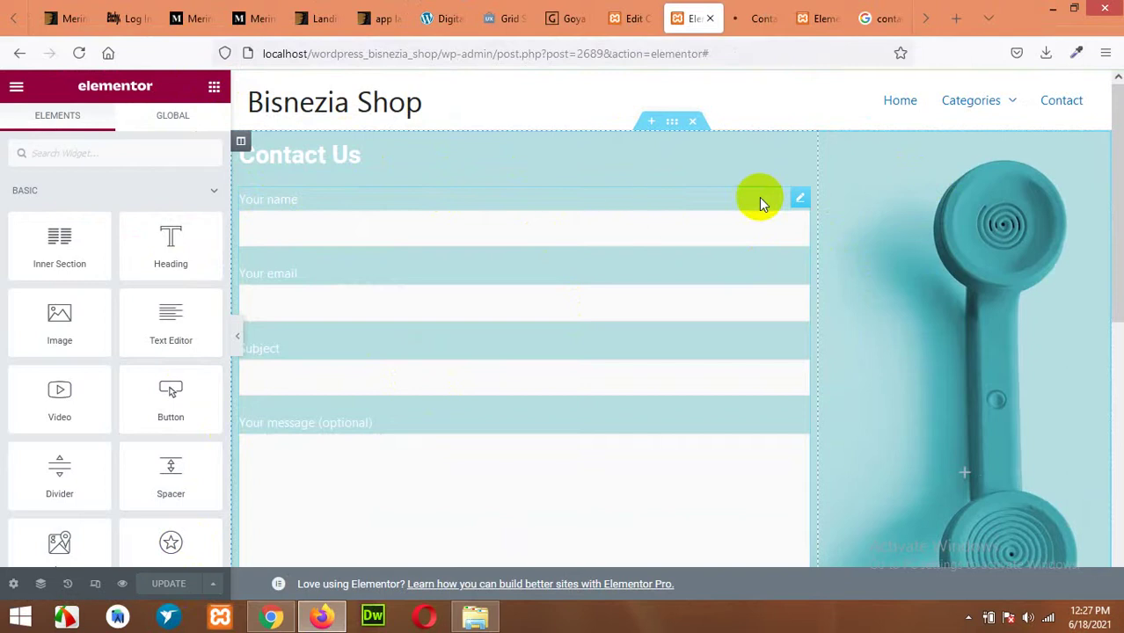
Give the contact section a classic colour background overlay in its Style settings.
left_click(674, 125)
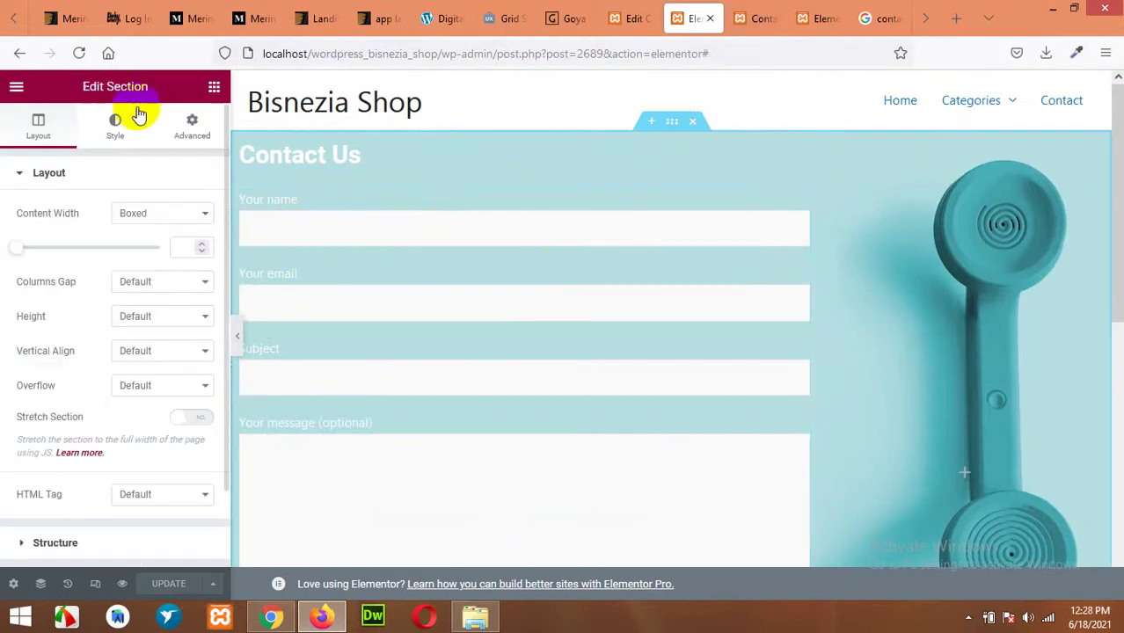
left_click(118, 132)
scroll(112, 359, "down", 3)
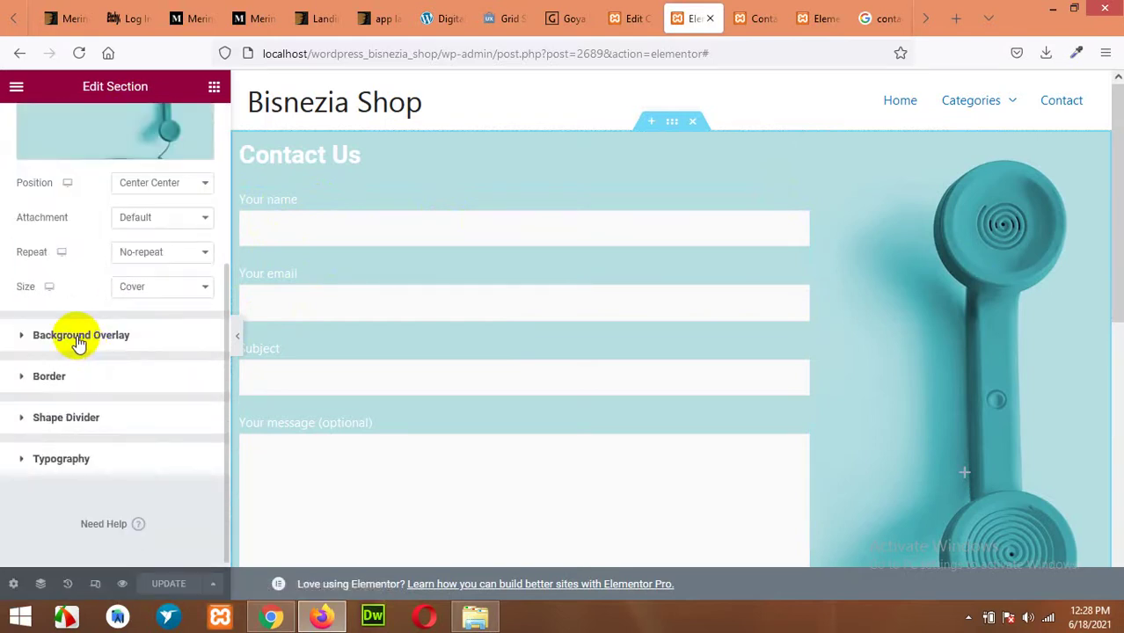
scroll(143, 306, "up", 2)
scroll(201, 259, "down", 2)
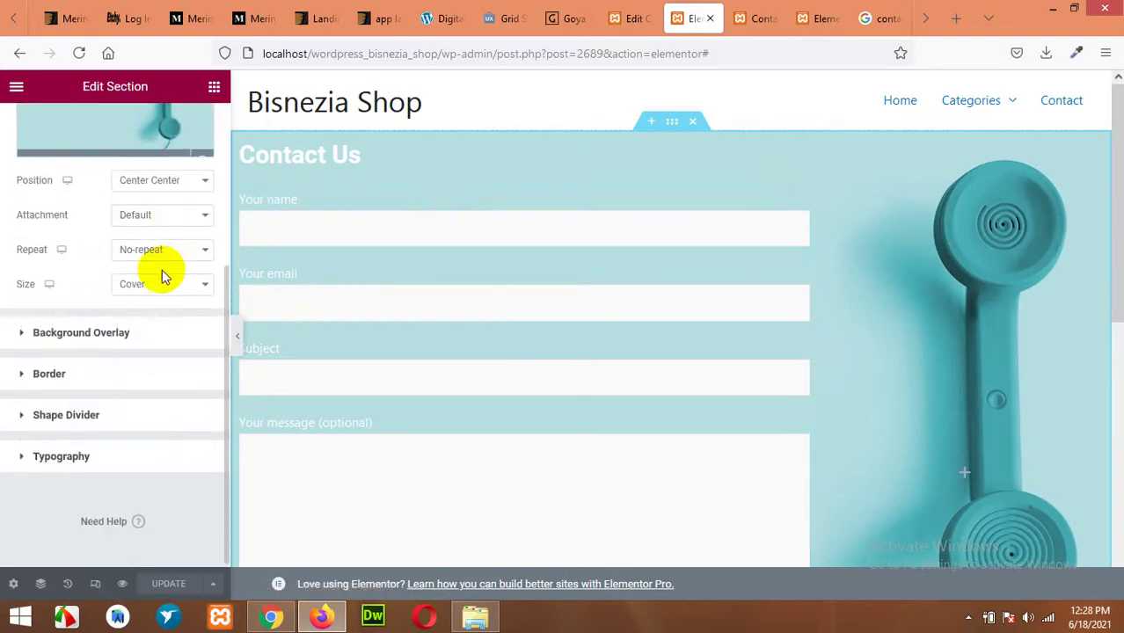
left_click(77, 341)
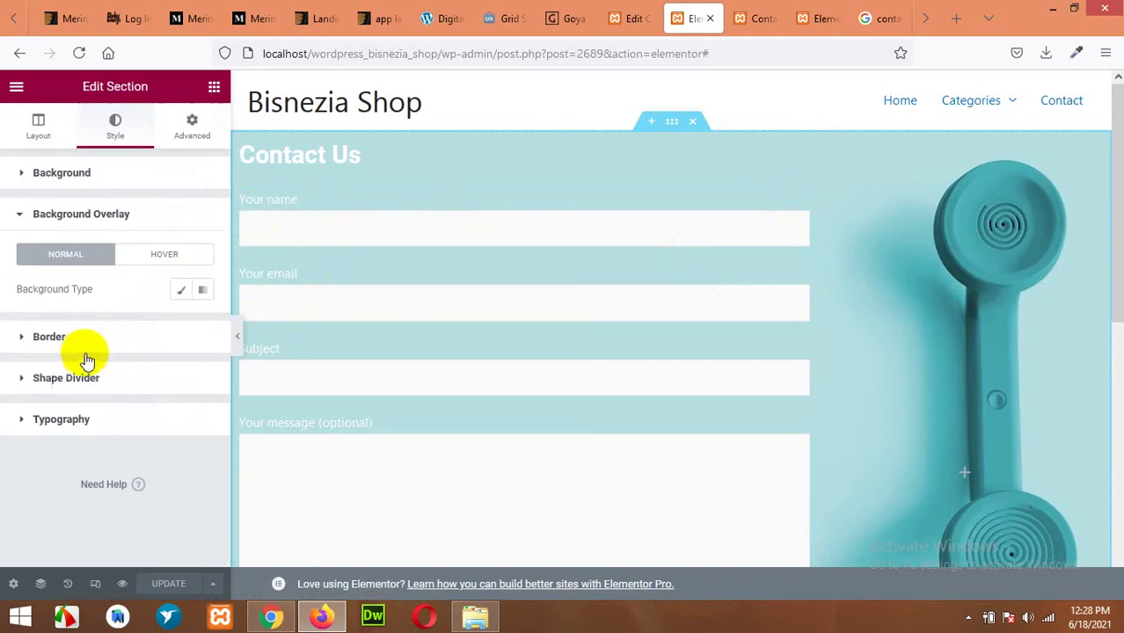
left_click(179, 293)
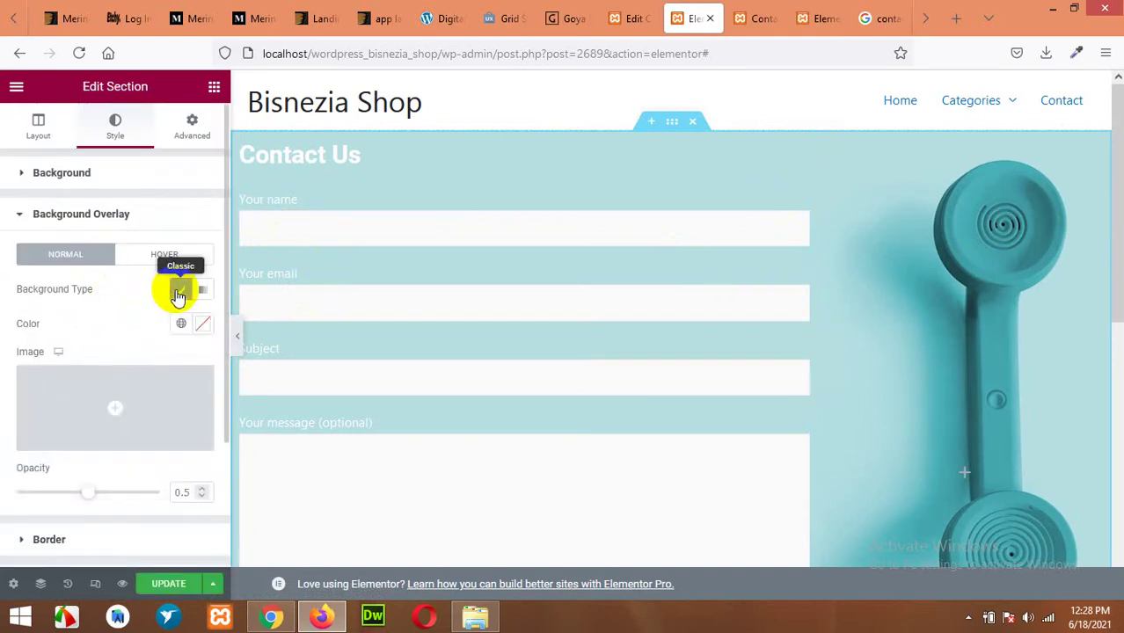
scroll(45, 301, "down", 1)
Set the overlay colour to black with 0.26 opacity and update the page.
left_click(203, 291)
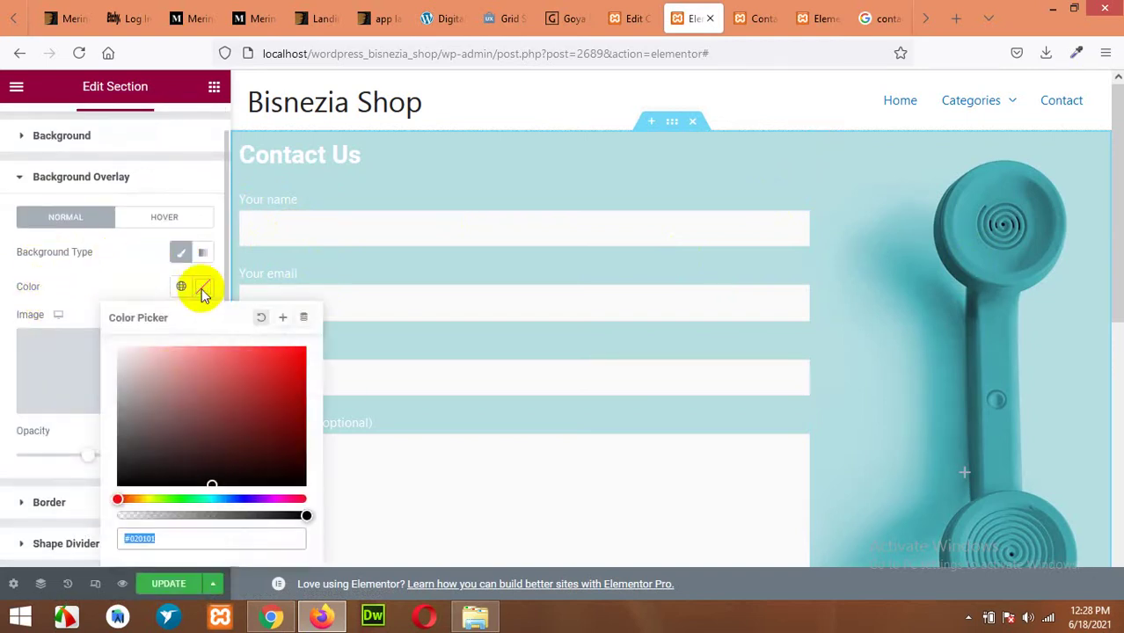
left_click_drag(165, 372, 100, 417)
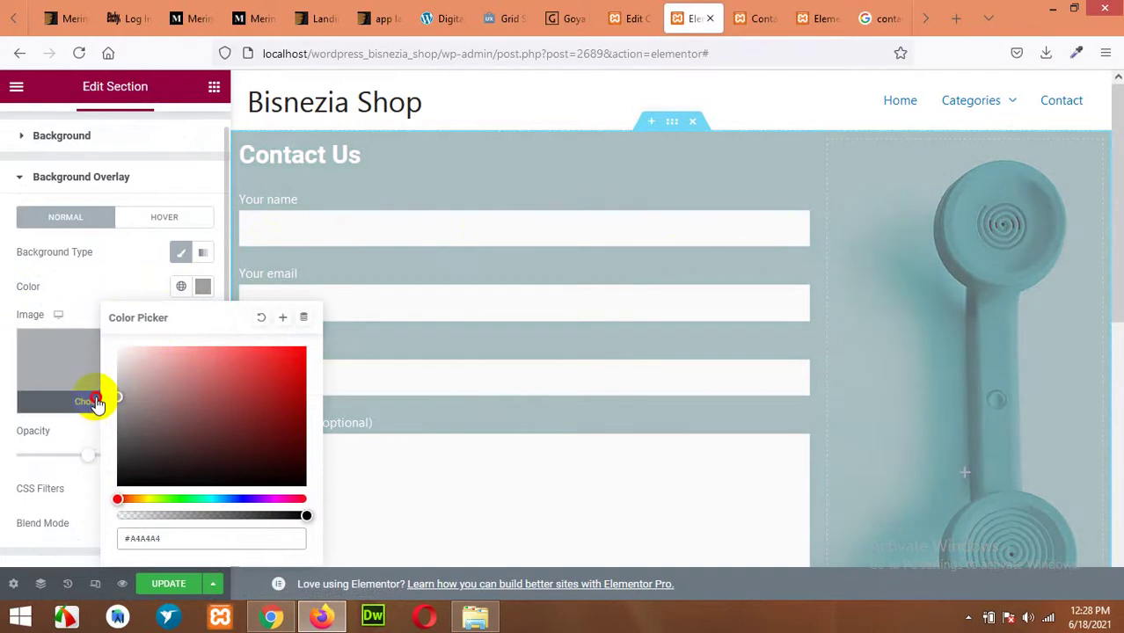
left_click_drag(98, 413, 95, 484)
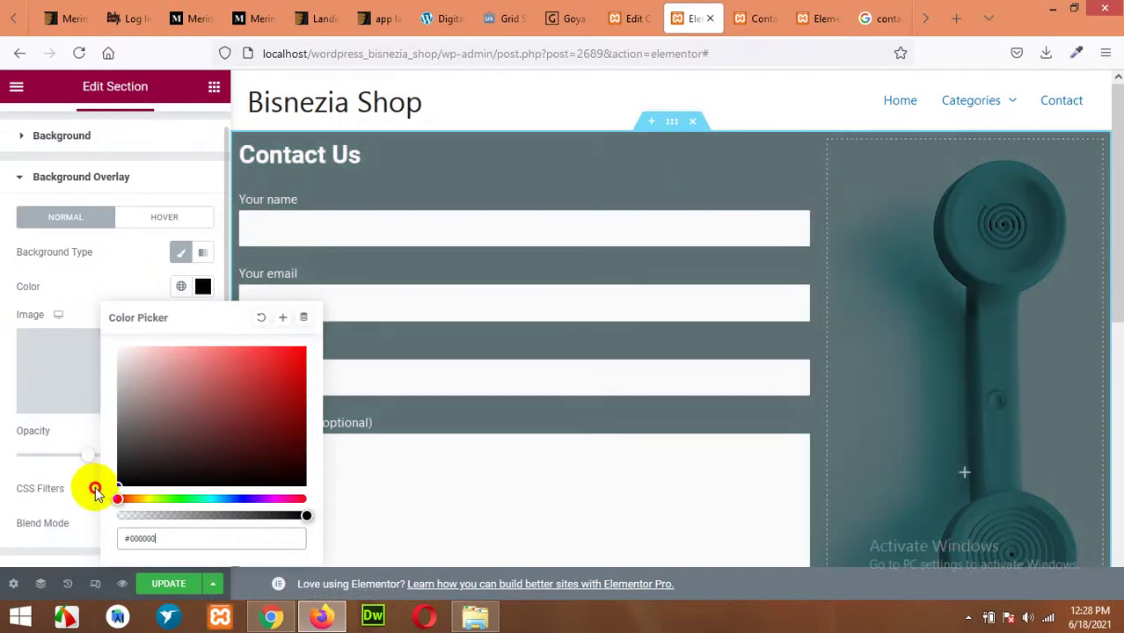
left_click(13, 378)
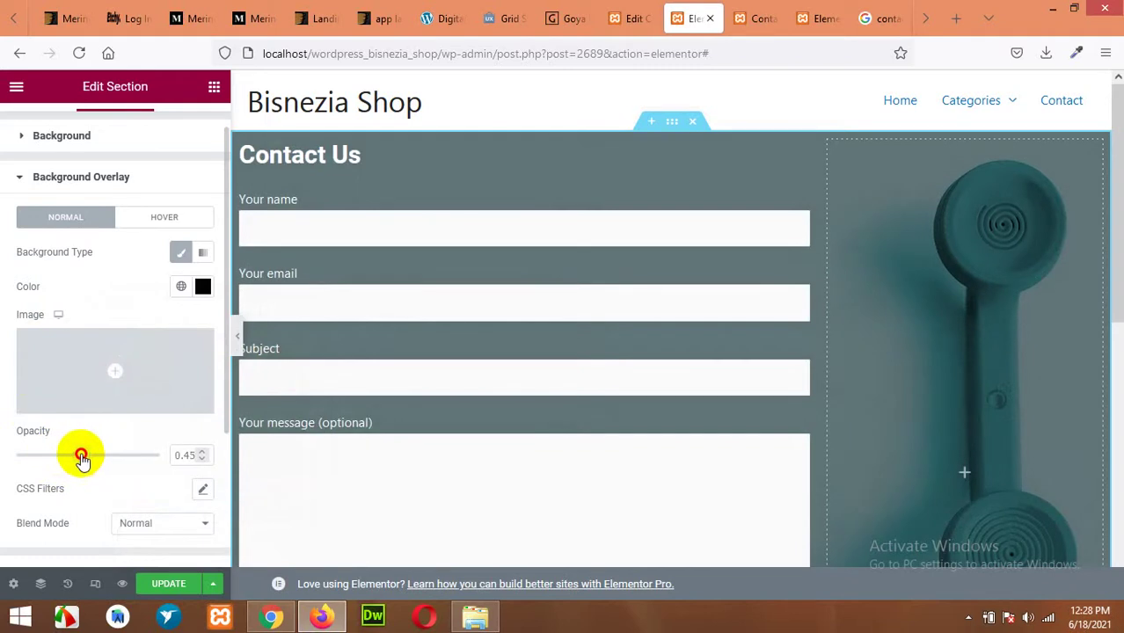
left_click_drag(80, 457, 53, 456)
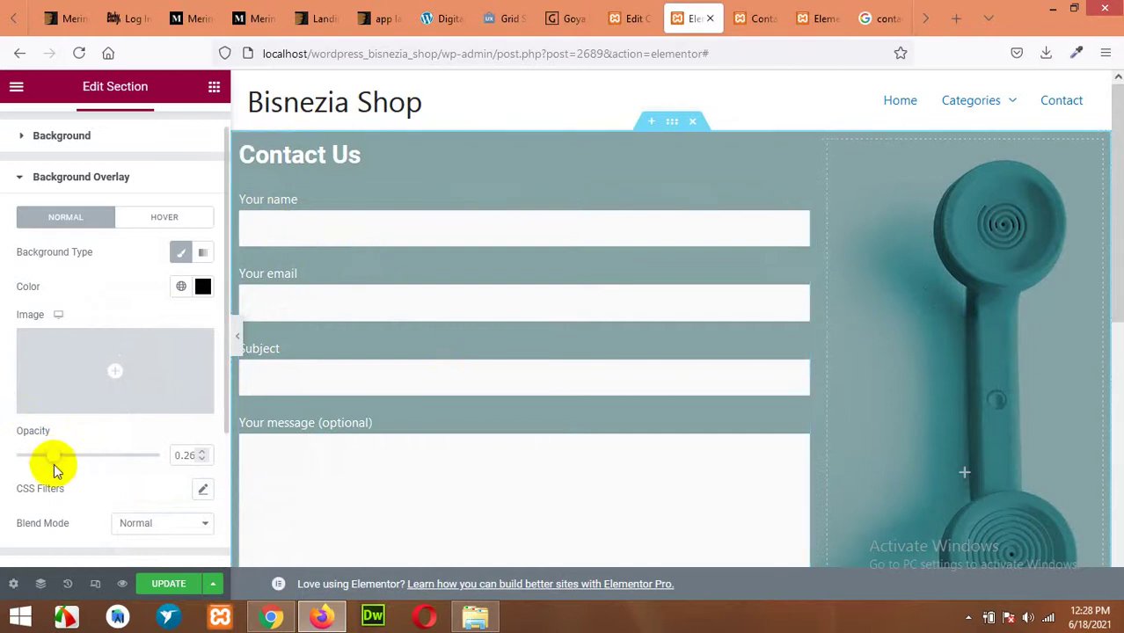
left_click_drag(55, 457, 3, 469)
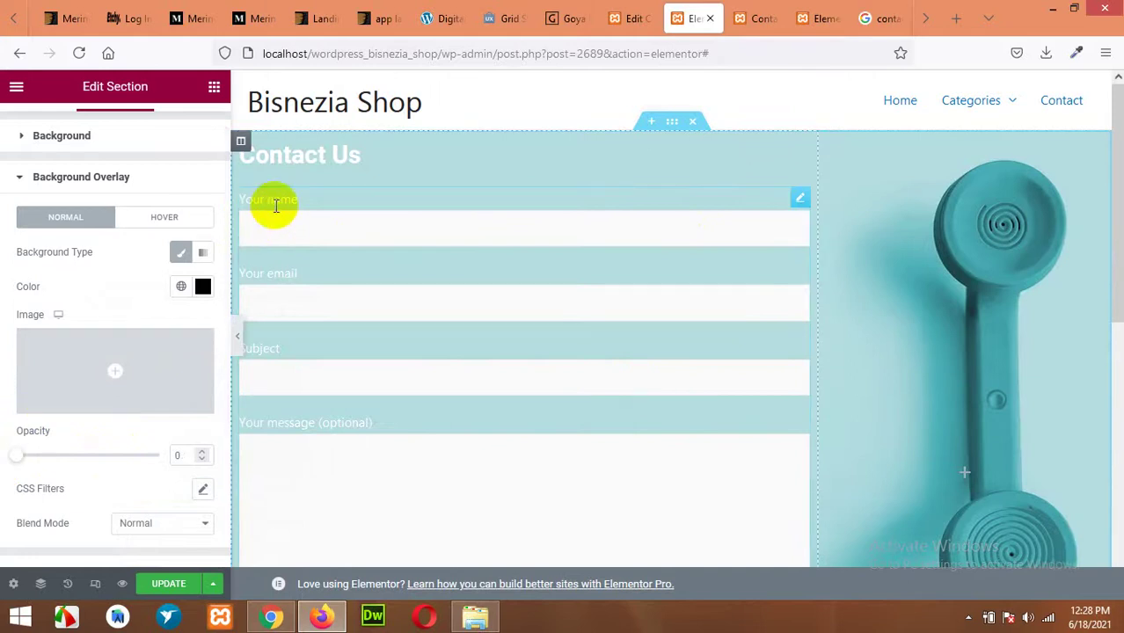
left_click_drag(20, 458, 56, 459)
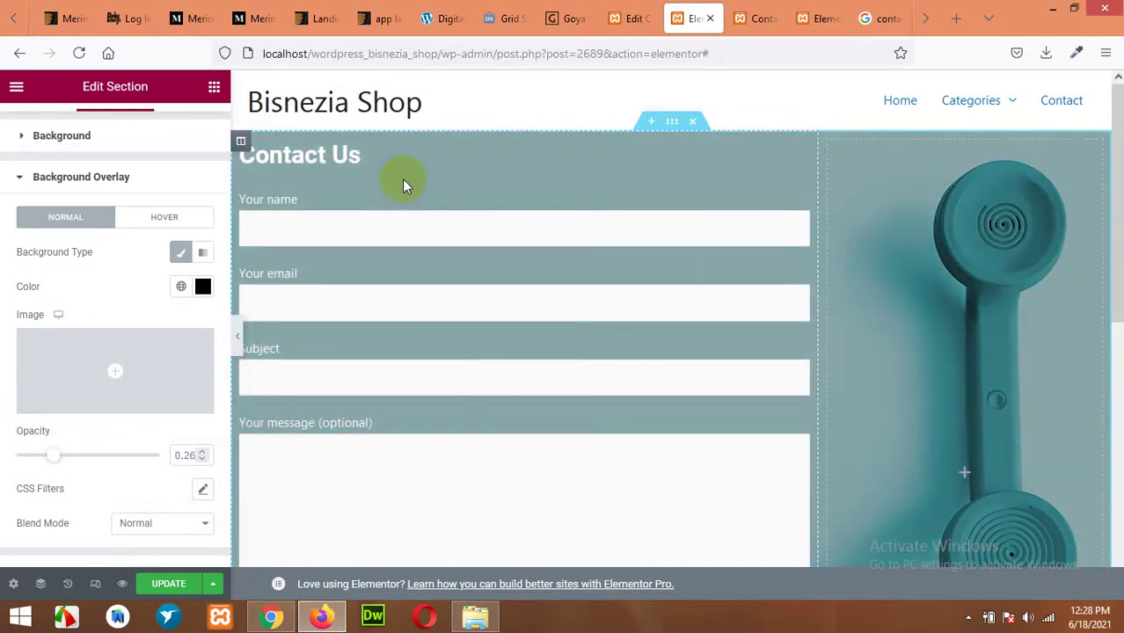
scroll(58, 443, "down", 2)
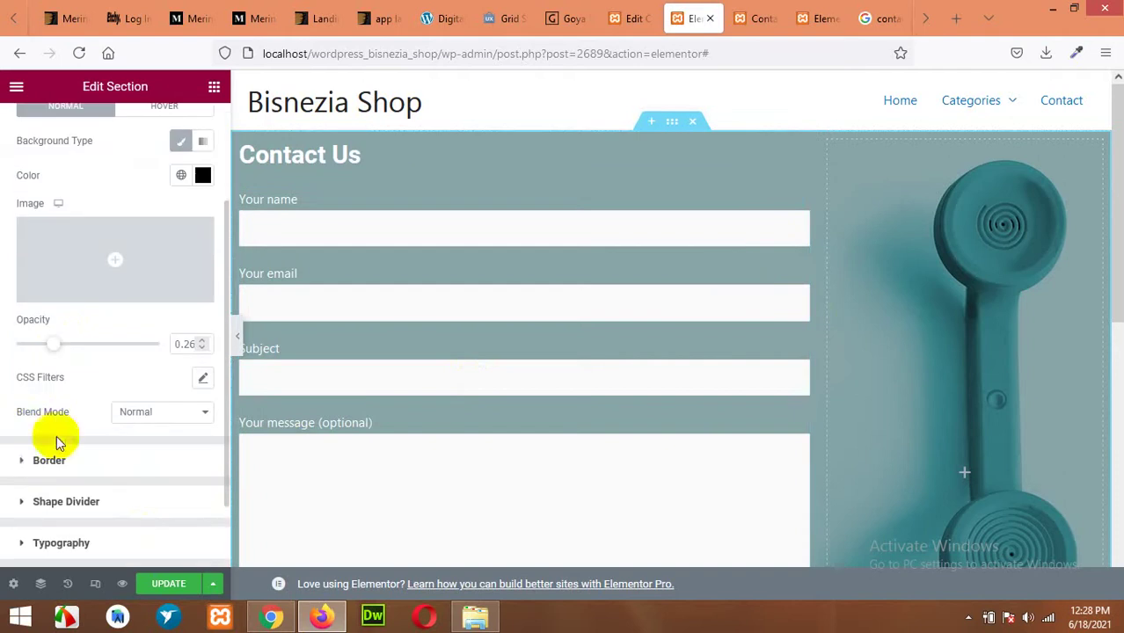
left_click(169, 584)
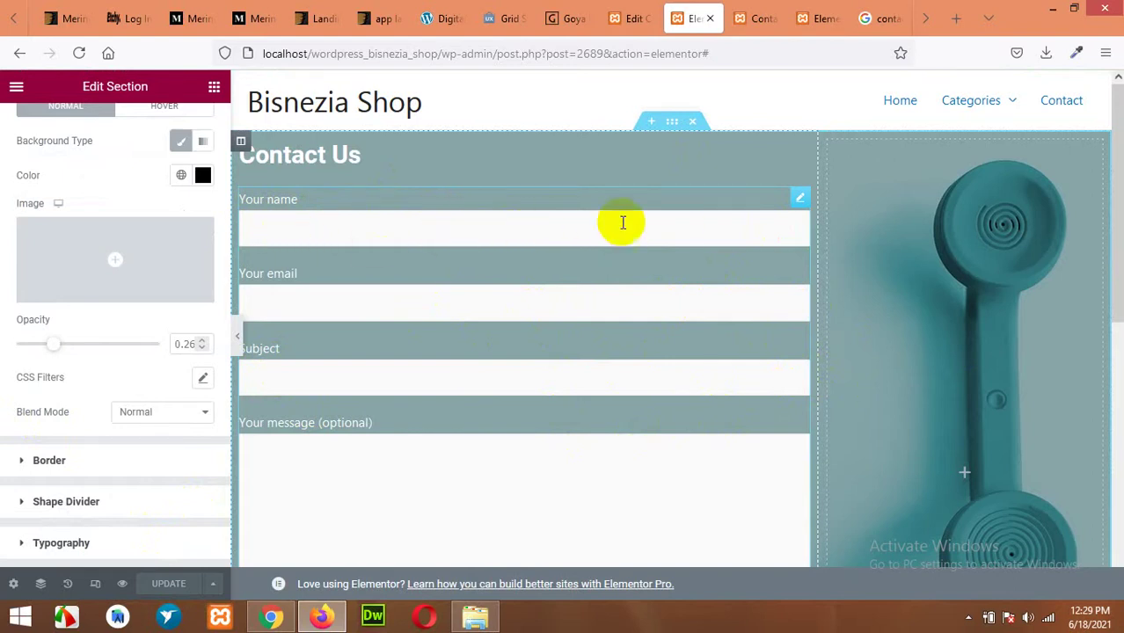
Scroll through the Quick Contact page, then open the 'contact us page' form in Contact Form 7.
left_click(816, 18)
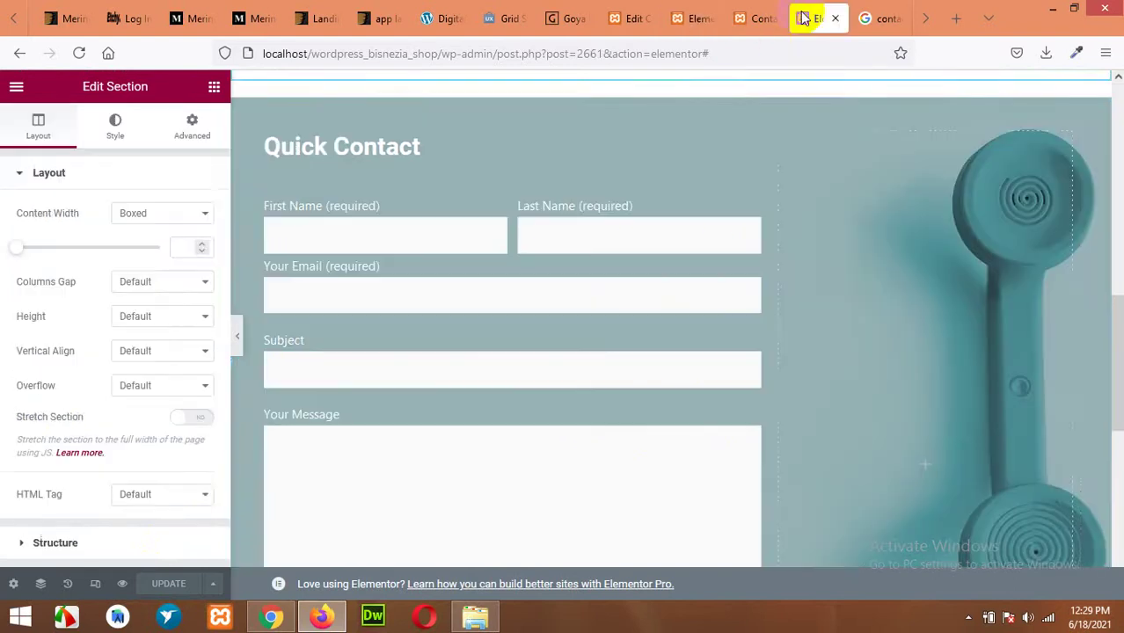
scroll(835, 317, "down", 3)
scroll(848, 347, "up", 9)
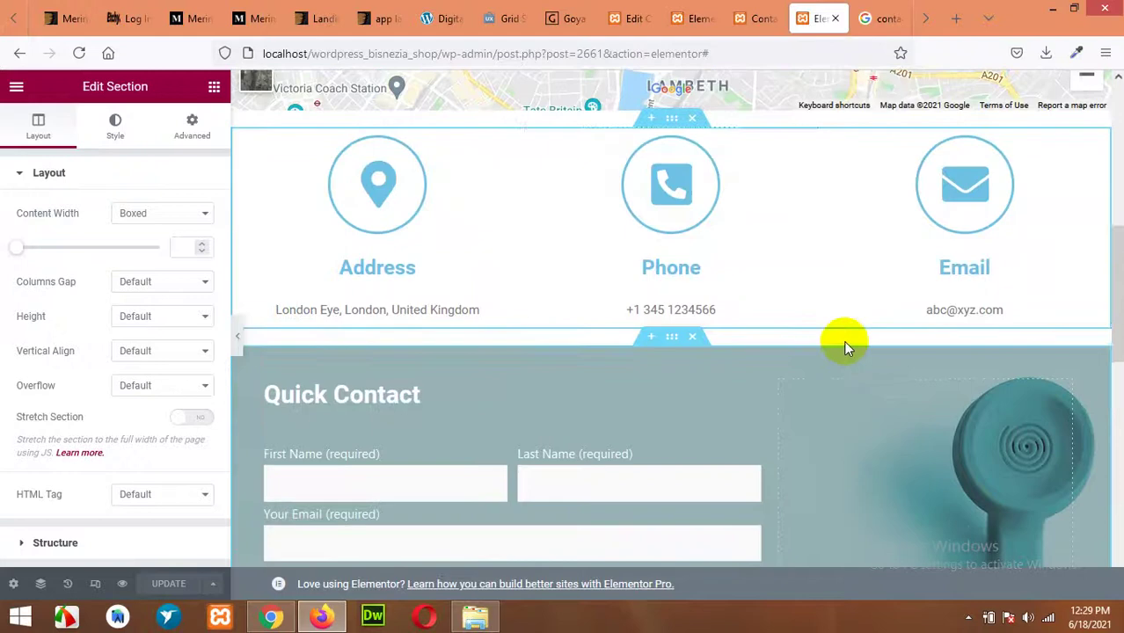
scroll(717, 314, "down", 4)
scroll(699, 311, "down", 2)
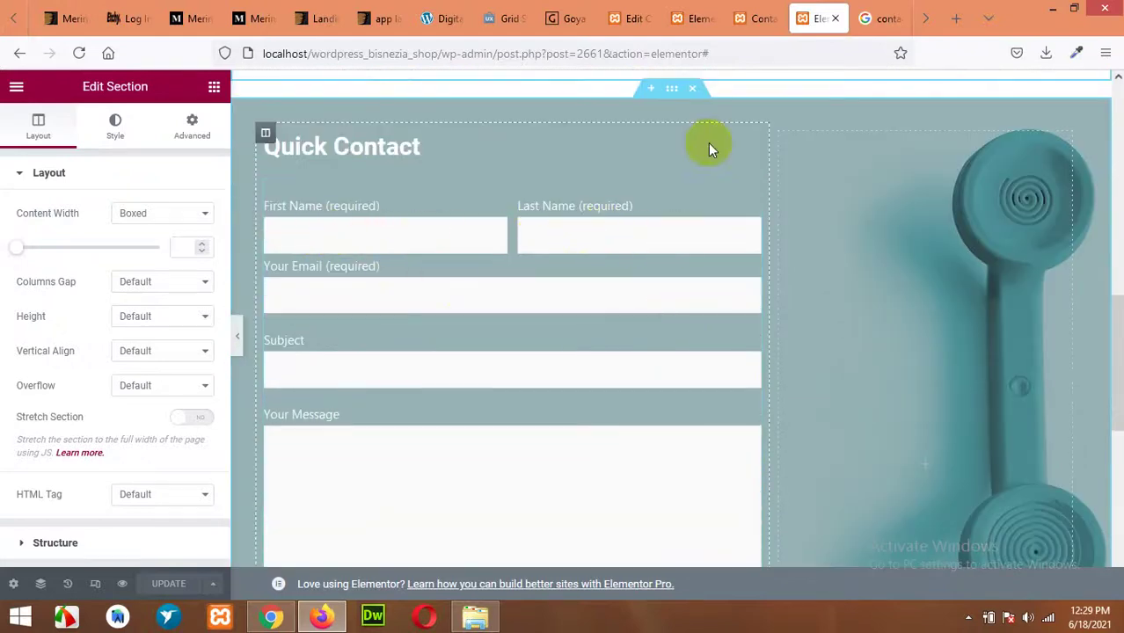
left_click(683, 18)
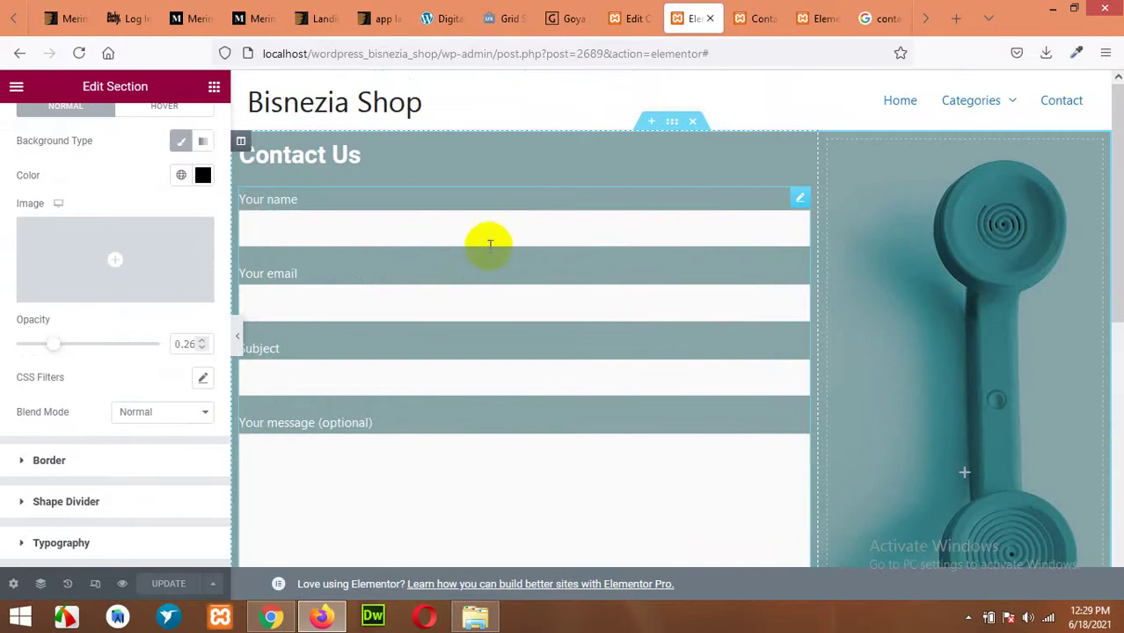
left_click(631, 13)
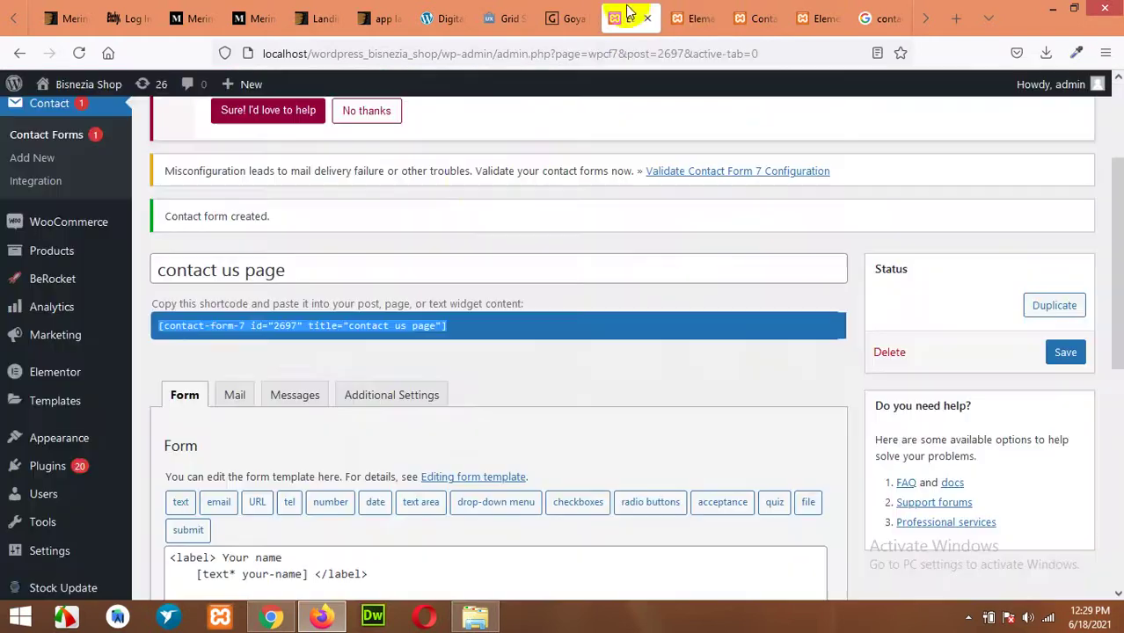
Duplicate the Your name field block in the form template.
scroll(371, 254, "down", 4)
left_click(369, 238)
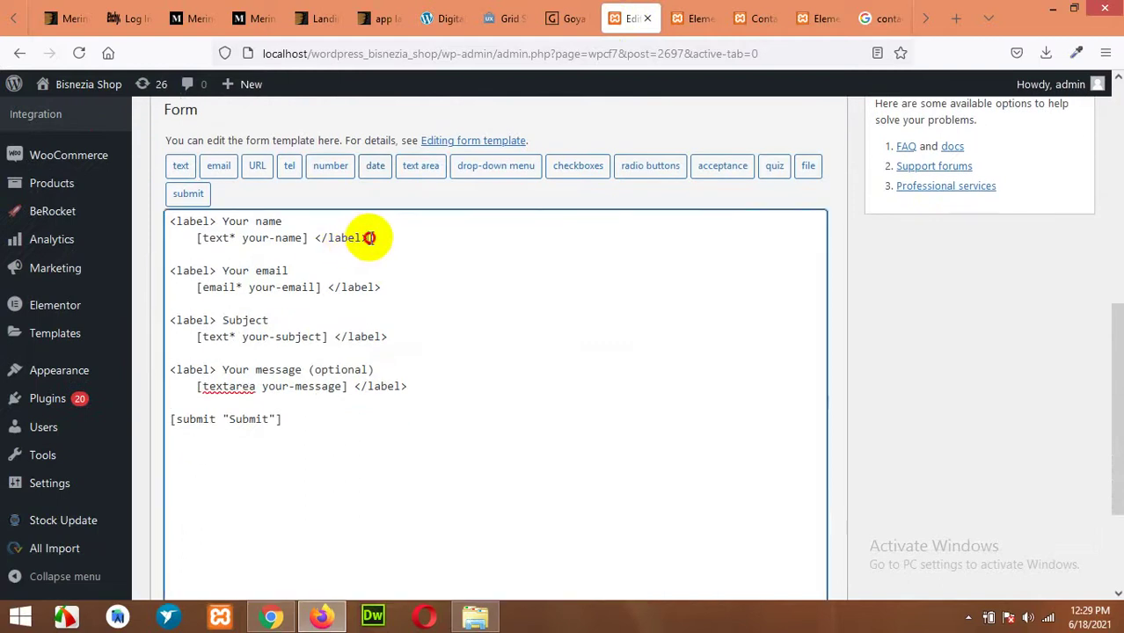
left_click_drag(369, 238, 170, 220)
right_click(182, 227)
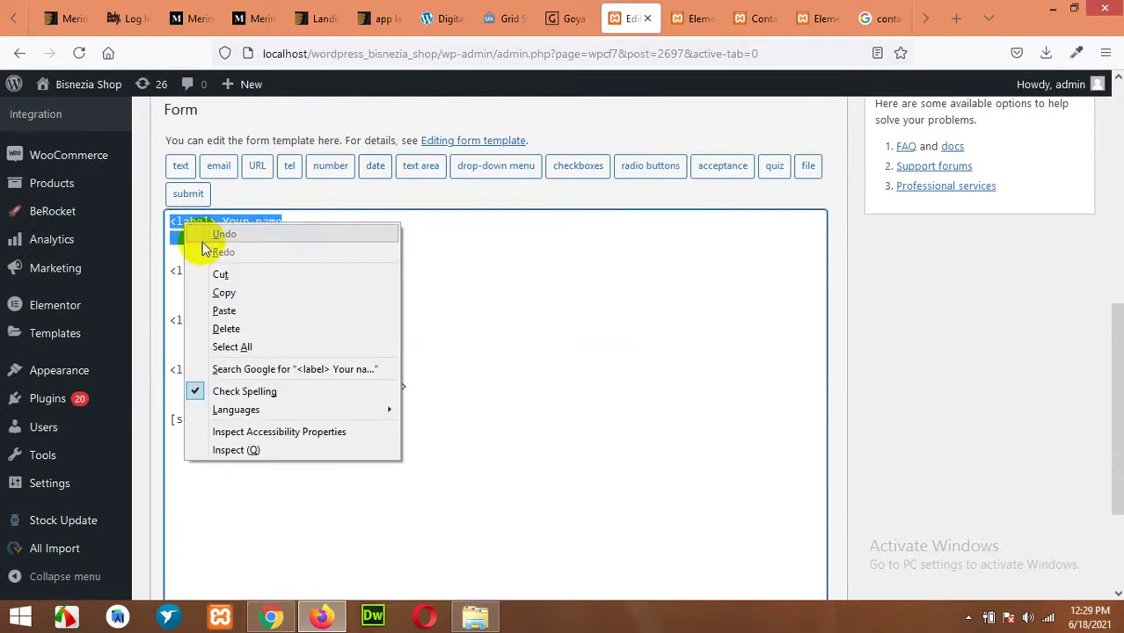
left_click(225, 289)
left_click(370, 238)
key("Return")
key("Return")
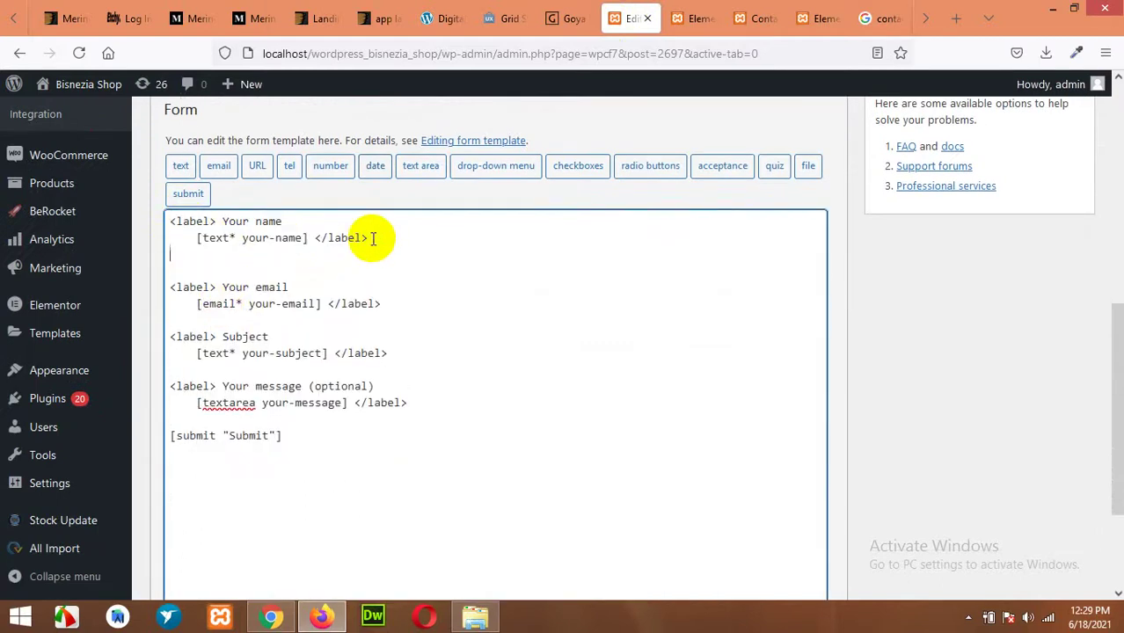
right_click(212, 272)
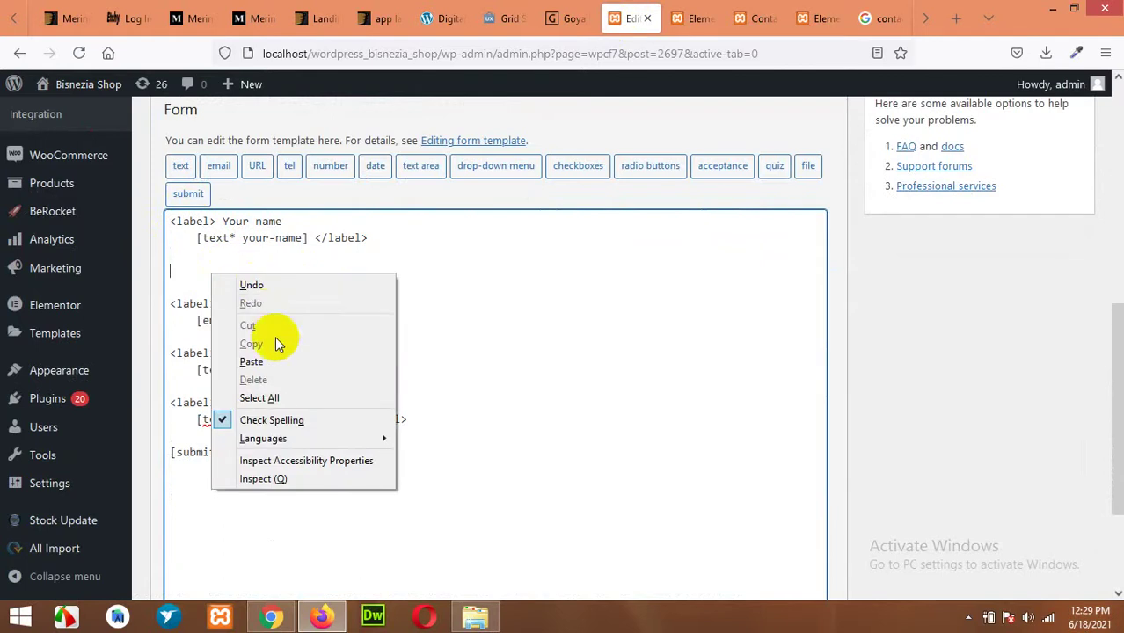
left_click(252, 361)
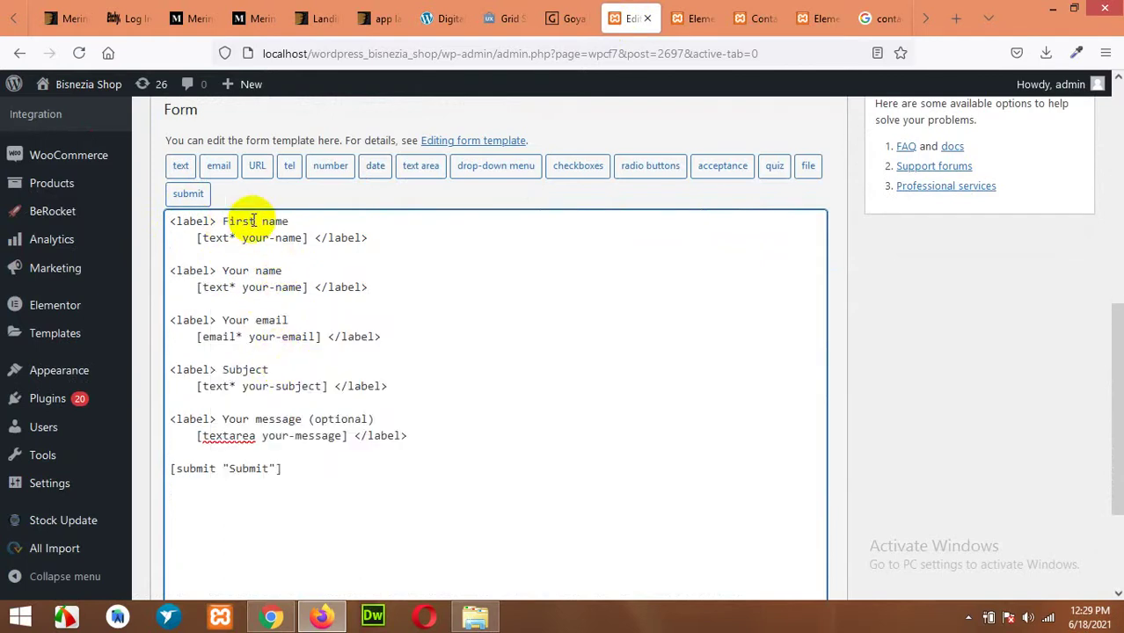
Rename the fields to First name (first-name) and Last name (last-name) and save the form.
double_click(260, 237)
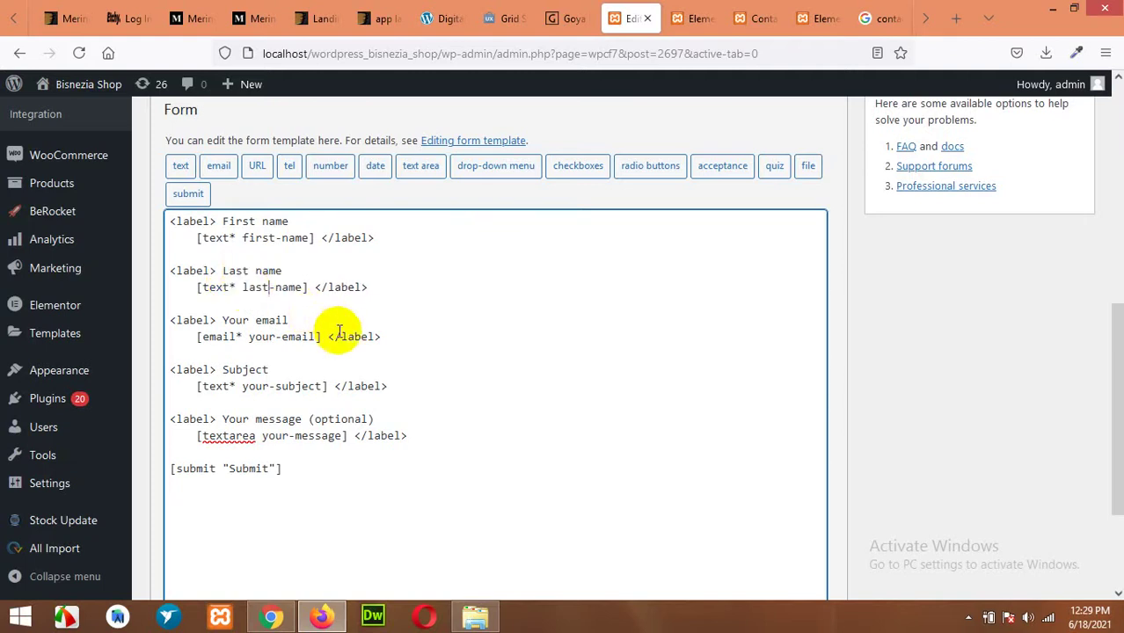
scroll(352, 330, "up", 2)
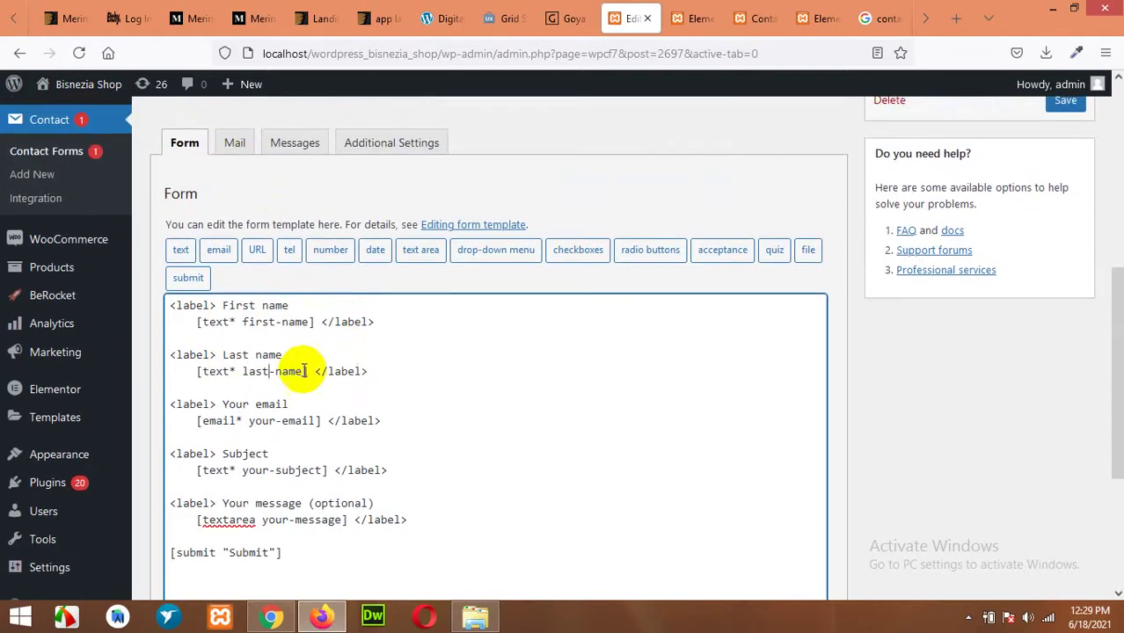
left_click(232, 147)
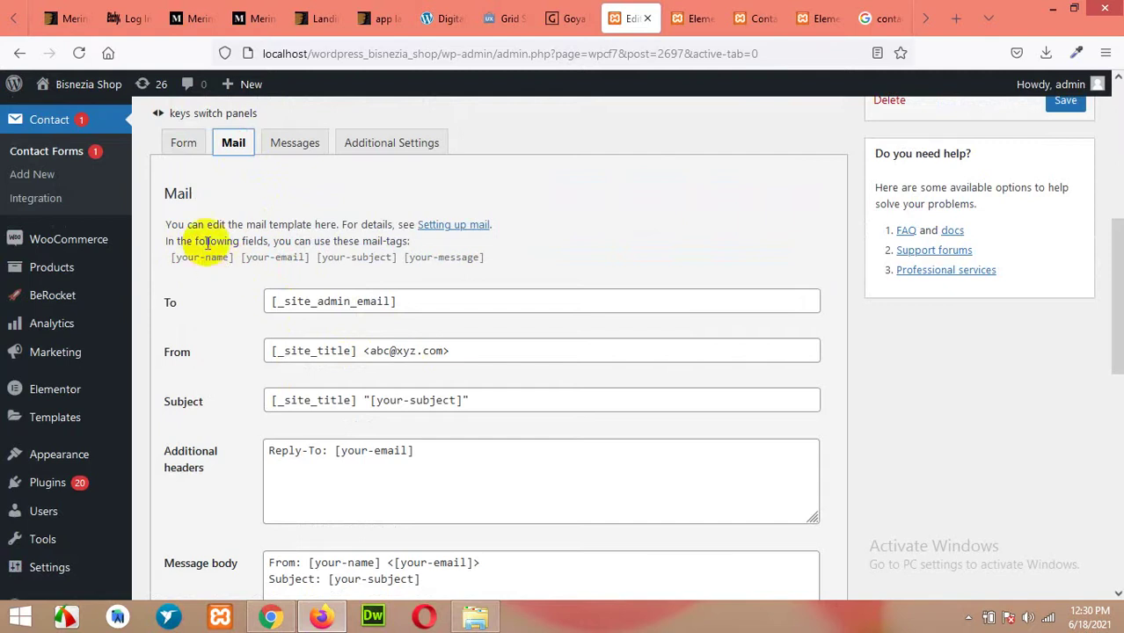
left_click(184, 143)
scroll(283, 354, "down", 5)
left_click(185, 515)
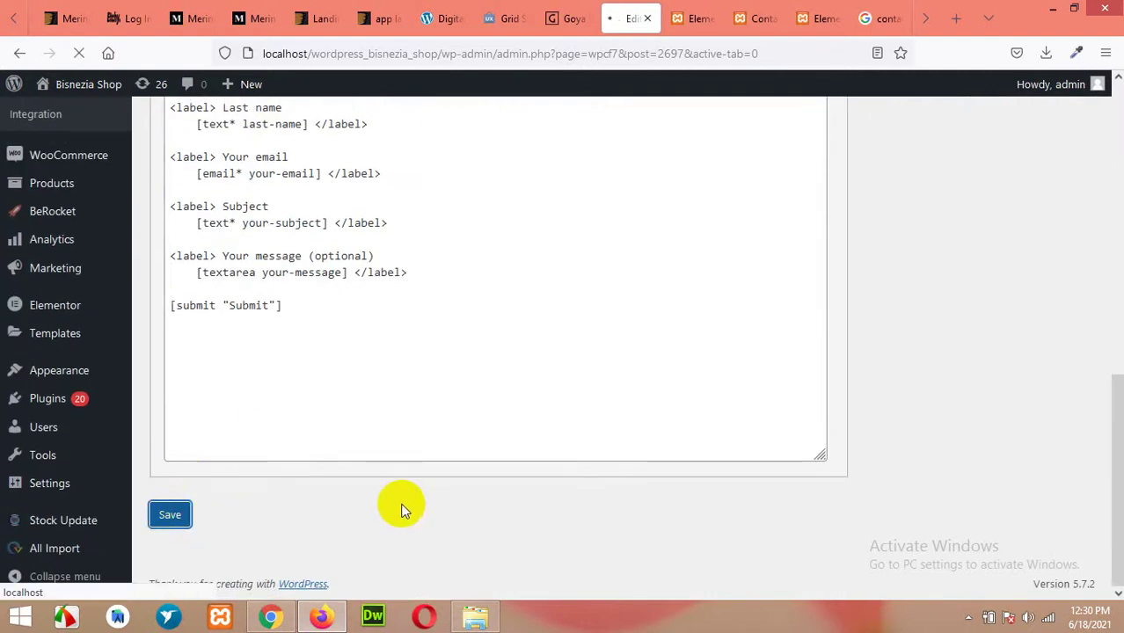
In the Mail tab, change the sender name tag to [first-name].
scroll(168, 520, "down", 4)
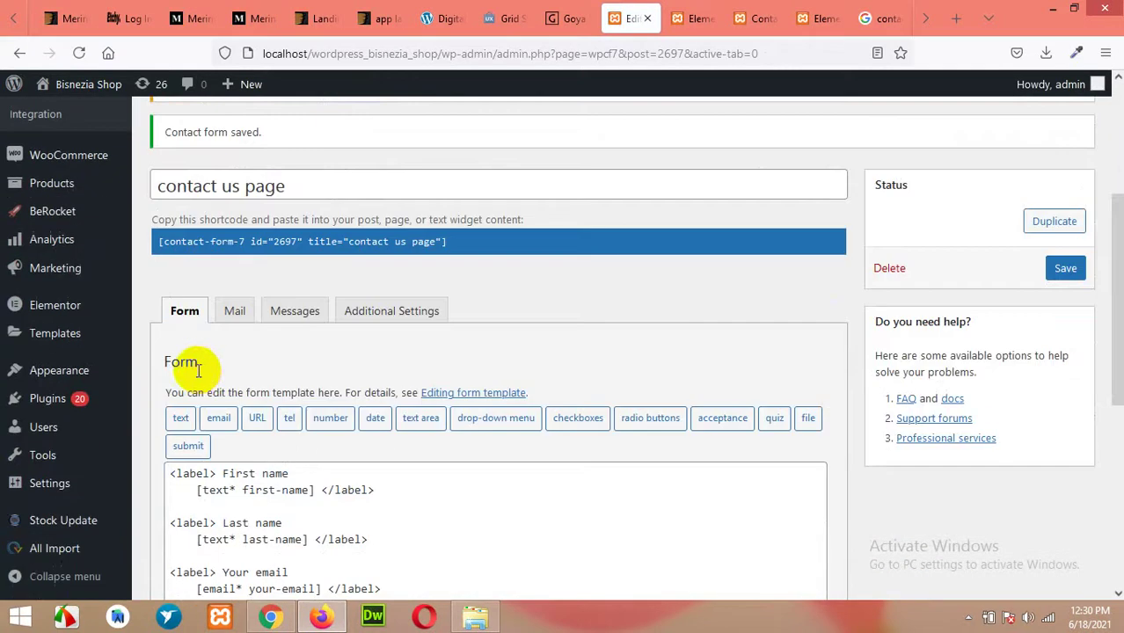
left_click(234, 241)
scroll(220, 283, "down", 1)
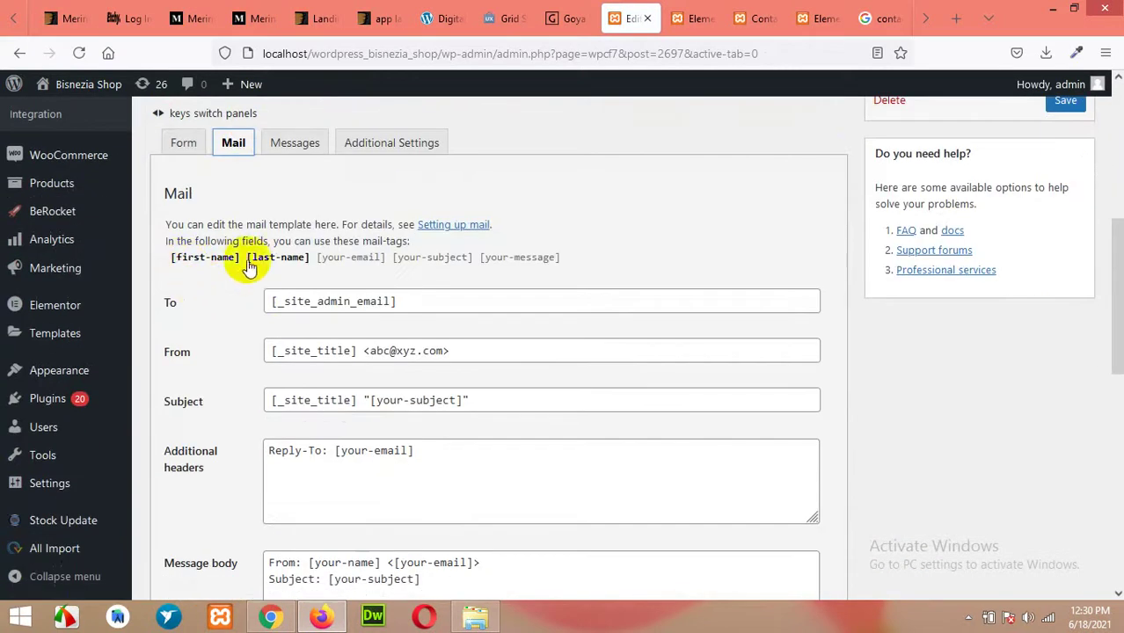
scroll(251, 268, "down", 2)
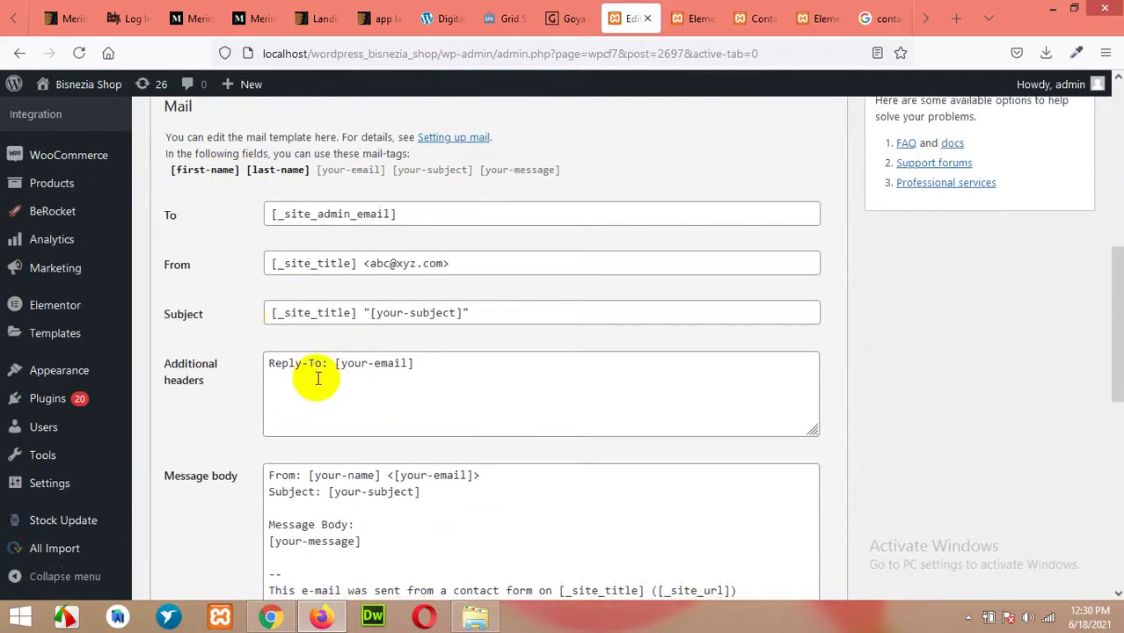
scroll(264, 387, "down", 2)
scroll(299, 396, "down", 2)
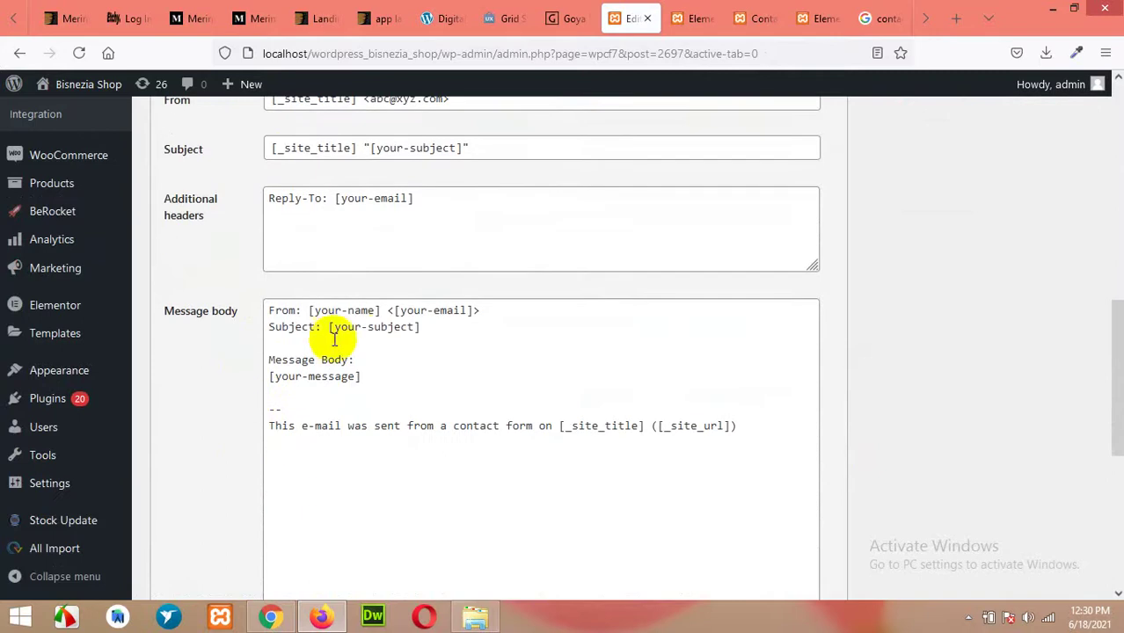
double_click(331, 313)
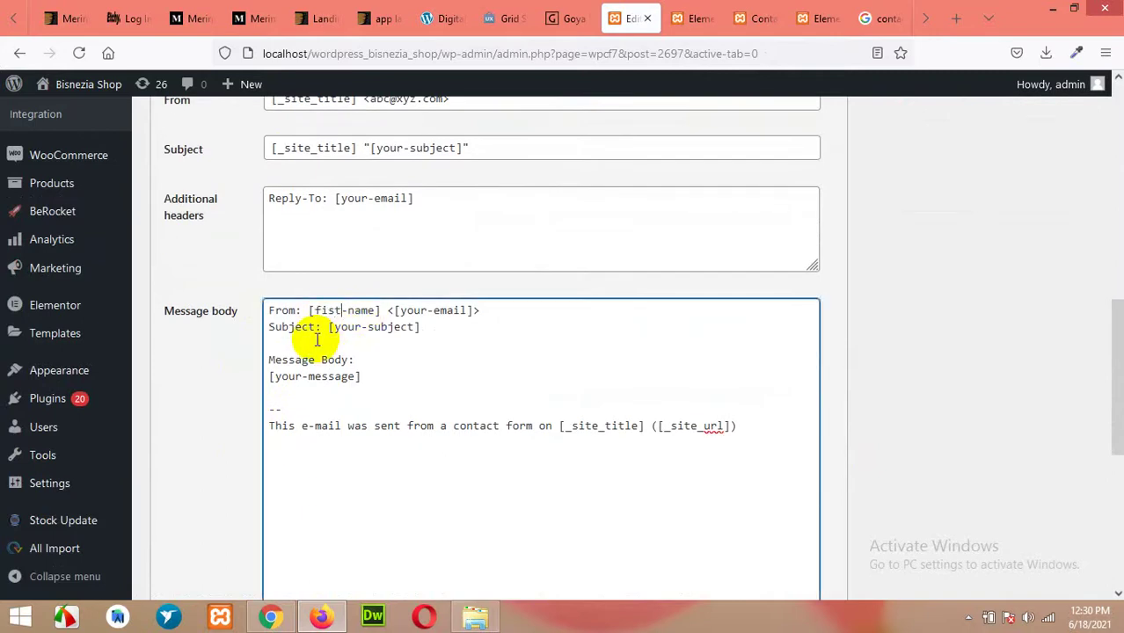
type("first")
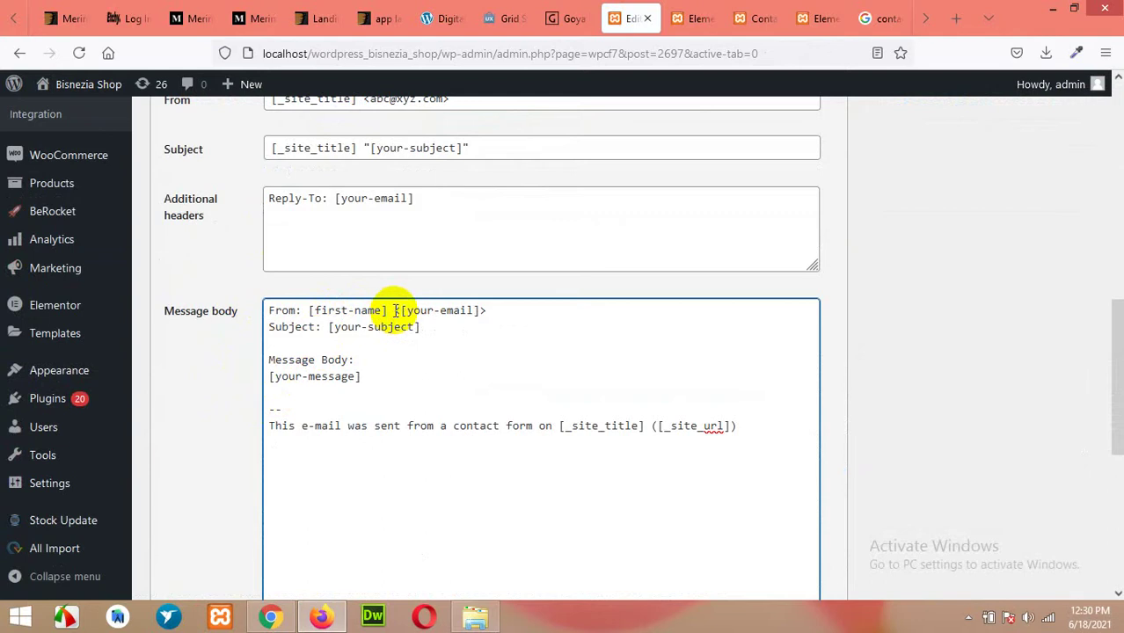
Add a [last-name] tag after [first-name] in the mail body and save.
left_click_drag(387, 309, 318, 311)
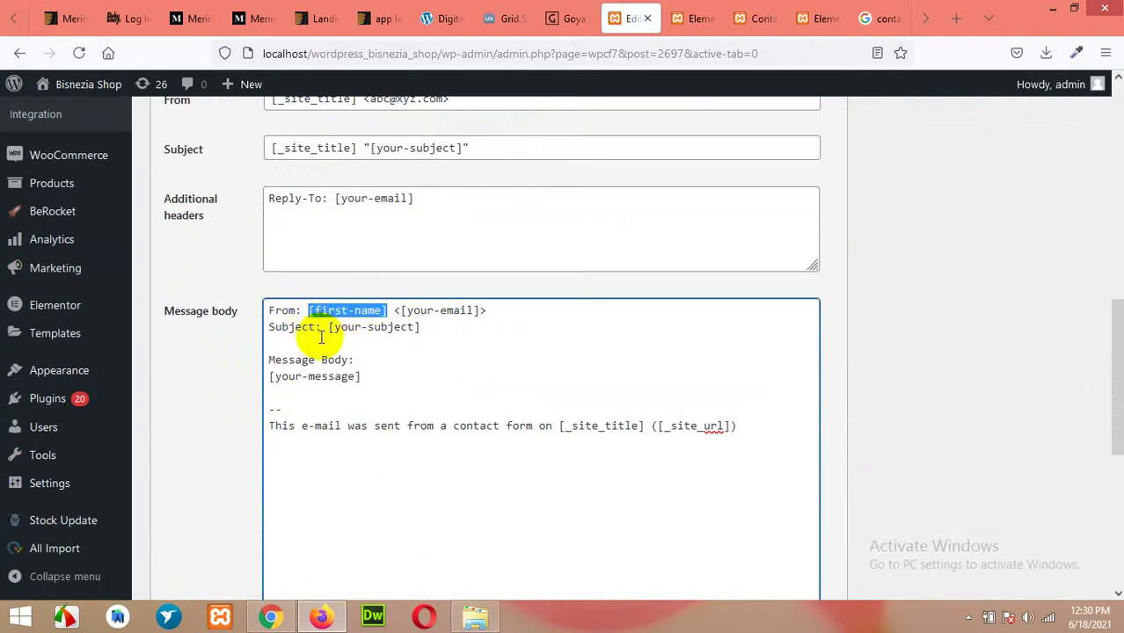
key("Right")
key("ctrl+v")
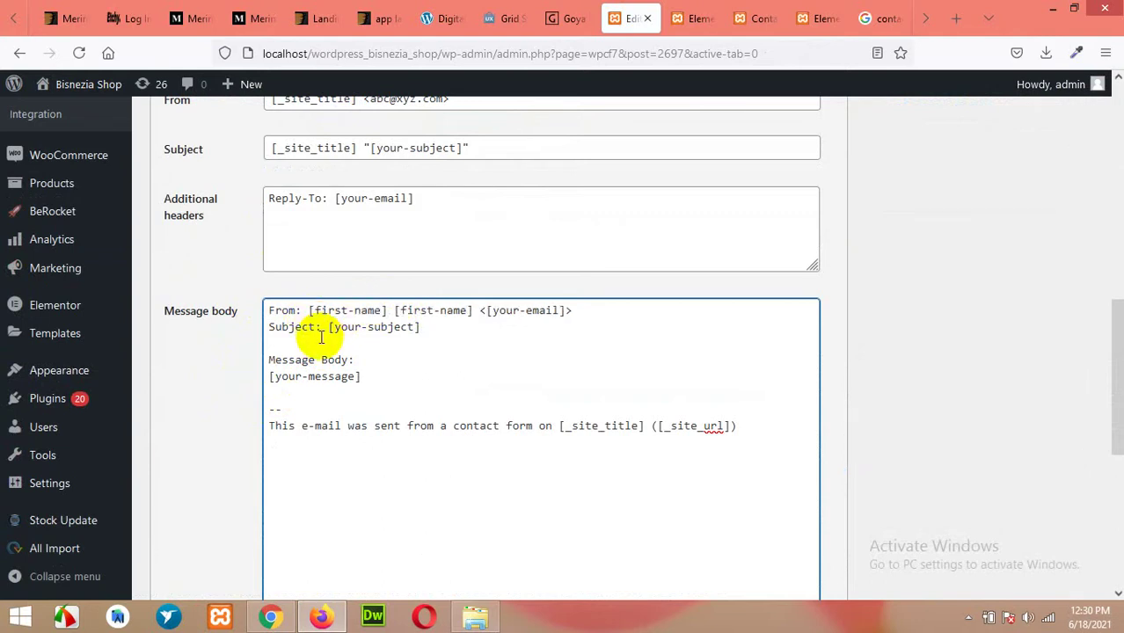
type("last")
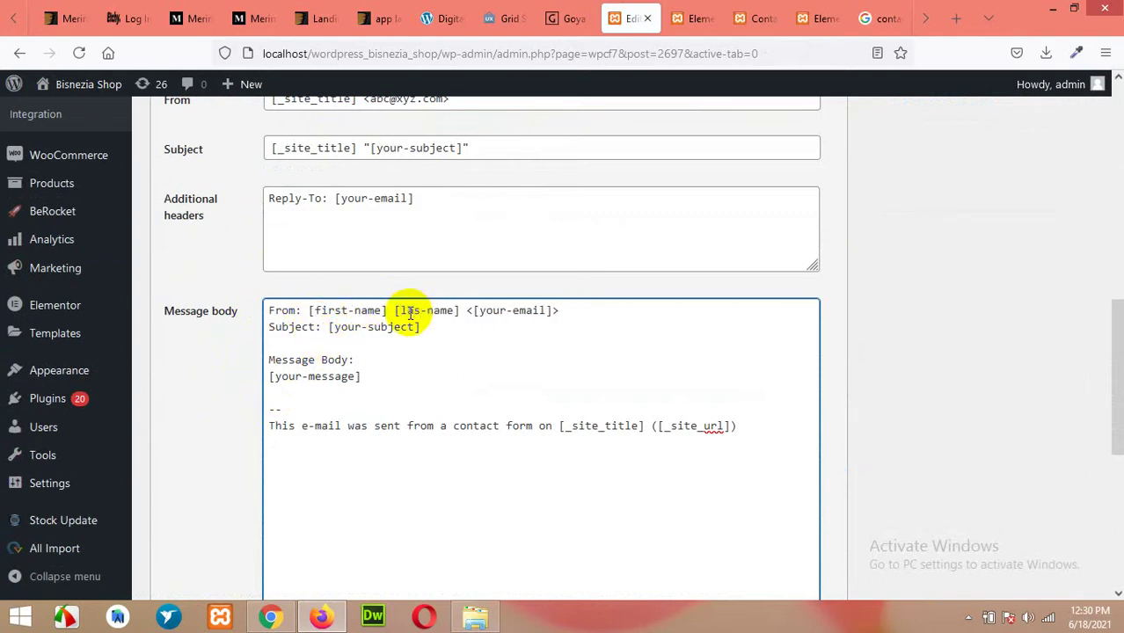
scroll(206, 365, "down", 3)
scroll(203, 365, "down", 3)
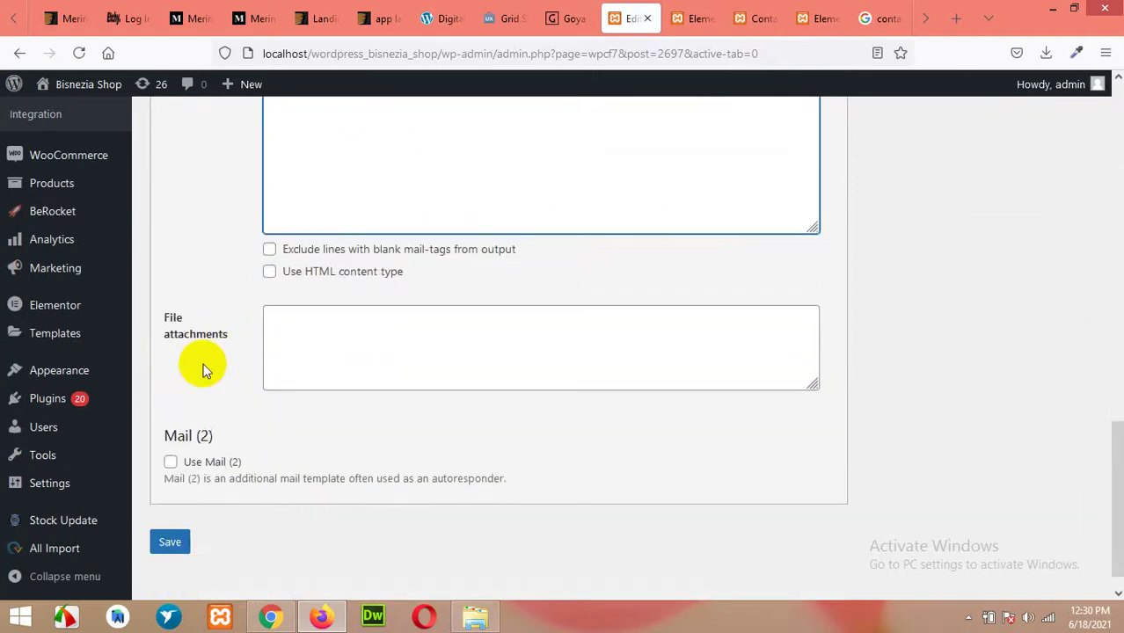
left_click(170, 515)
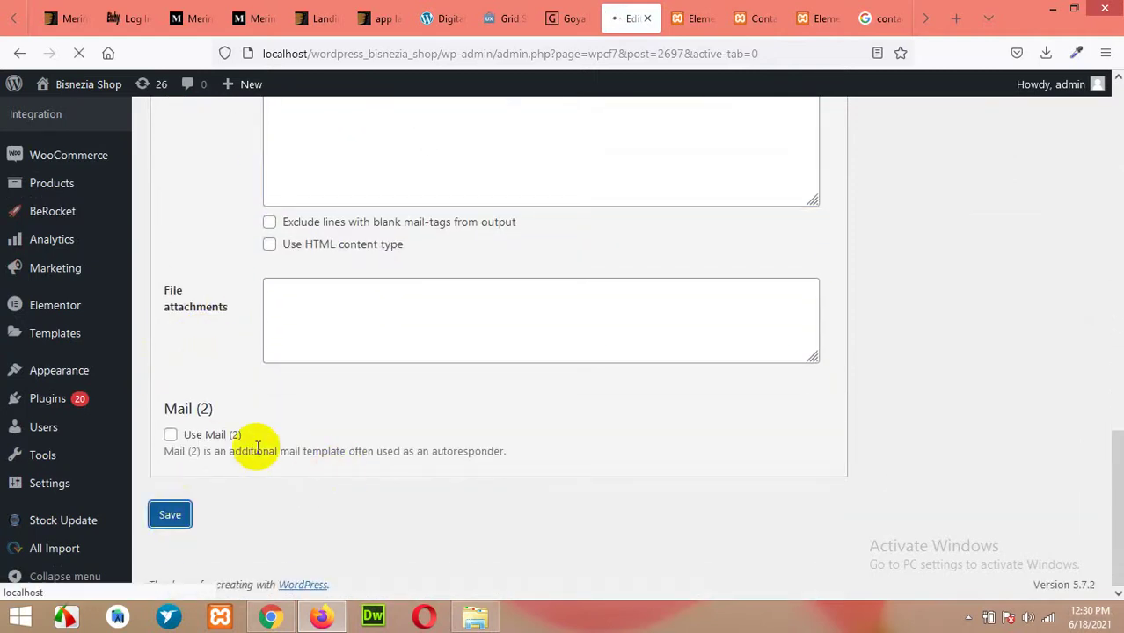
Review the saved form's mail settings, then return to the Elementor page editor.
scroll(224, 464, "up", 4)
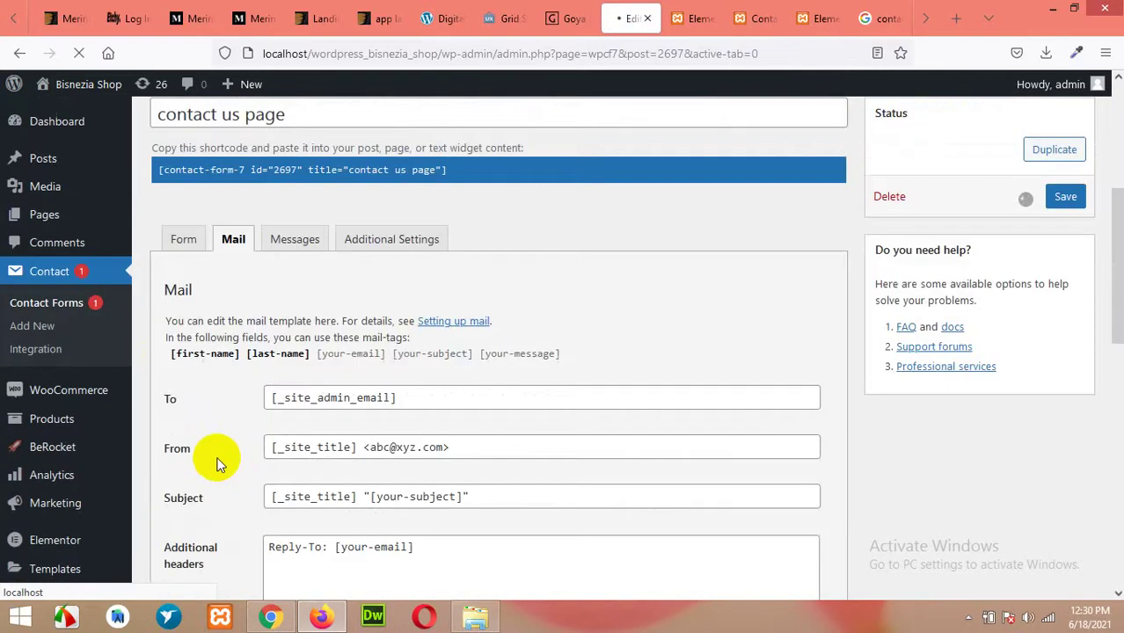
scroll(251, 414, "down", 3)
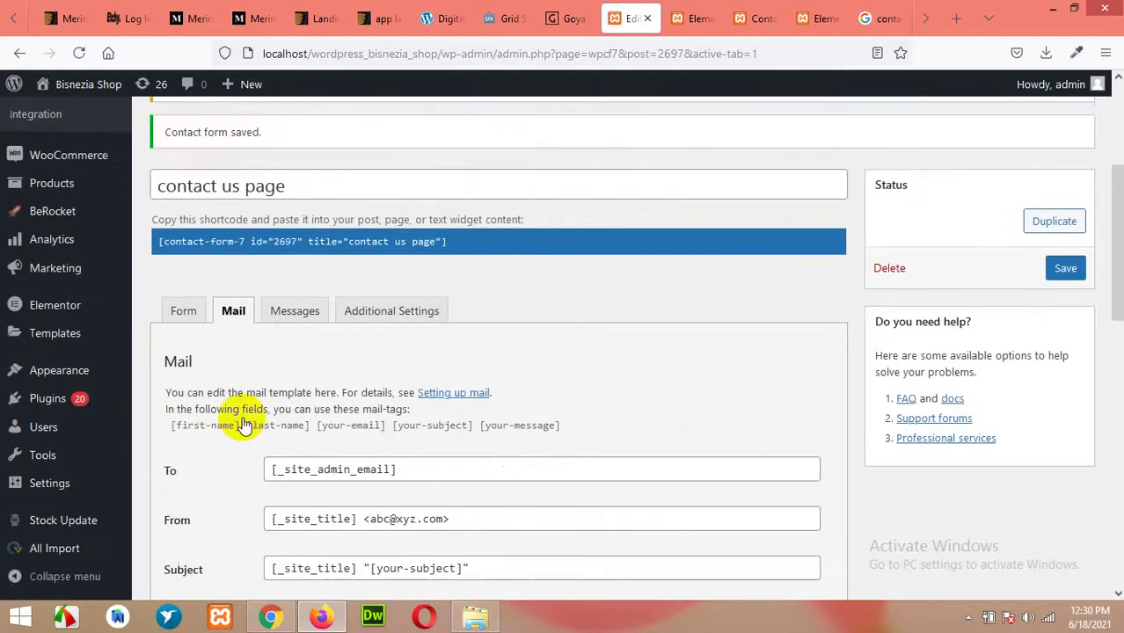
scroll(213, 431, "down", 2)
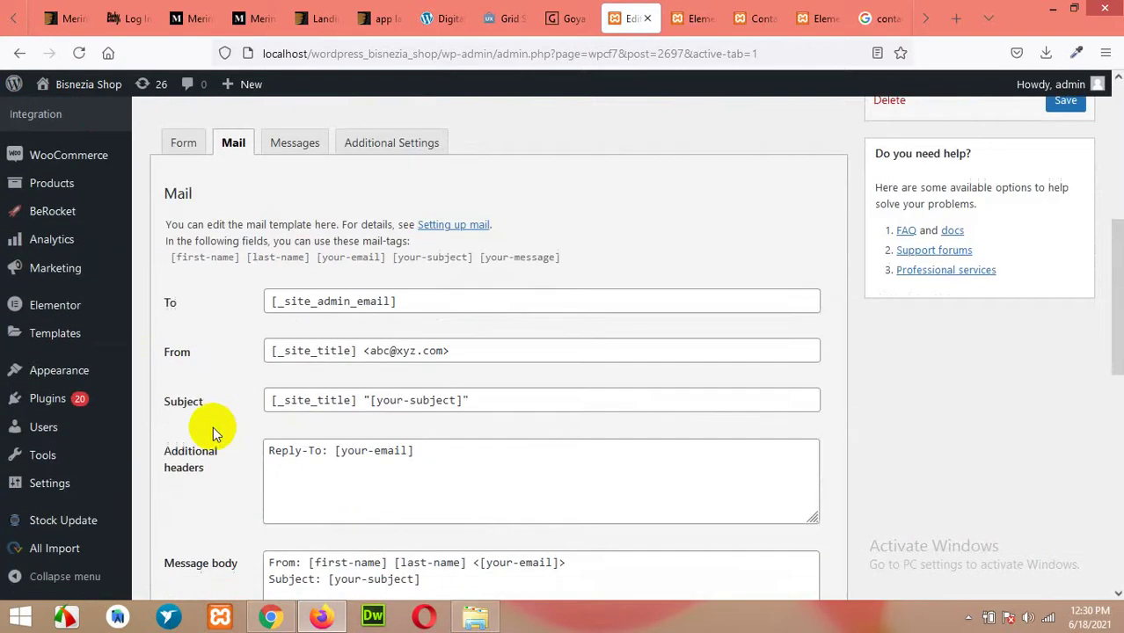
scroll(268, 298, "down", 2)
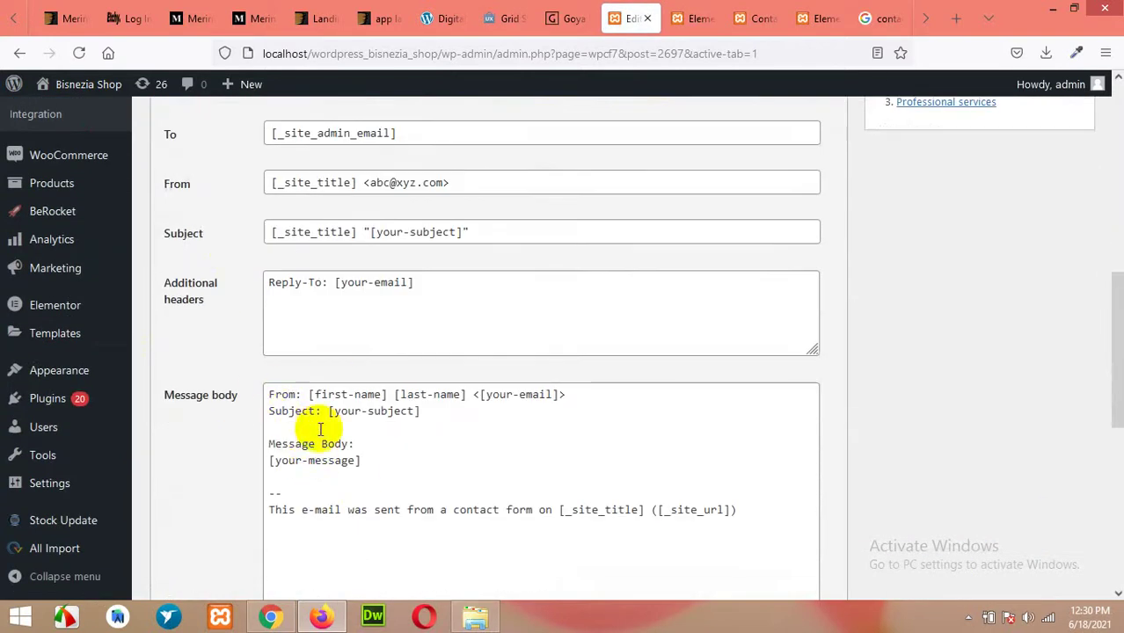
scroll(238, 385, "up", 3)
scroll(242, 387, "up", 5)
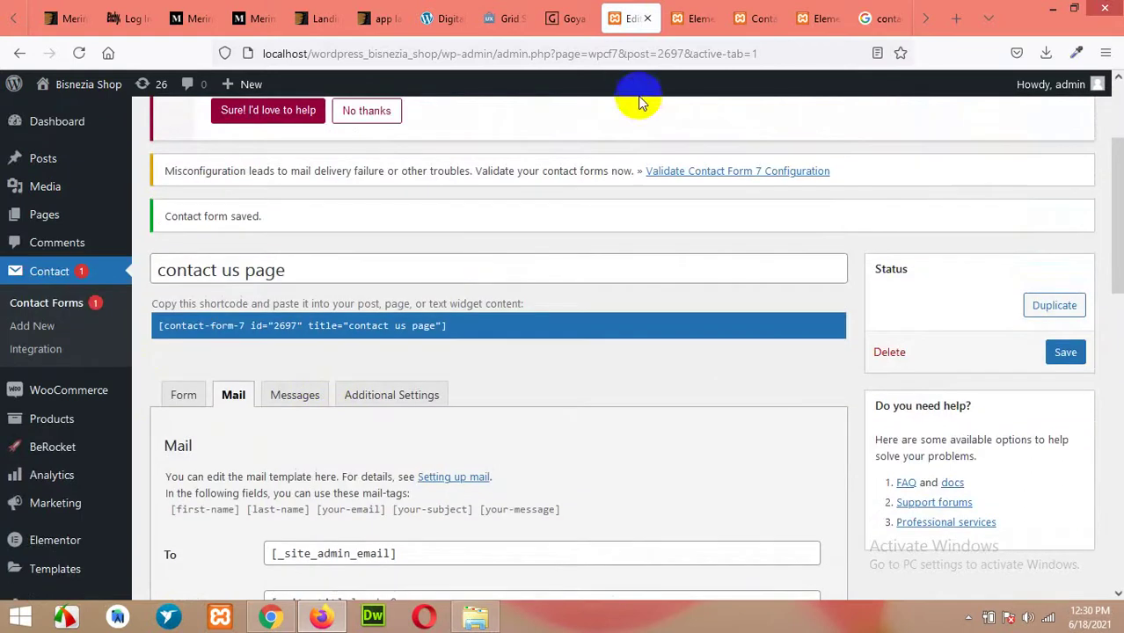
left_click(697, 12)
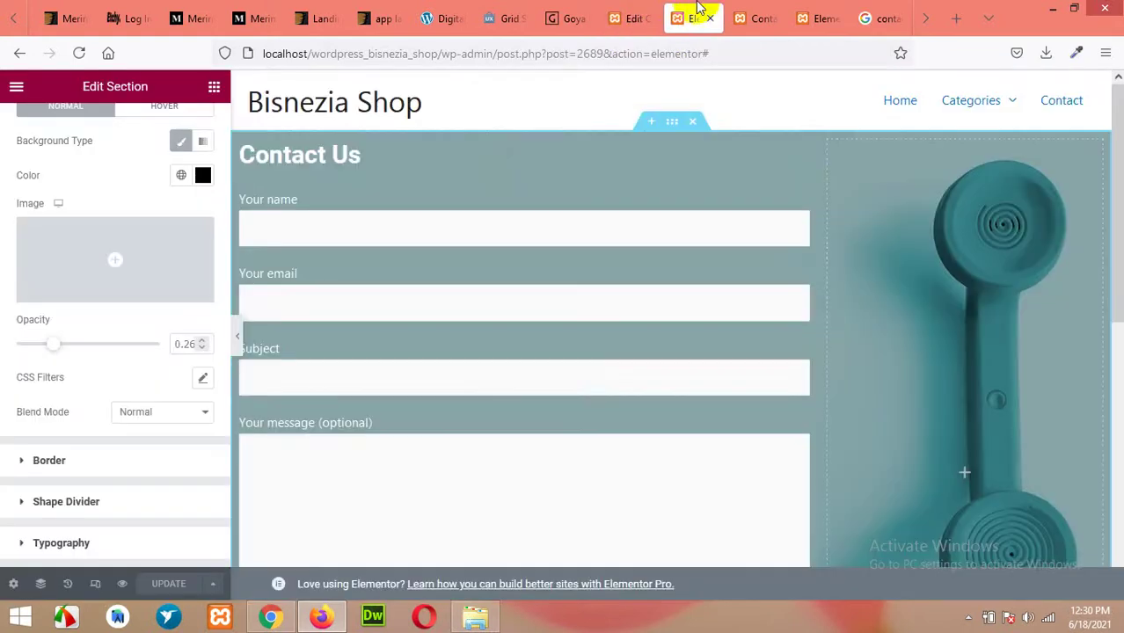
Reload the Contact Us preview, compare its new name fields with Quick Contact, then return.
left_click(752, 13)
left_click(74, 55)
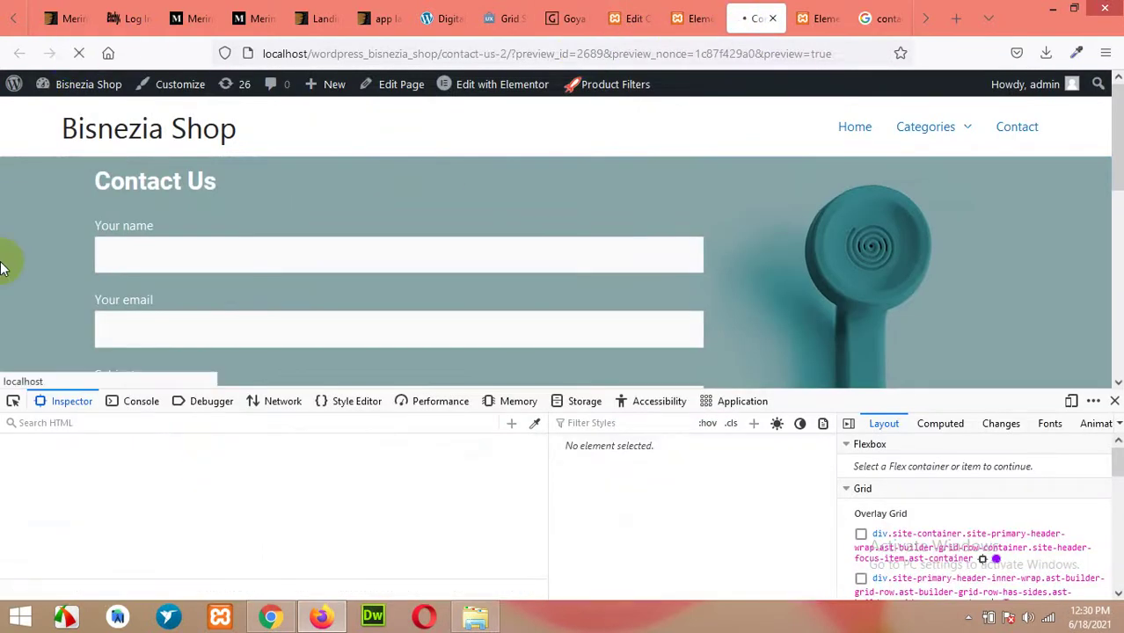
left_click(1114, 401)
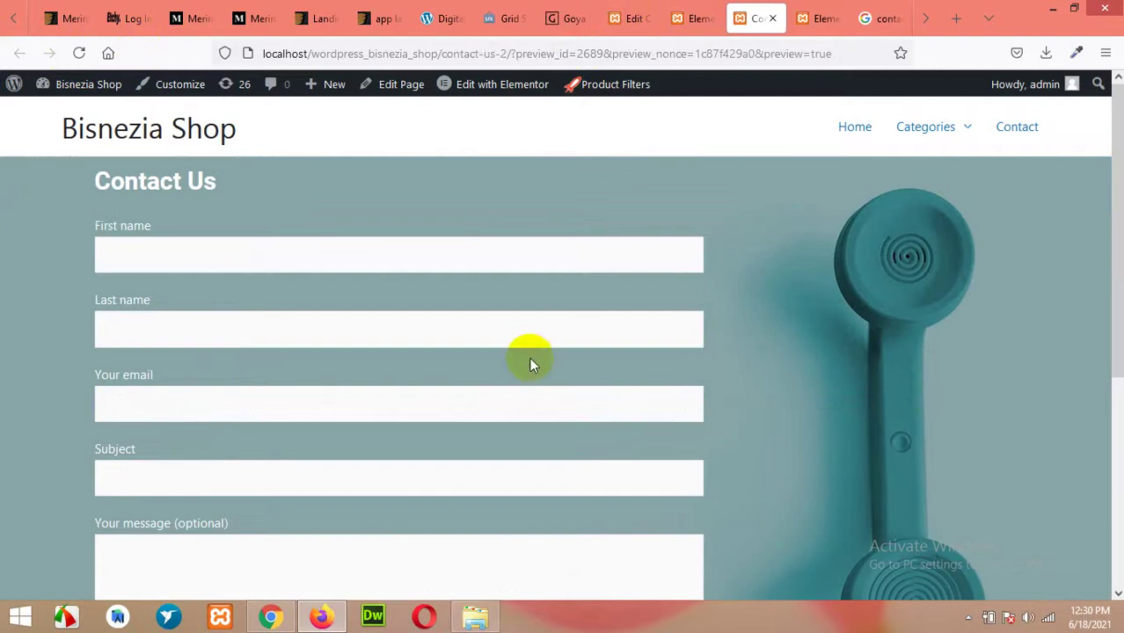
scroll(153, 327, "down", 1)
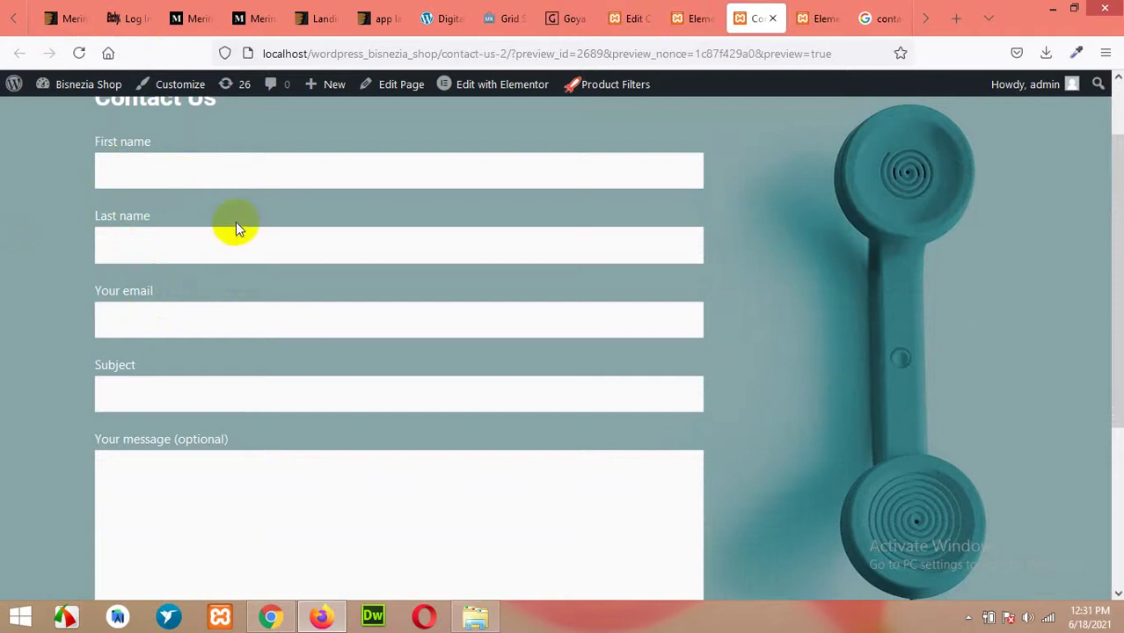
left_click(813, 17)
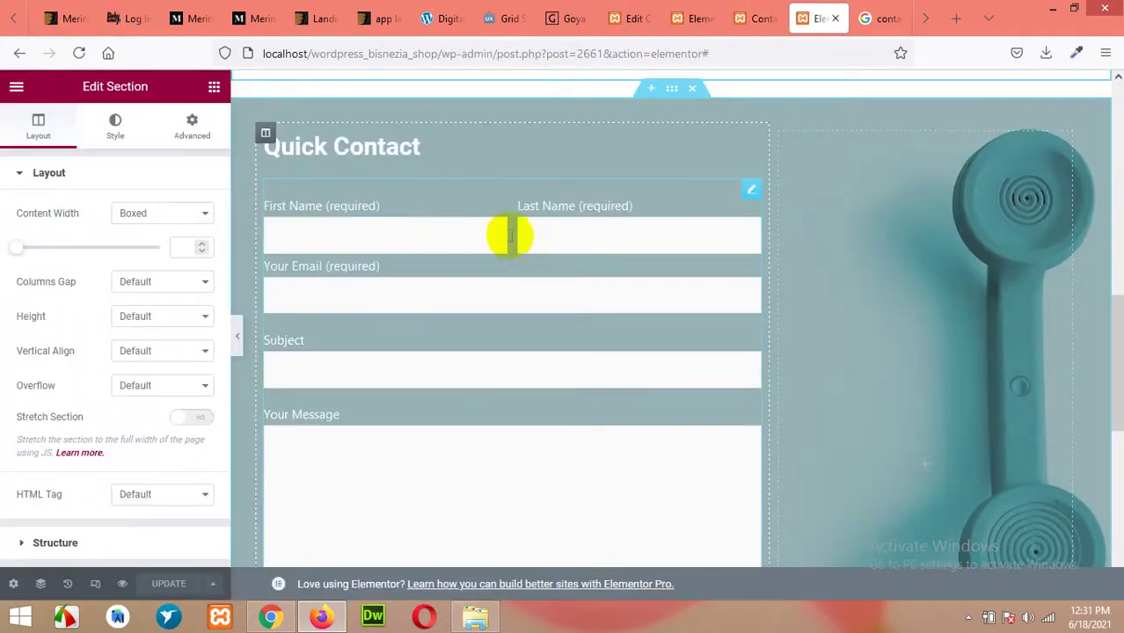
left_click(754, 18)
left_click(695, 17)
left_click(627, 18)
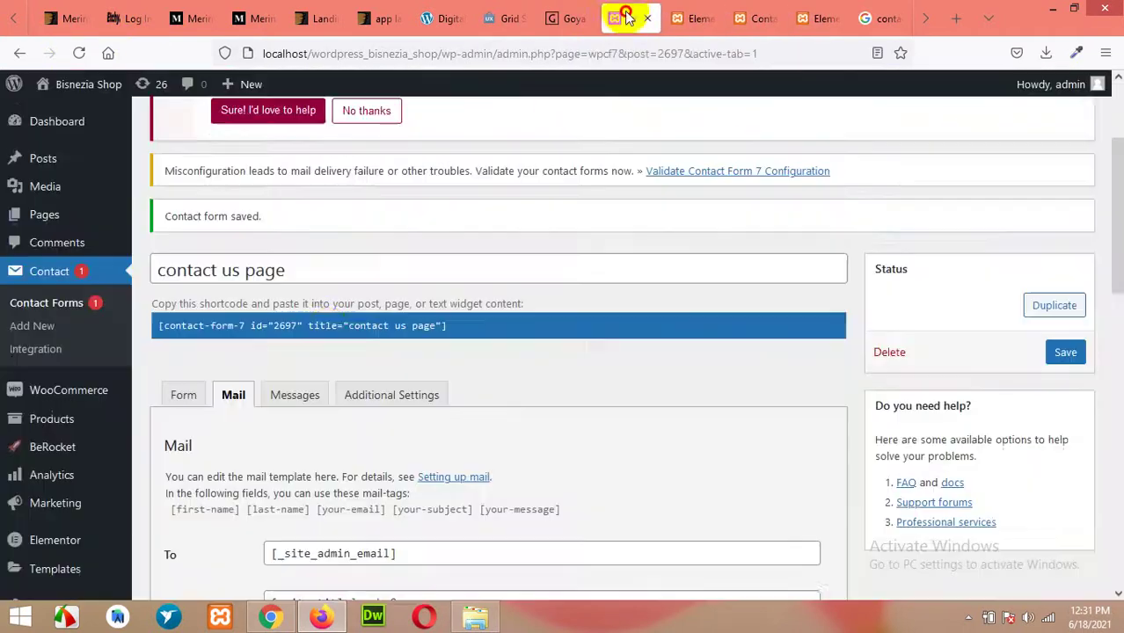
In the Form template, insert blank lines at the top for an opening container div.
scroll(327, 206, "down", 4)
scroll(241, 303, "up", 1)
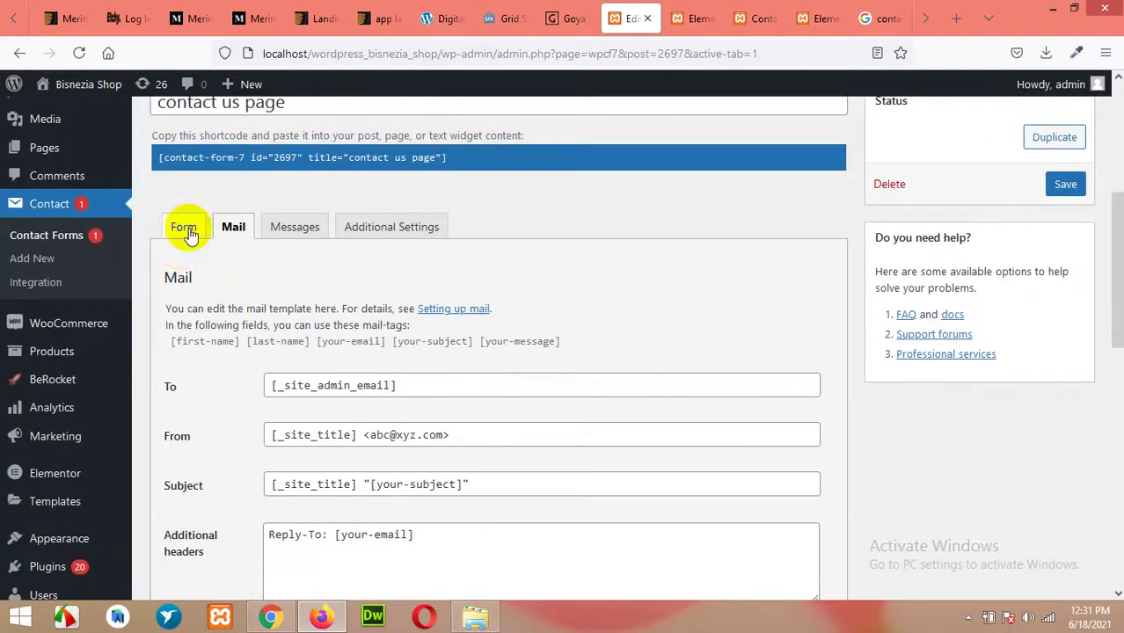
left_click(185, 229)
scroll(221, 300, "down", 2)
left_click(170, 306)
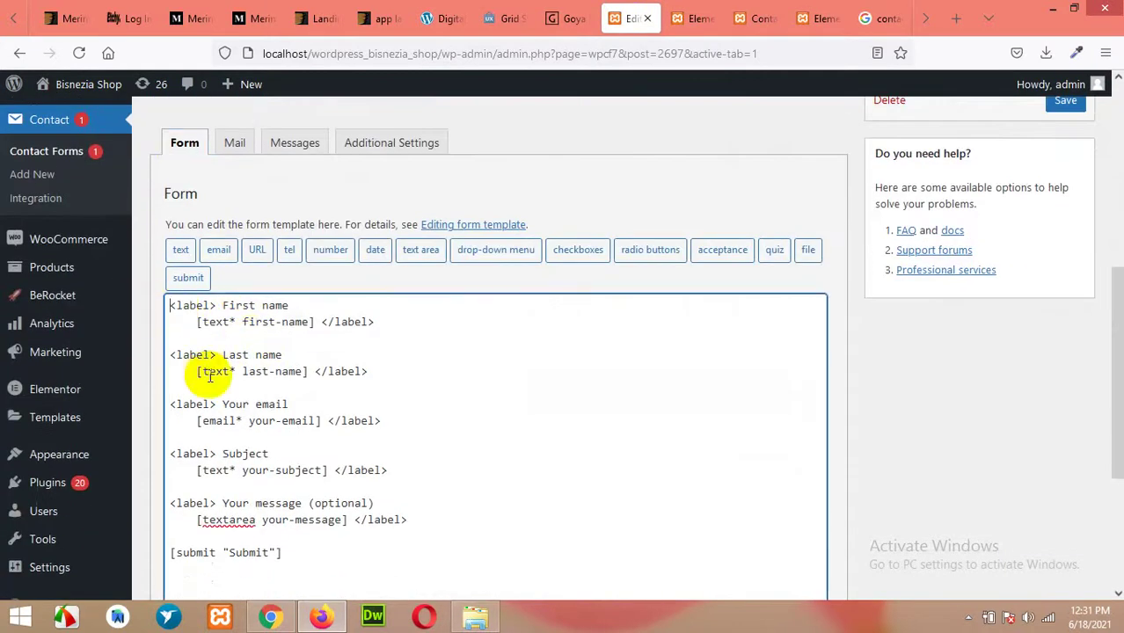
key("Return")
key("Return")
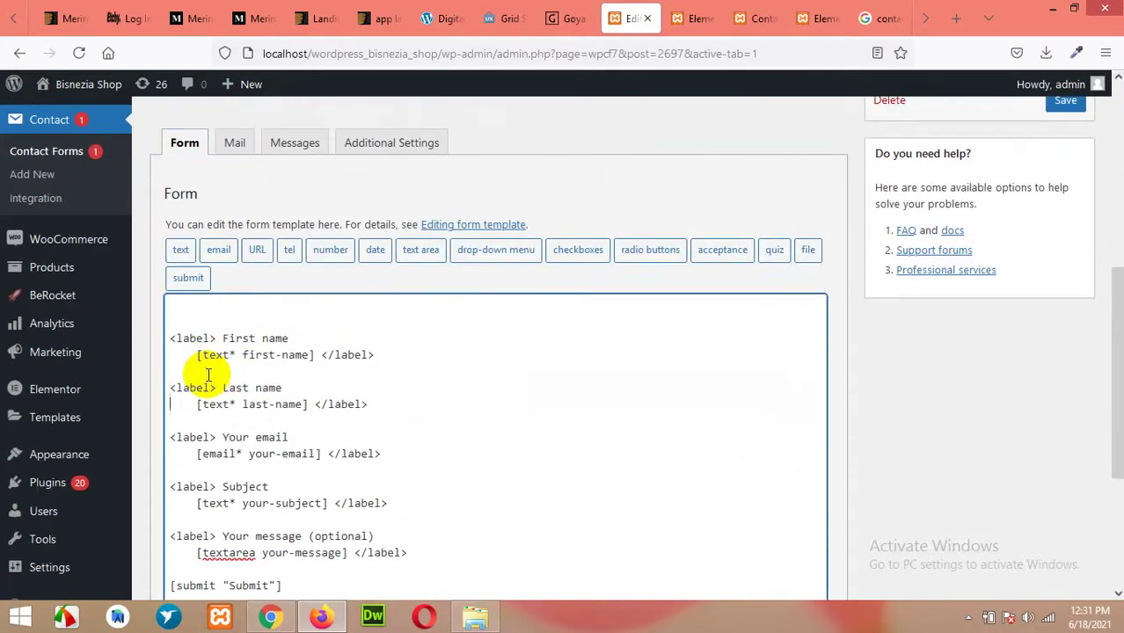
key("Return")
key("Return")
key("Return")
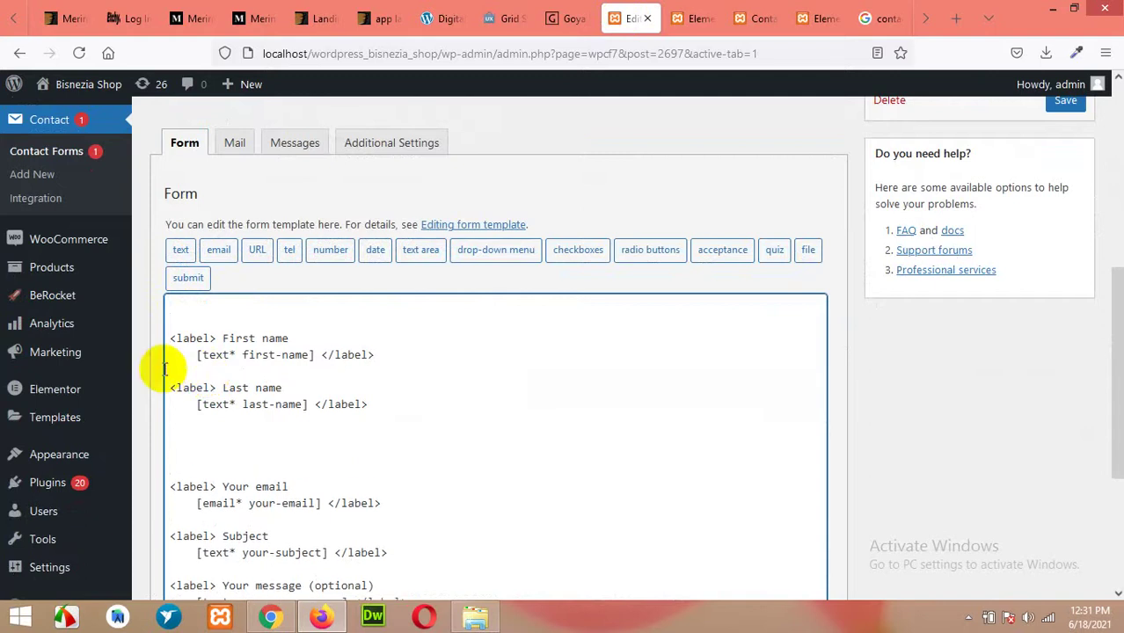
left_click(172, 321)
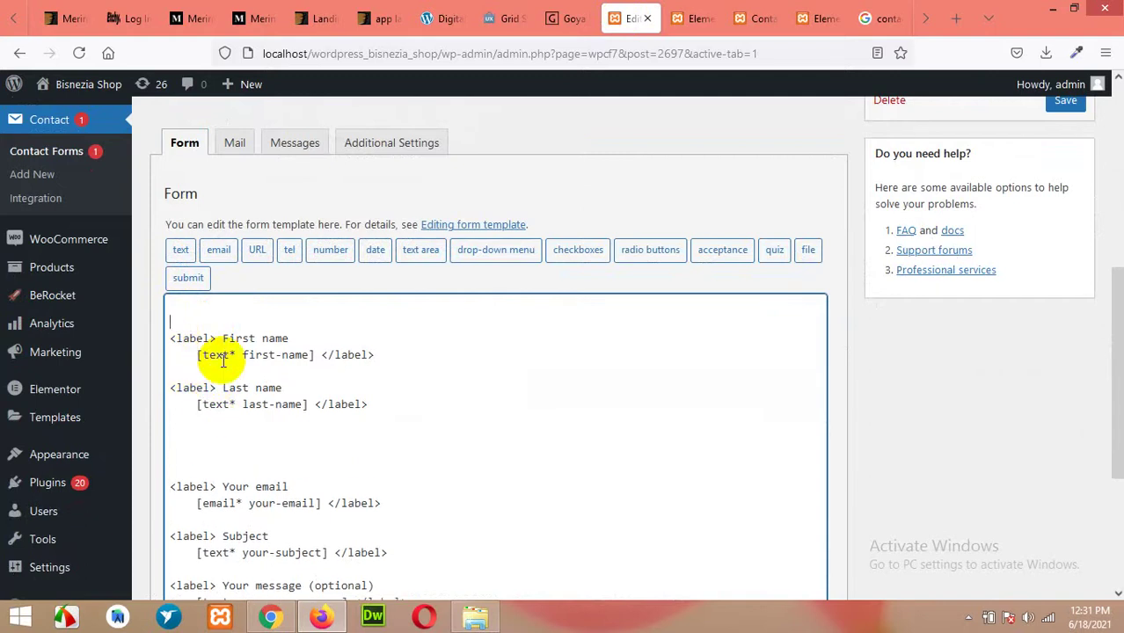
key("Return")
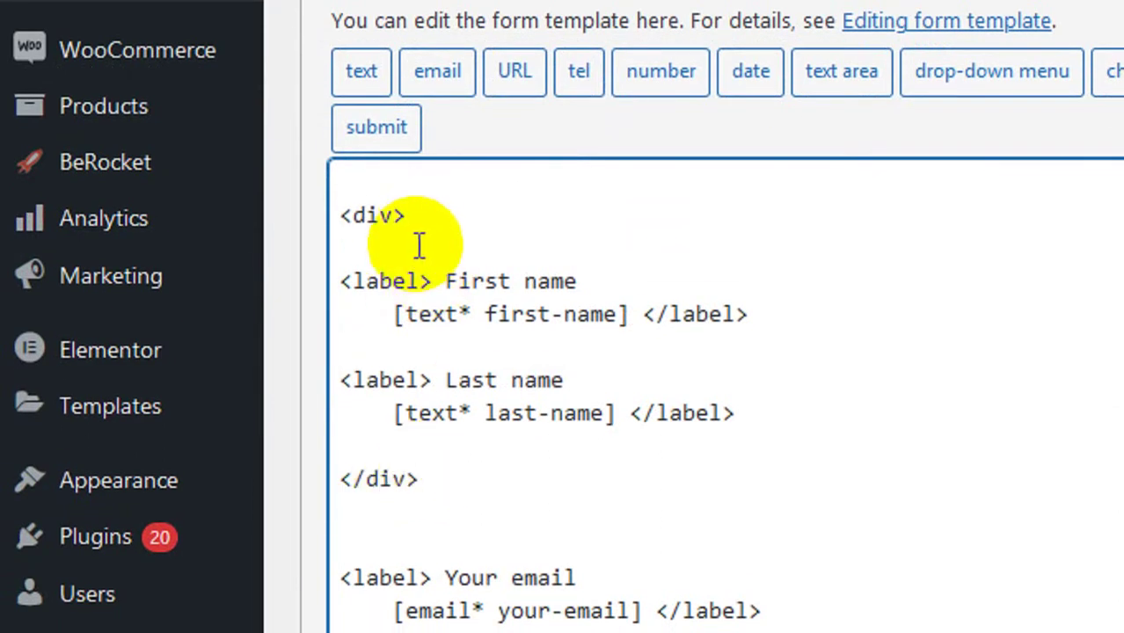
Wrap the First name and Last name blocks in their own divs inside the container.
key("Return")
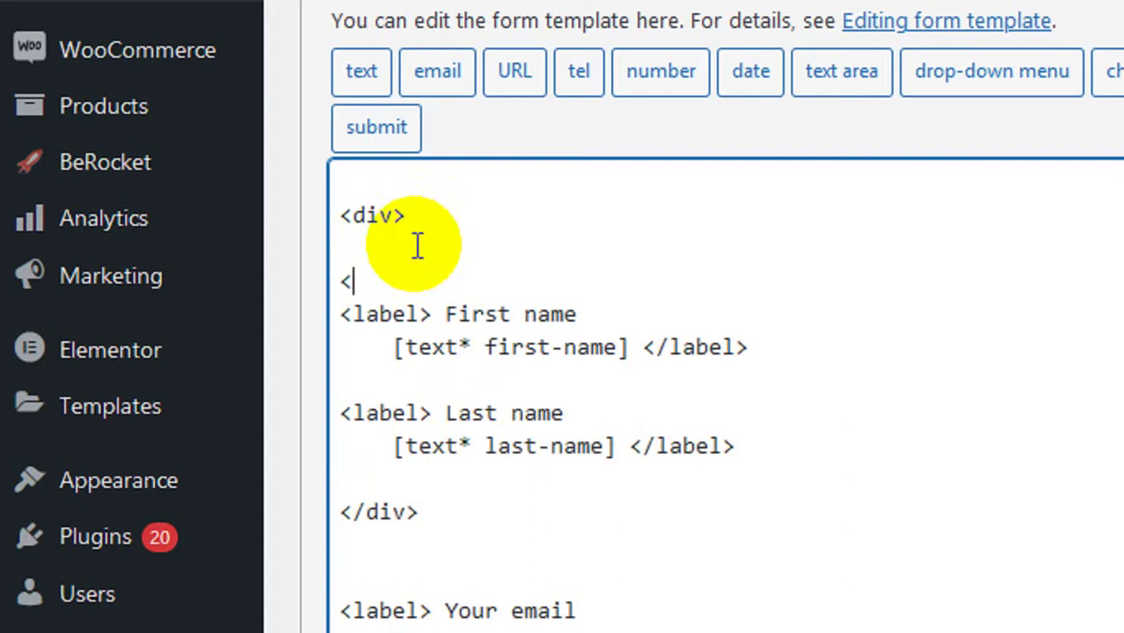
left_click(439, 378)
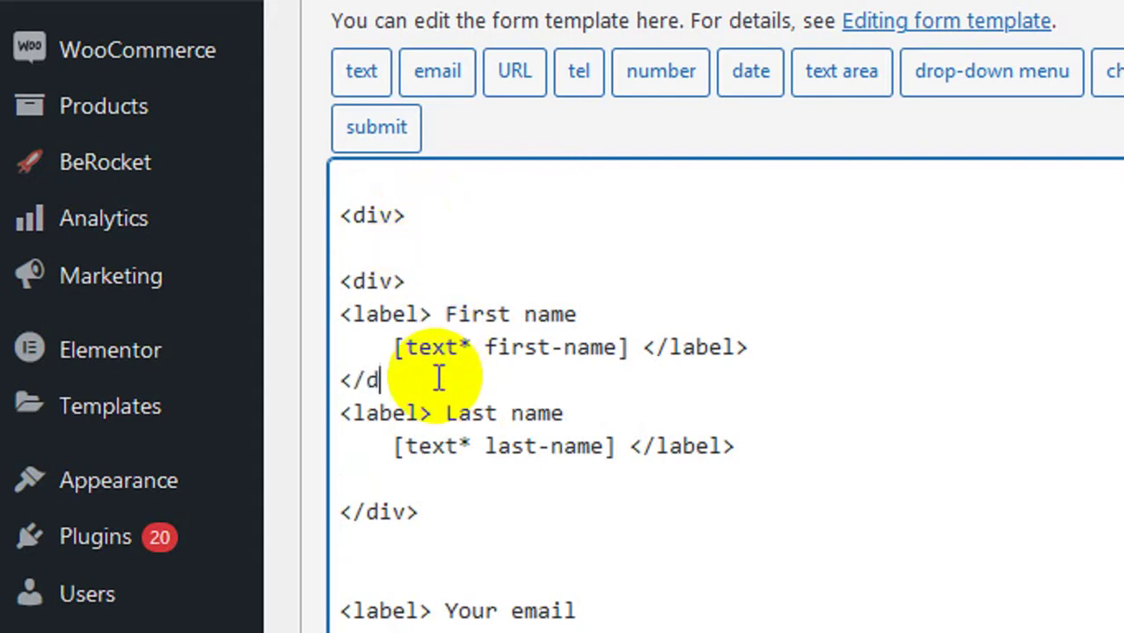
key("Return")
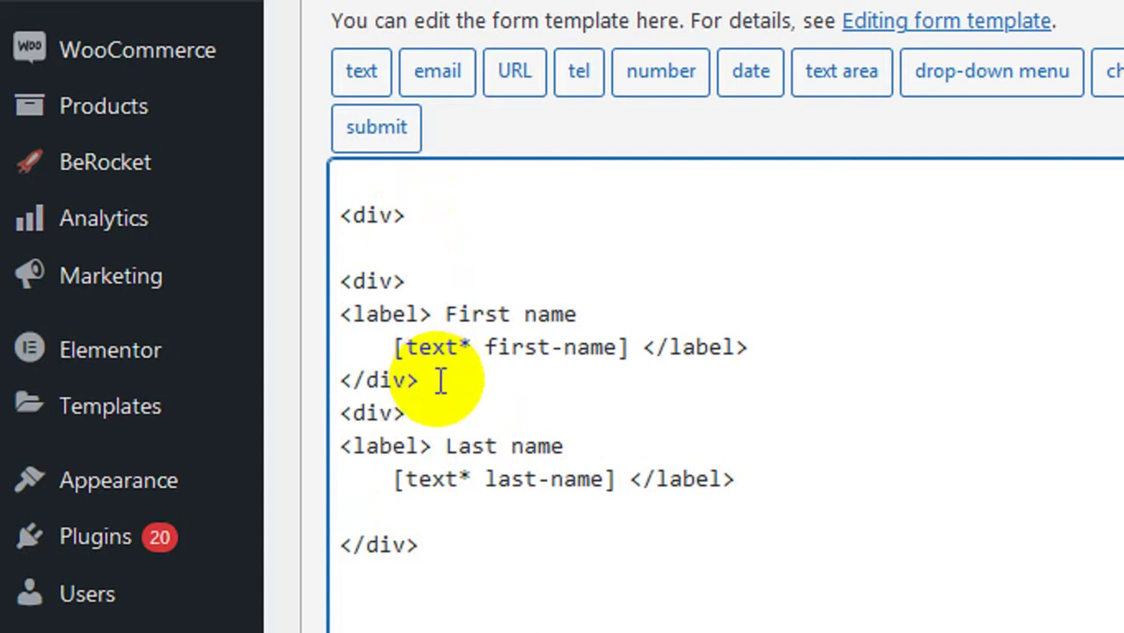
left_click(444, 508)
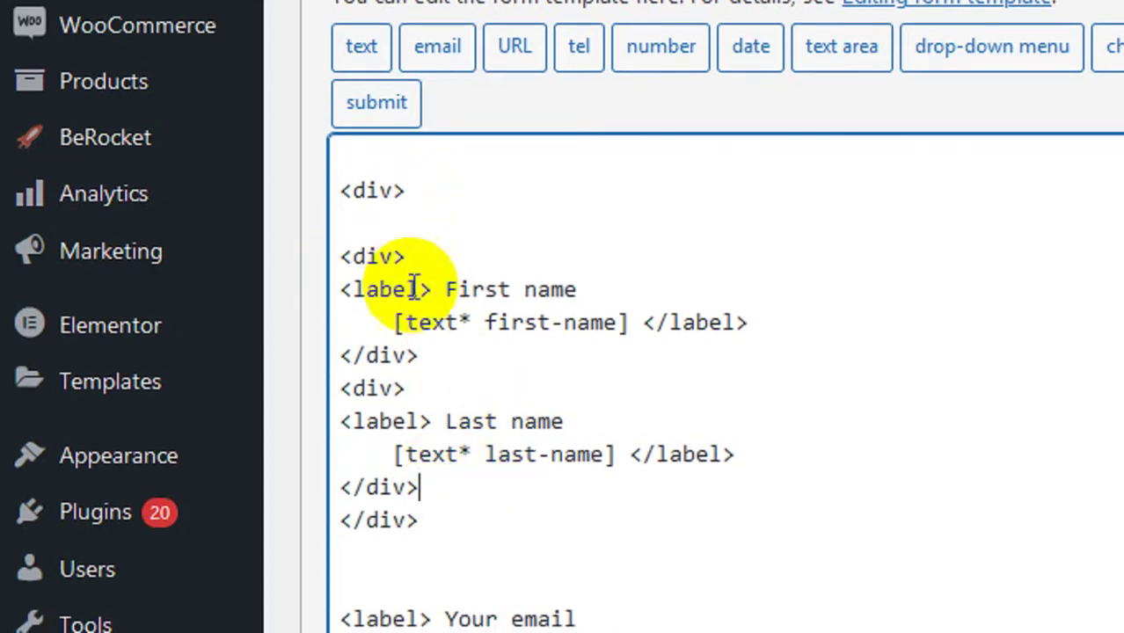
key("Return")
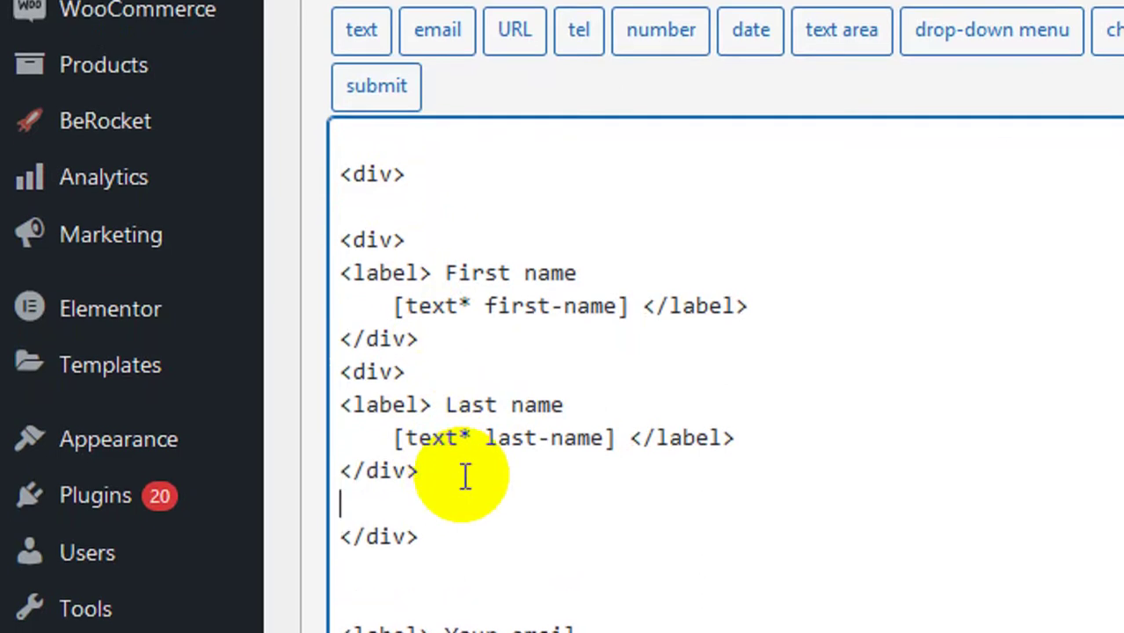
left_click(398, 239)
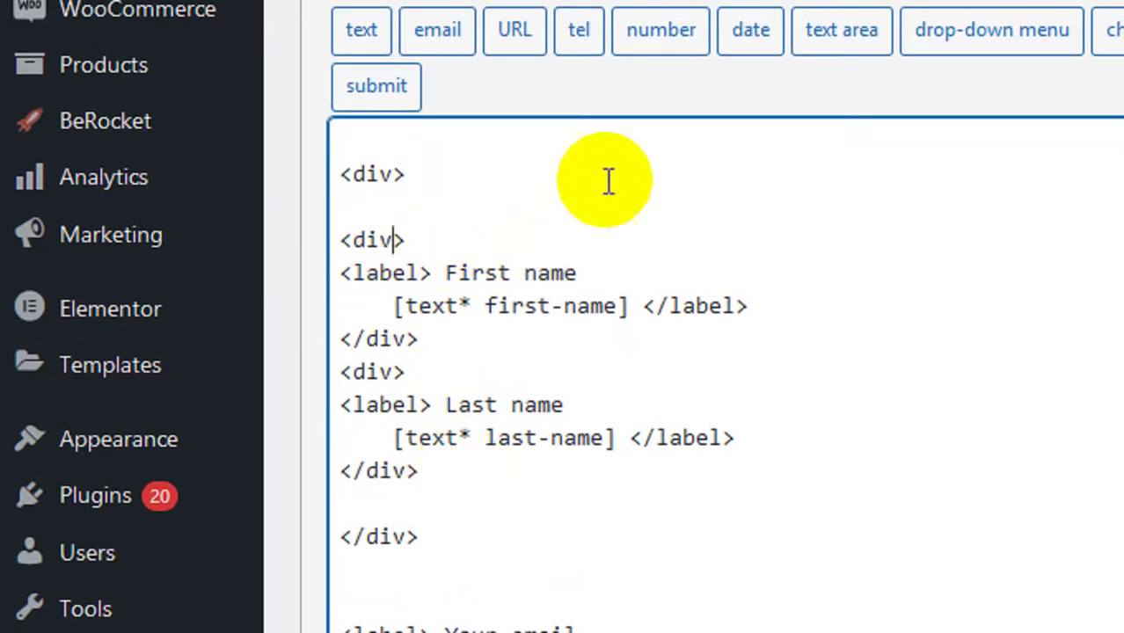
Add style="float:left; width:49%;" to the First name div and copy it onto the Last name div.
type("sty")
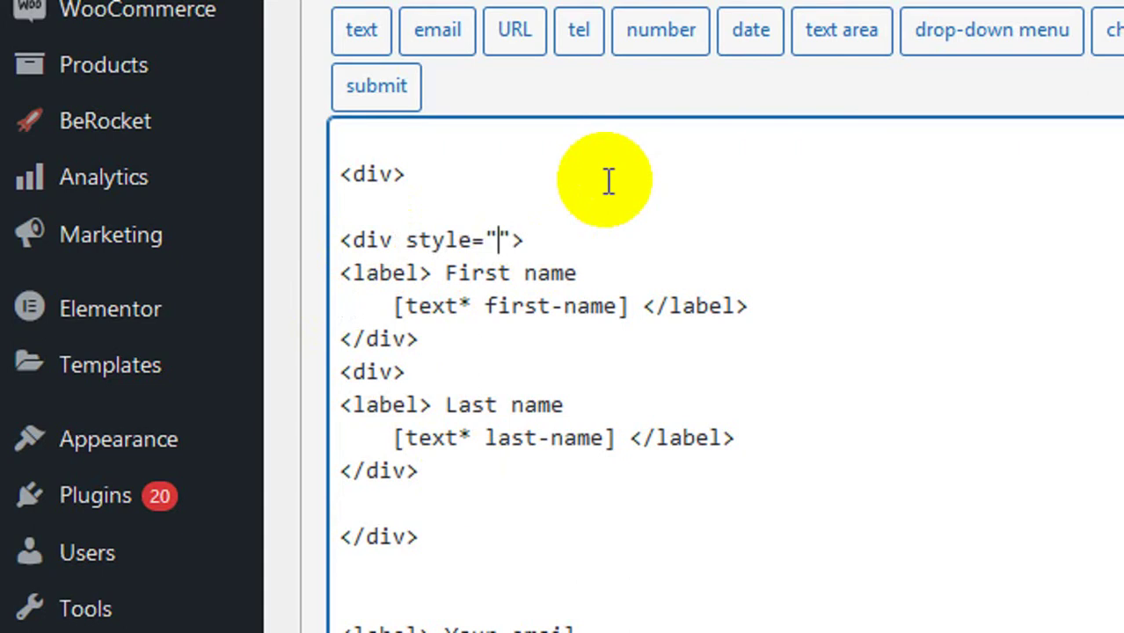
type("le=\"float:")
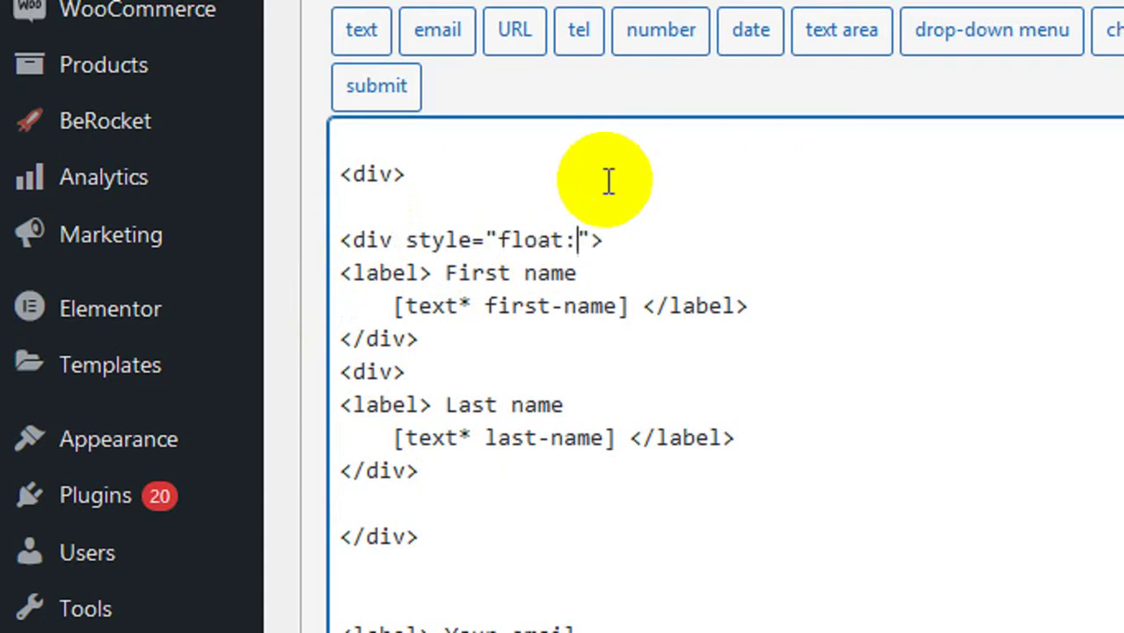
type("left")
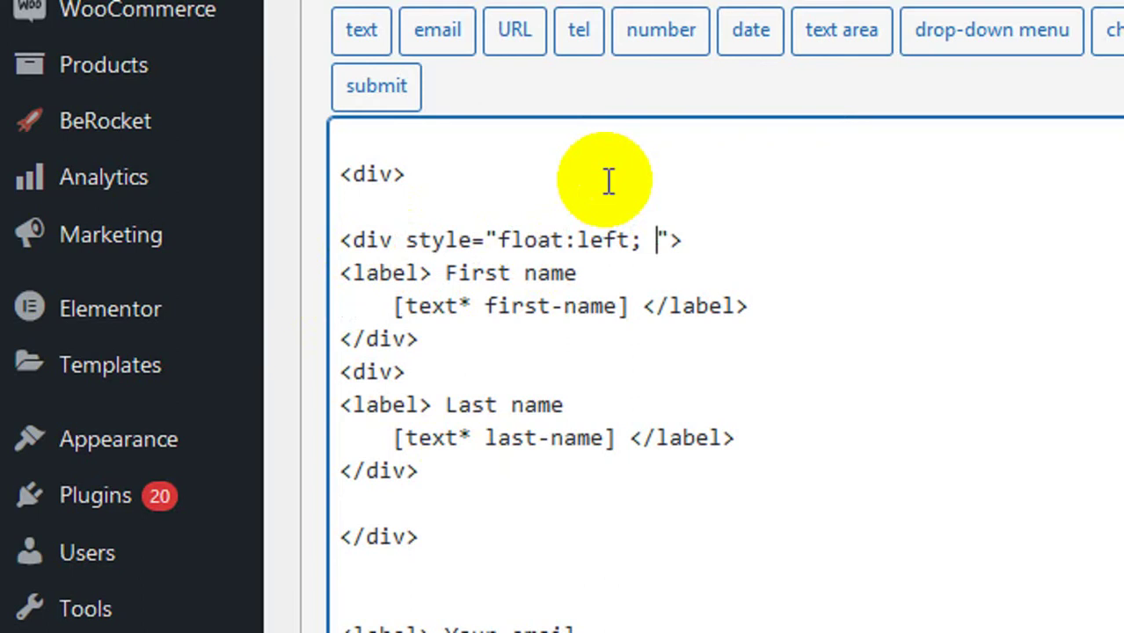
type("wid")
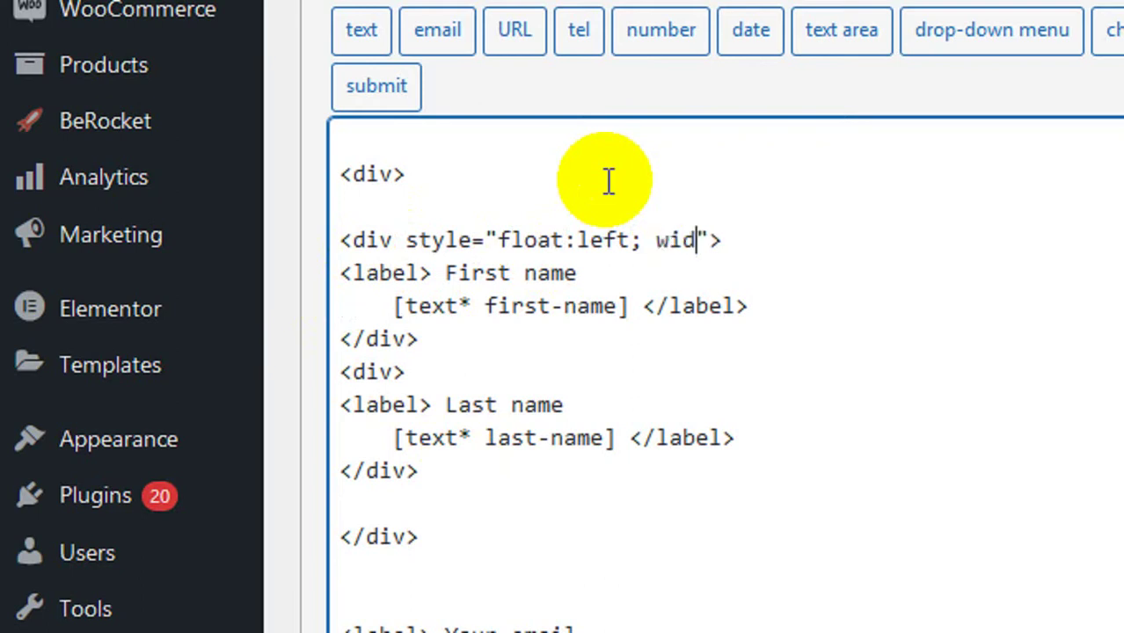
type("k")
key("BackSpace")
type("th:49%;")
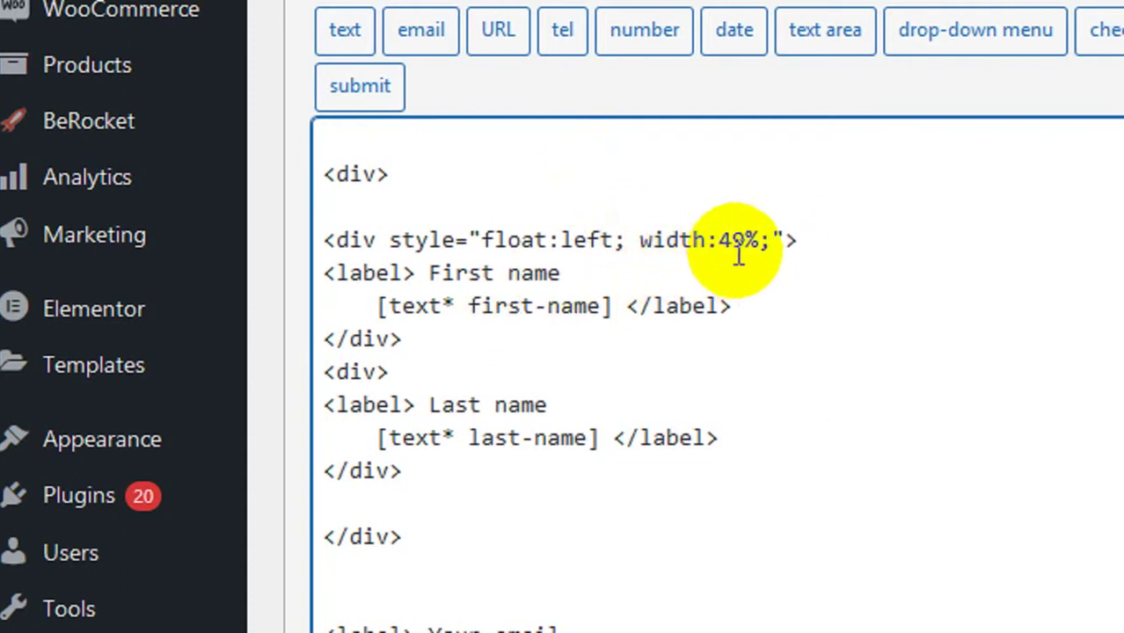
left_click(387, 372)
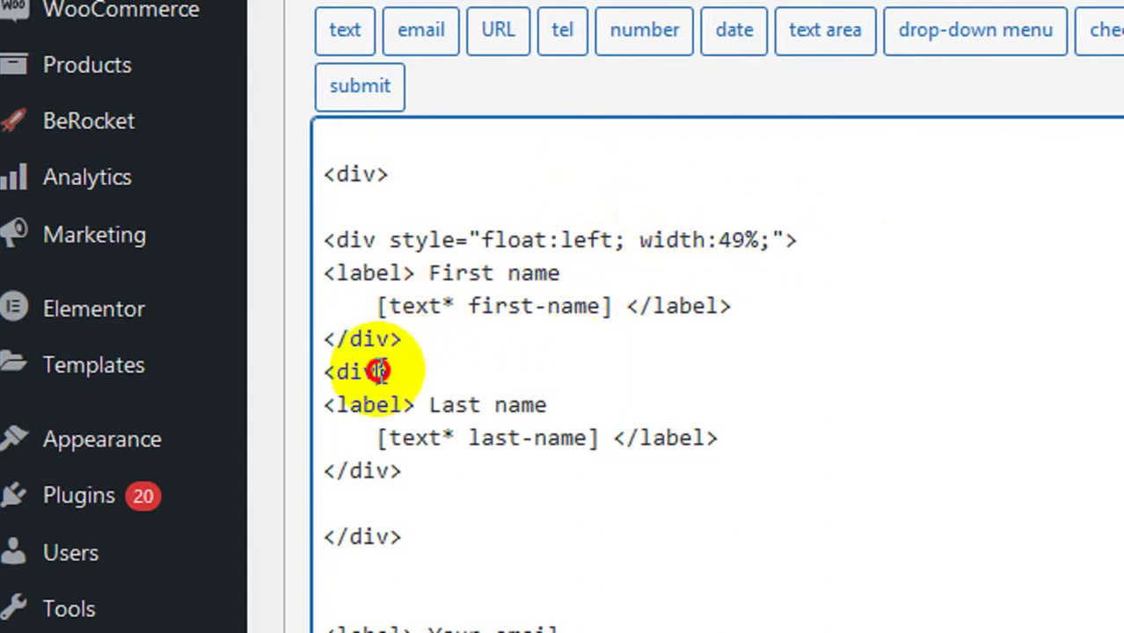
left_click_drag(779, 240, 379, 238)
key("ctrl+c")
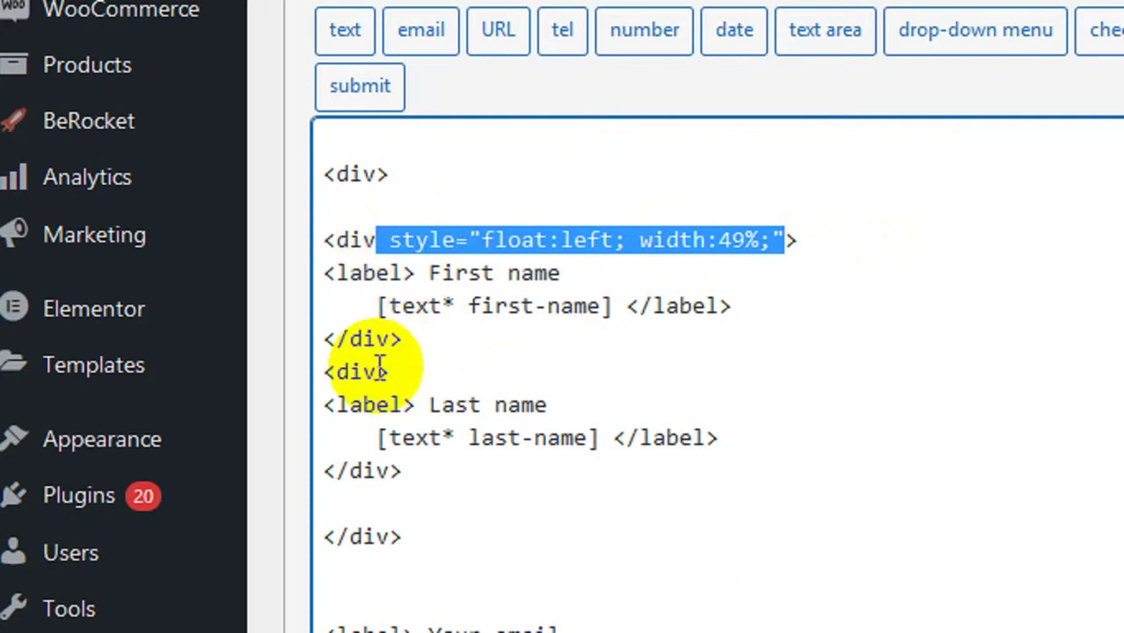
left_click(379, 372)
key("ctrl+v")
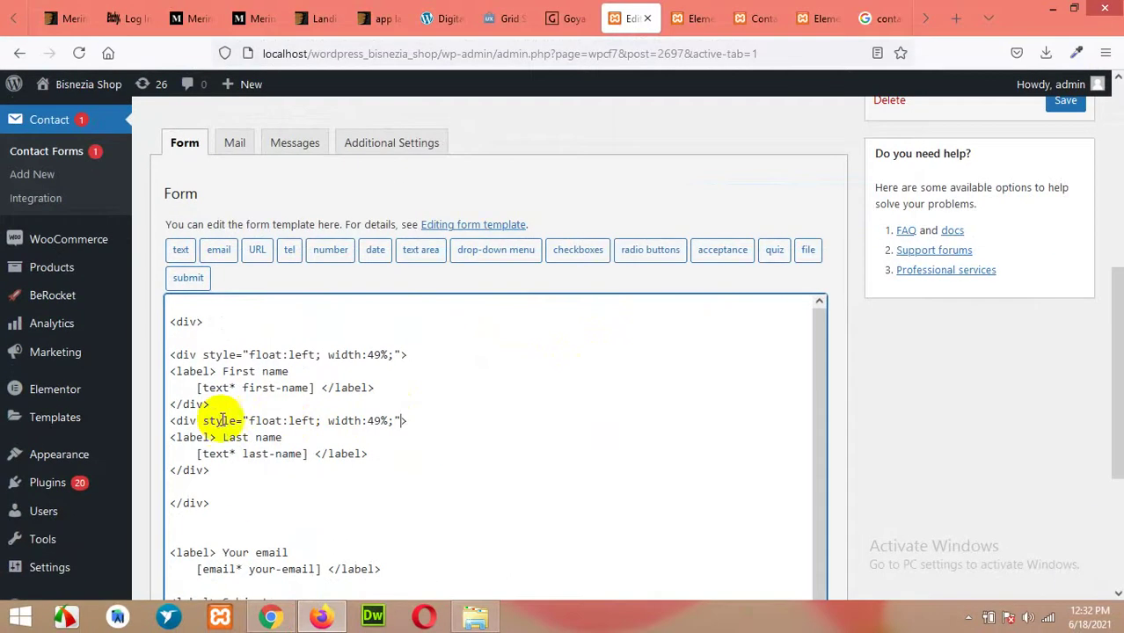
Save the form and reload the preview to show the name fields side by side.
scroll(185, 437, "down", 3)
left_click(170, 518)
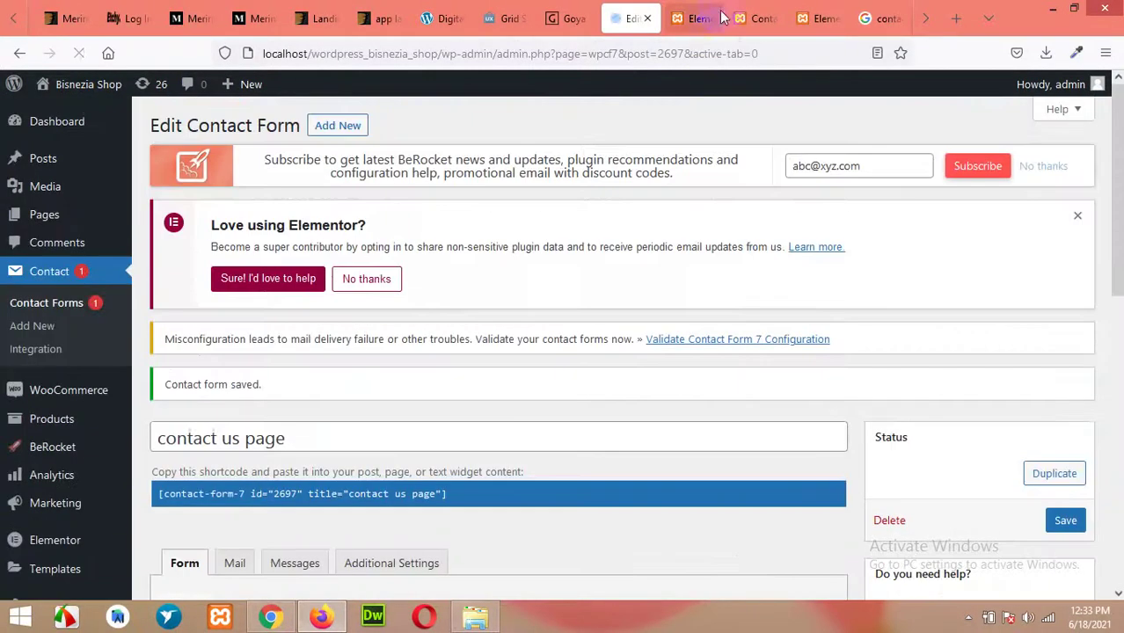
left_click(754, 18)
left_click(78, 53)
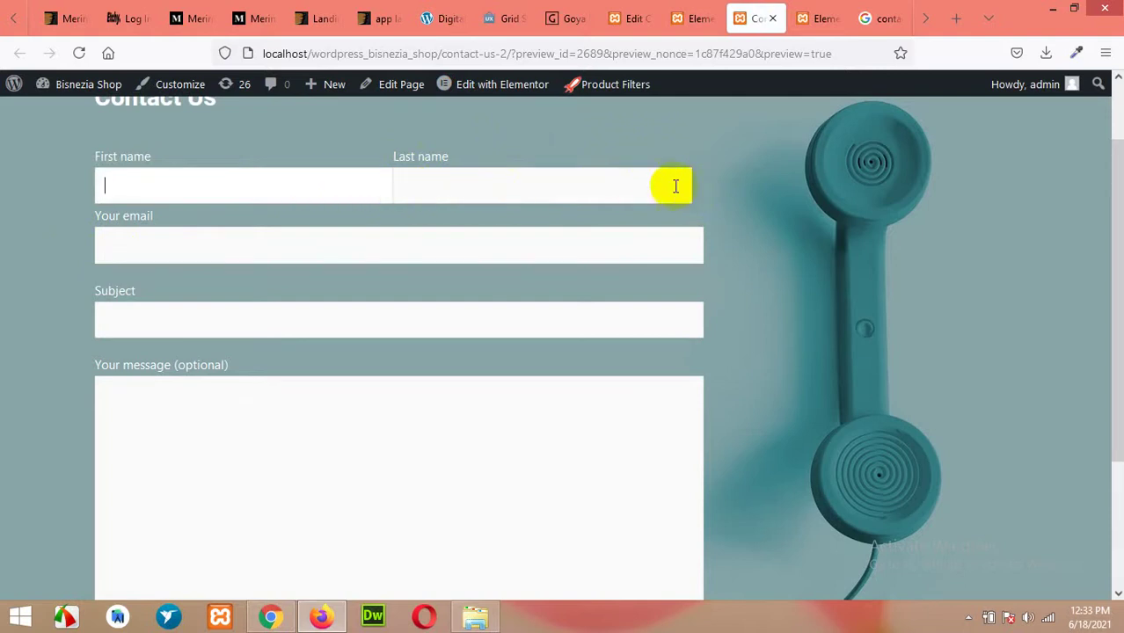
Save the Contact Form 7 form with a 2% left margin on the Last name div.
left_click(631, 17)
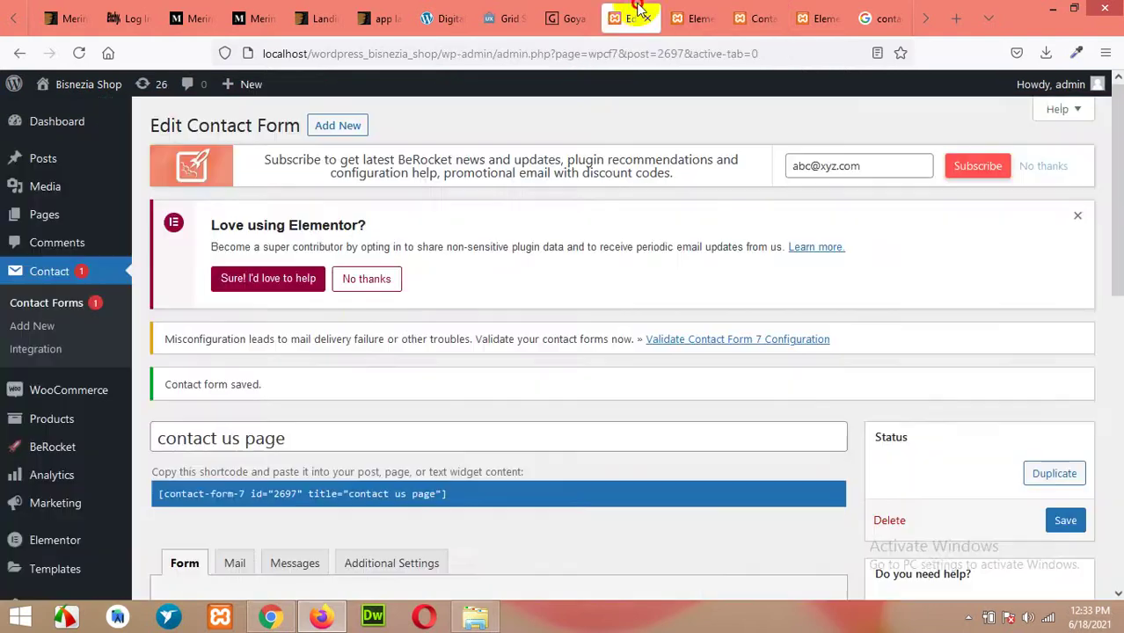
scroll(398, 325, "down", 5)
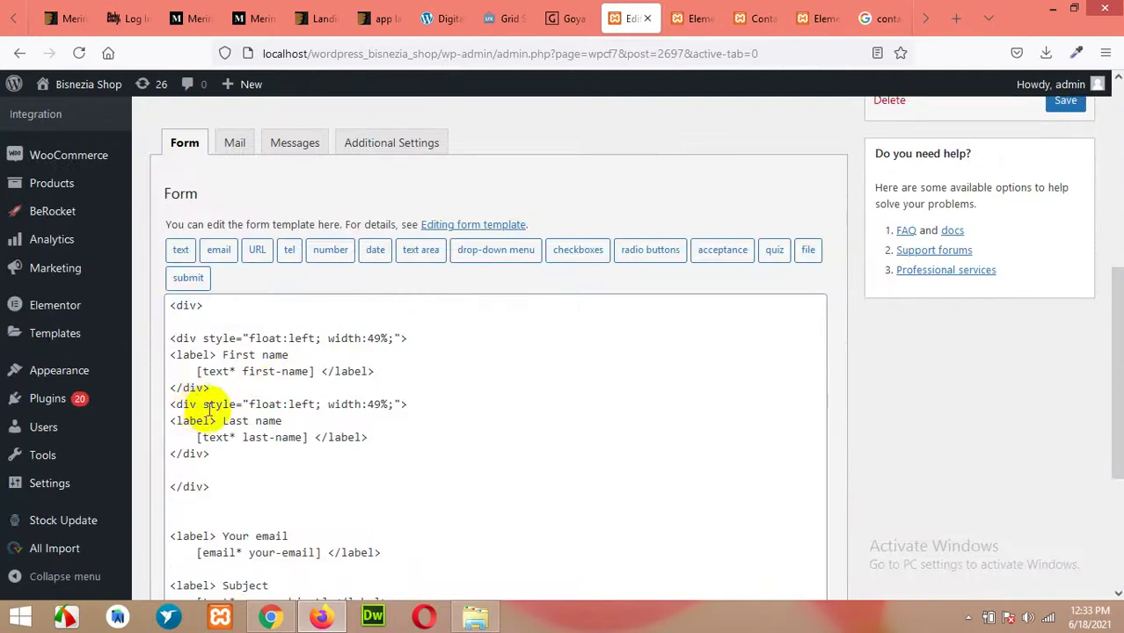
left_click(393, 405)
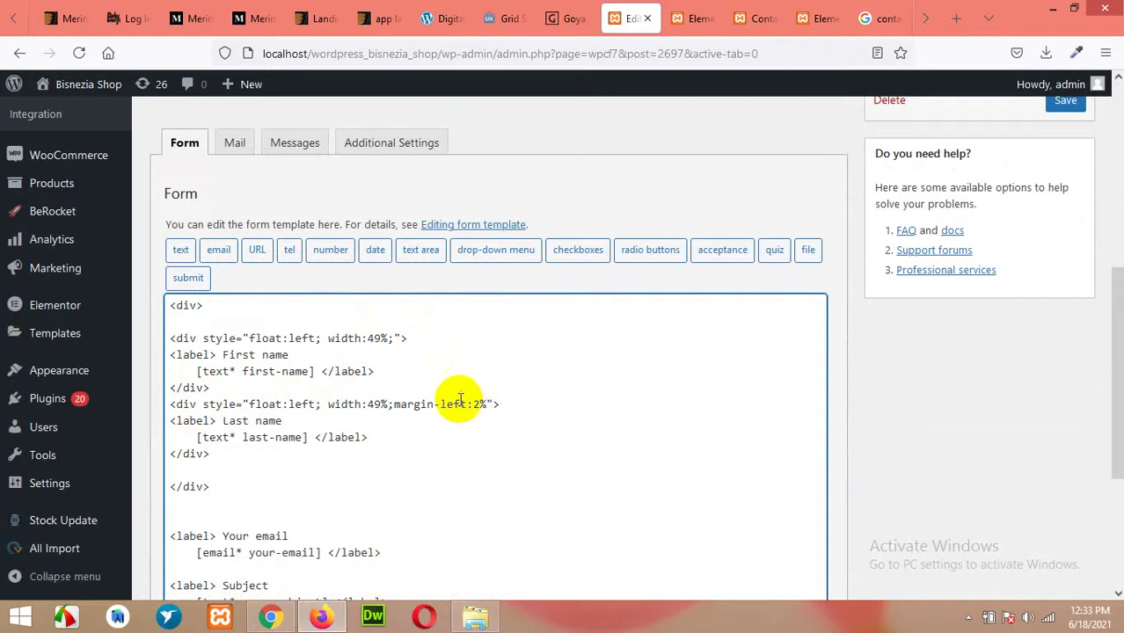
left_click(1064, 101)
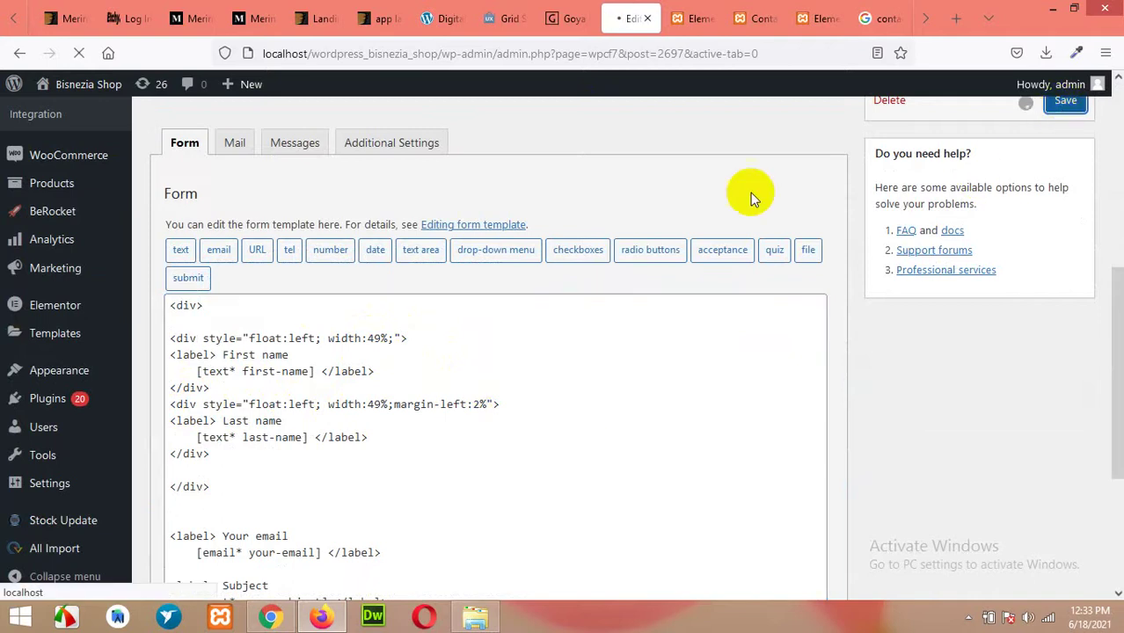
Reload the Contact Us preview to see first and last name fields side by side.
left_click(755, 19)
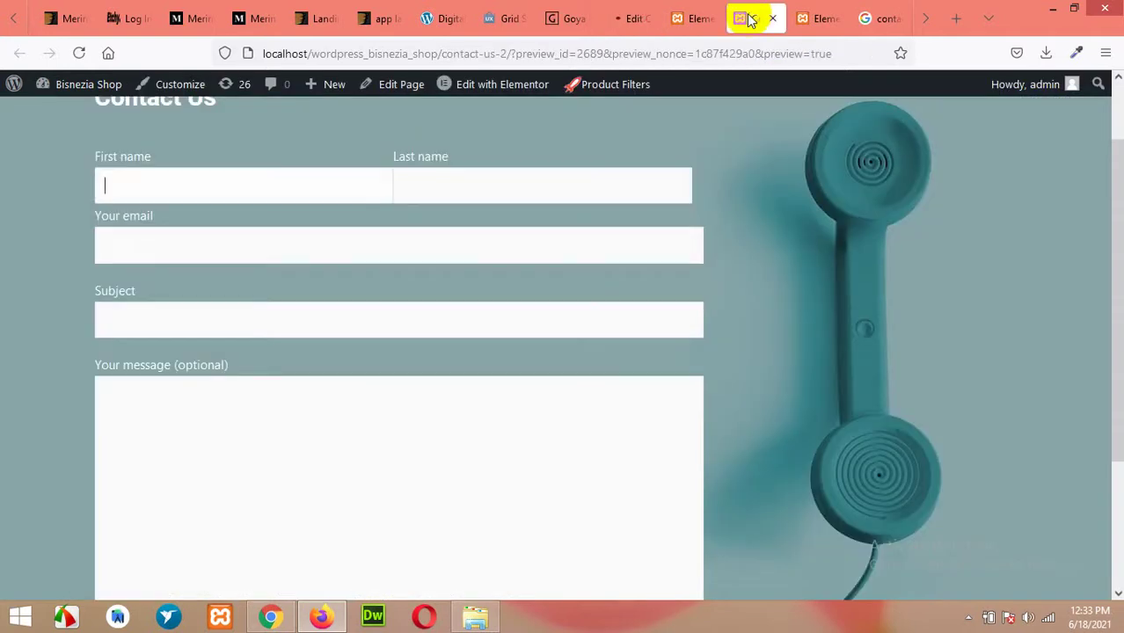
left_click(78, 51)
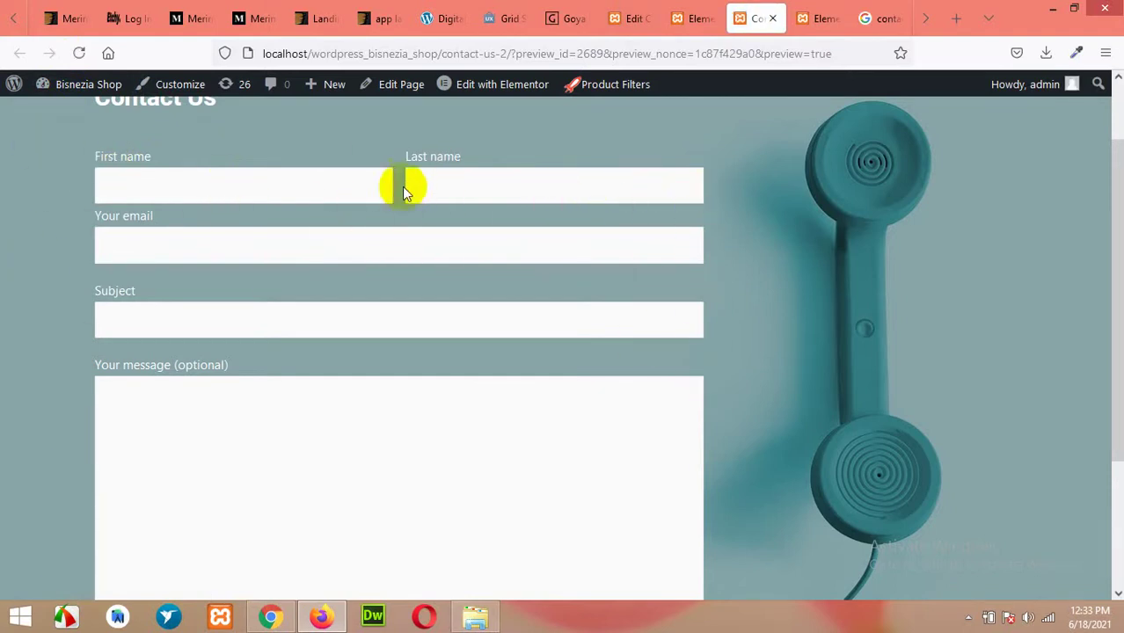
scroll(118, 360, "down", 3)
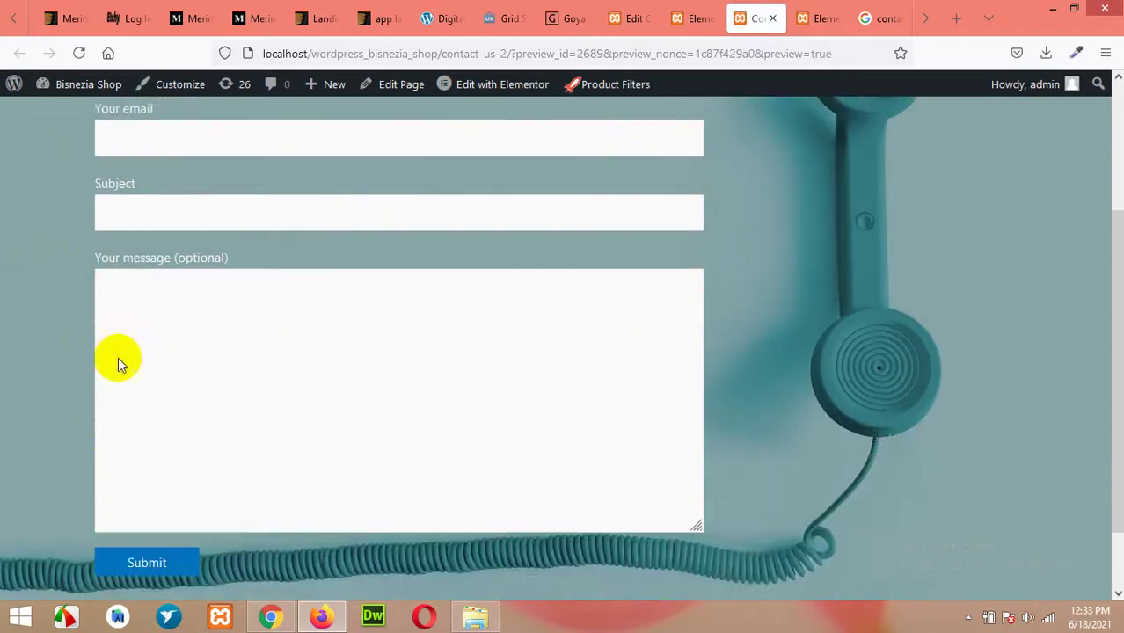
scroll(62, 374, "up", 3)
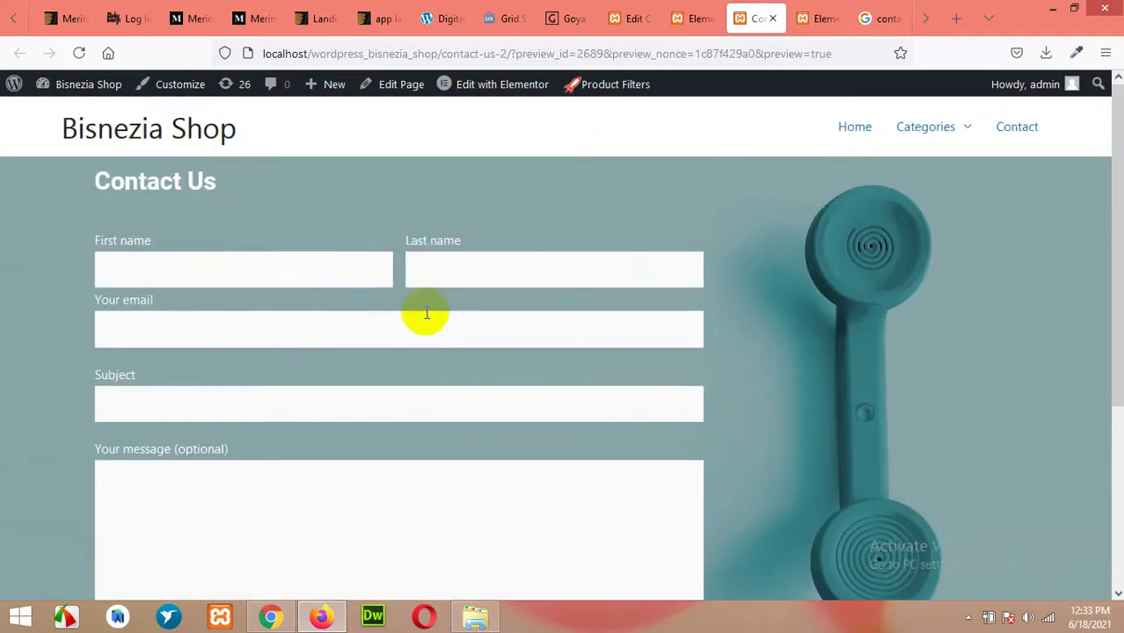
Review the finished reference contact page, then return to the Contact Us editor.
left_click(820, 17)
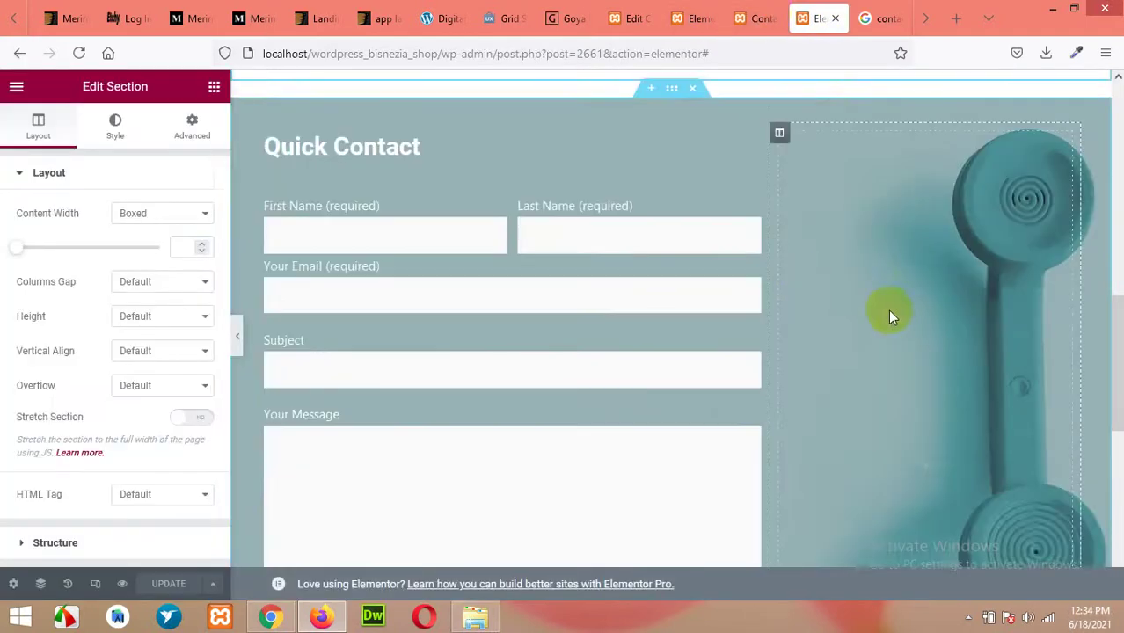
scroll(887, 310, "up", 8)
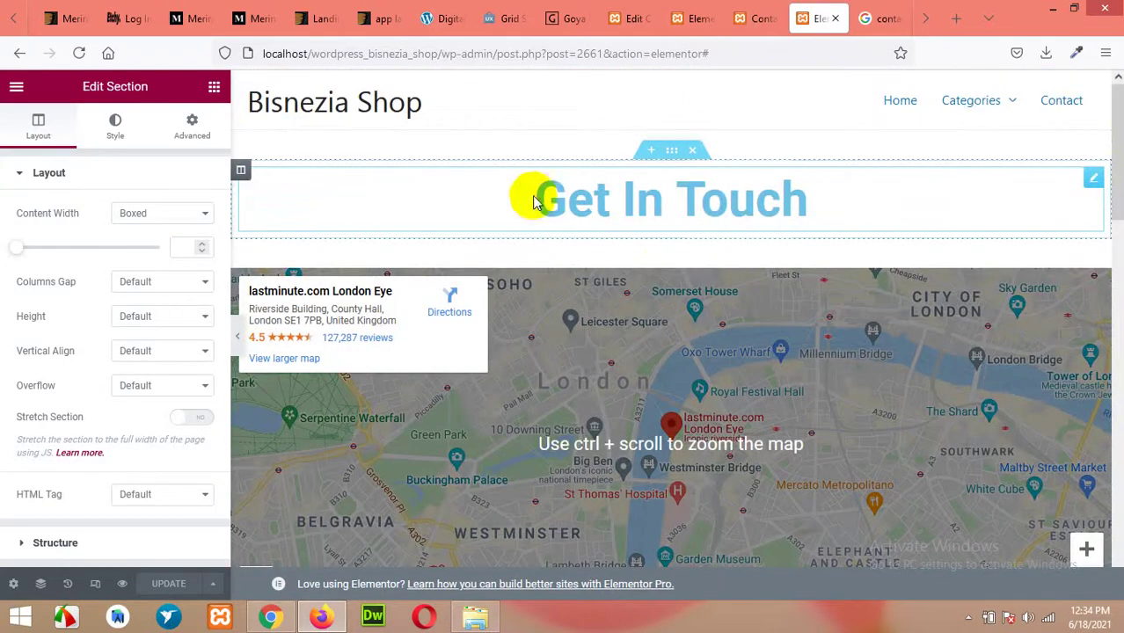
scroll(745, 215, "down", 6)
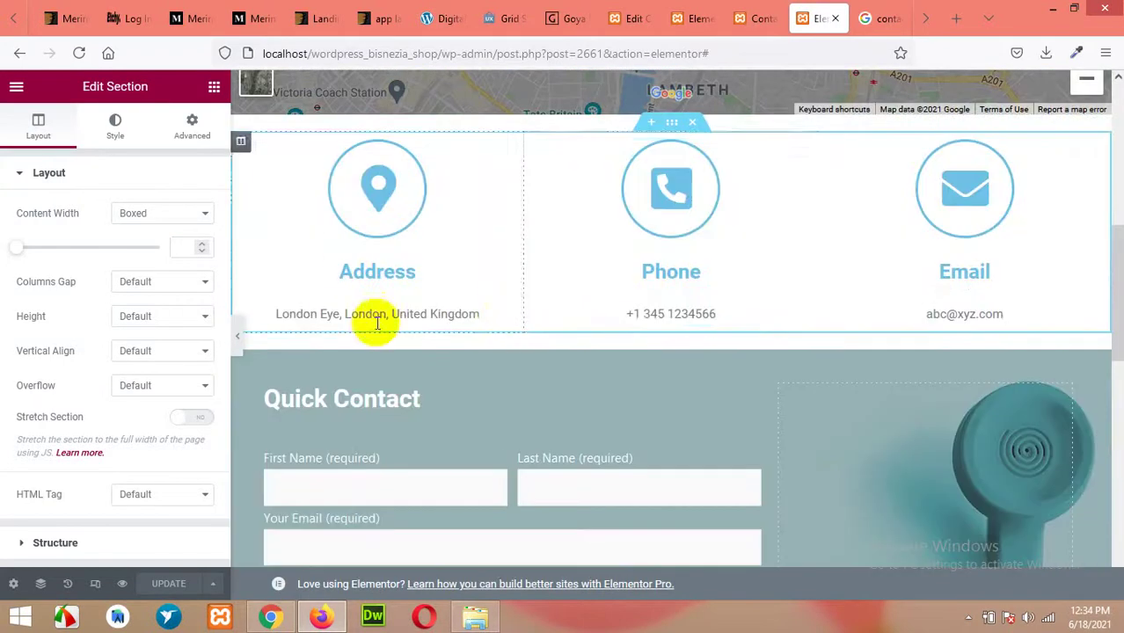
scroll(726, 305, "up", 2)
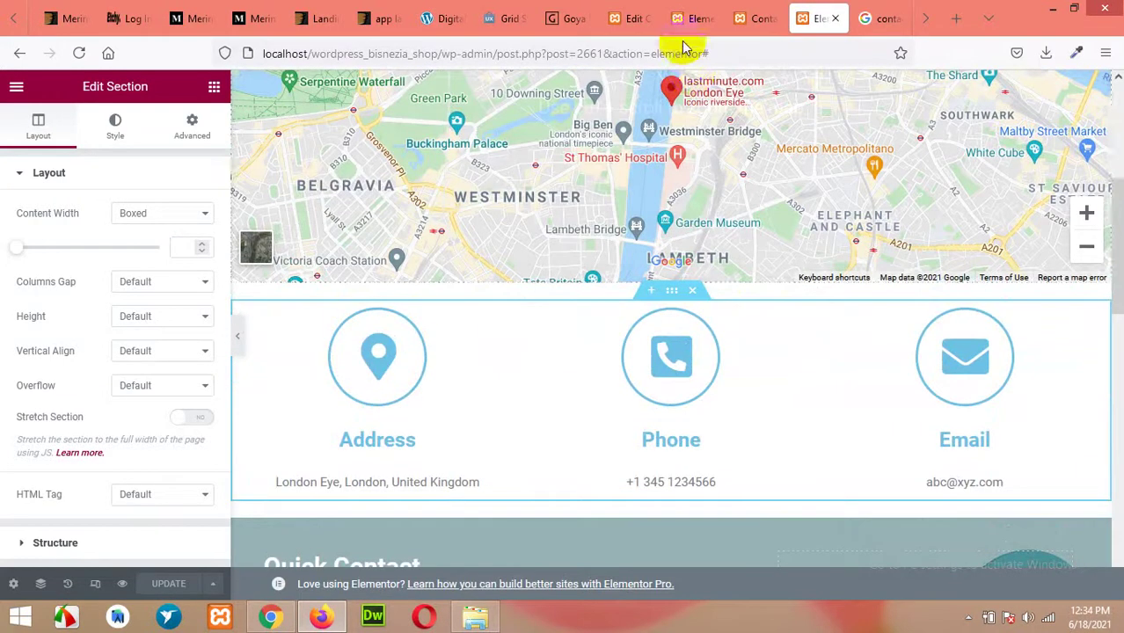
left_click(690, 19)
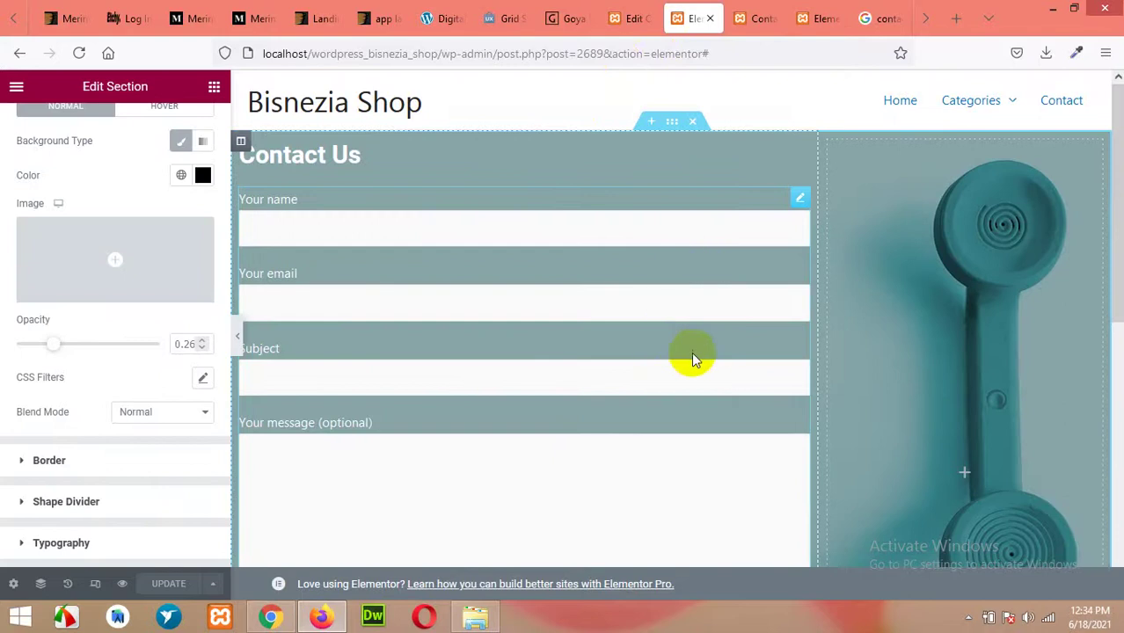
scroll(691, 357, "down", 5)
scroll(700, 351, "up", 5)
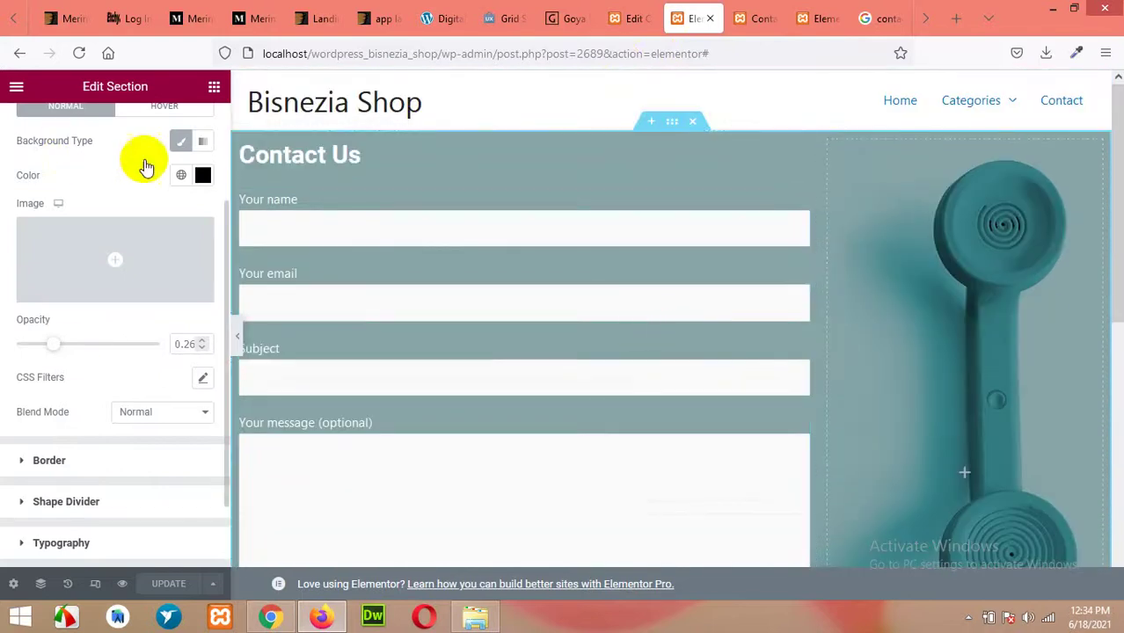
Add a single-column section above the contact form with Full Width content width.
left_click(652, 121)
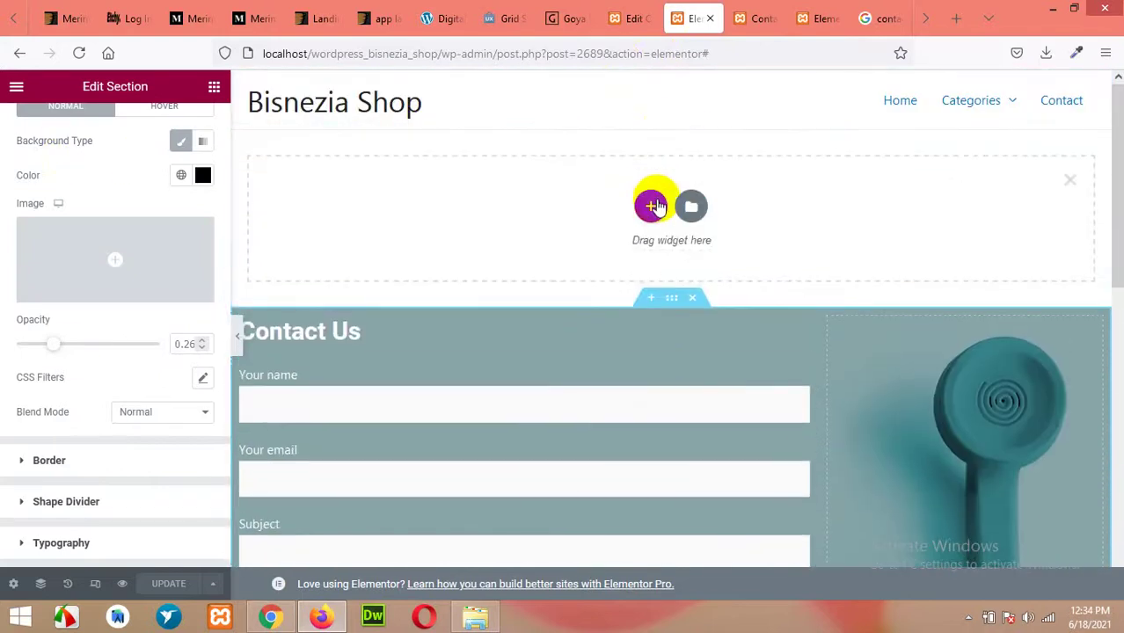
left_click(652, 206)
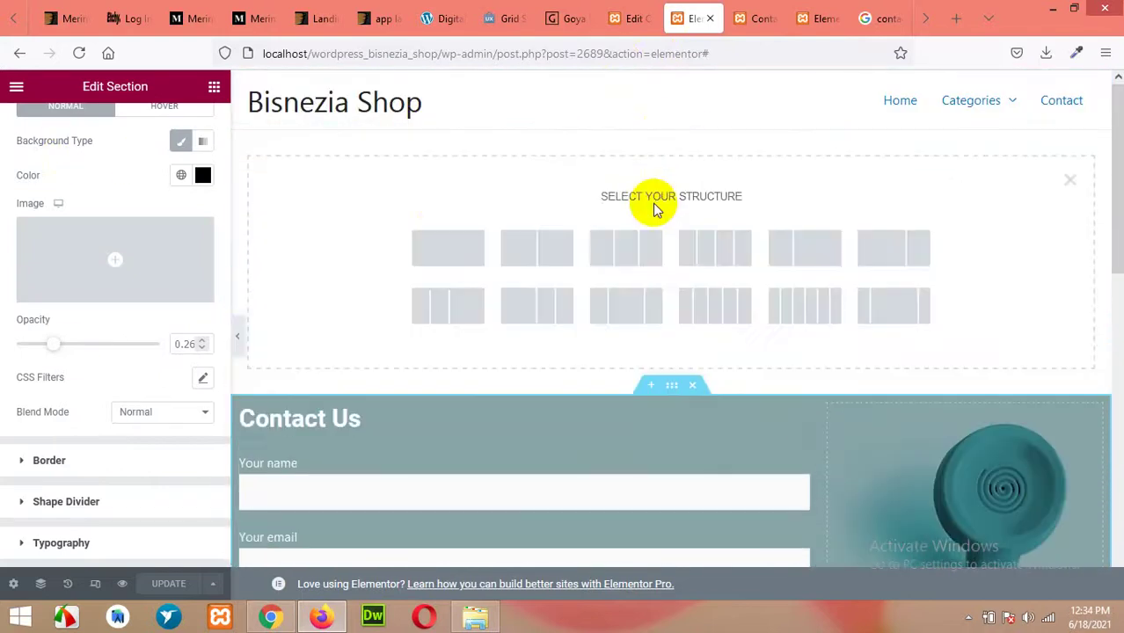
left_click(454, 254)
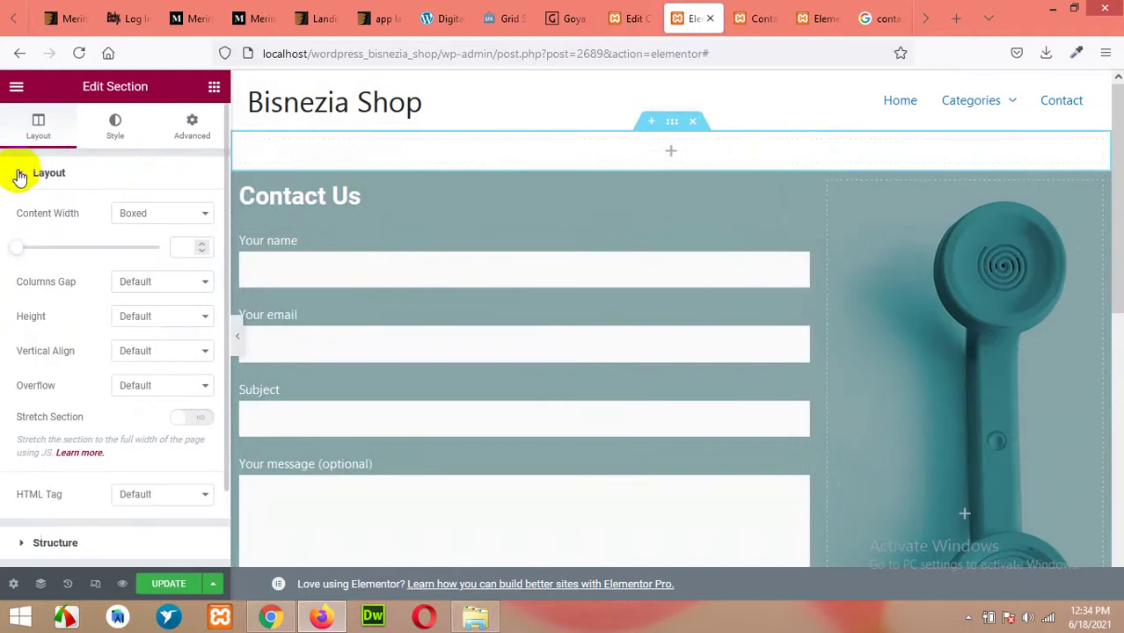
left_click(145, 219)
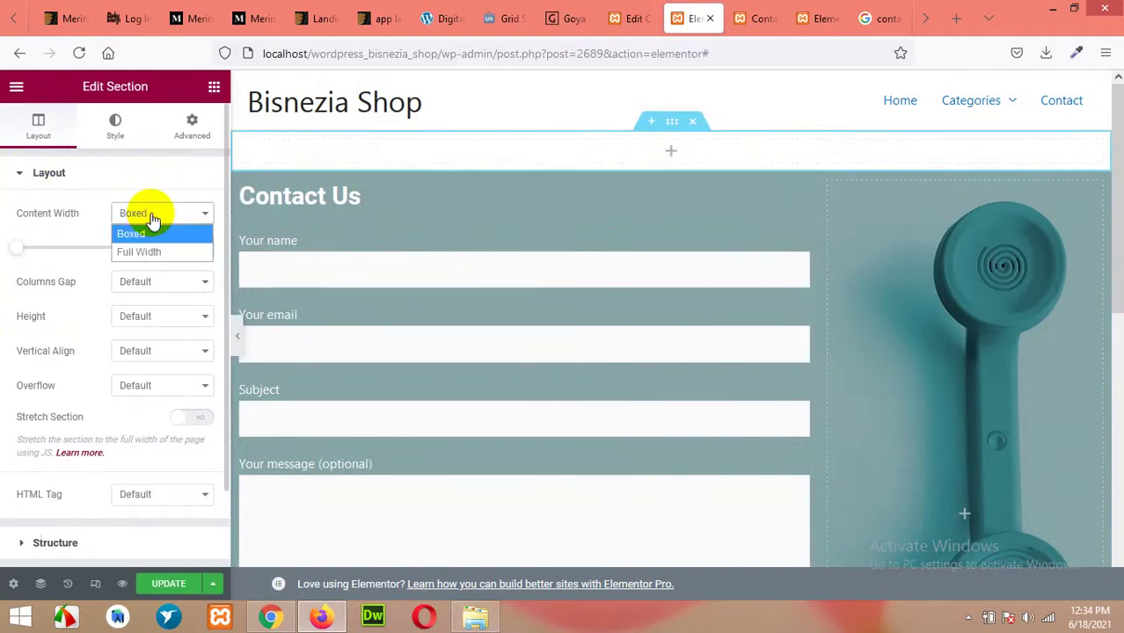
left_click(140, 250)
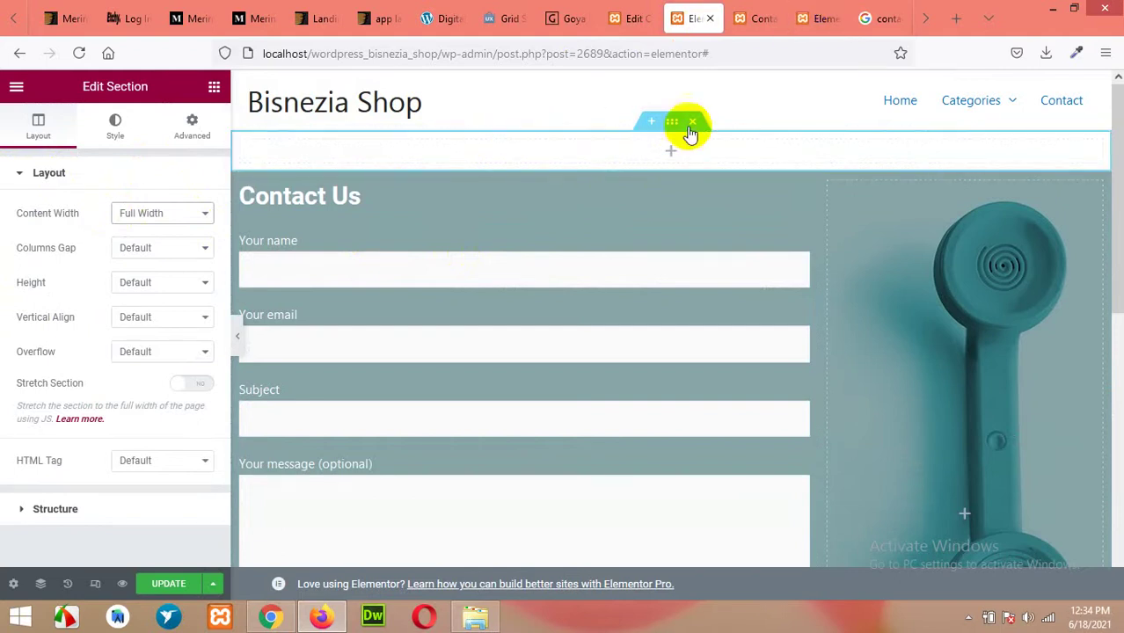
mouse_move(1030, 195)
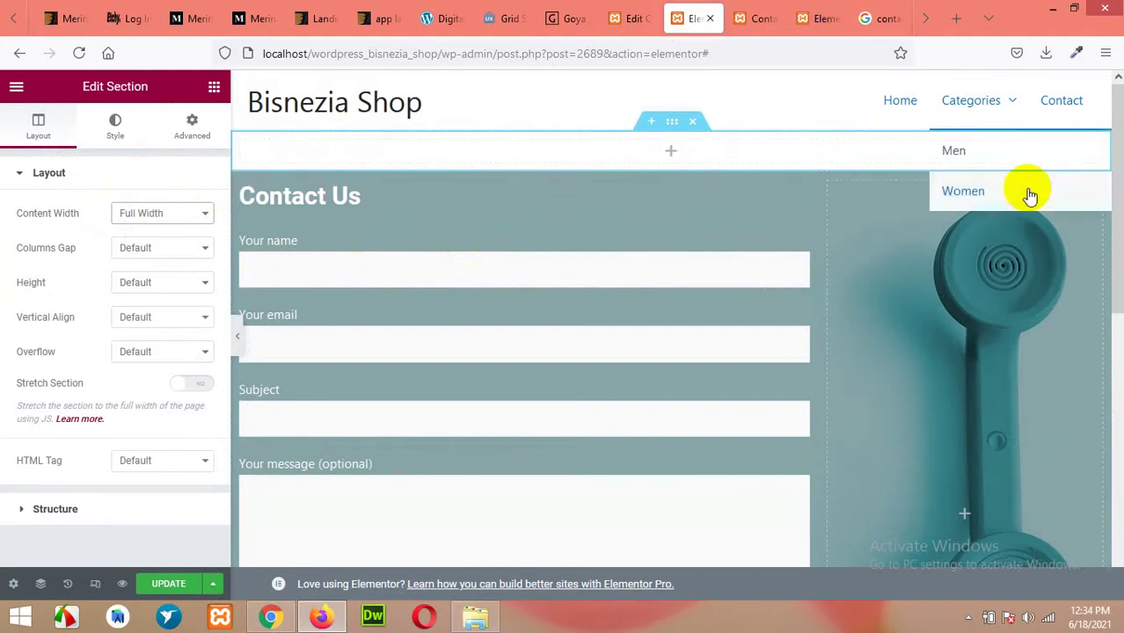
left_click(673, 157)
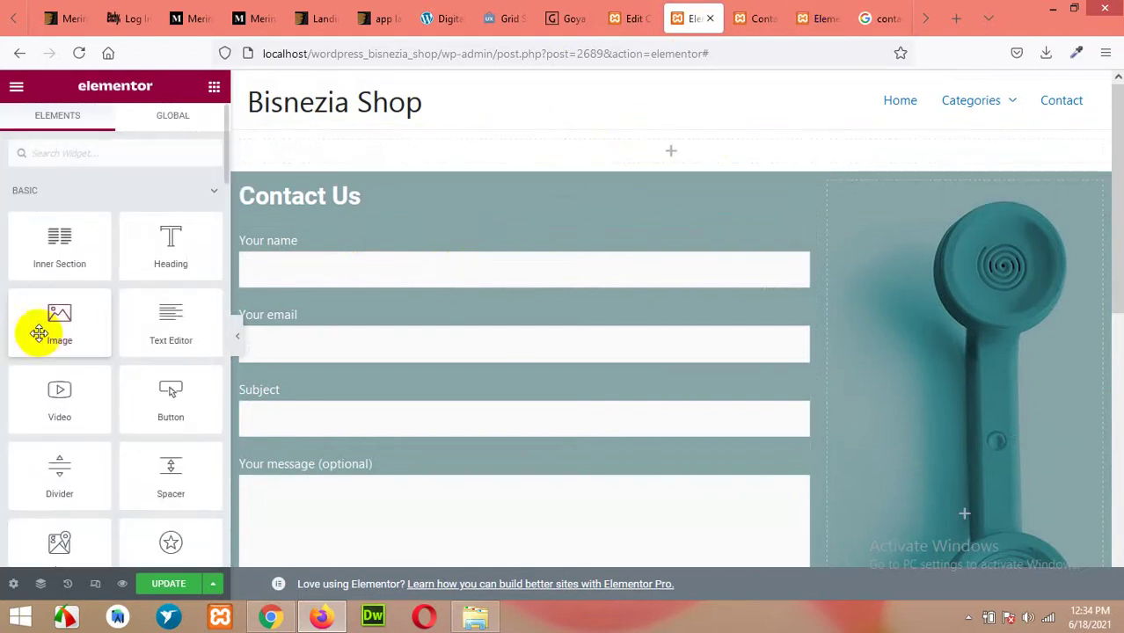
Place a Google Maps widget at the London Eye with zoom 14 and adjusted height.
scroll(122, 335, "down", 1)
scroll(97, 299, "down", 2)
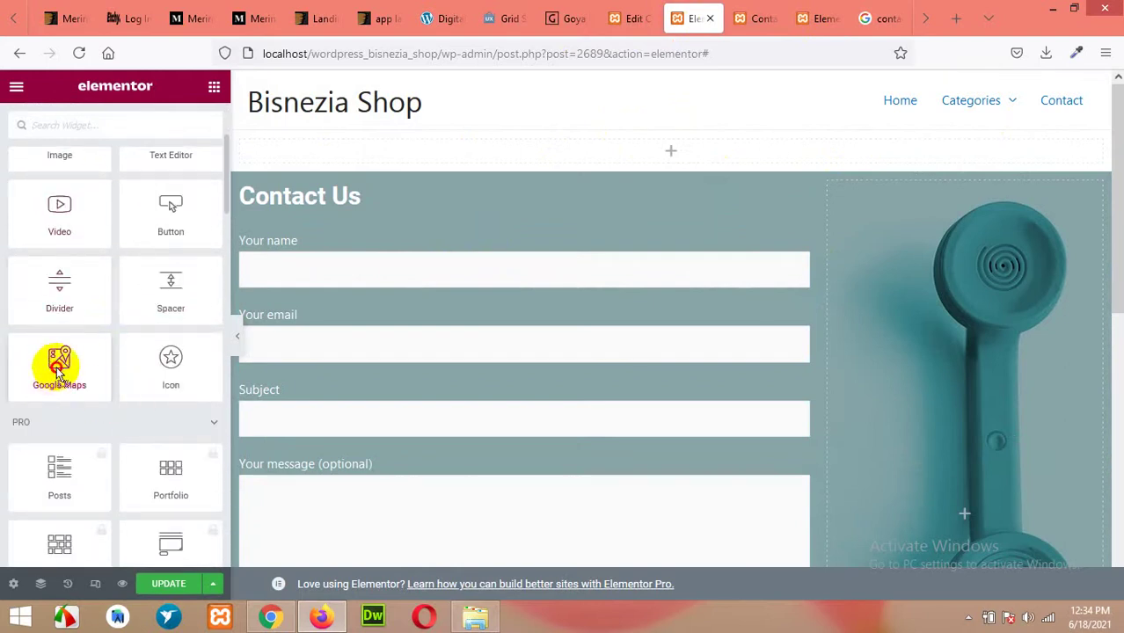
left_click_drag(59, 365, 648, 150)
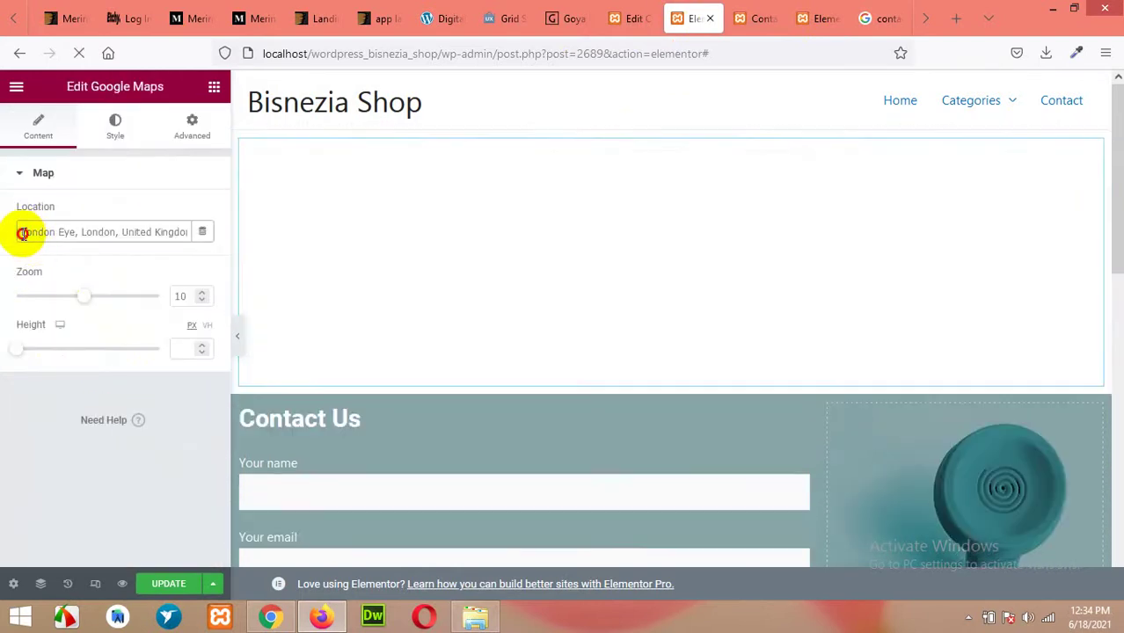
left_click_drag(20, 231, 196, 231)
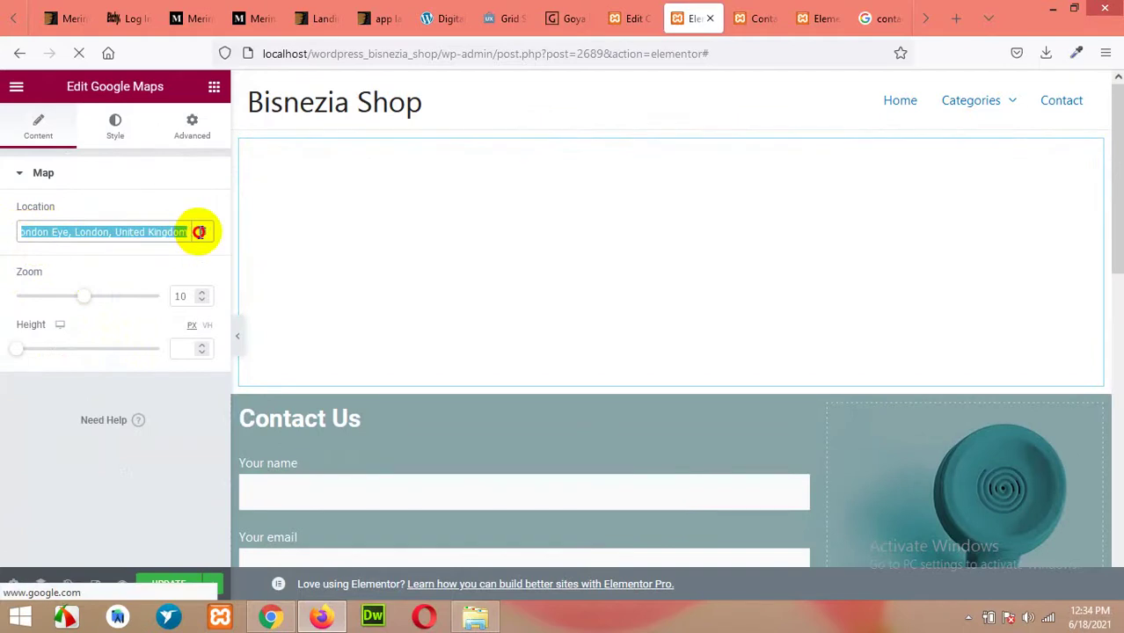
left_click(156, 233)
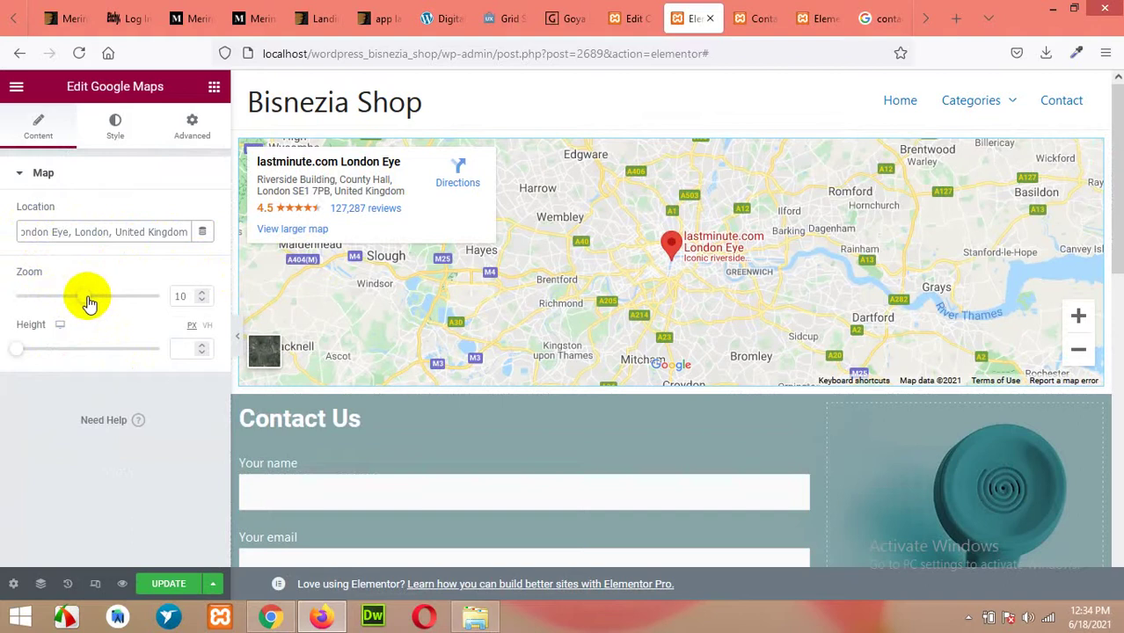
left_click_drag(94, 302, 117, 303)
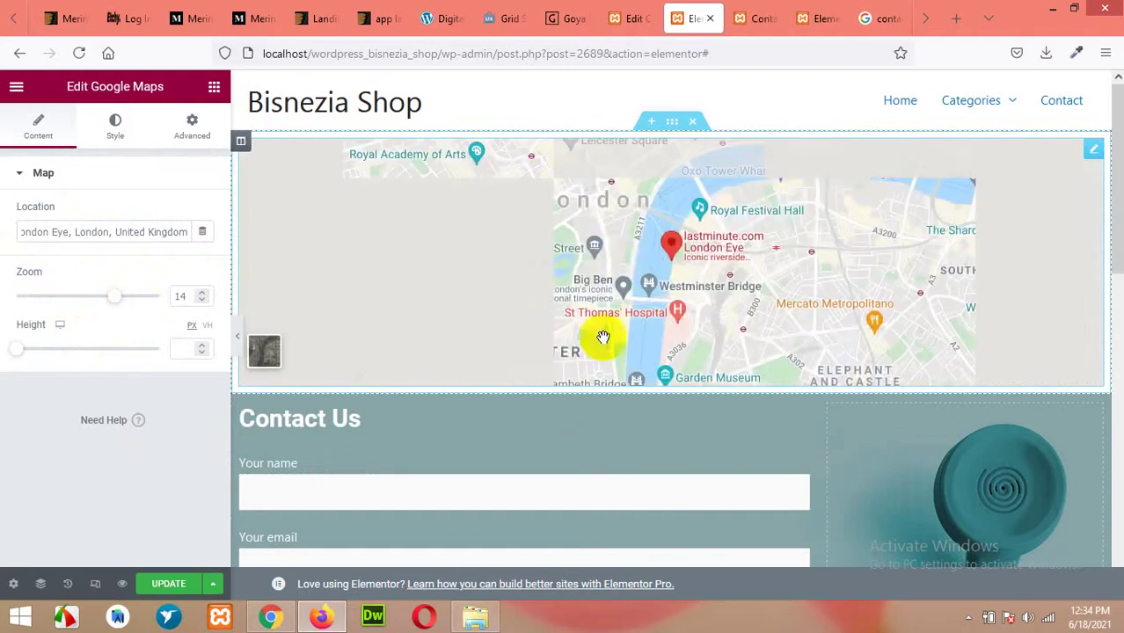
left_click_drag(18, 350, 59, 351)
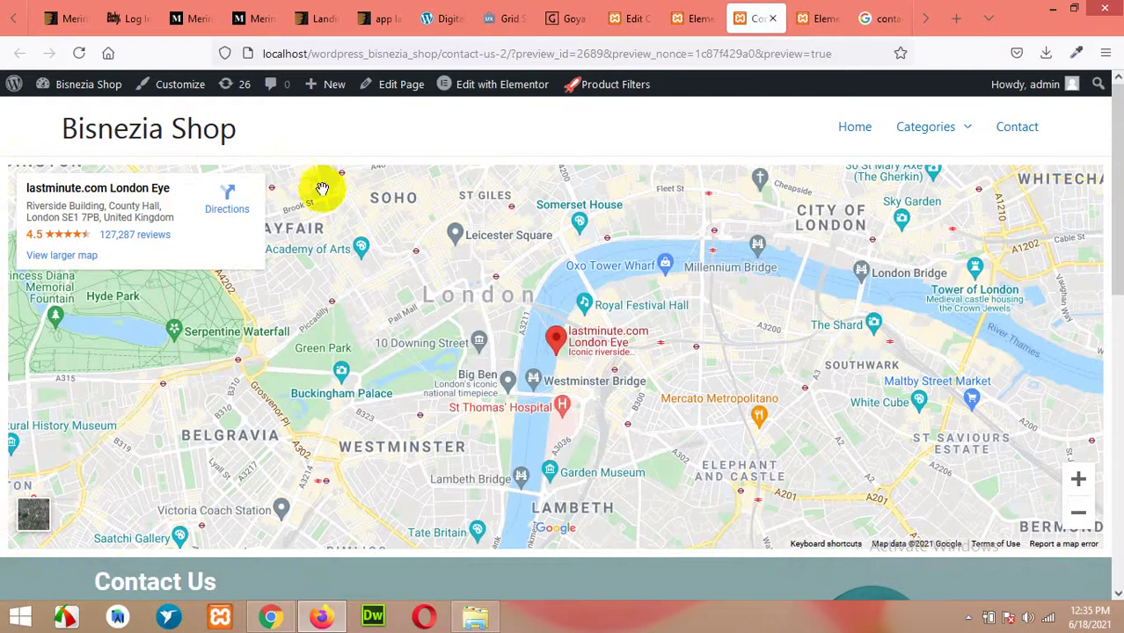
Set the map widget's linked Advanced margin to -10 px on all sides.
left_click(679, 16)
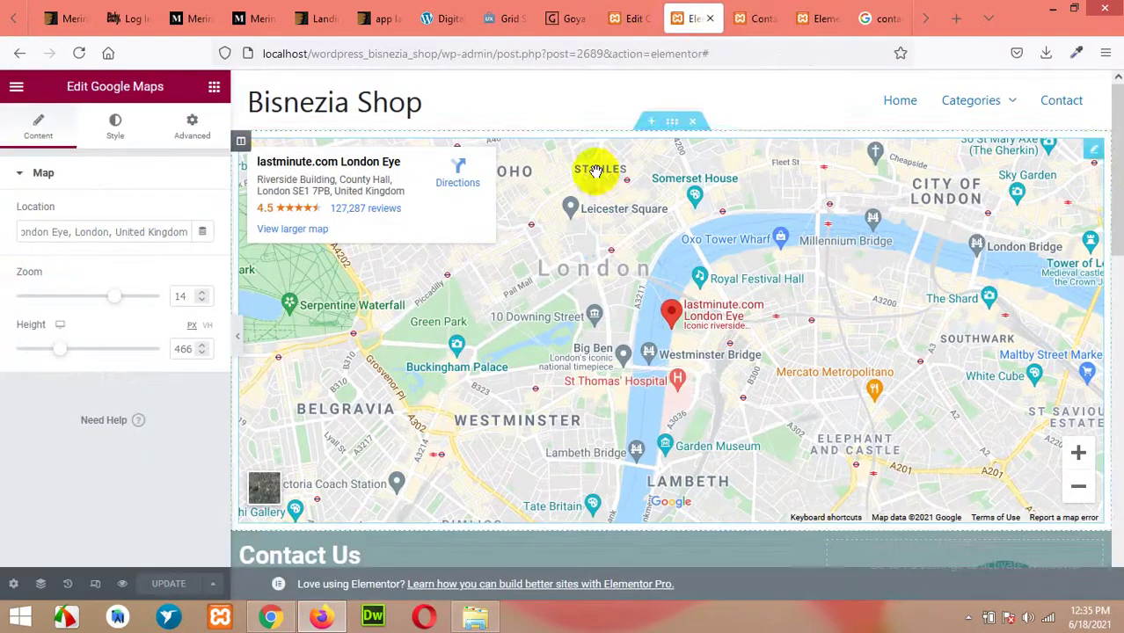
left_click(1093, 152)
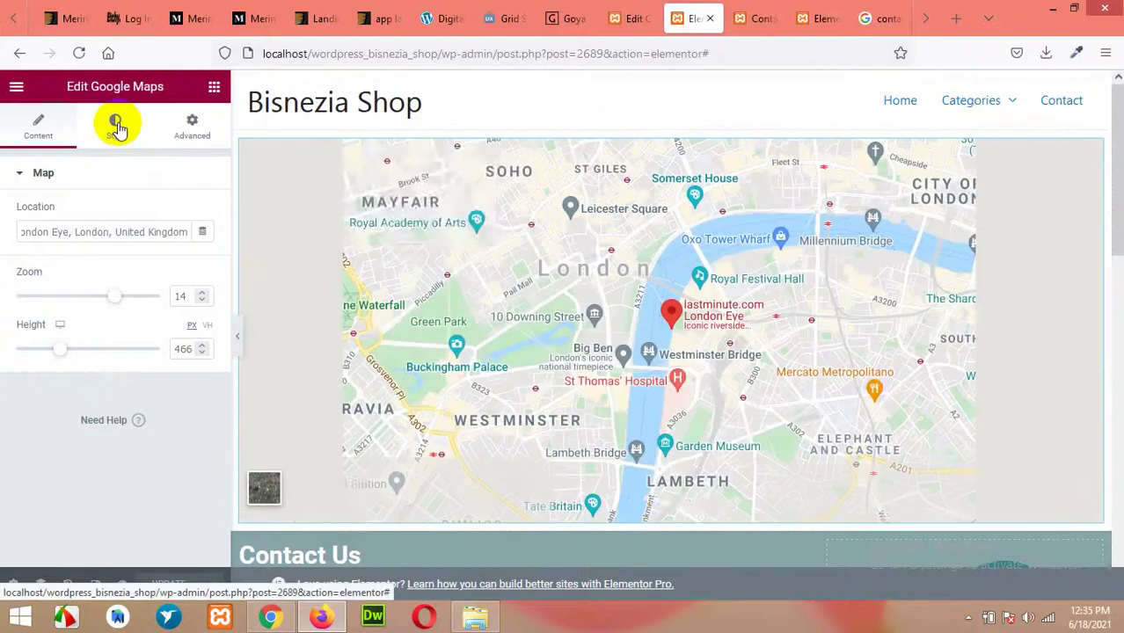
left_click(115, 126)
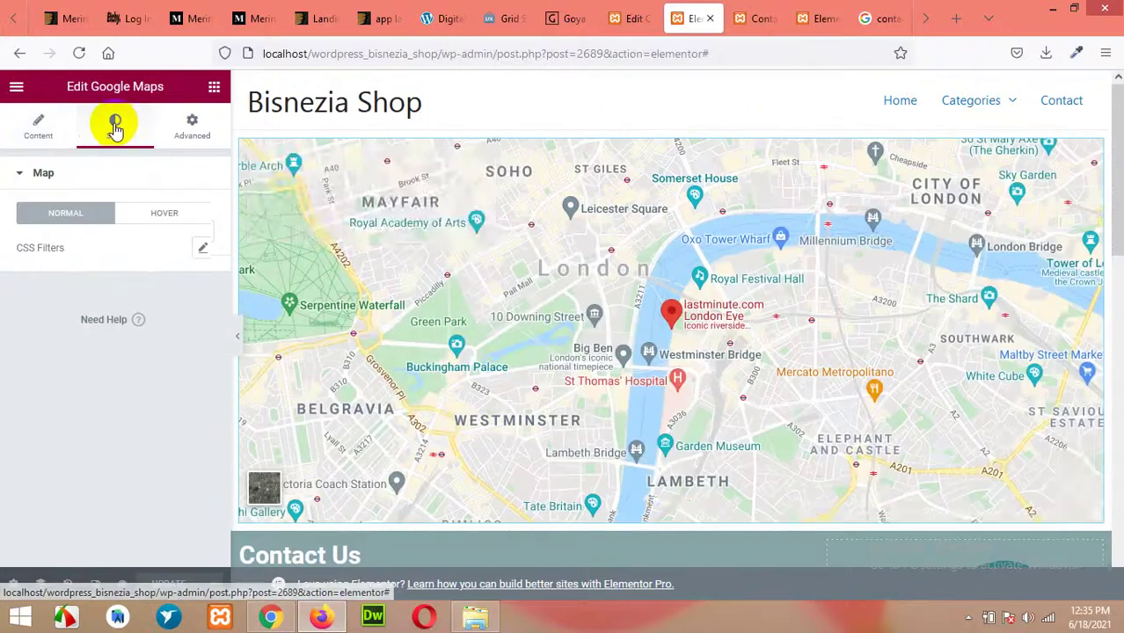
left_click(192, 126)
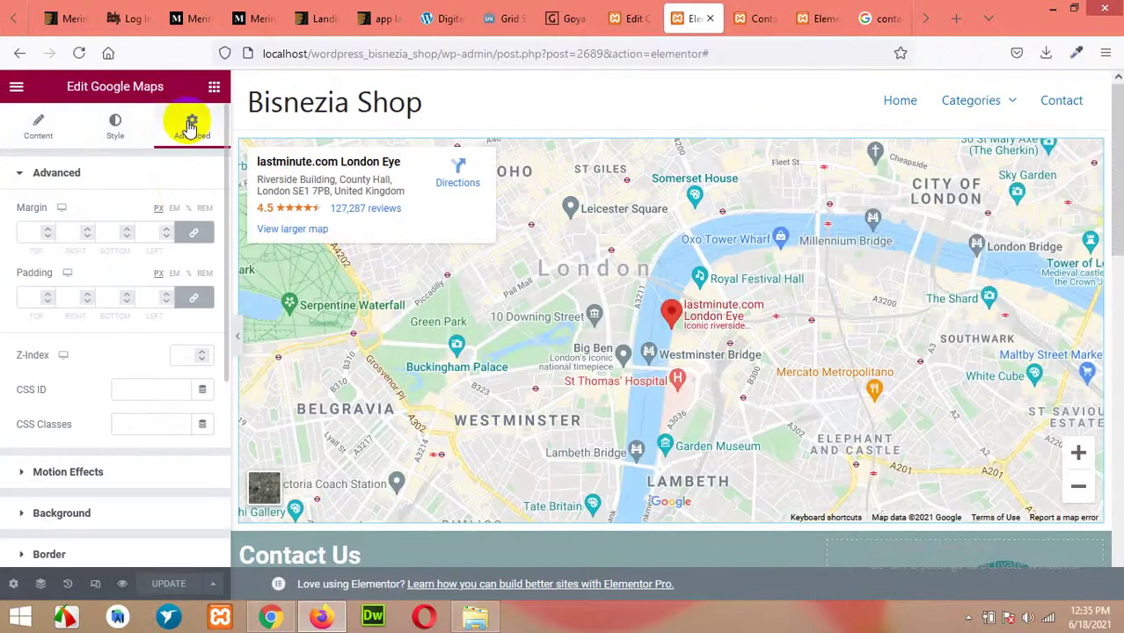
left_click(47, 237)
left_click(47, 236)
left_click(47, 237)
left_click(47, 237)
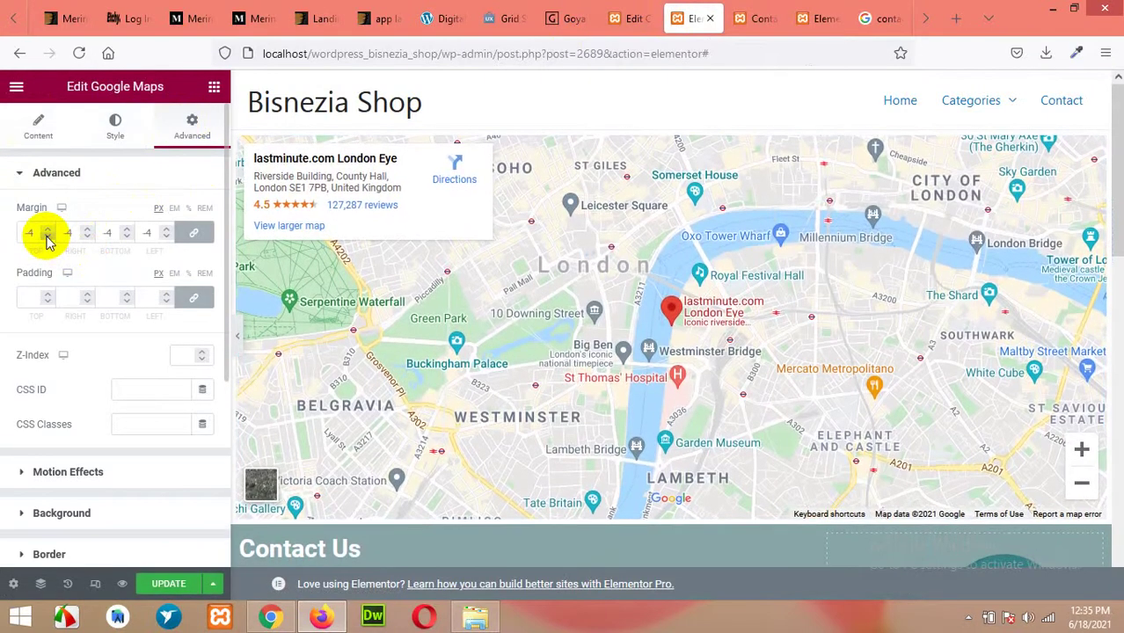
left_click(47, 236)
left_click(46, 236)
left_click(47, 237)
left_click(46, 237)
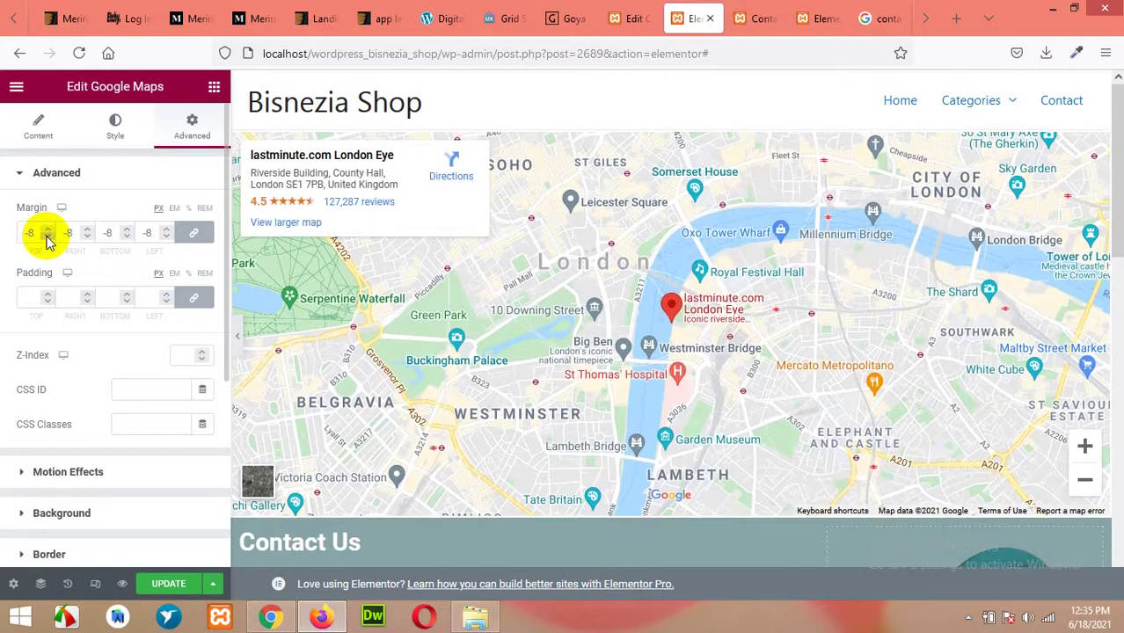
left_click(47, 237)
left_click(46, 236)
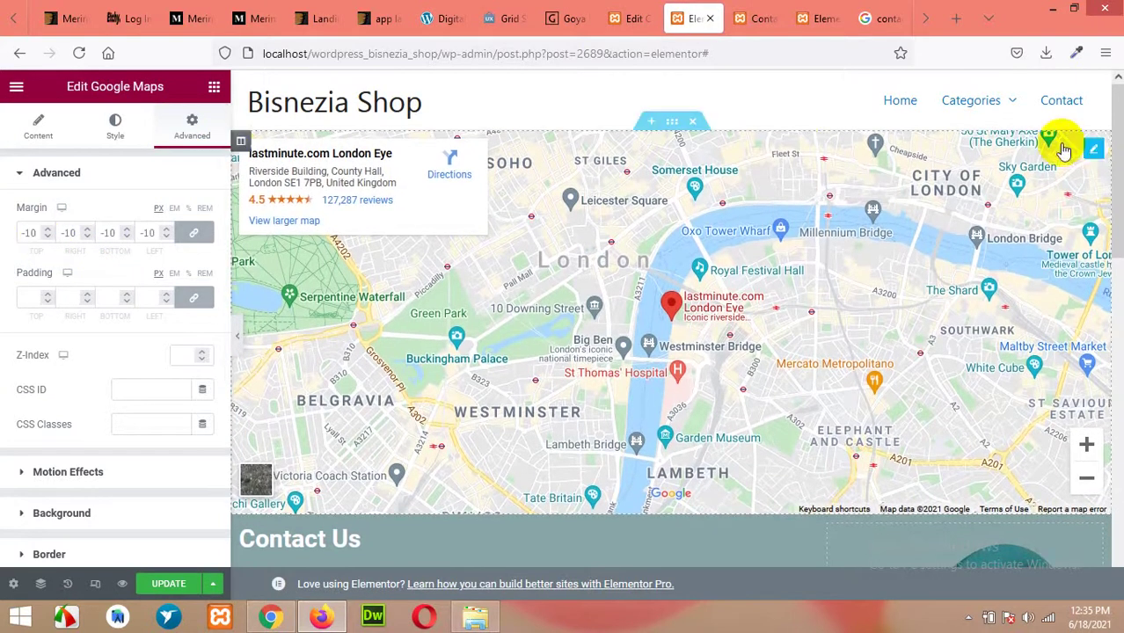
Update the page to save the edge-to-edge map.
left_click(164, 583)
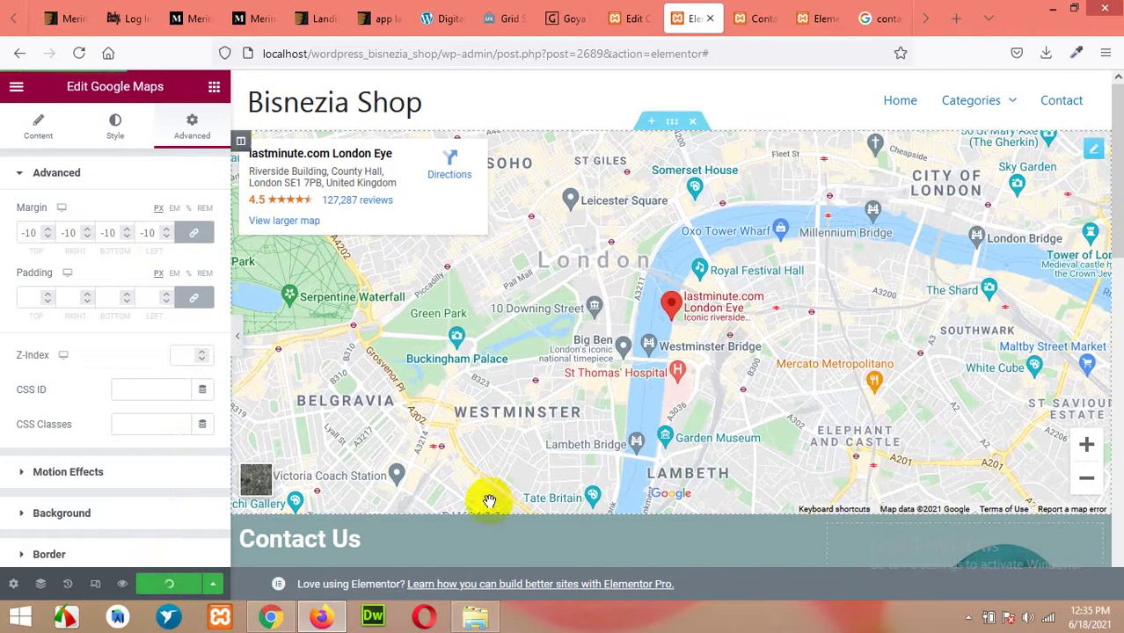
scroll(489, 500, "down", 3)
scroll(645, 437, "up", 1)
scroll(632, 440, "up", 1)
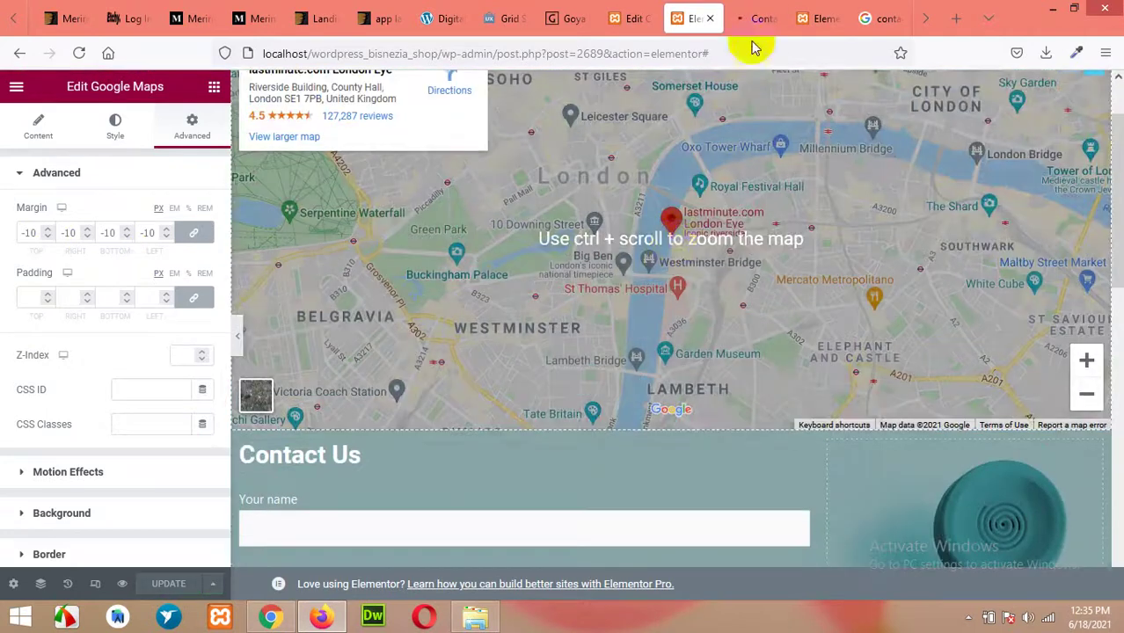
Check the reference page, then return to the Contact editor's widget list.
left_click(818, 18)
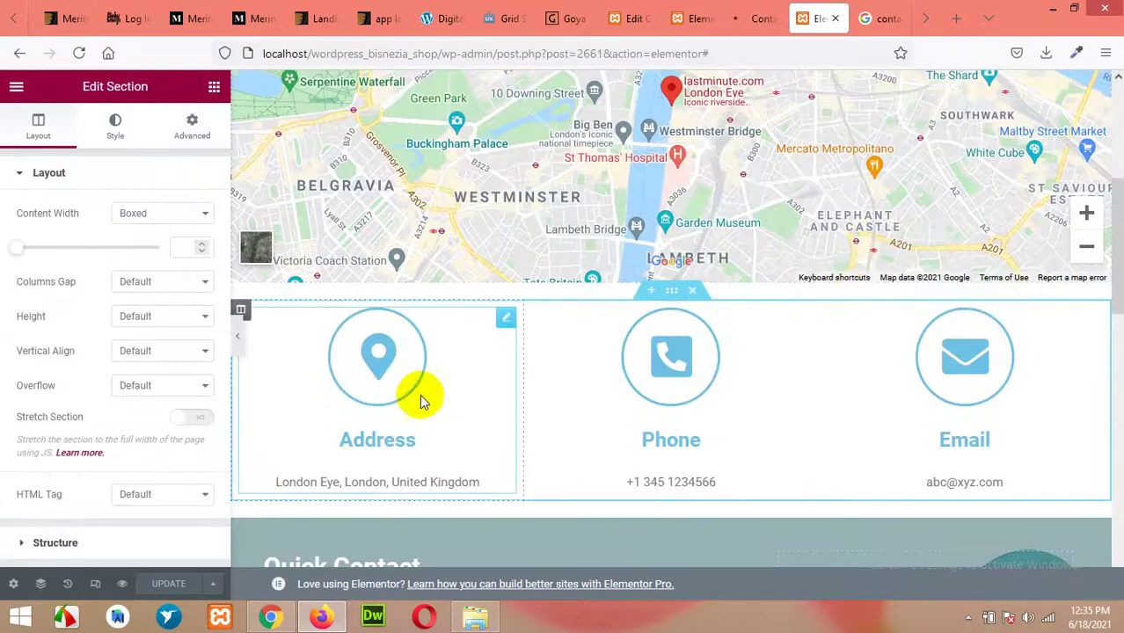
scroll(844, 392, "up", 4)
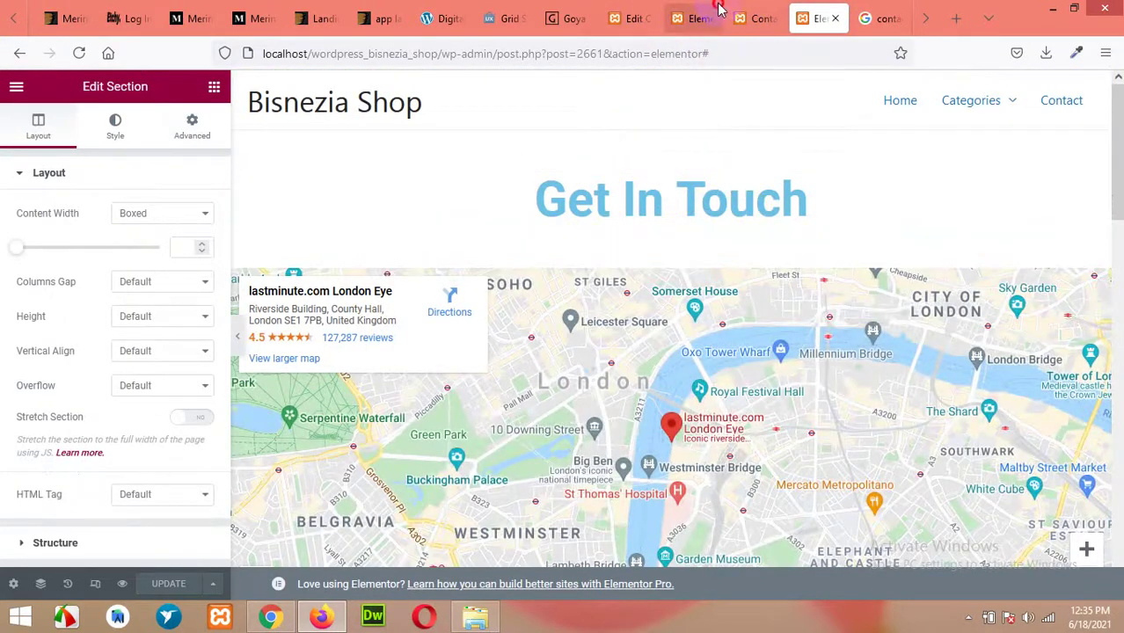
left_click(755, 18)
left_click(694, 18)
left_click(459, 321)
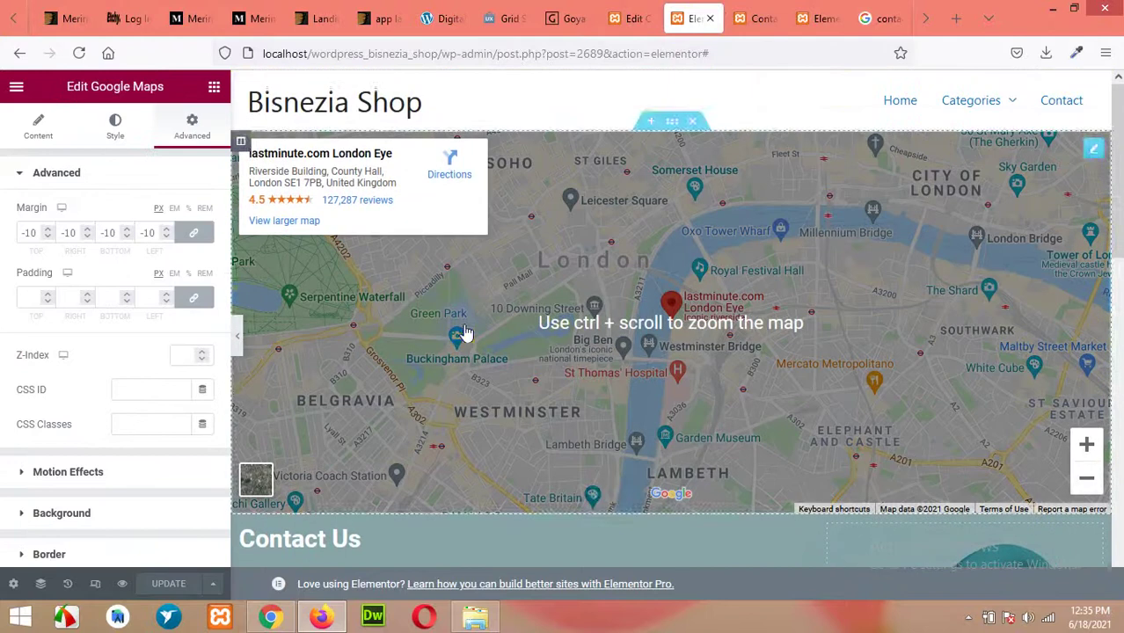
left_click(214, 86)
Add a single-column section above the map holding a Heading widget.
left_click_drag(167, 237, 672, 121)
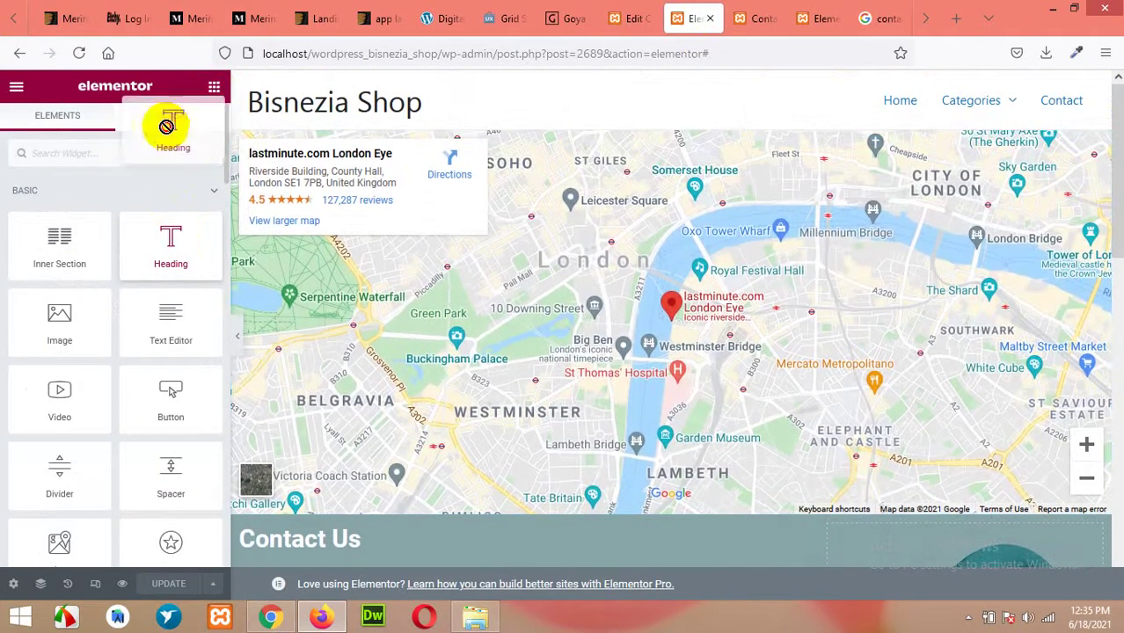
left_click(648, 124)
left_click(653, 206)
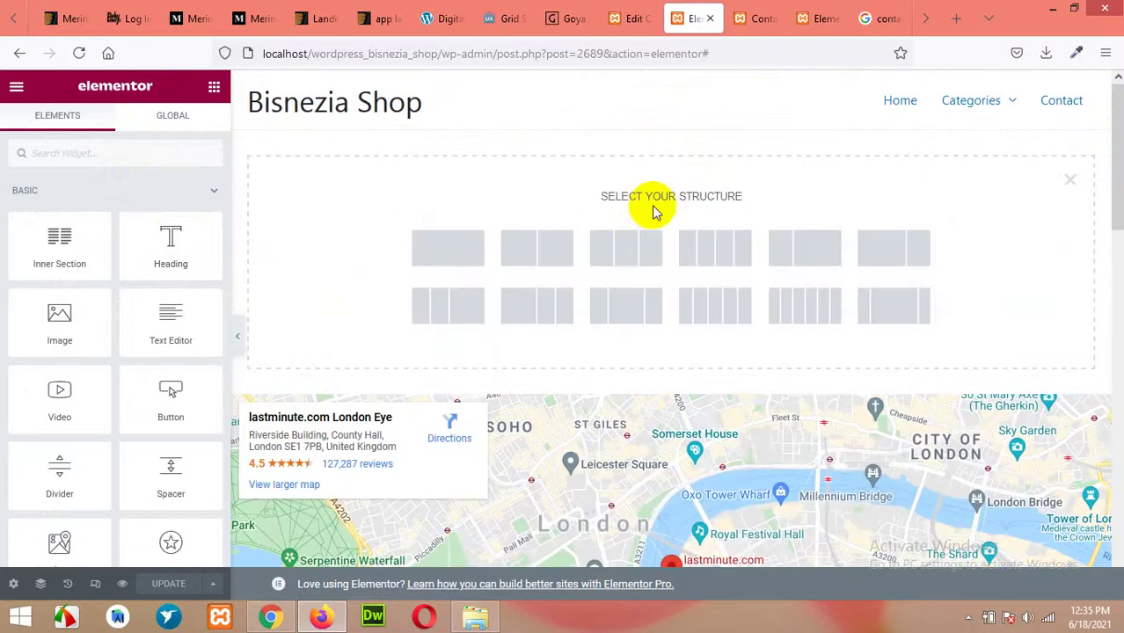
left_click(457, 250)
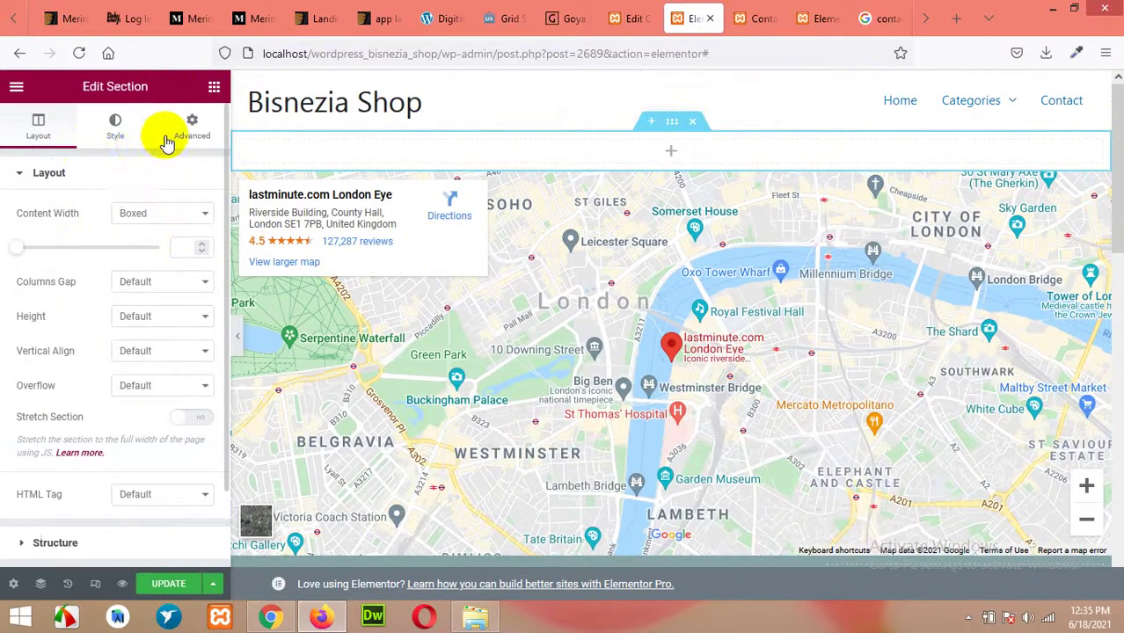
left_click_drag(171, 245, 647, 153)
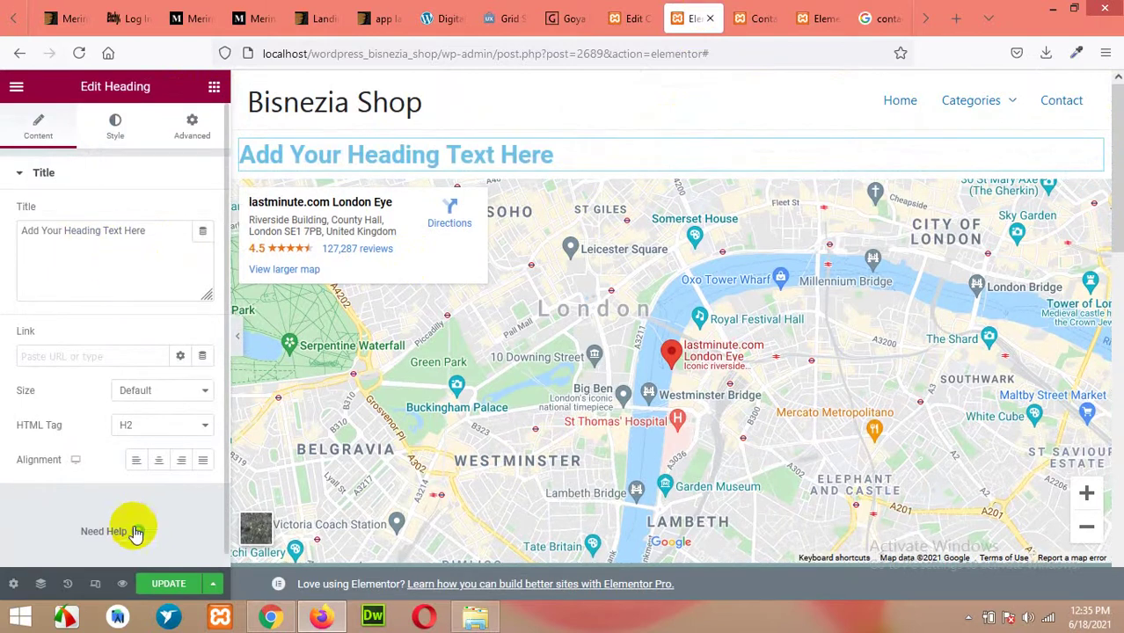
Centre the heading, make it size XXL, and retitle it 'Get In Touch'.
left_click(158, 460)
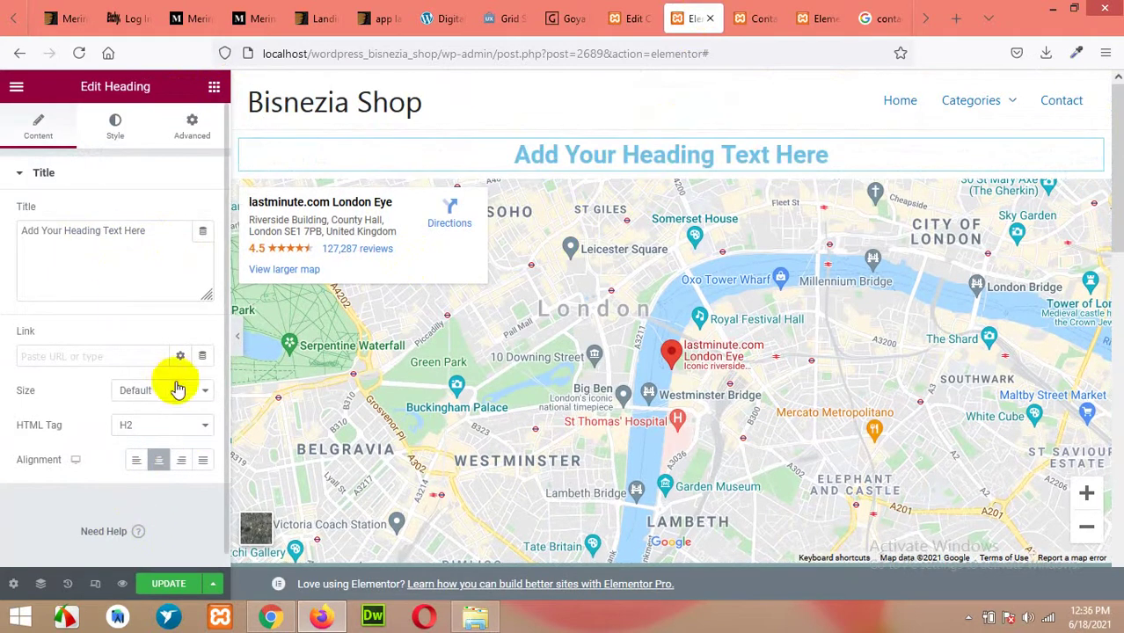
left_click(147, 401)
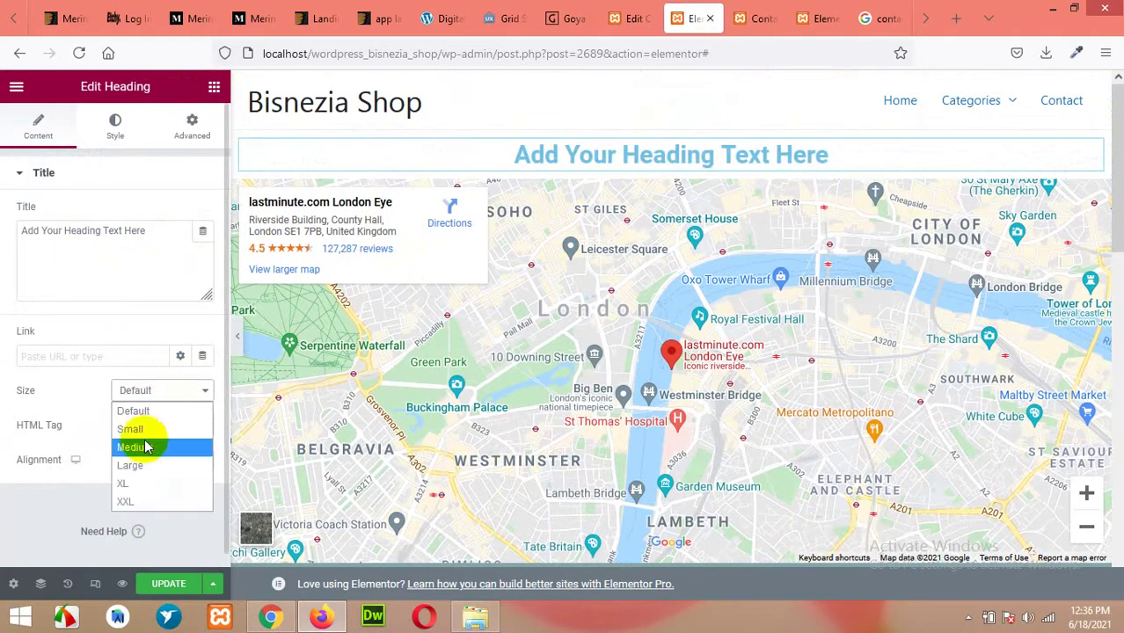
left_click(144, 498)
left_click_drag(145, 239, 3, 228)
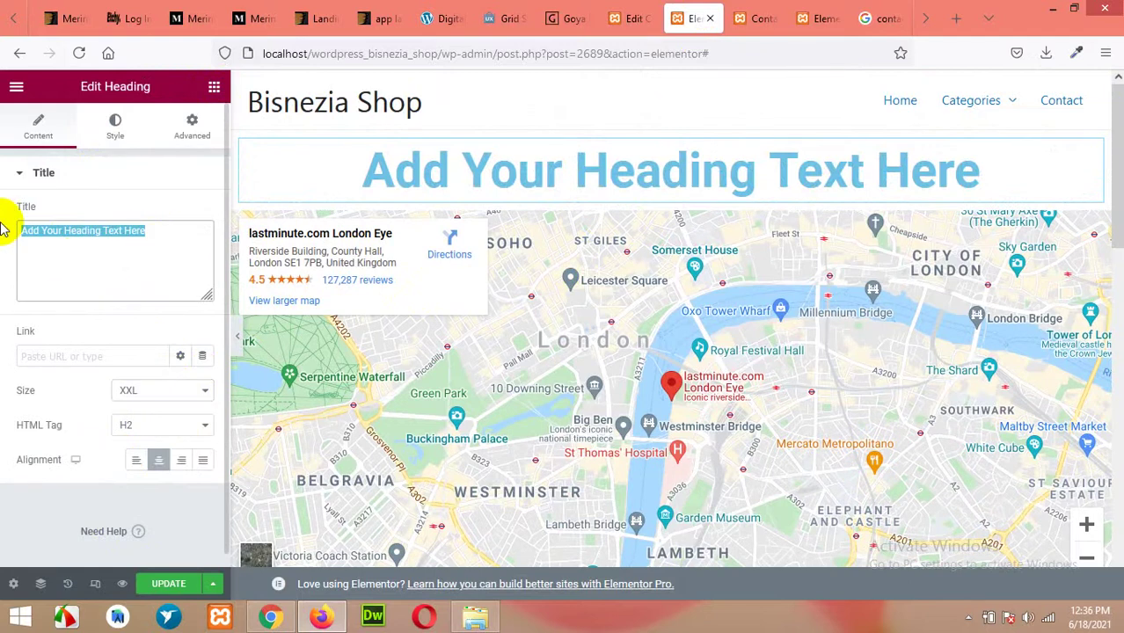
type("G")
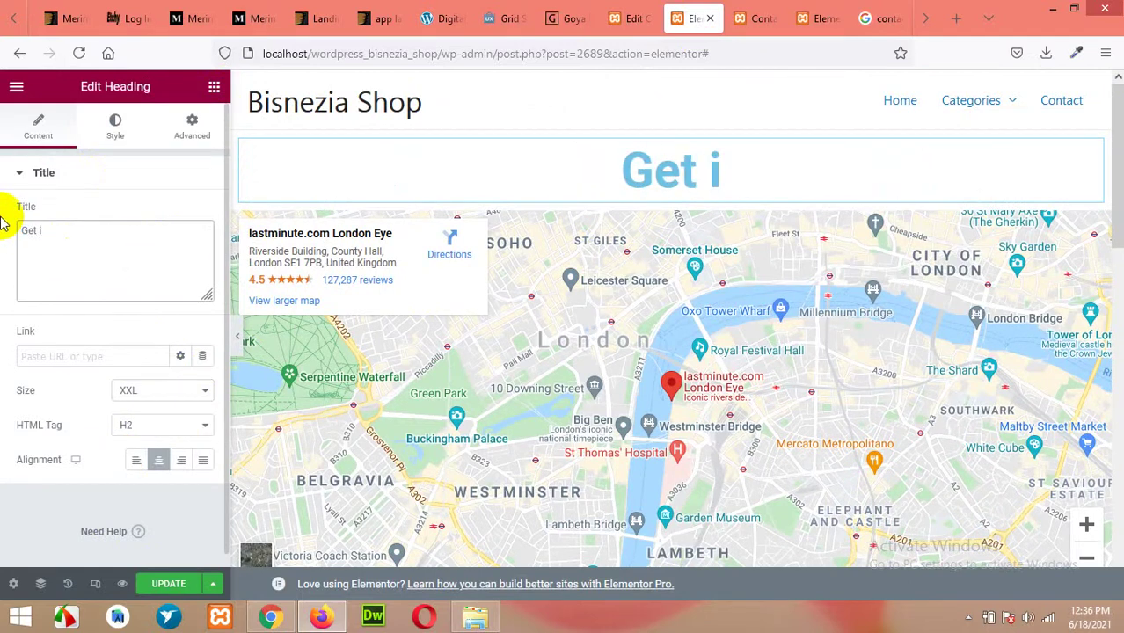
type("et In GT")
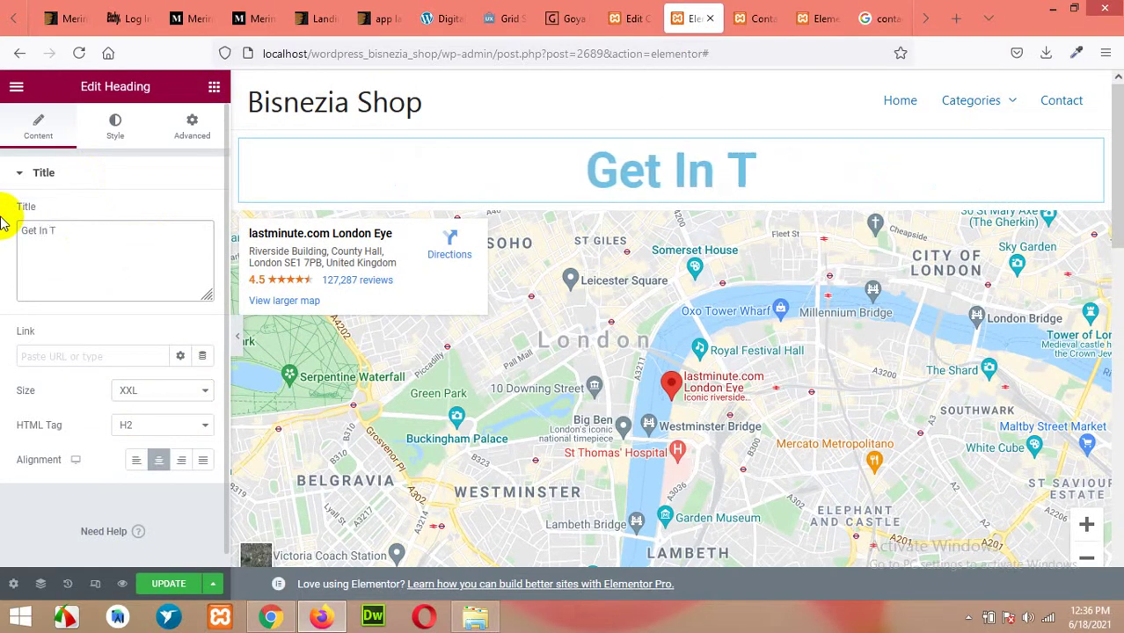
type("ourch")
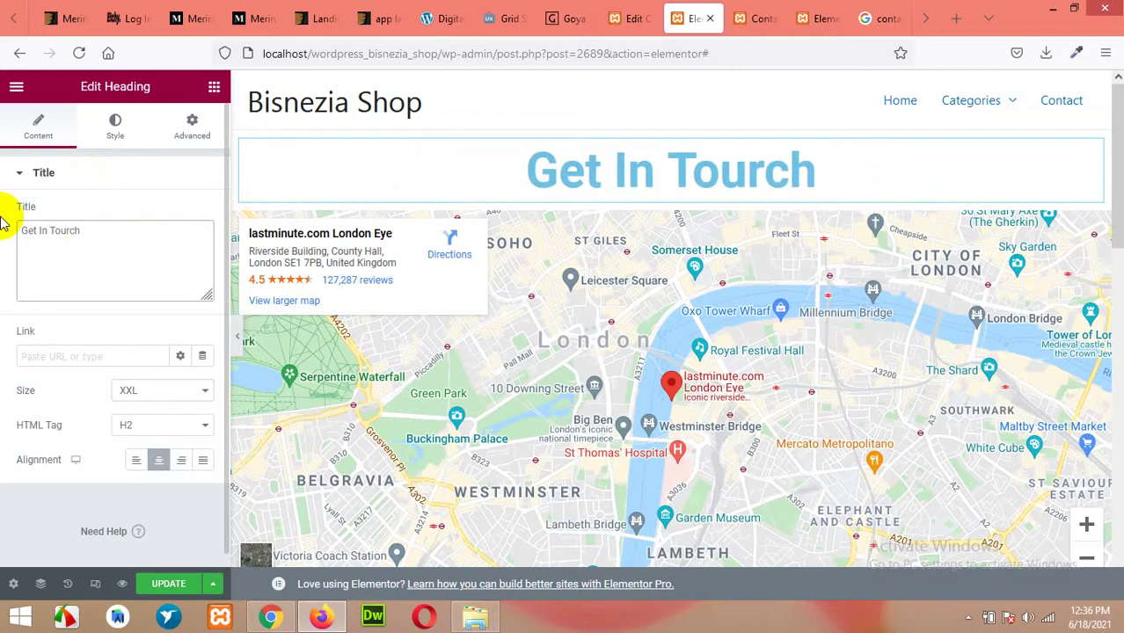
key("BackSpace")
key("BackSpace")
key("BackSpace")
type("ch")
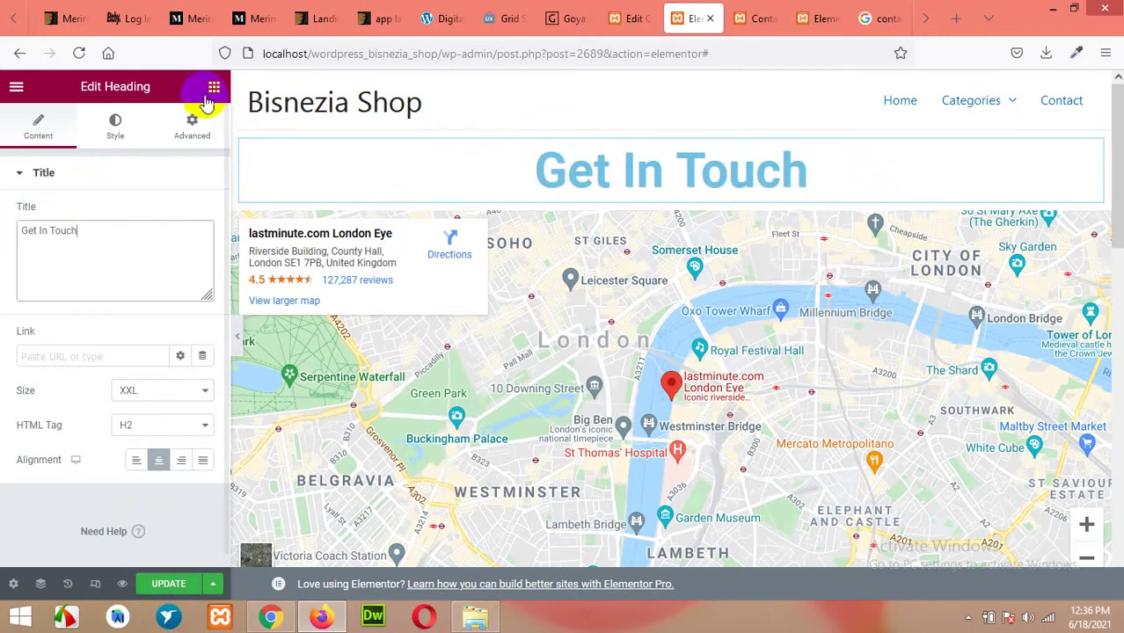
Give the heading a 20 px margin on every side.
left_click(192, 123)
left_click(49, 231)
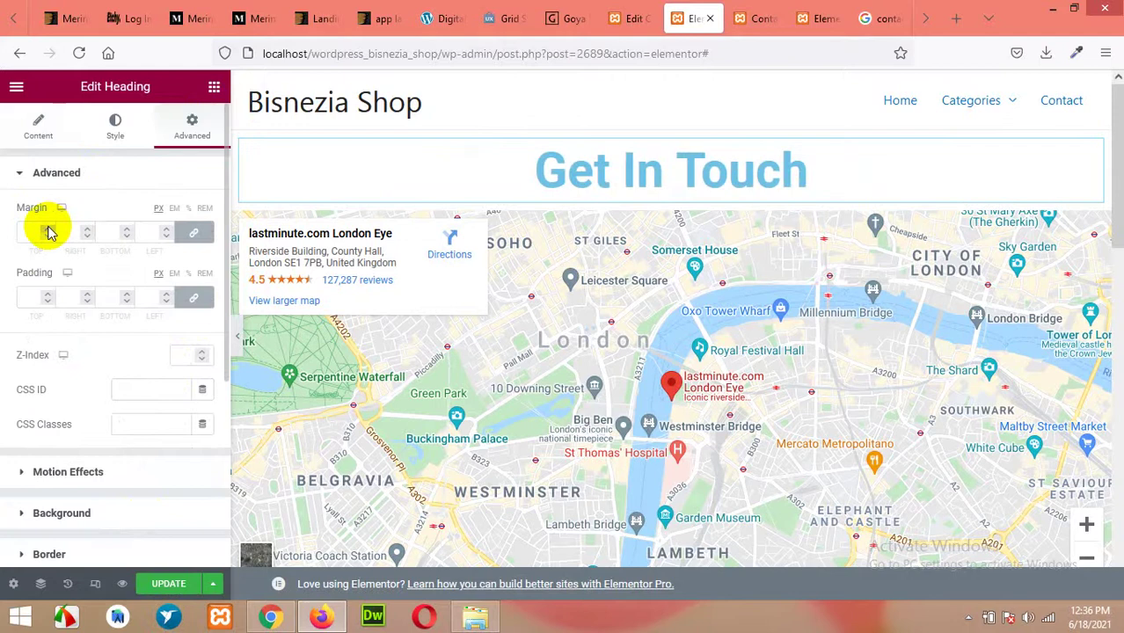
left_click(48, 231)
left_click(48, 231)
left_click(48, 231)
left_click(48, 231)
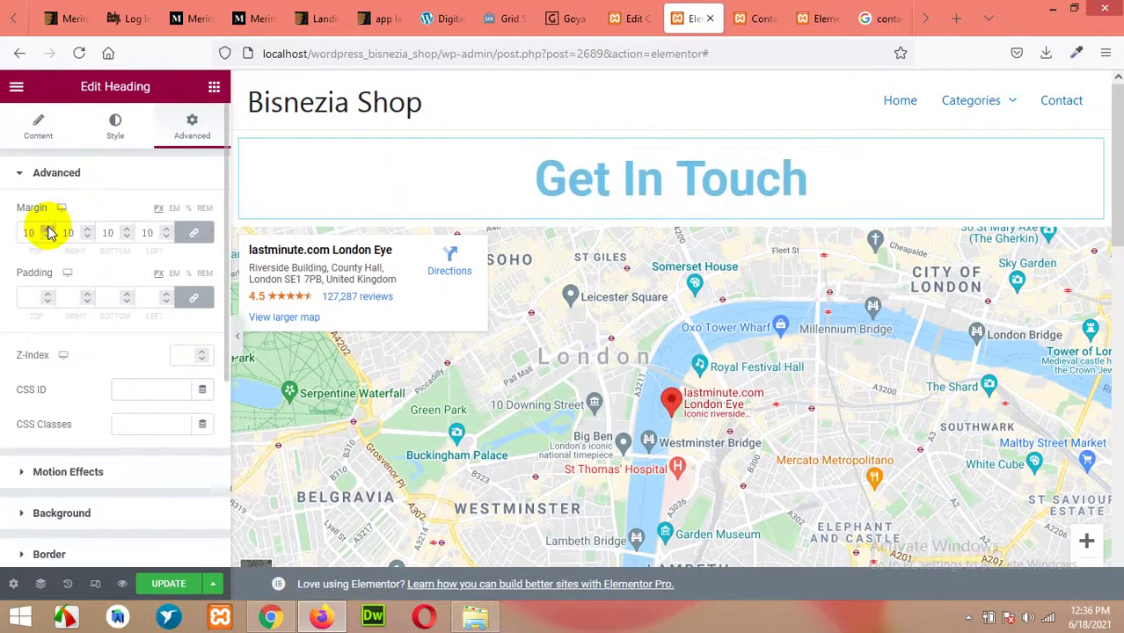
left_click(49, 231)
left_click(48, 231)
left_click(48, 232)
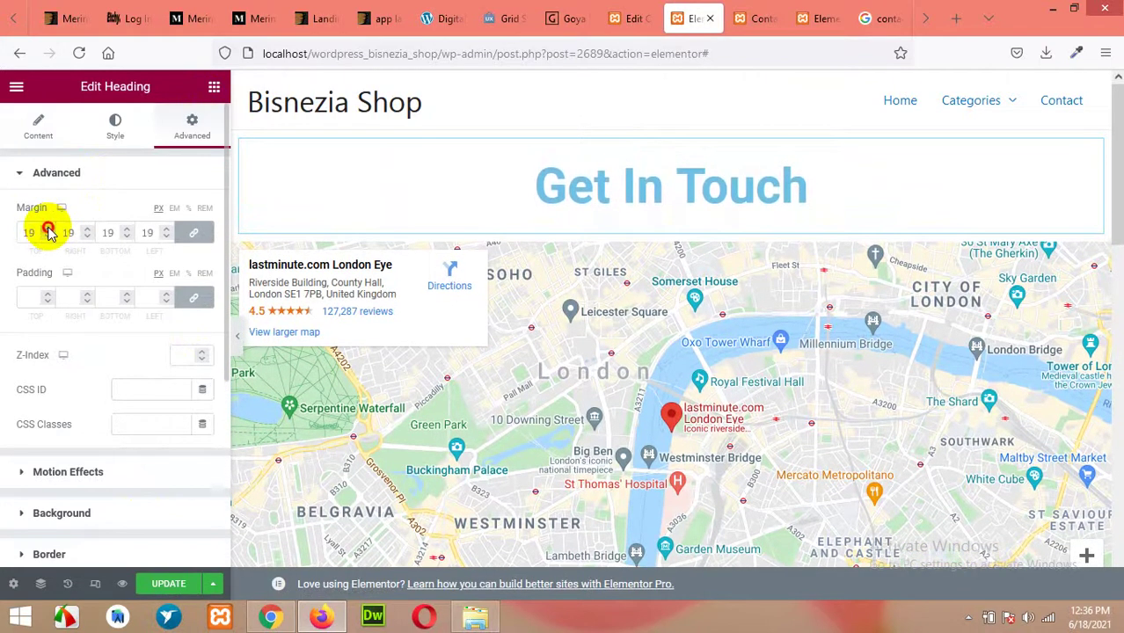
left_click(49, 232)
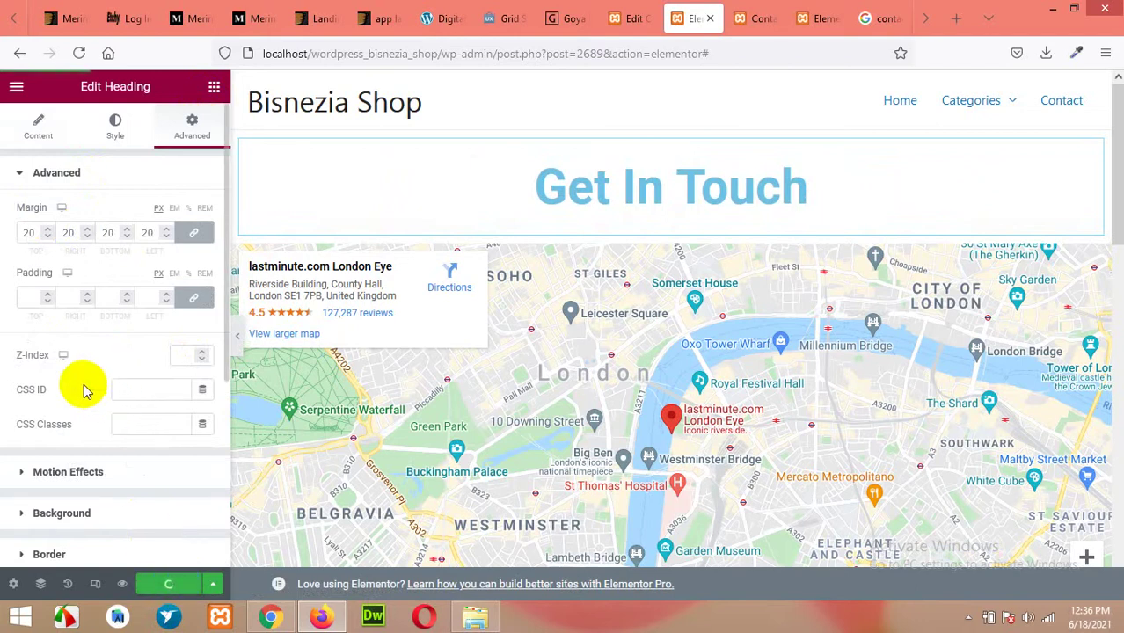
scroll(448, 359, "down", 5)
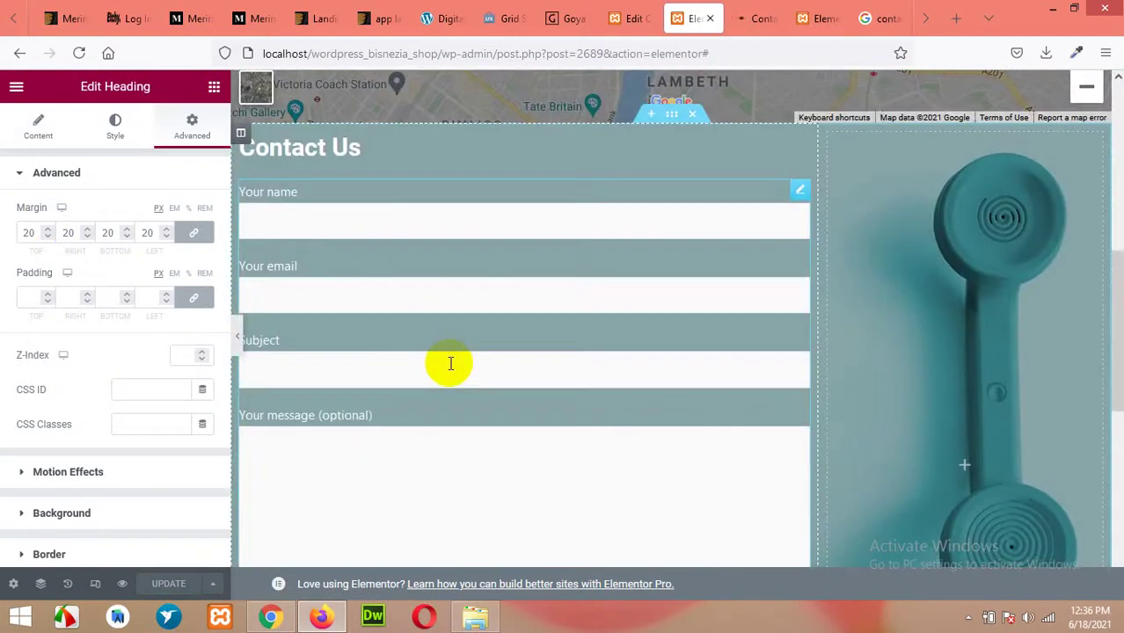
scroll(451, 364, "up", 2)
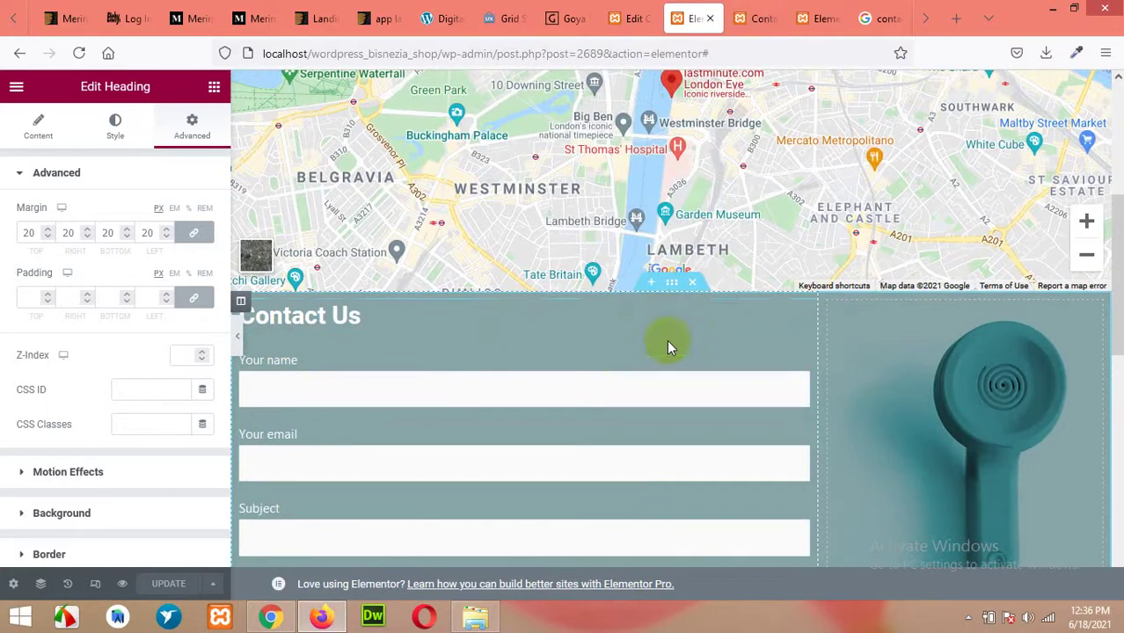
Set the teal Contact Us section's linked padding to 20 px on all sides.
left_click(671, 285)
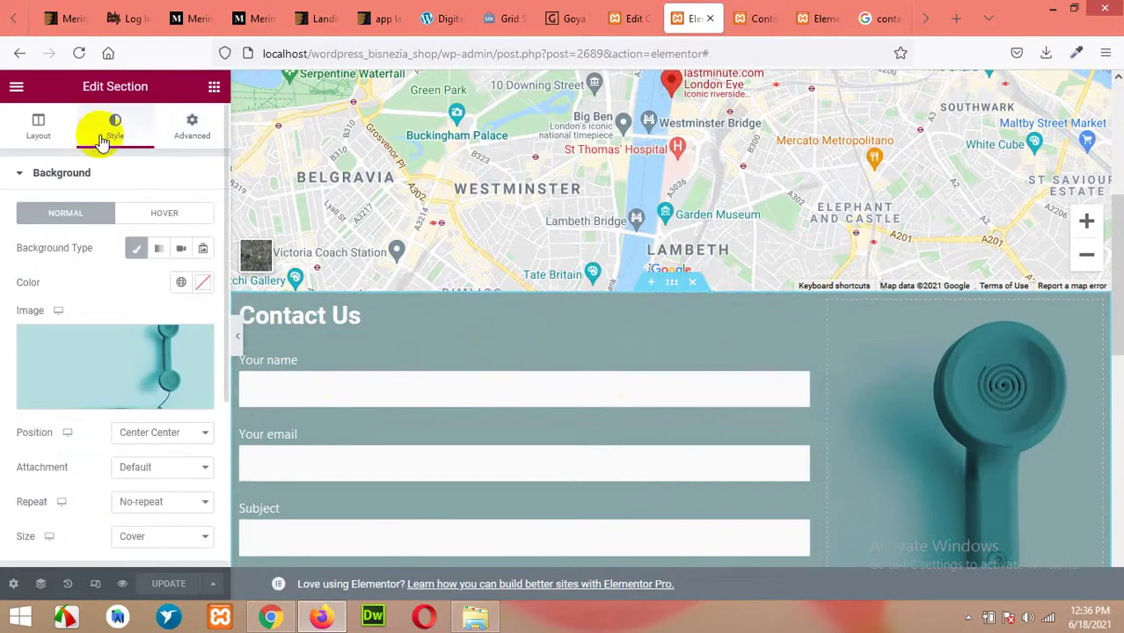
left_click(201, 128)
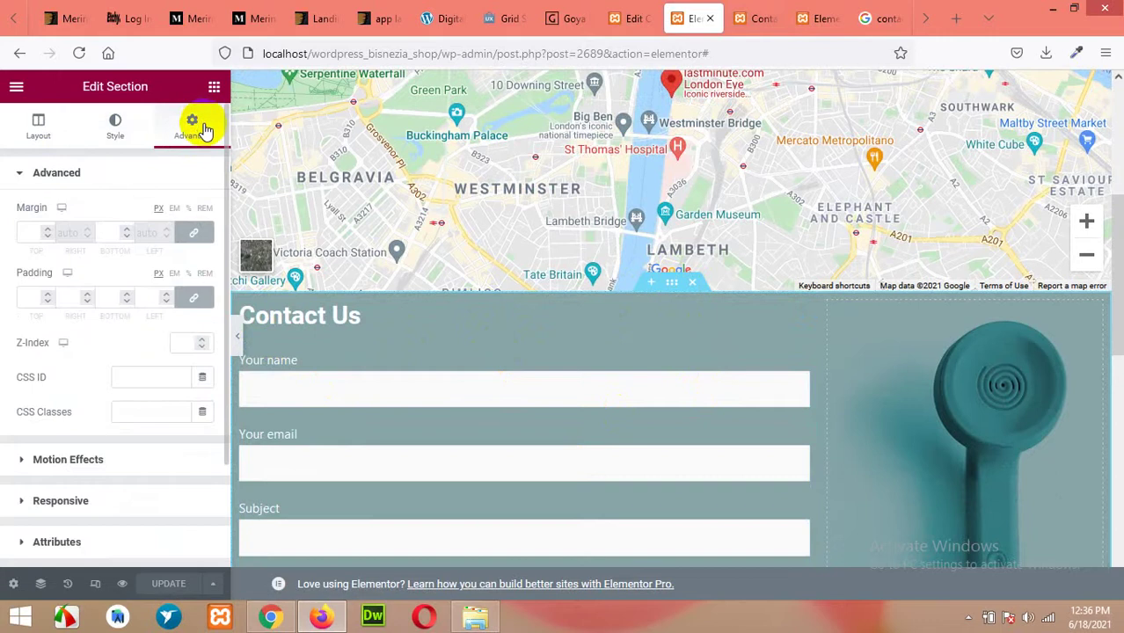
left_click(47, 294)
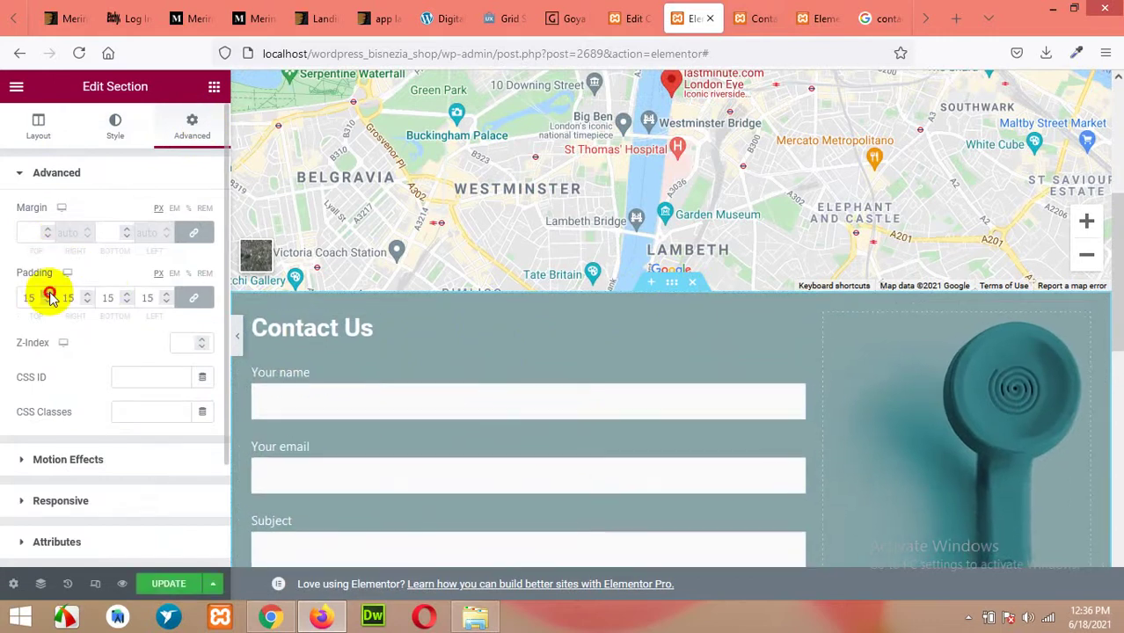
left_click_drag(50, 297, 50, 297)
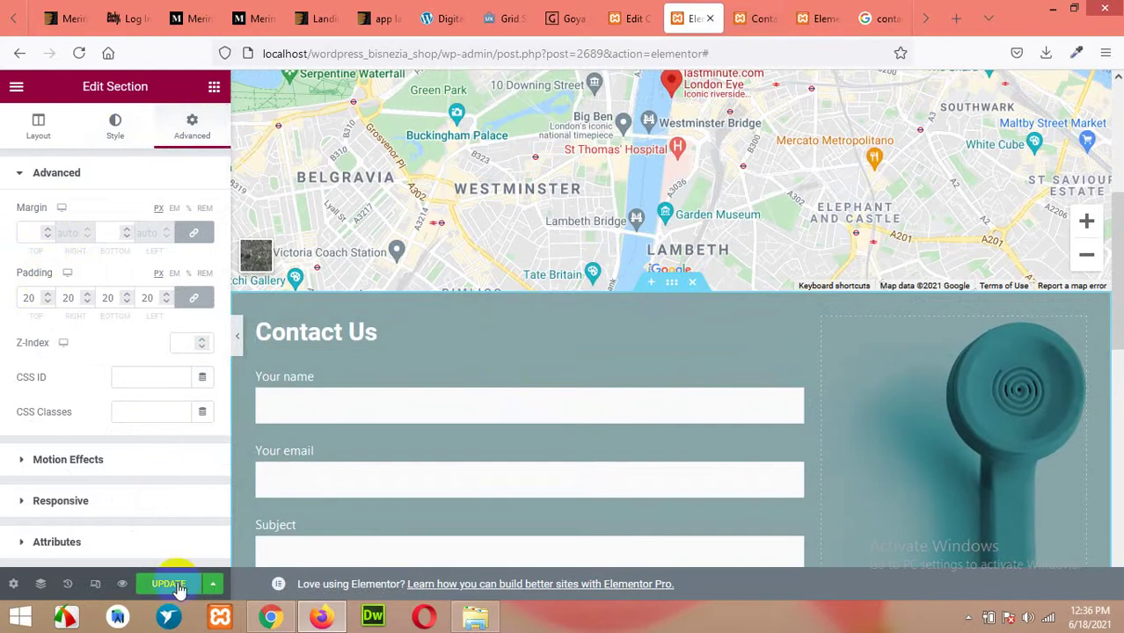
Insert a section with three equal columns above the Contact Us section.
left_click(650, 285)
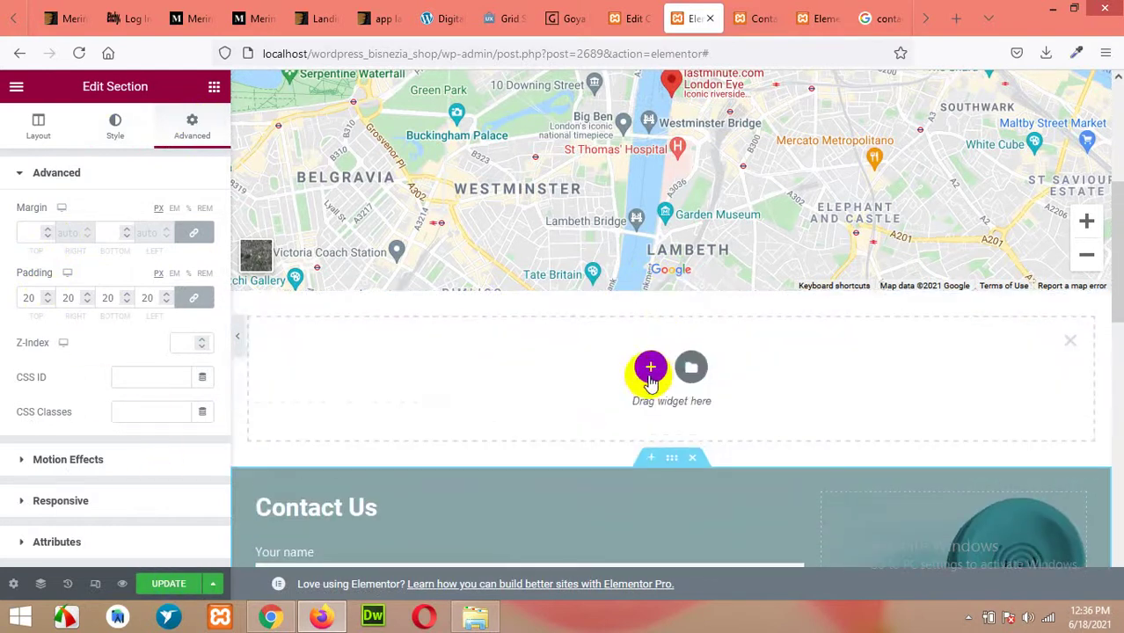
left_click(651, 368)
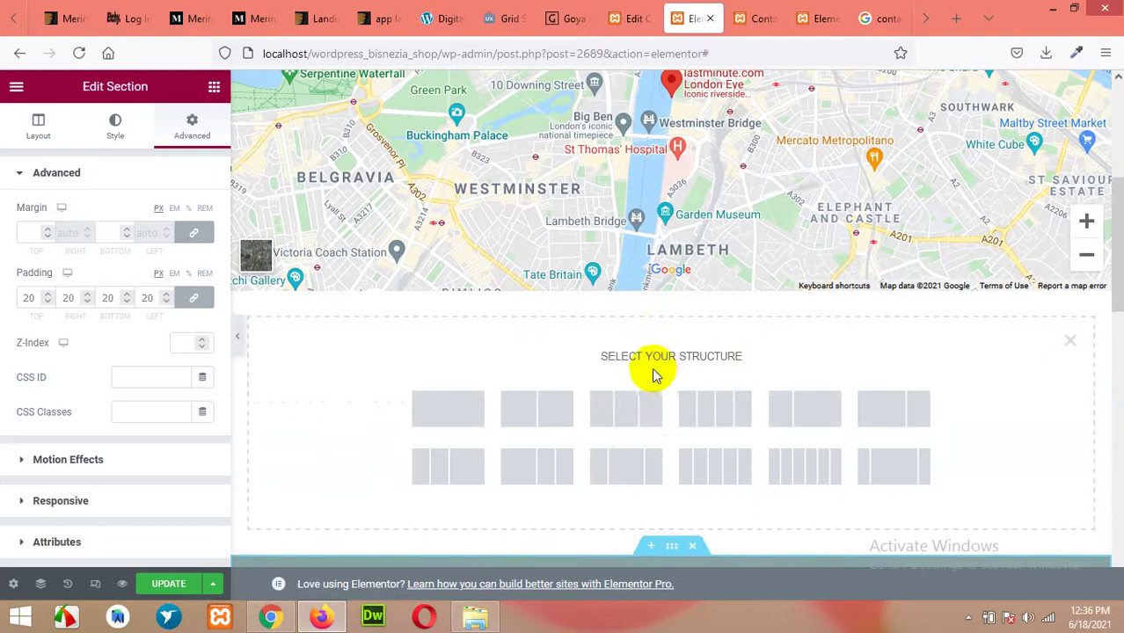
left_click(629, 419)
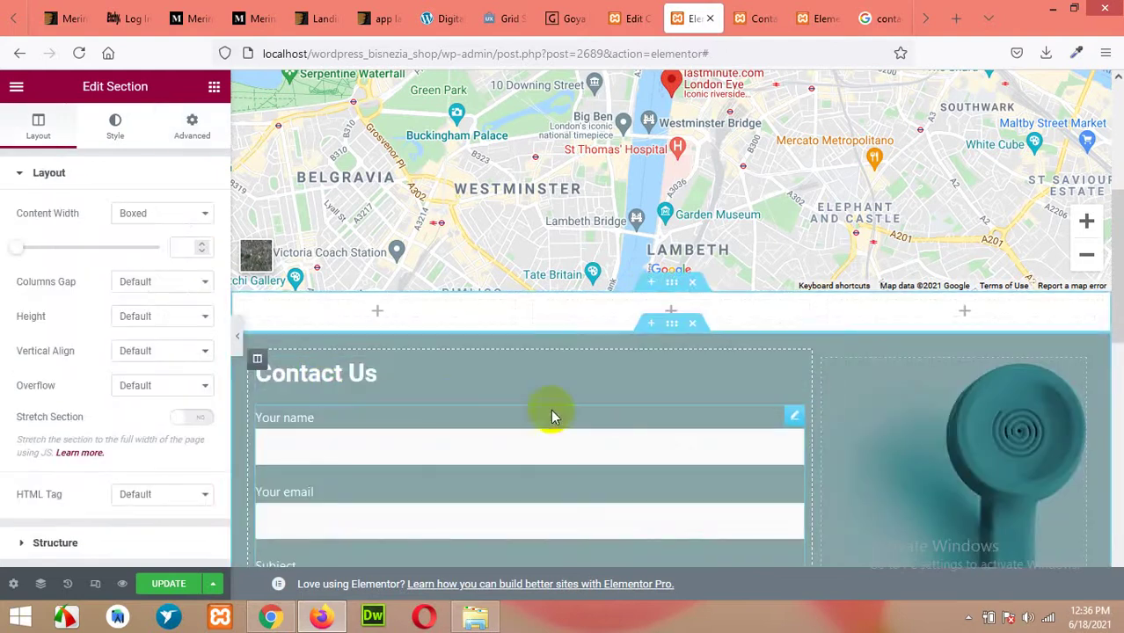
Drag an Icon Box widget into the first empty column.
left_click(213, 88)
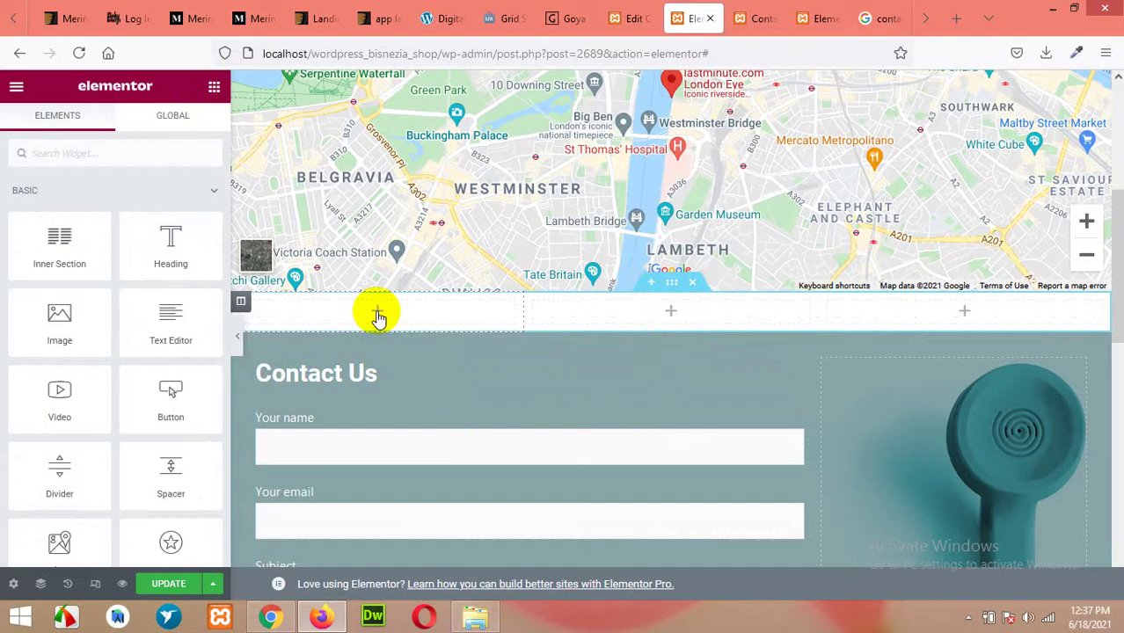
scroll(140, 347, "down", 3)
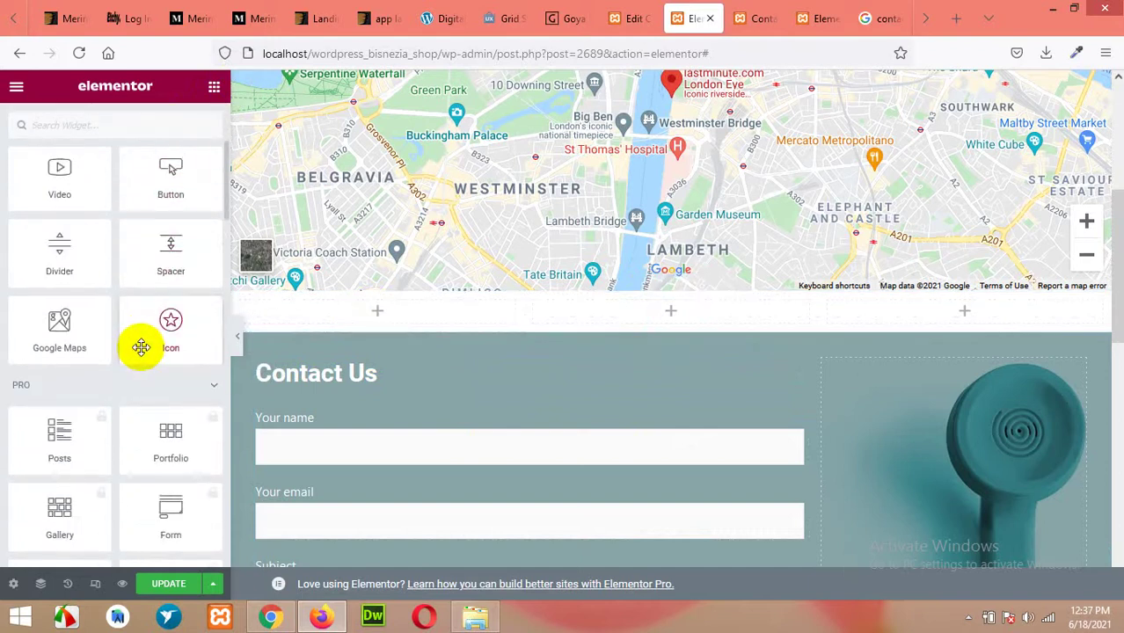
scroll(139, 345, "up", 2)
scroll(141, 350, "down", 12)
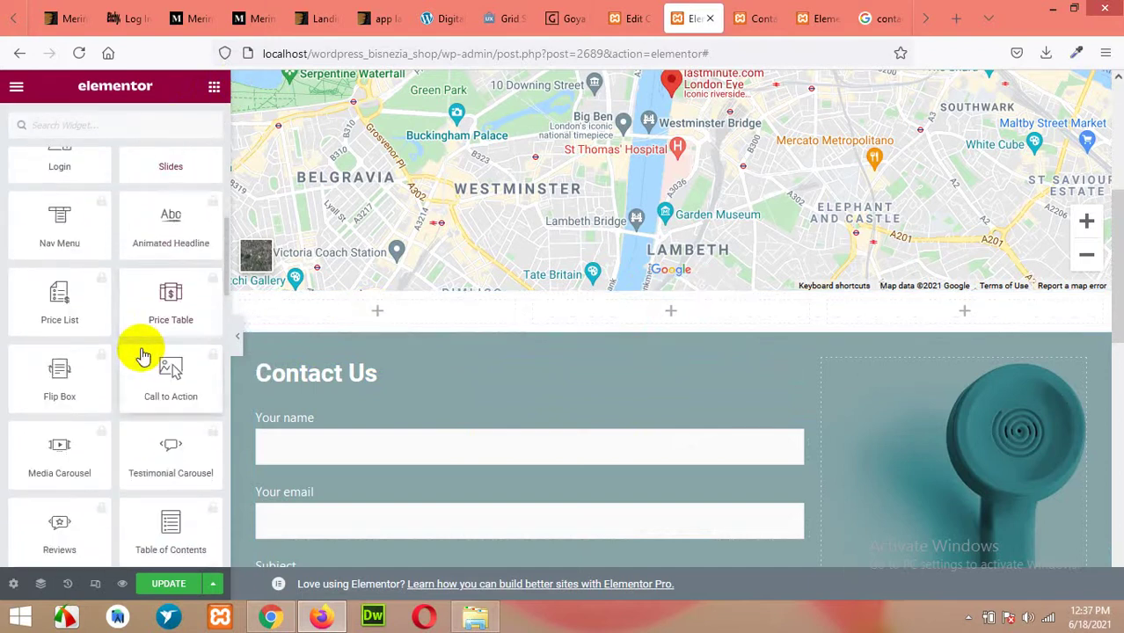
scroll(142, 350, "down", 5)
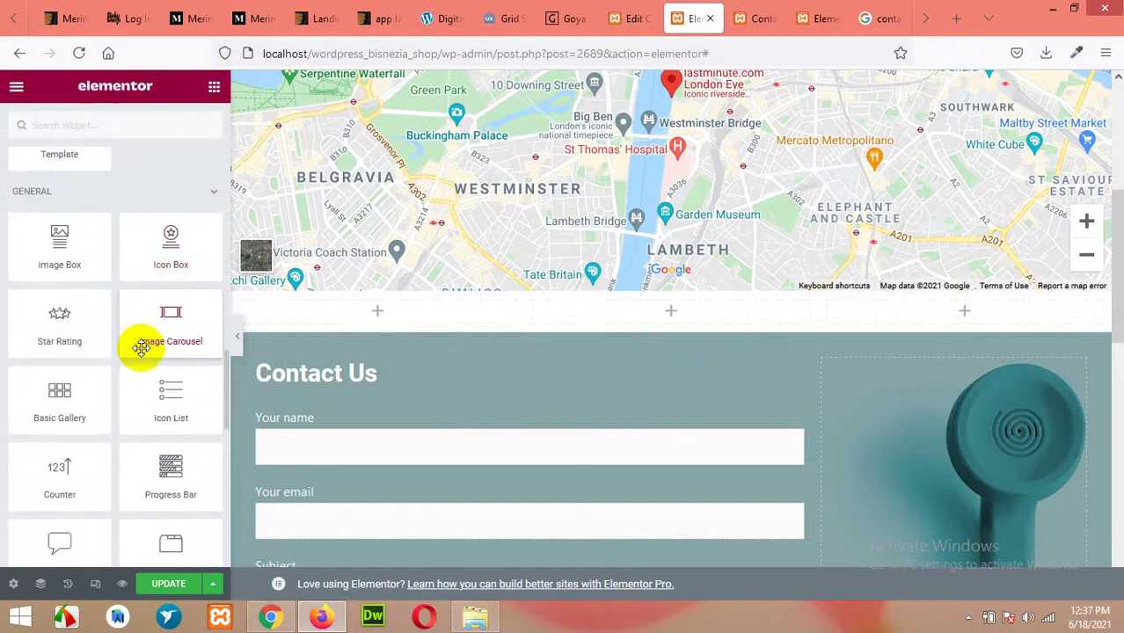
scroll(79, 356, "down", 1)
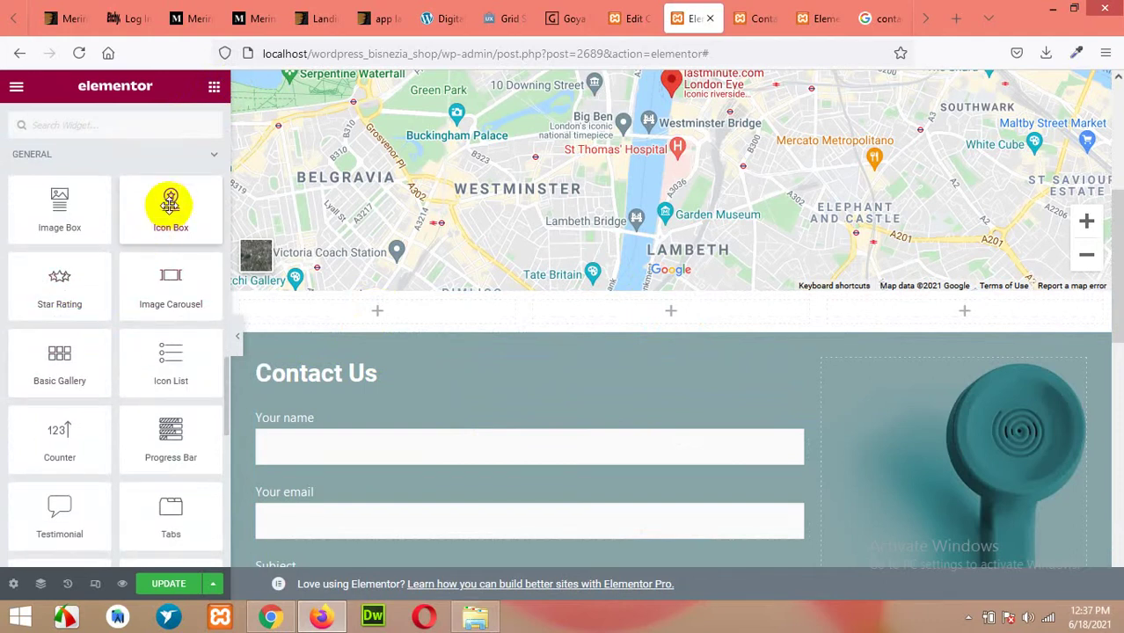
left_click_drag(163, 206, 367, 316)
Review the finished Get In Touch reference page, then return to the editor.
left_click(800, 14)
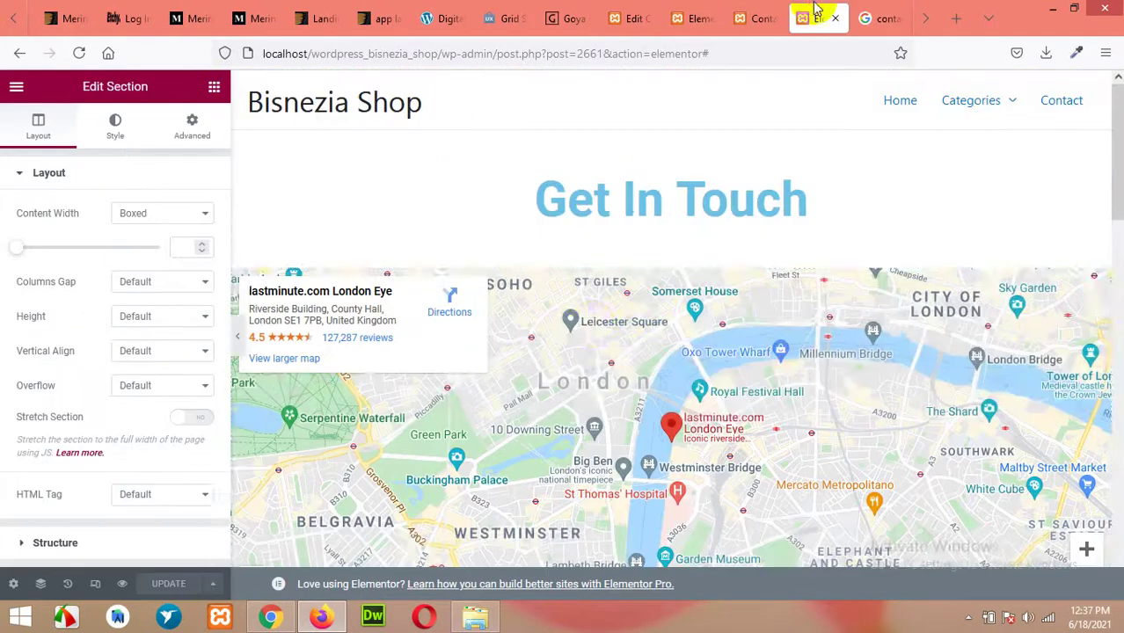
scroll(595, 335, "down", 4)
scroll(595, 335, "down", 3)
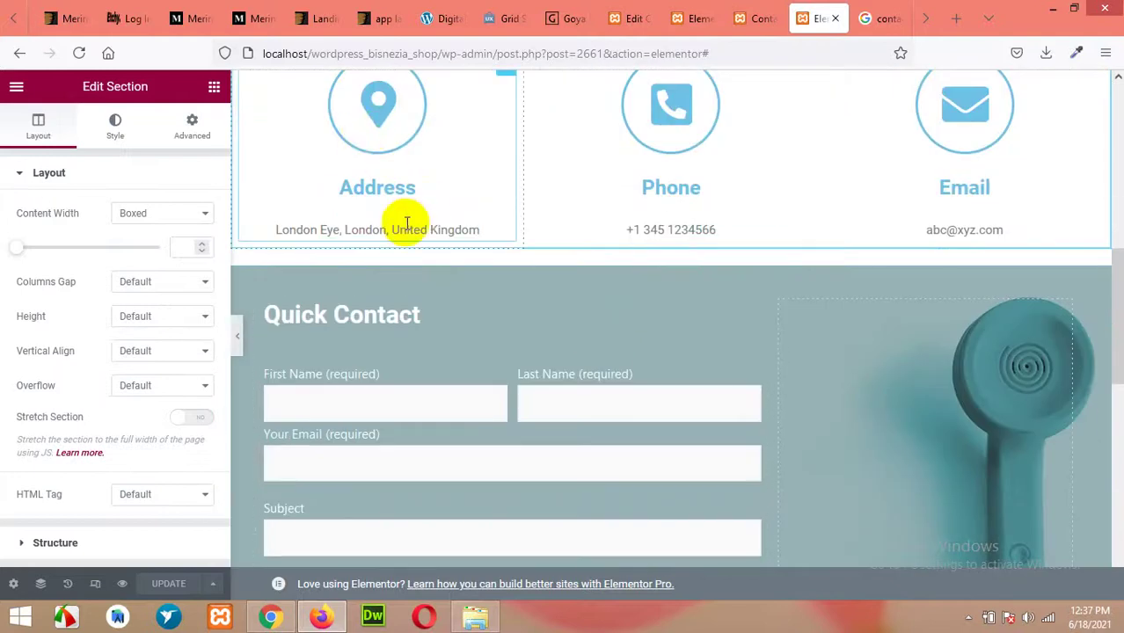
left_click(723, 10)
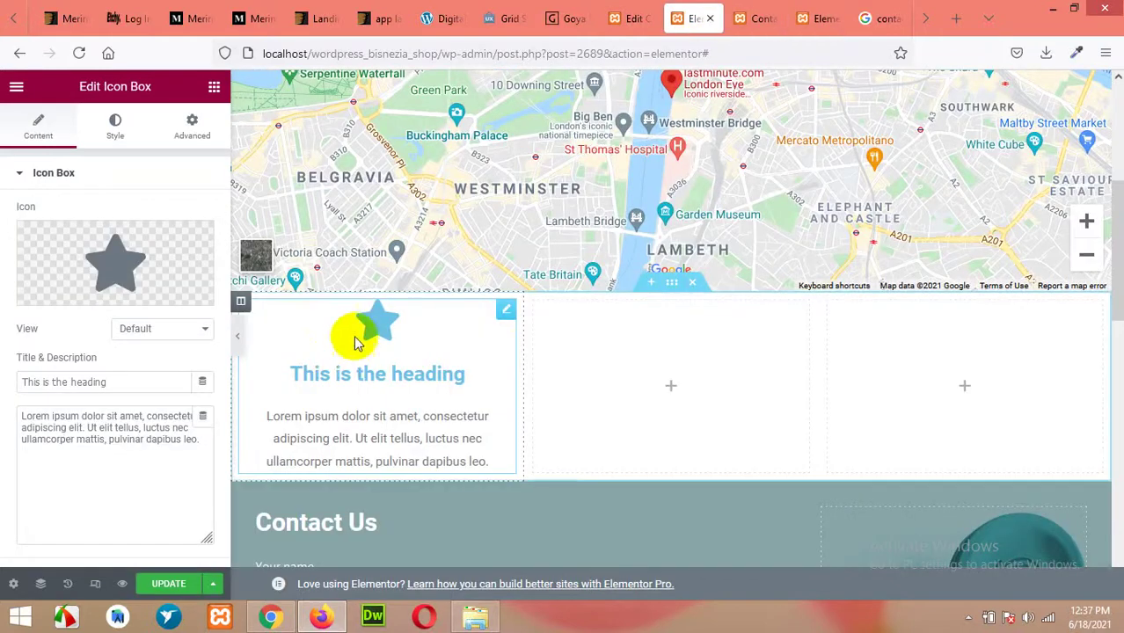
Search the Icon Library for 'map' and insert the Map marker icon.
left_click(114, 255)
left_click(516, 145)
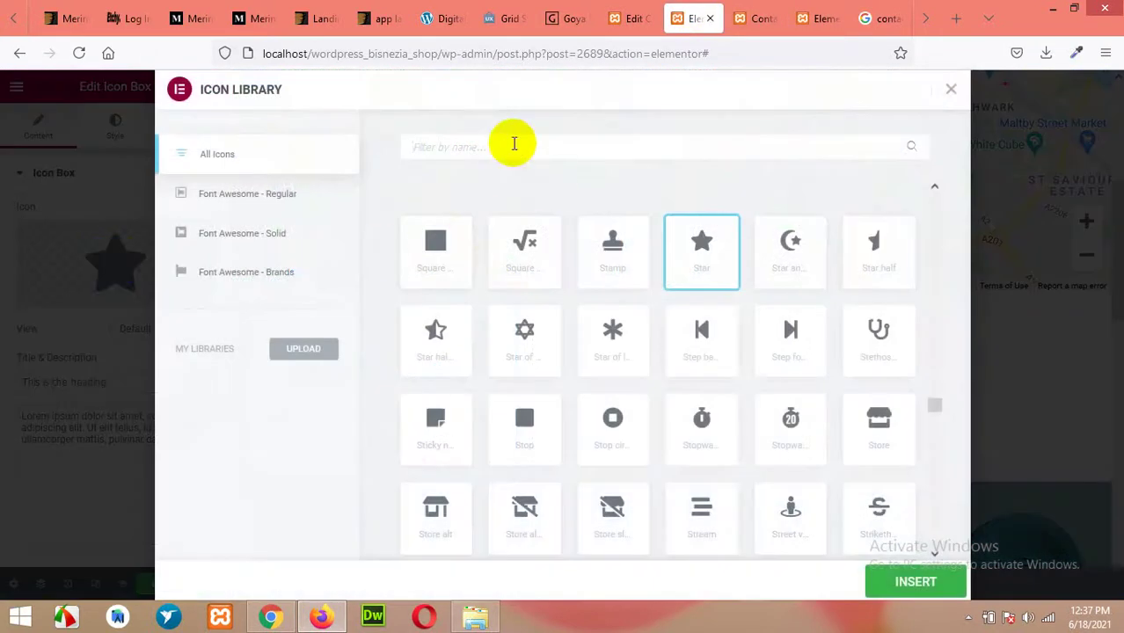
type("goo")
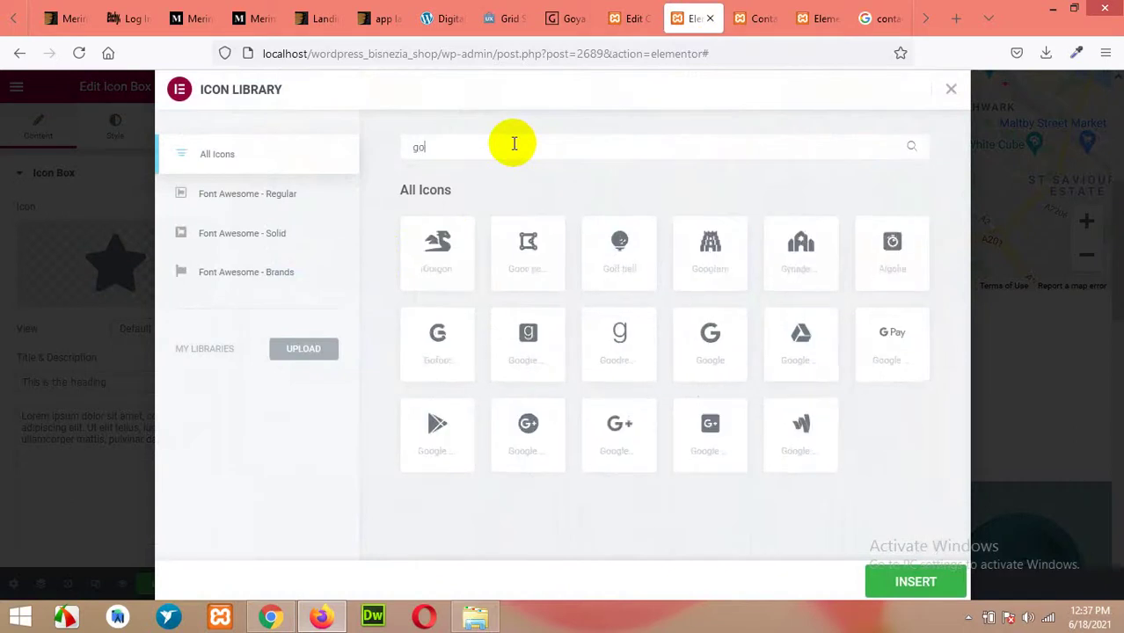
key("BackSpace")
key("BackSpace")
key("BackSpace")
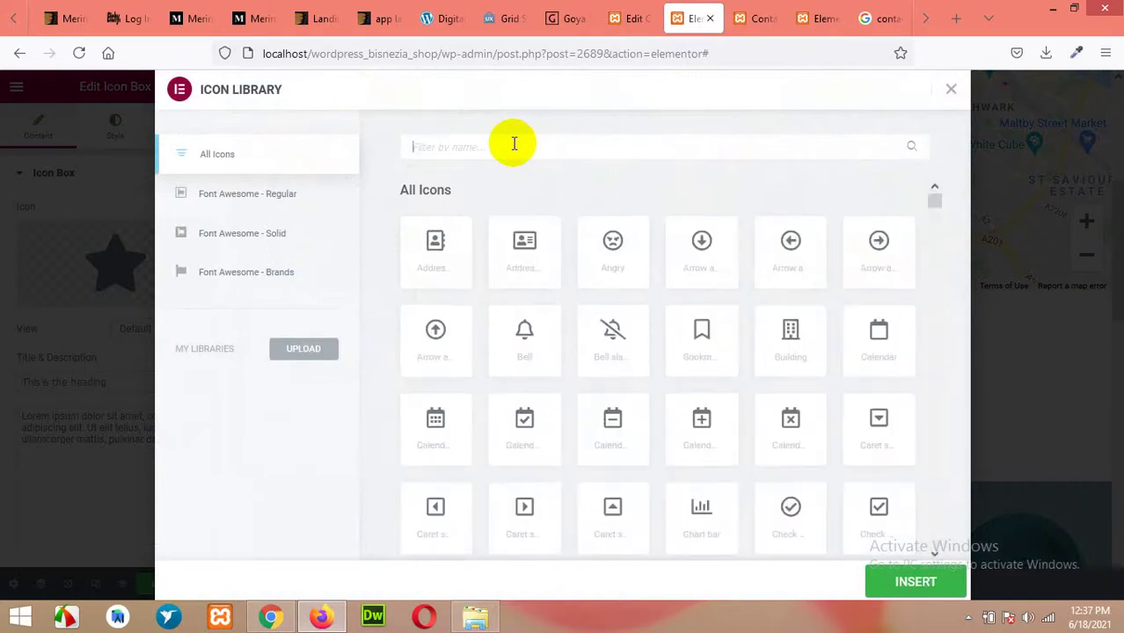
type("map")
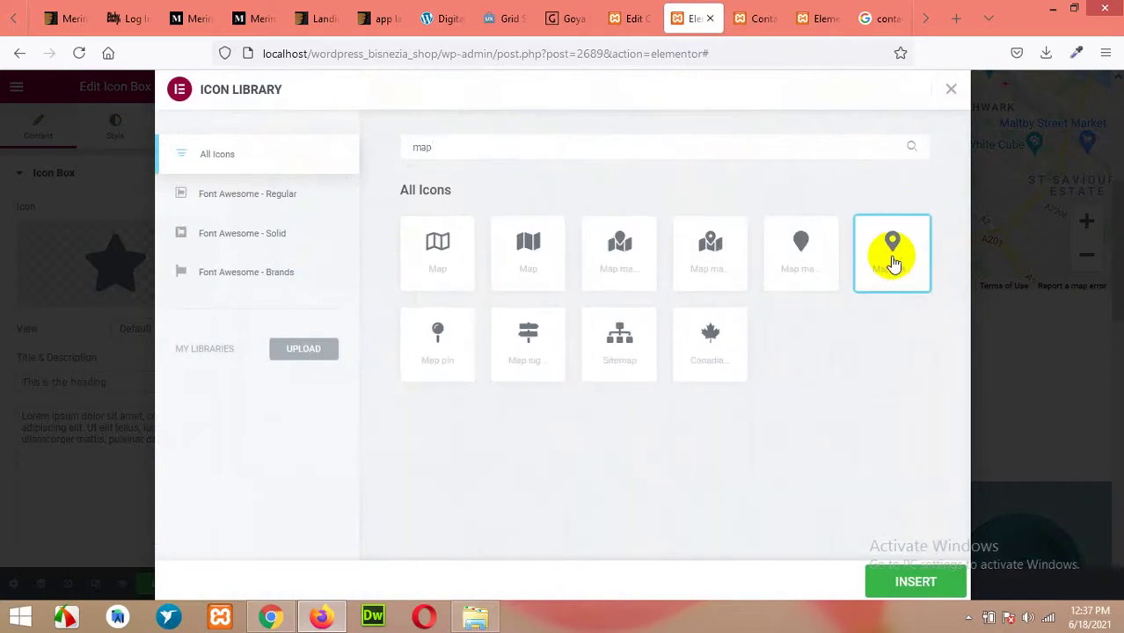
left_click(886, 580)
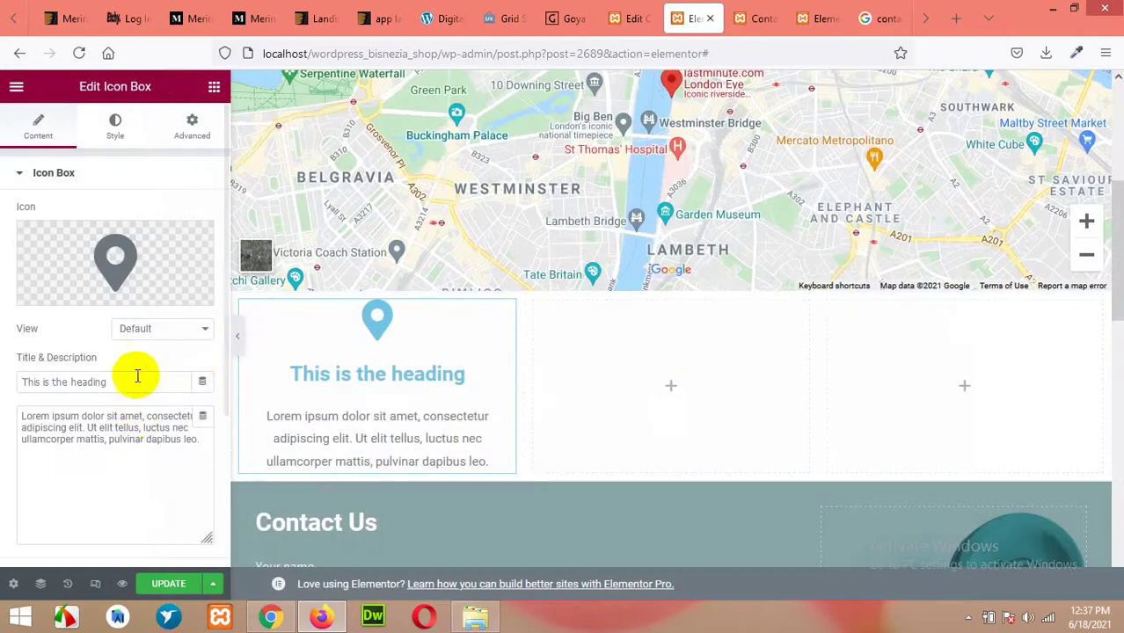
Title the icon box 'Address' and copy the map's London Eye location text.
left_click_drag(118, 382, 2, 382)
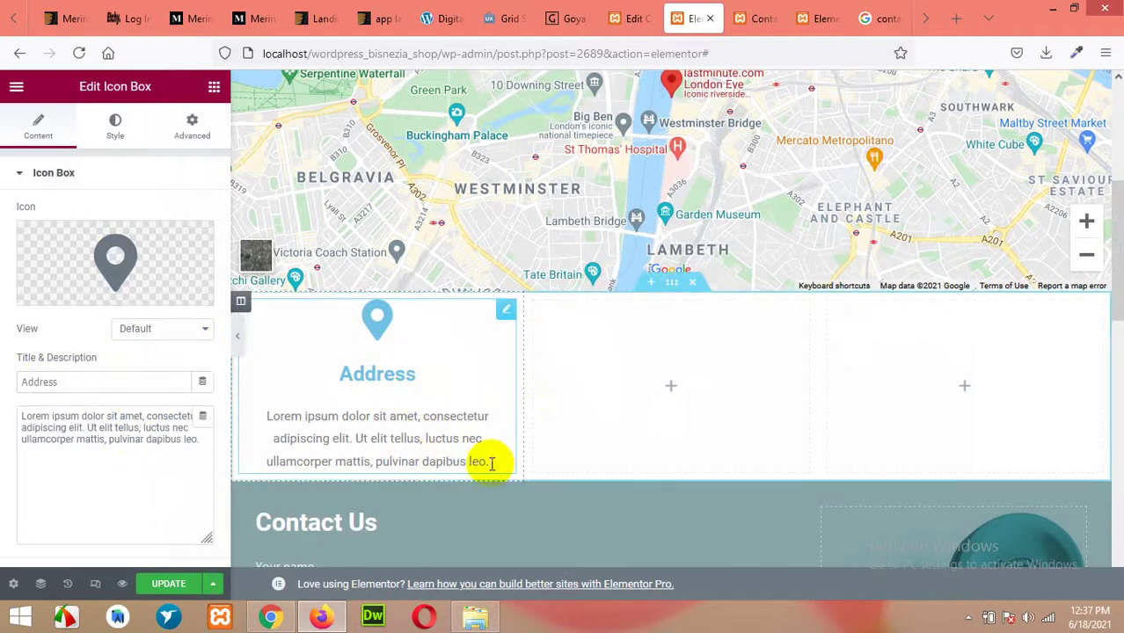
left_click_drag(186, 454, 3, 398)
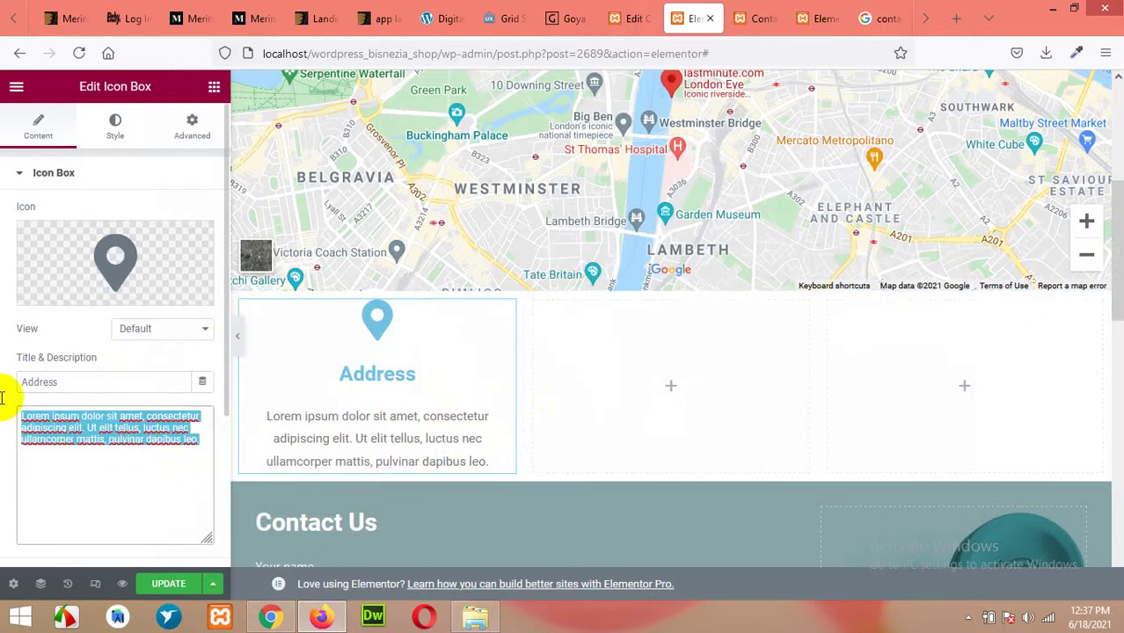
scroll(777, 338, "up", 3)
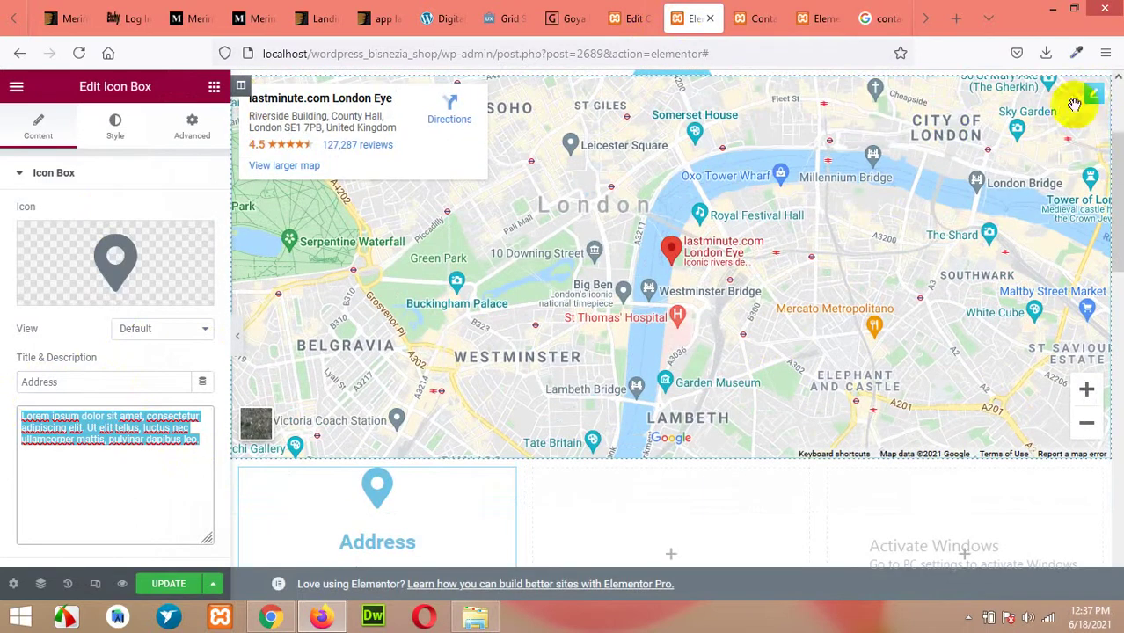
left_click(1094, 102)
left_click(39, 124)
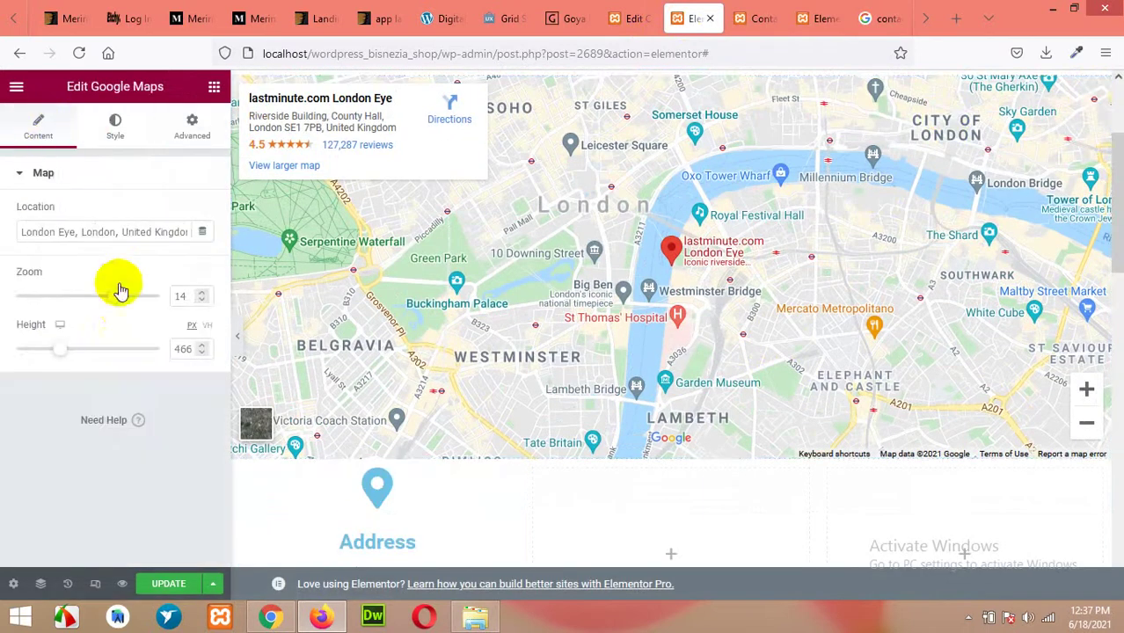
right_click(166, 231)
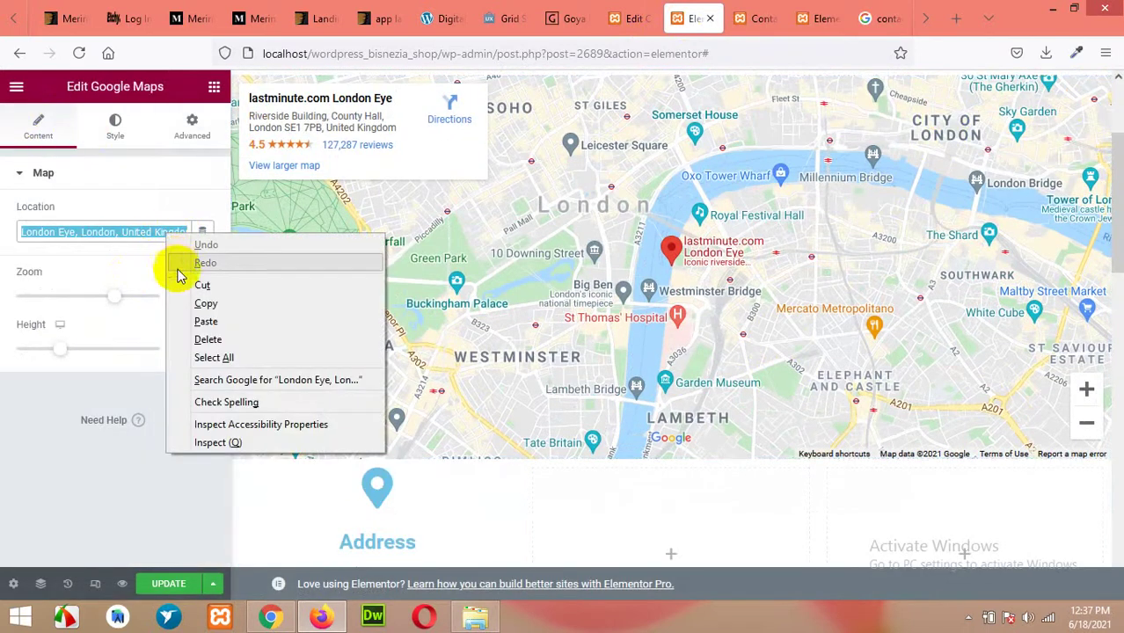
left_click(195, 298)
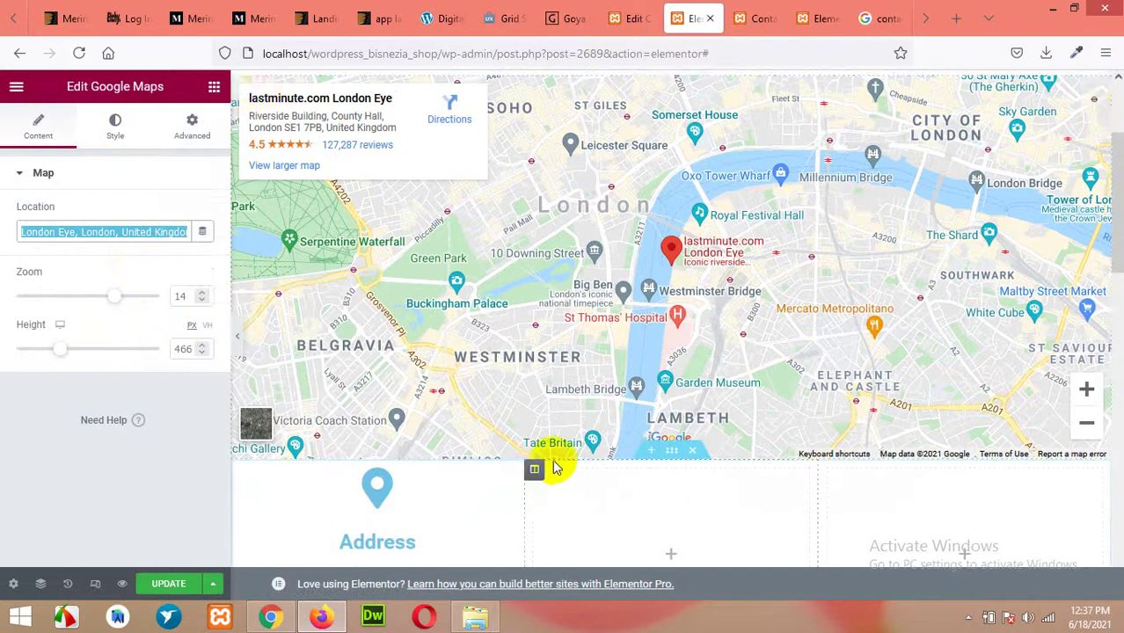
Paste 'London Eye, London, United Kingdom' as the icon box description.
scroll(556, 460, "down", 3)
left_click(401, 428)
left_click(183, 446)
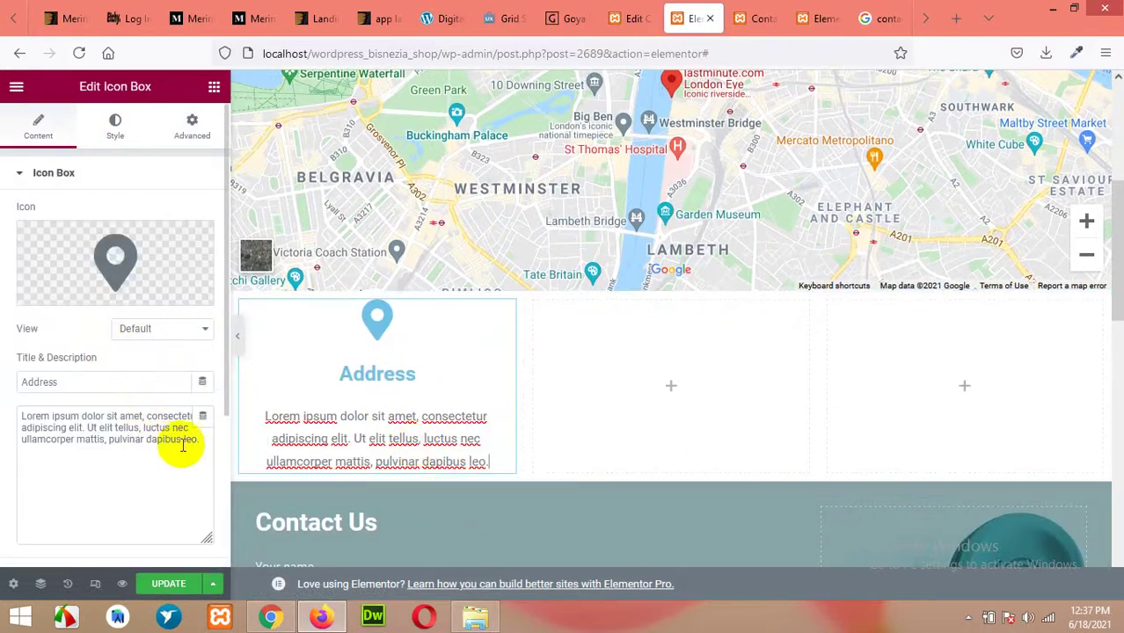
left_click_drag(197, 445, 2, 398)
right_click(45, 431)
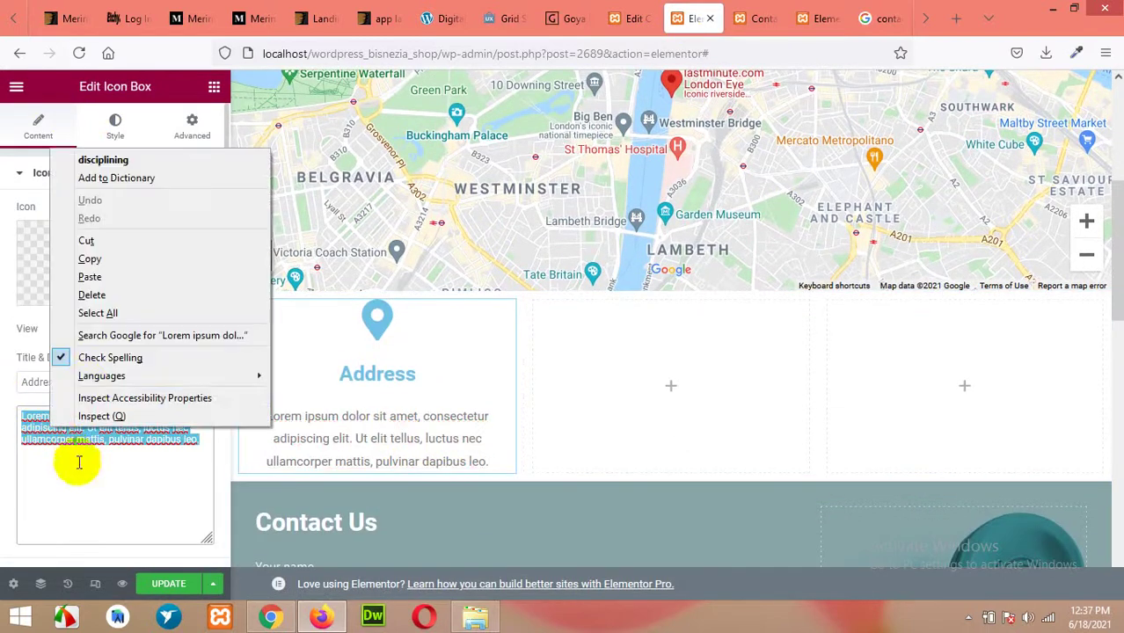
left_click(88, 280)
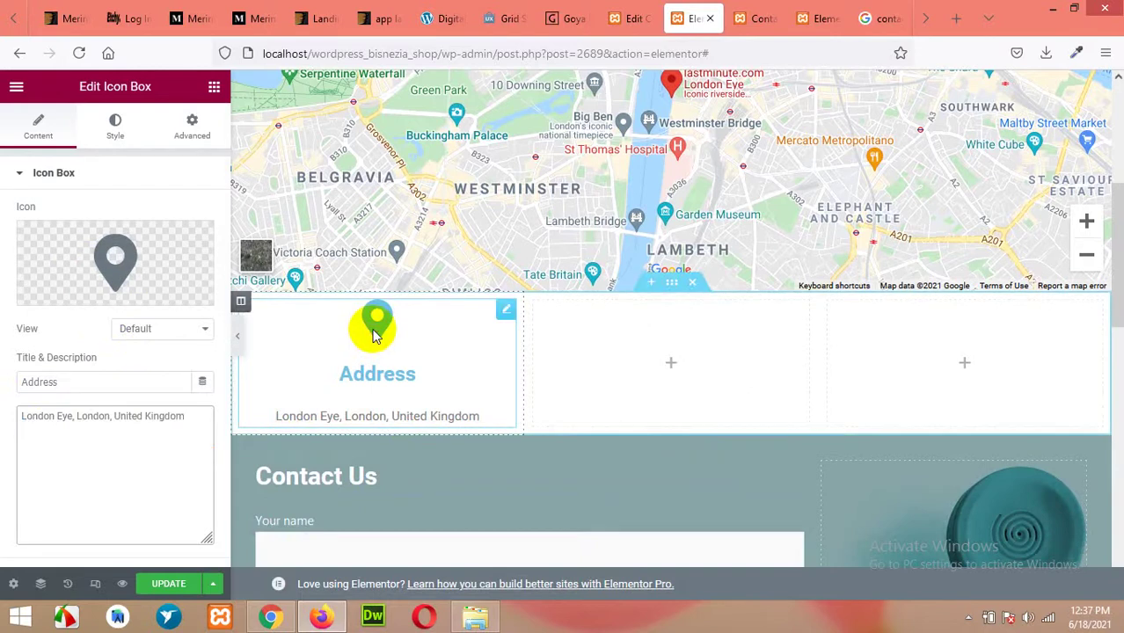
Switch the Address icon to the Framed view with a circular frame and size it to about 77.
left_click(114, 120)
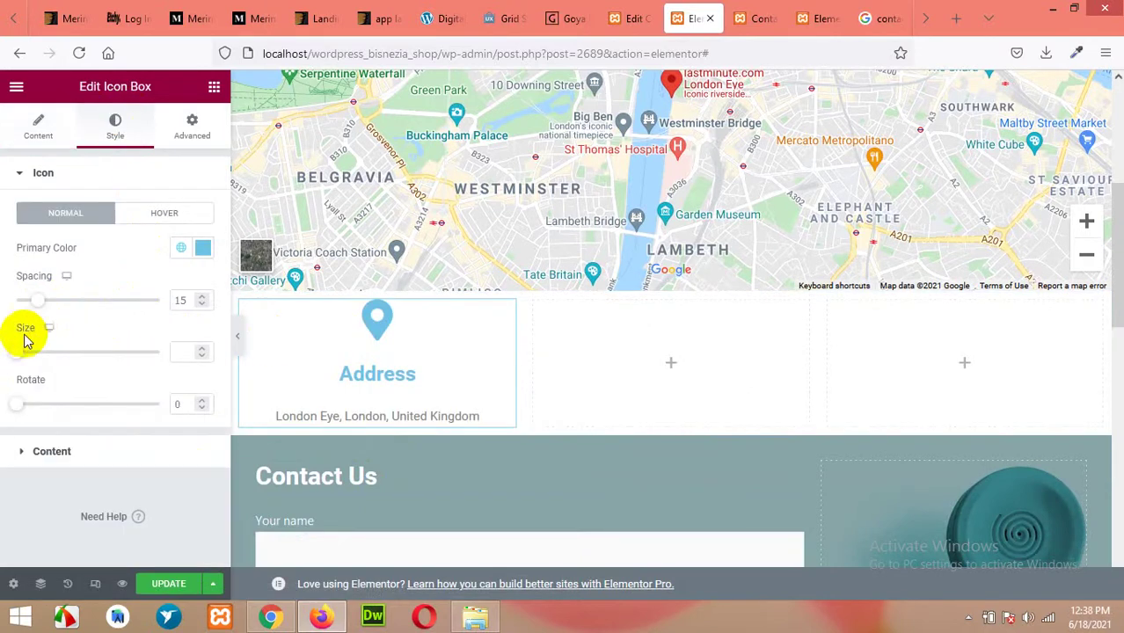
left_click_drag(41, 359, 67, 359)
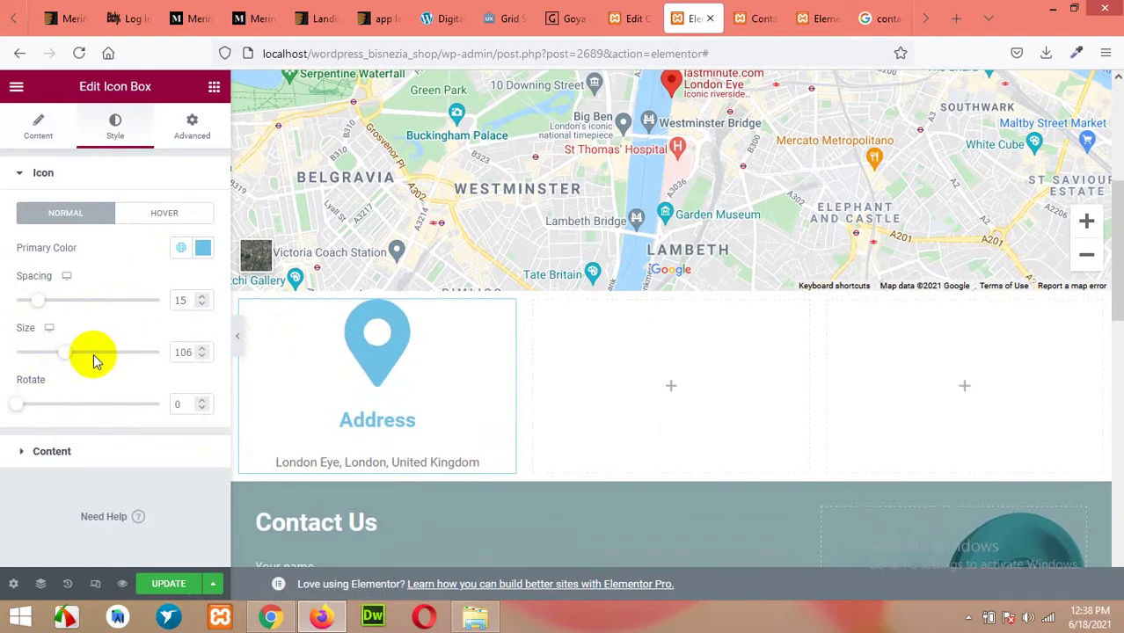
left_click(51, 125)
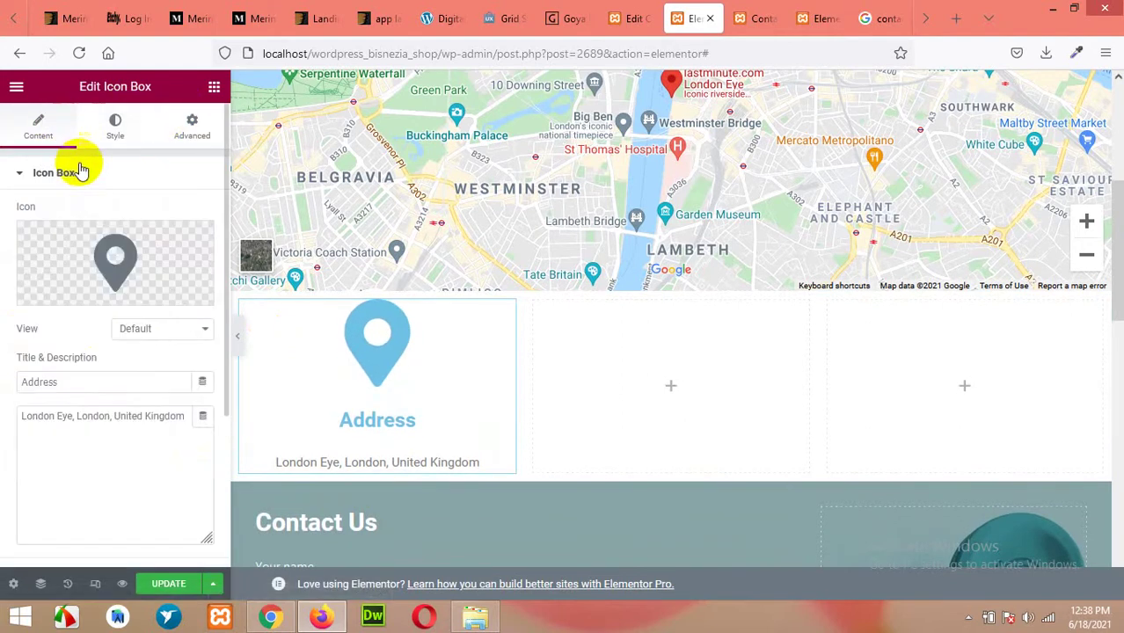
left_click(144, 335)
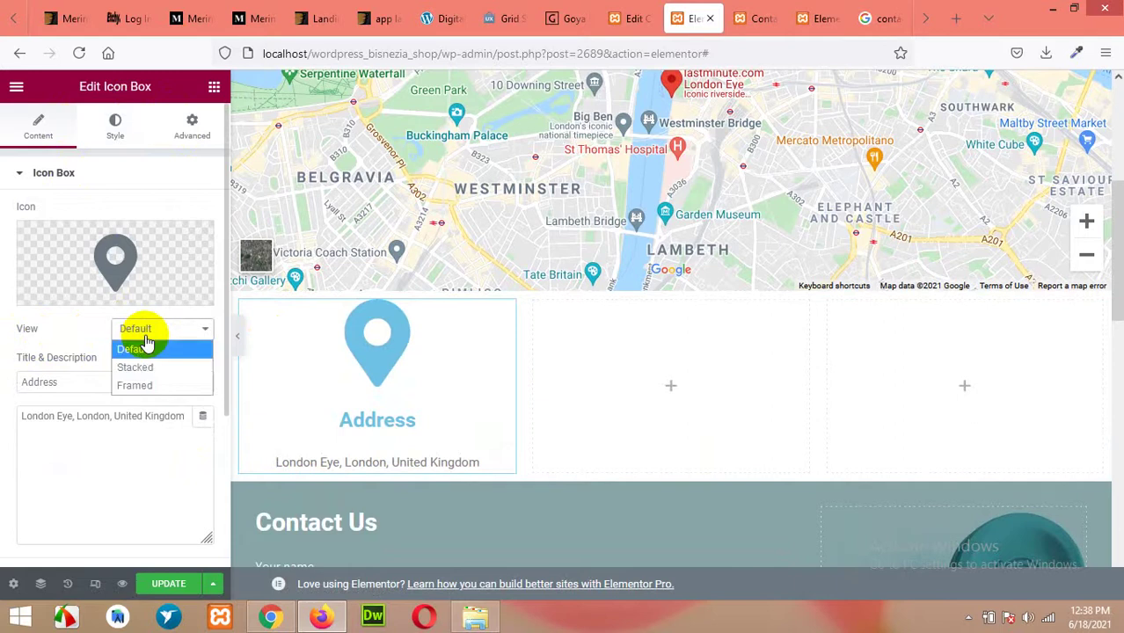
left_click(132, 384)
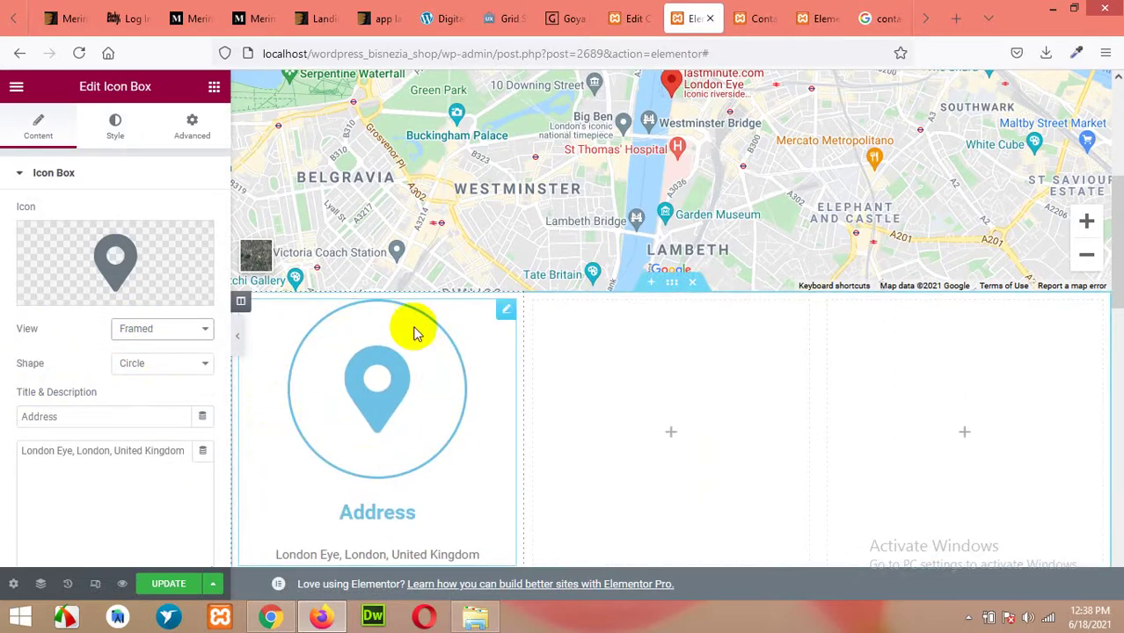
left_click(113, 123)
left_click_drag(61, 394, 50, 388)
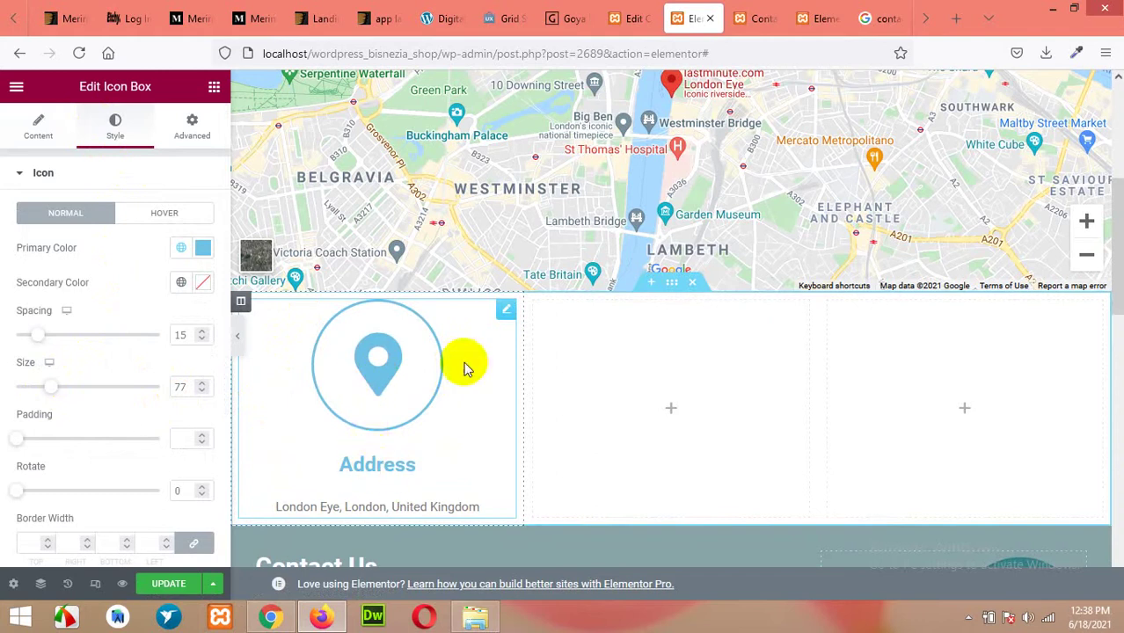
Copy the framed Address icon box and paste it into the empty middle and right columns.
right_click(505, 317)
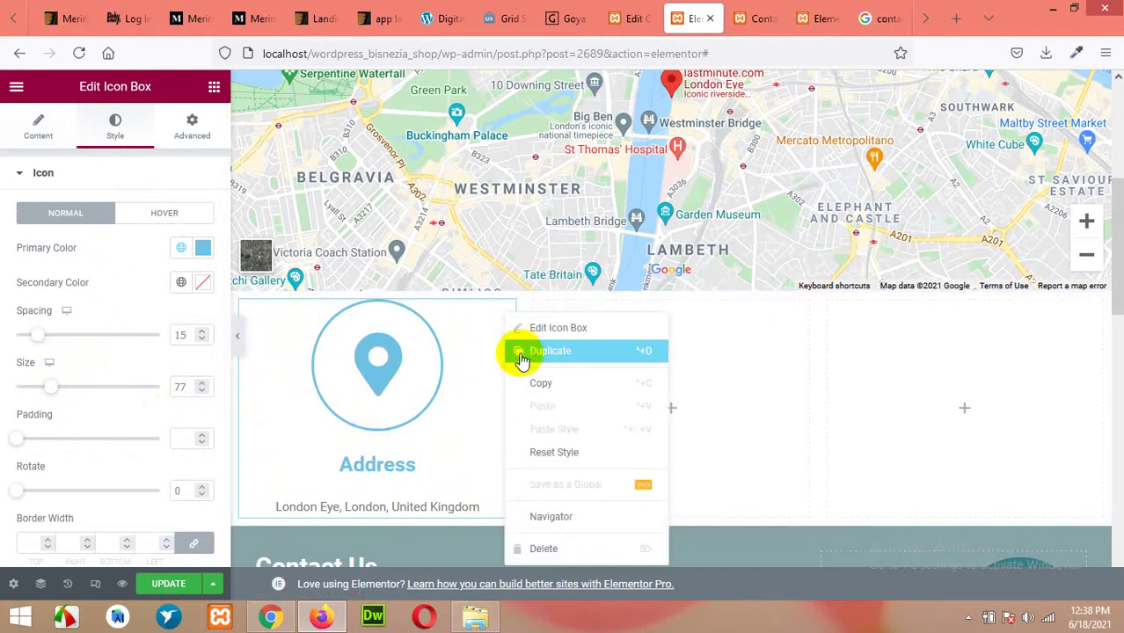
left_click(539, 385)
right_click(675, 406)
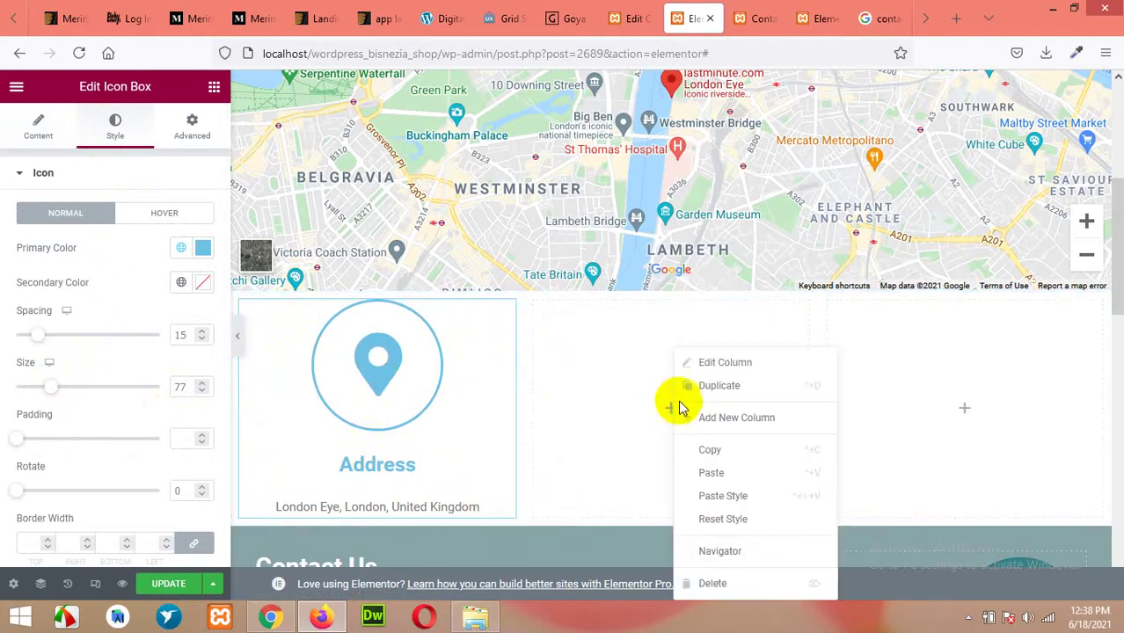
left_click(712, 472)
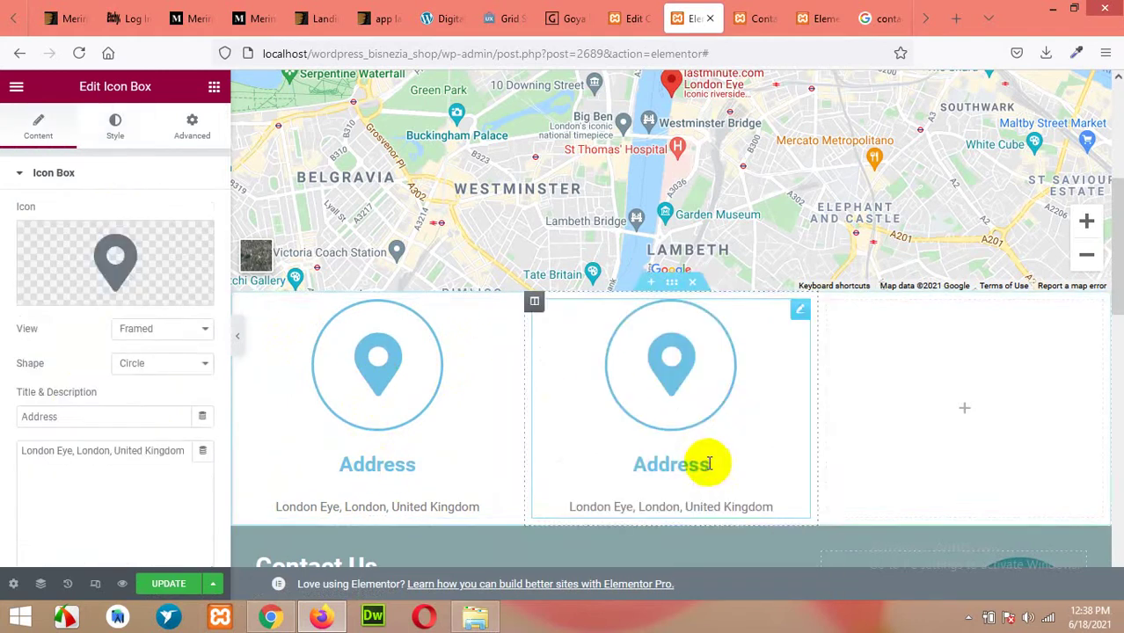
right_click(964, 416)
left_click(986, 472)
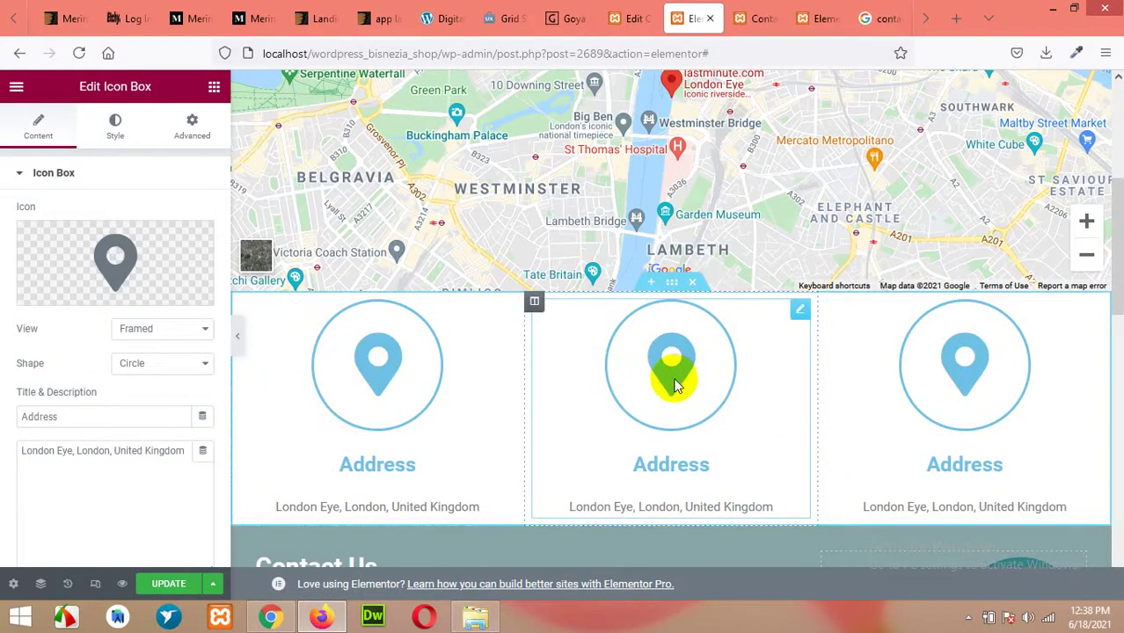
Search the Icon Library for 'env' and insert the envelope icon into the middle icon box.
left_click(76, 259)
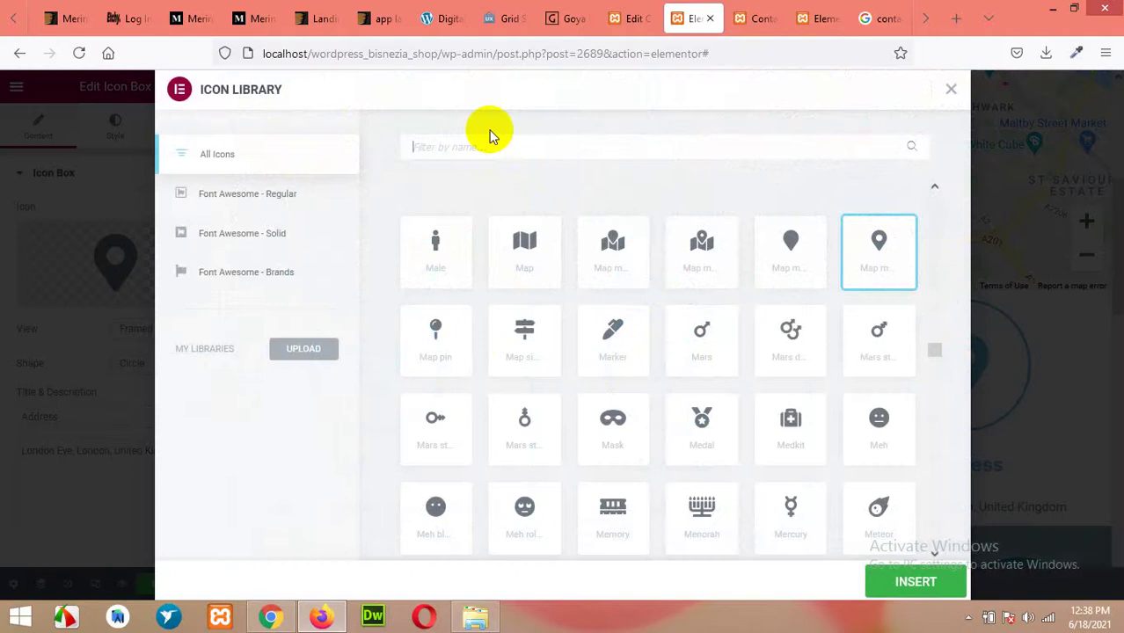
type("env")
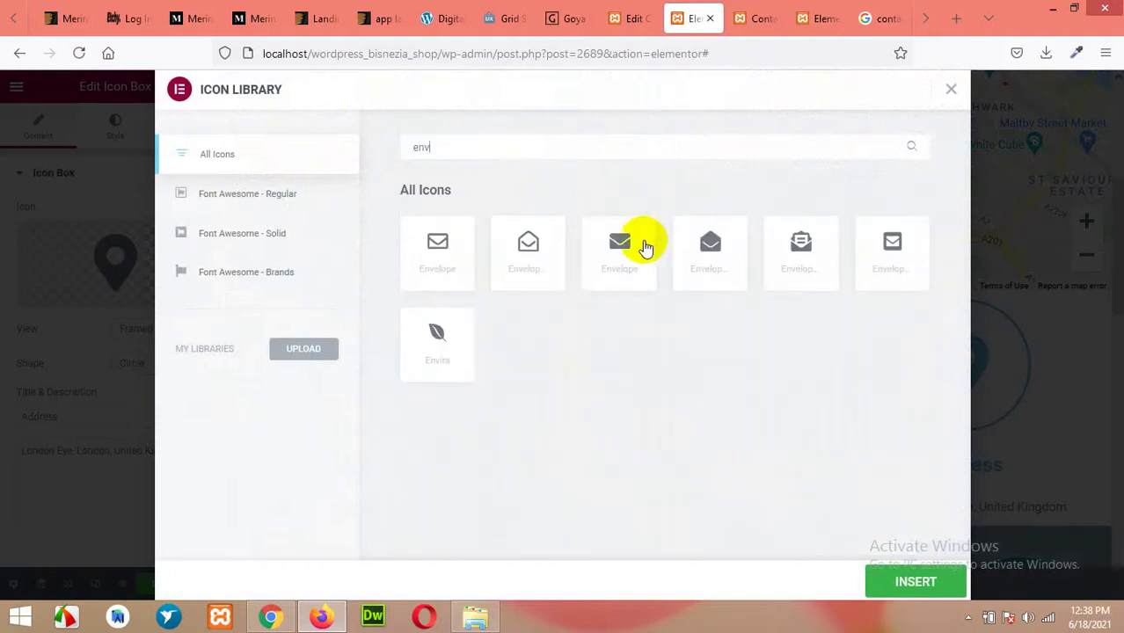
left_click(619, 247)
left_click(914, 583)
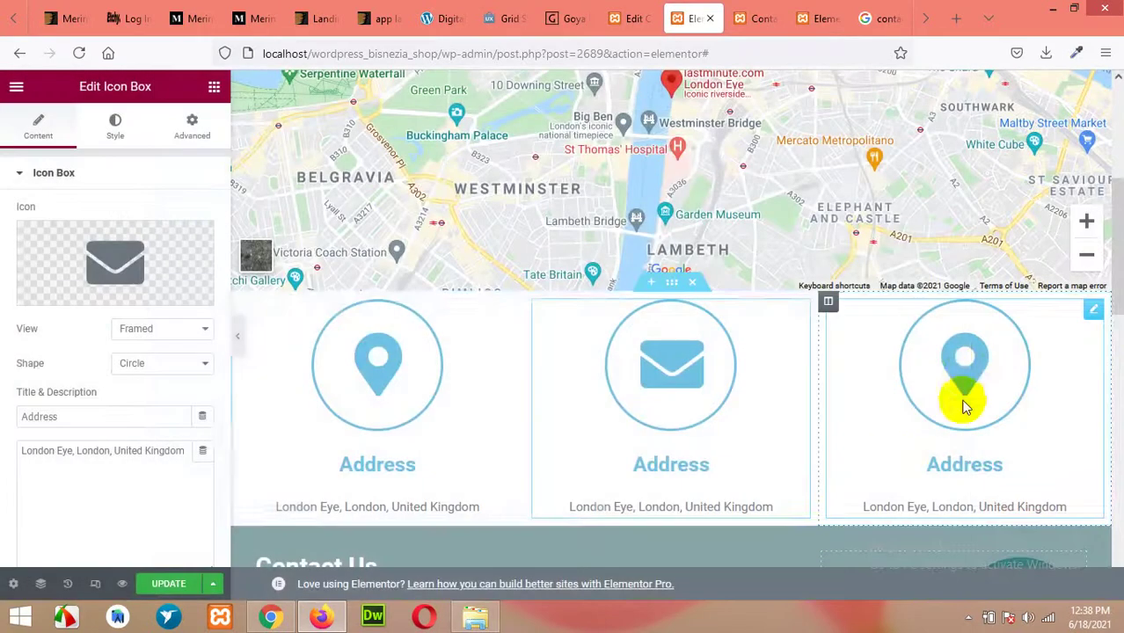
Give the third icon box the square phone icon found by searching 'phone'.
left_click(965, 378)
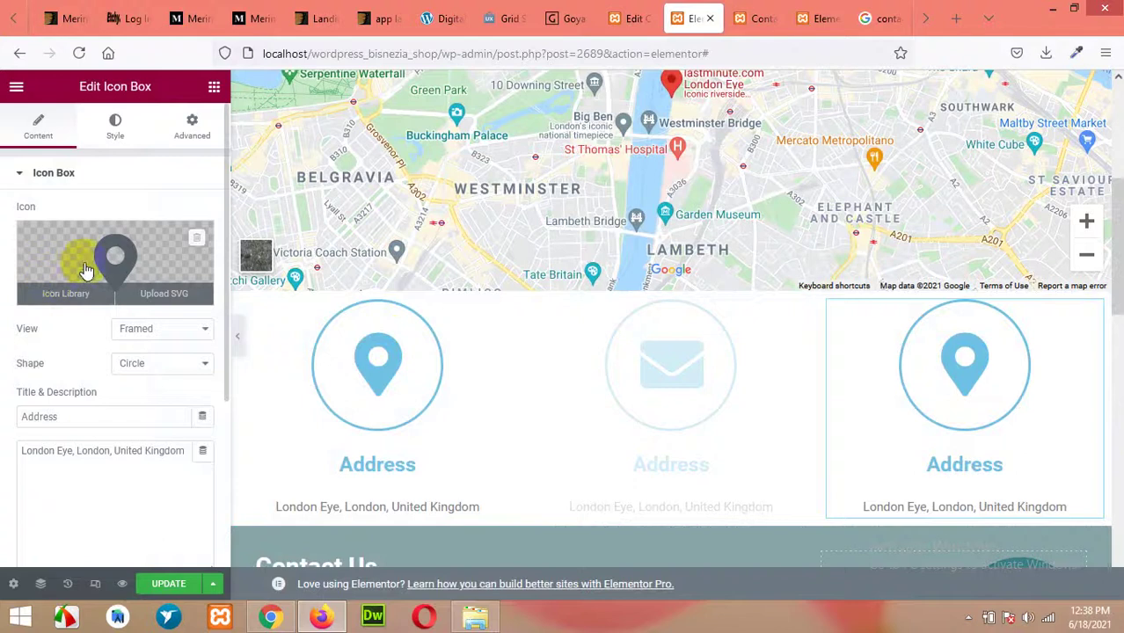
left_click(110, 254)
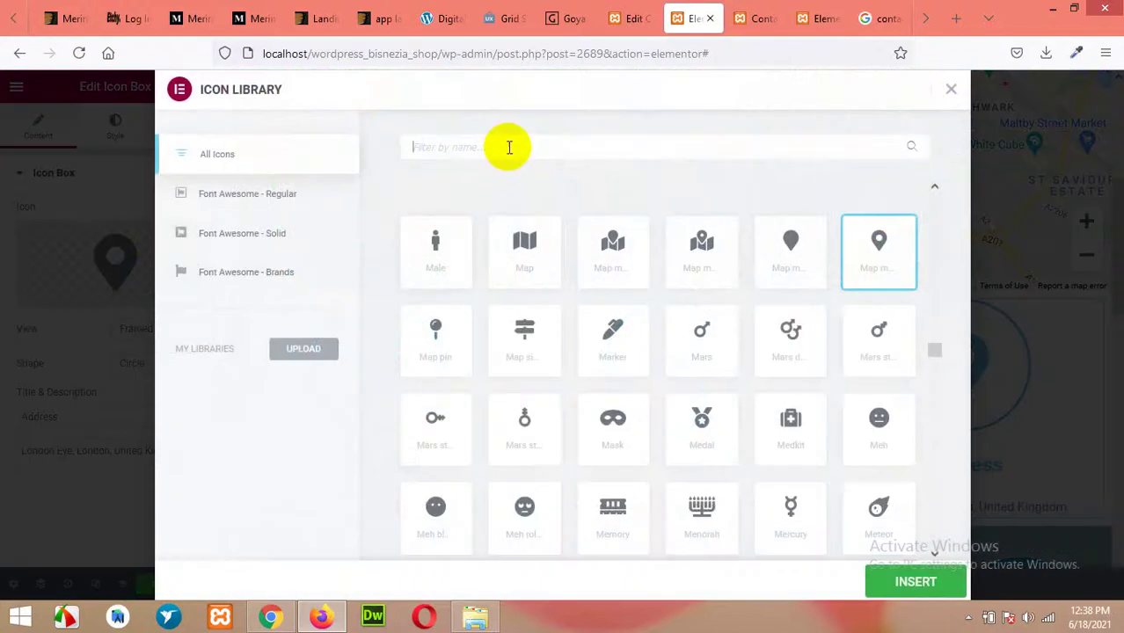
type("phone")
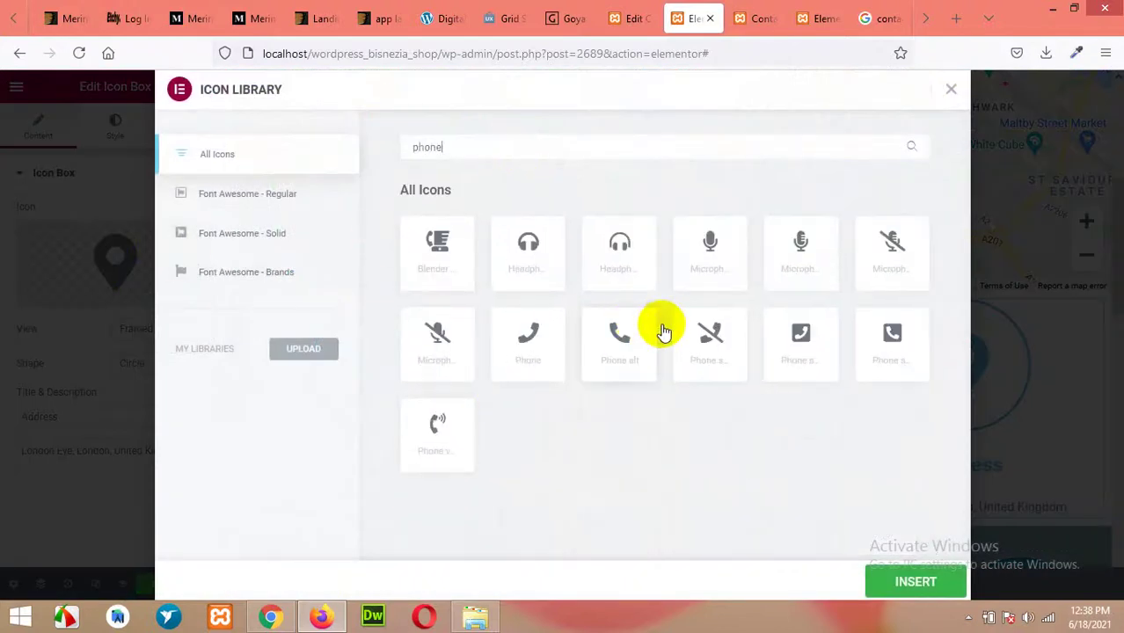
left_click(891, 343)
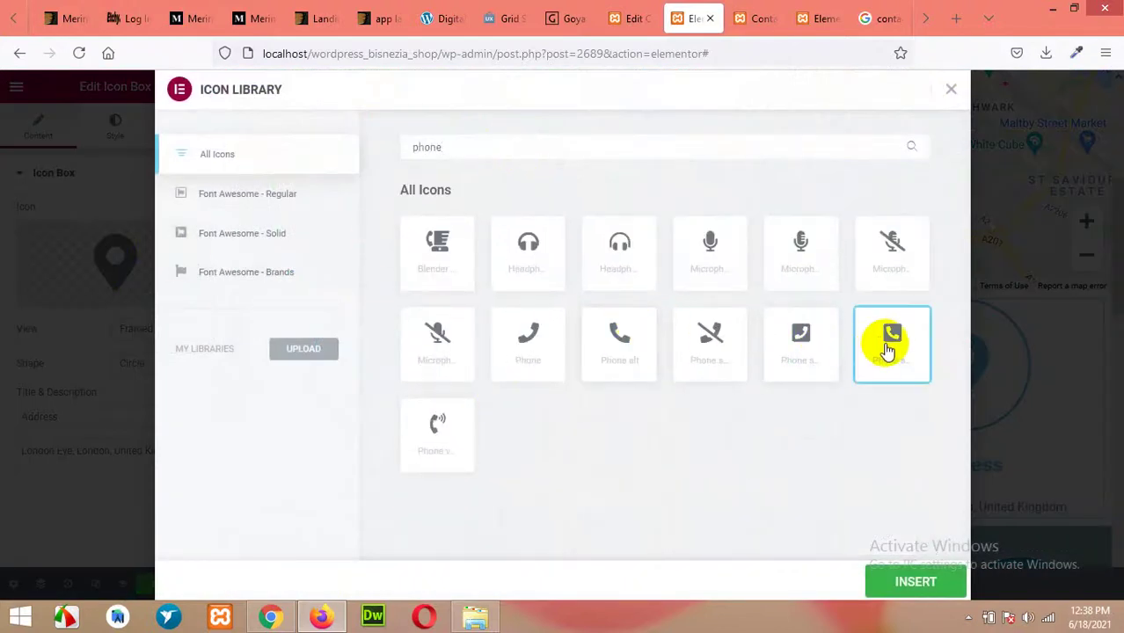
left_click(932, 577)
scroll(792, 413, "down", 2)
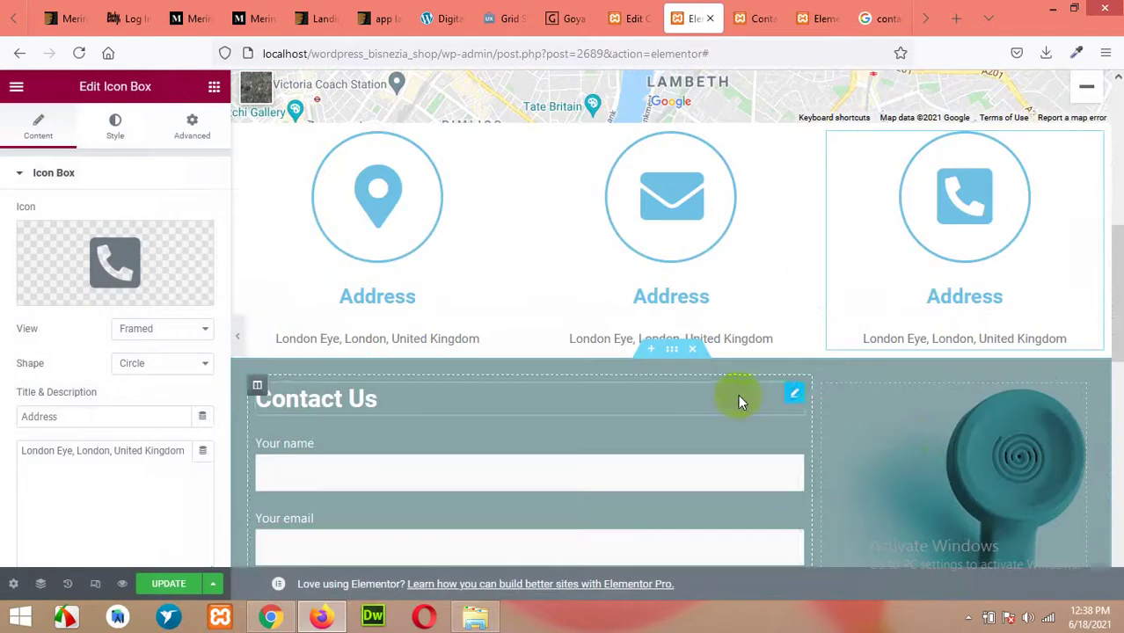
scroll(528, 404, "up", 1)
left_click(669, 380)
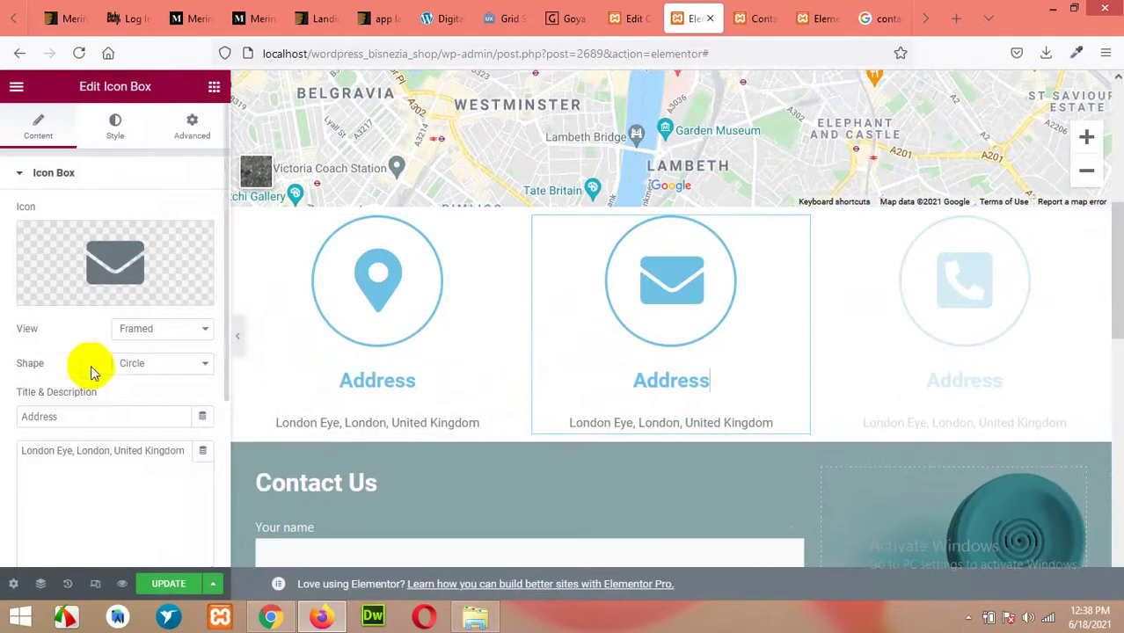
Title the middle box Email with an email address and the third Phone with a number, then update and preview.
double_click(38, 416)
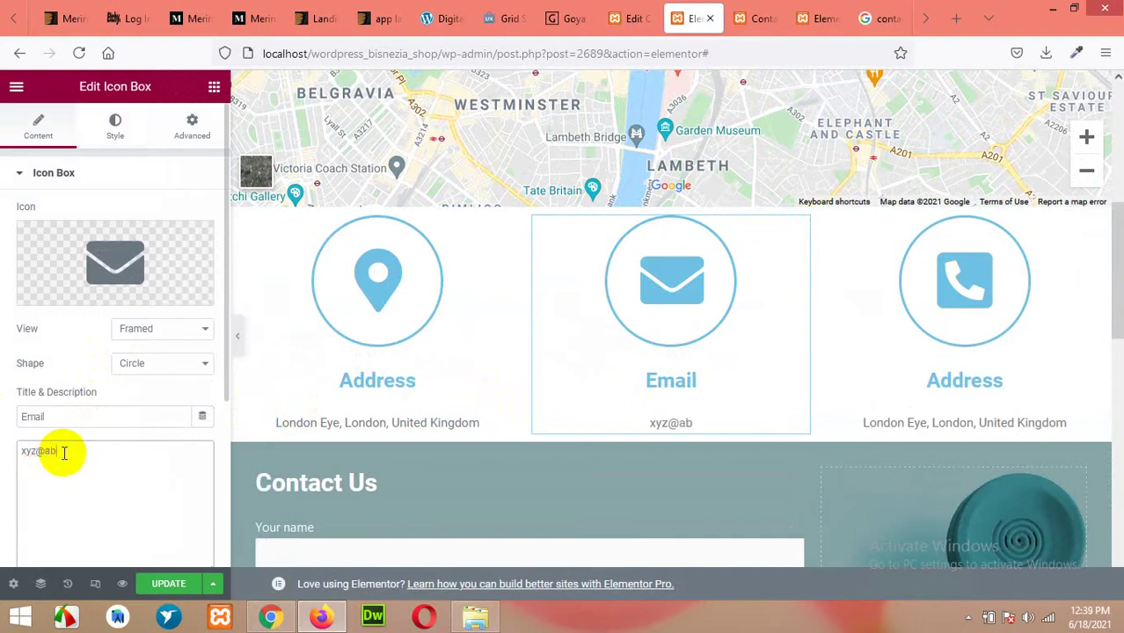
left_click(953, 427)
left_click_drag(97, 417, 4, 407)
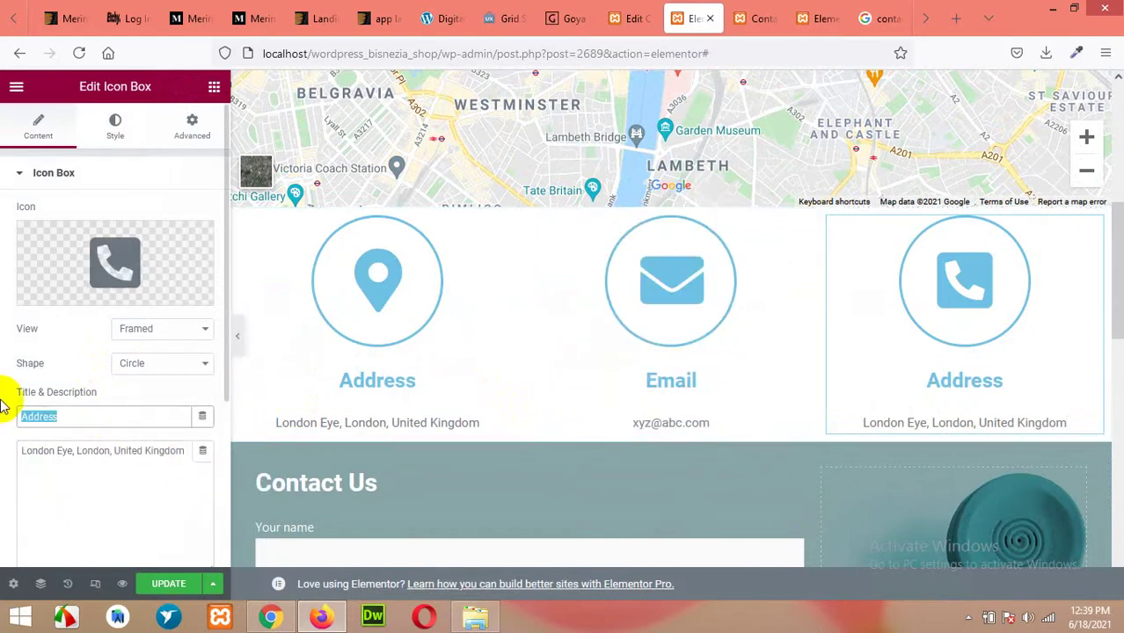
type("Phone")
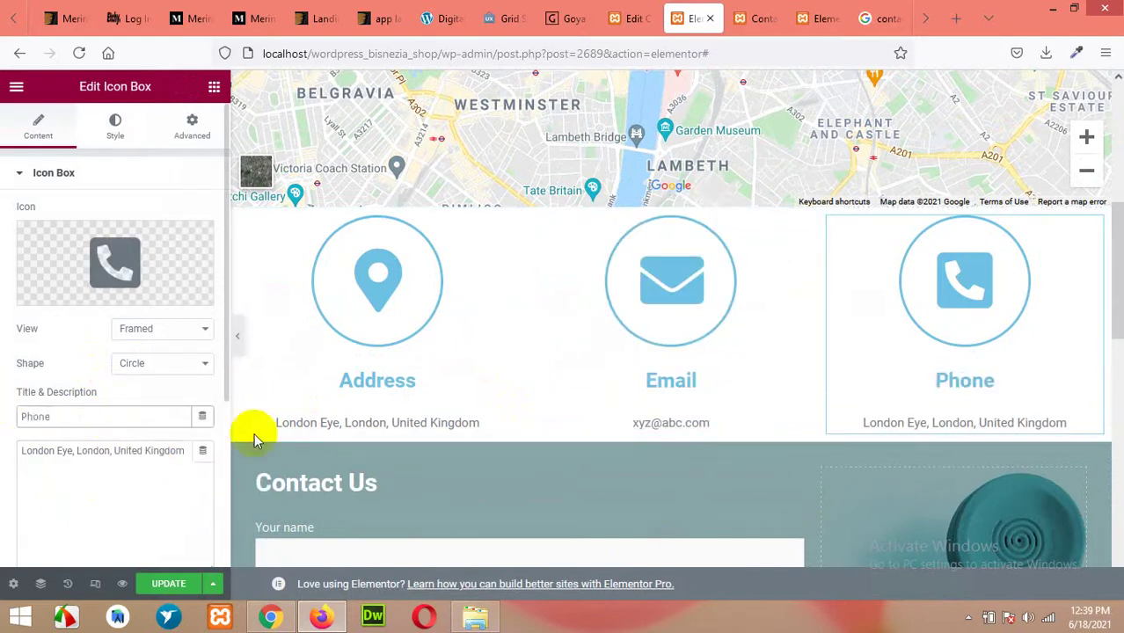
left_click(104, 454)
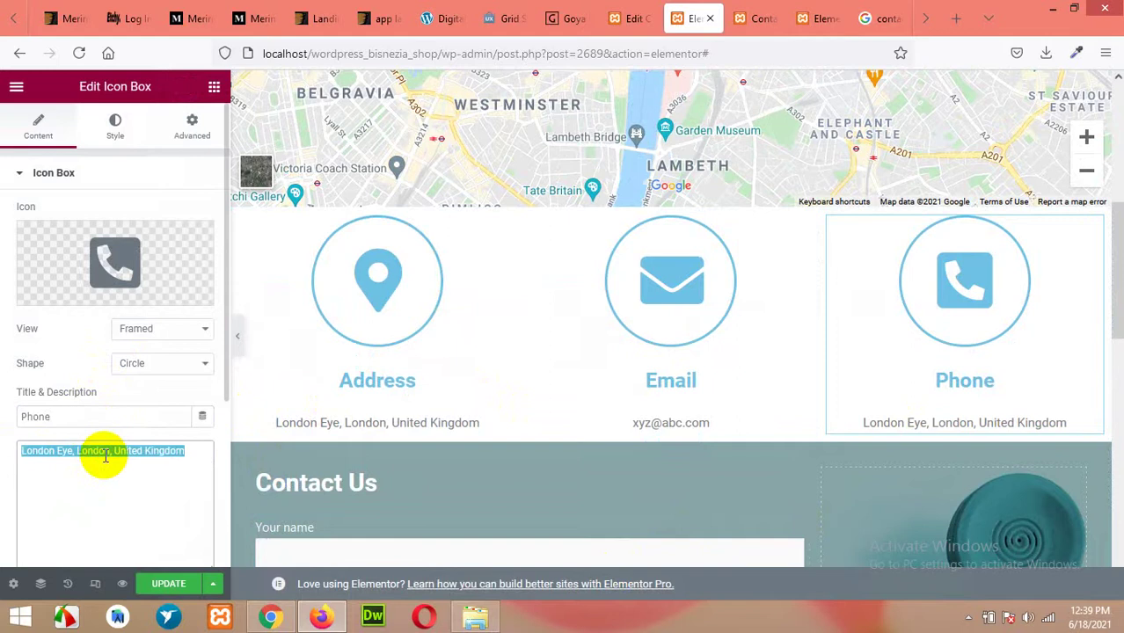
type("+1 345 1234567")
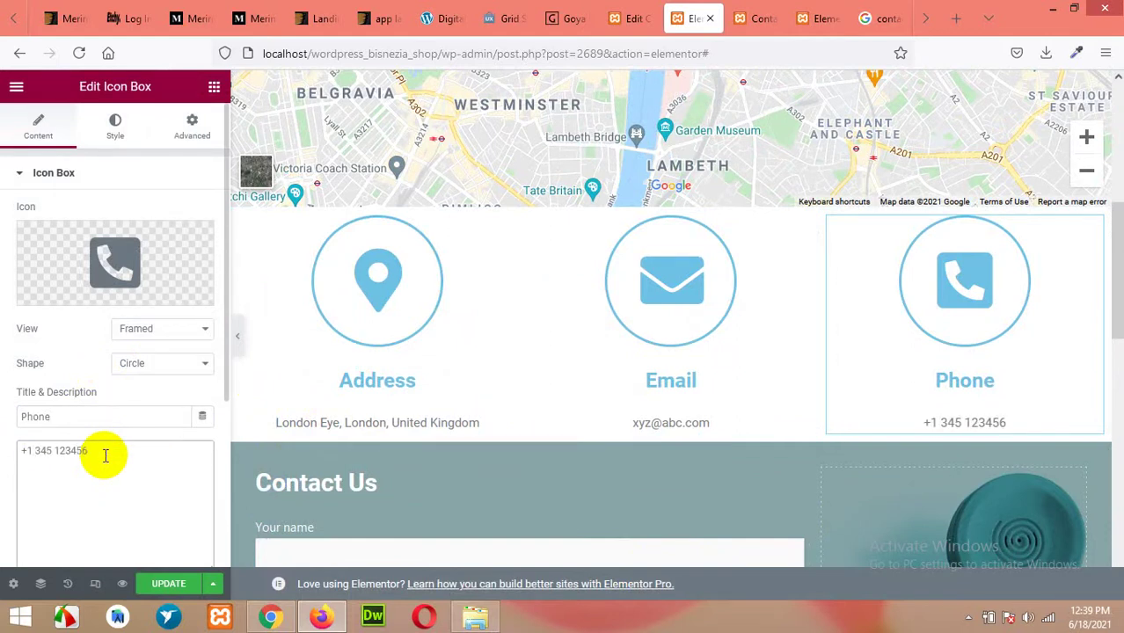
left_click(170, 585)
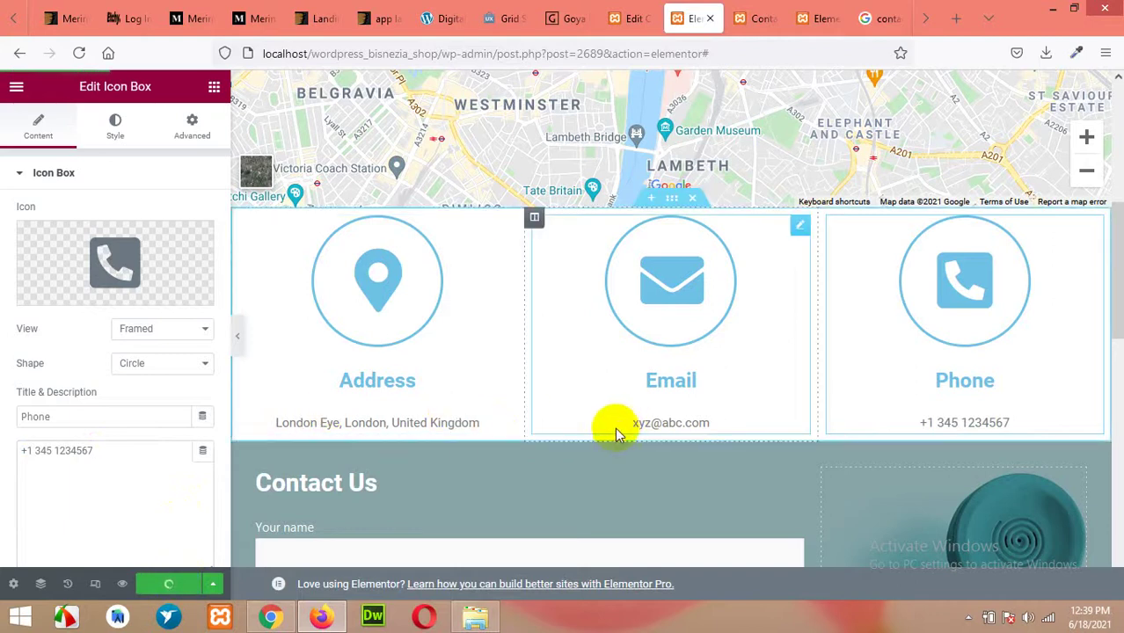
left_click(747, 17)
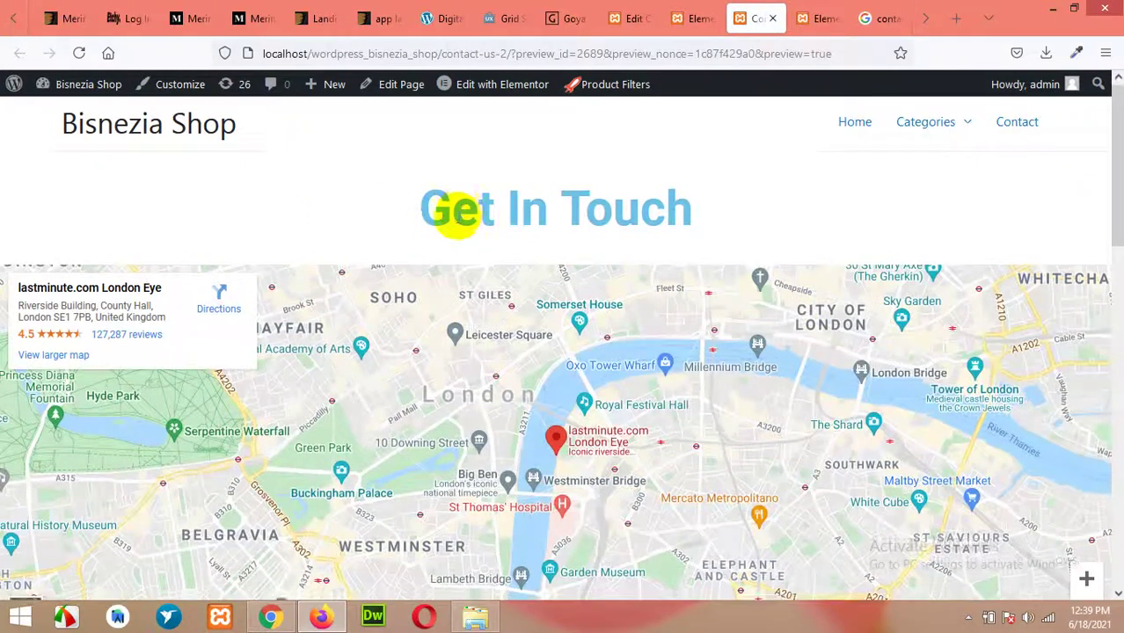
Scroll the preview to check the map, Address/Email/Phone boxes and contact form, then return to the editor.
scroll(431, 229, "down", 6)
scroll(419, 274, "up", 2)
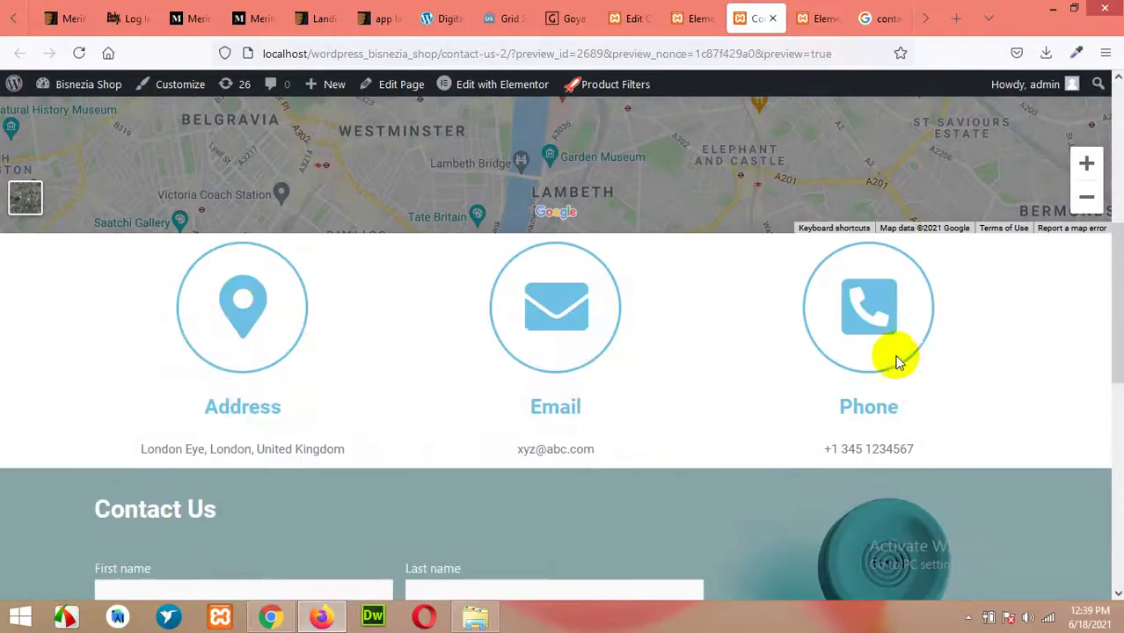
scroll(587, 365, "down", 4)
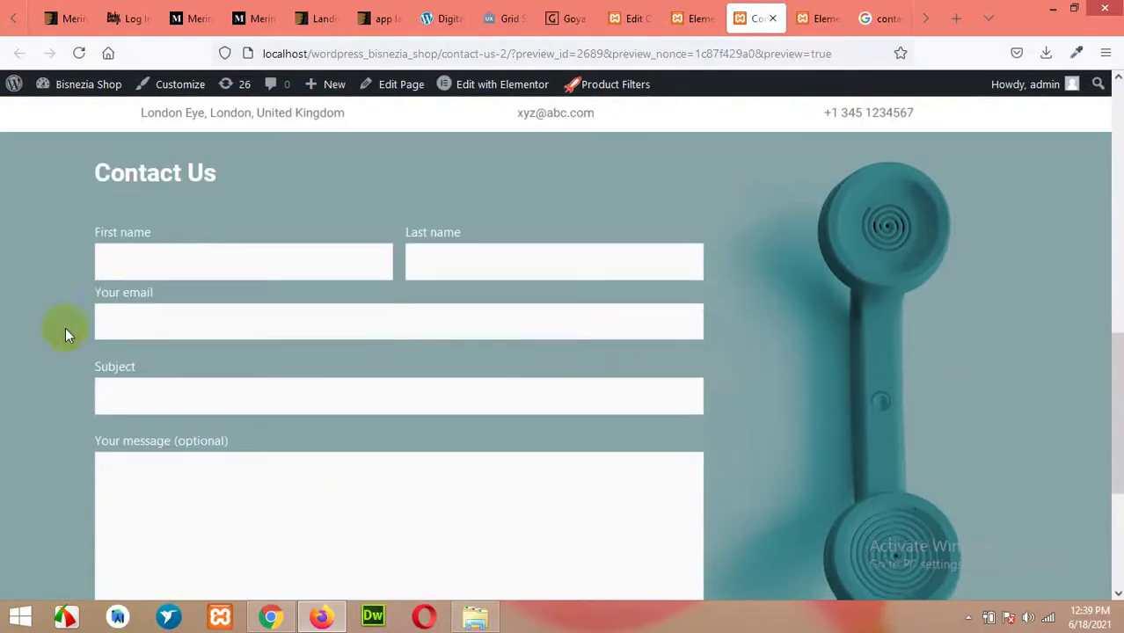
scroll(774, 387, "down", 3)
scroll(956, 404, "up", 3)
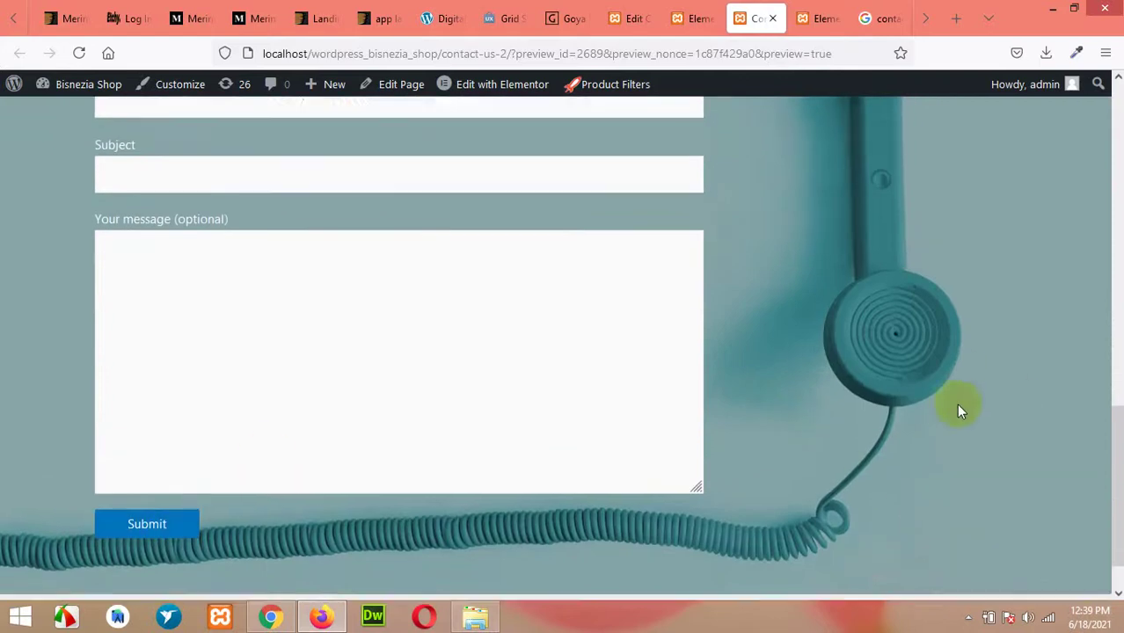
scroll(916, 409, "up", 4)
scroll(895, 469, "down", 2)
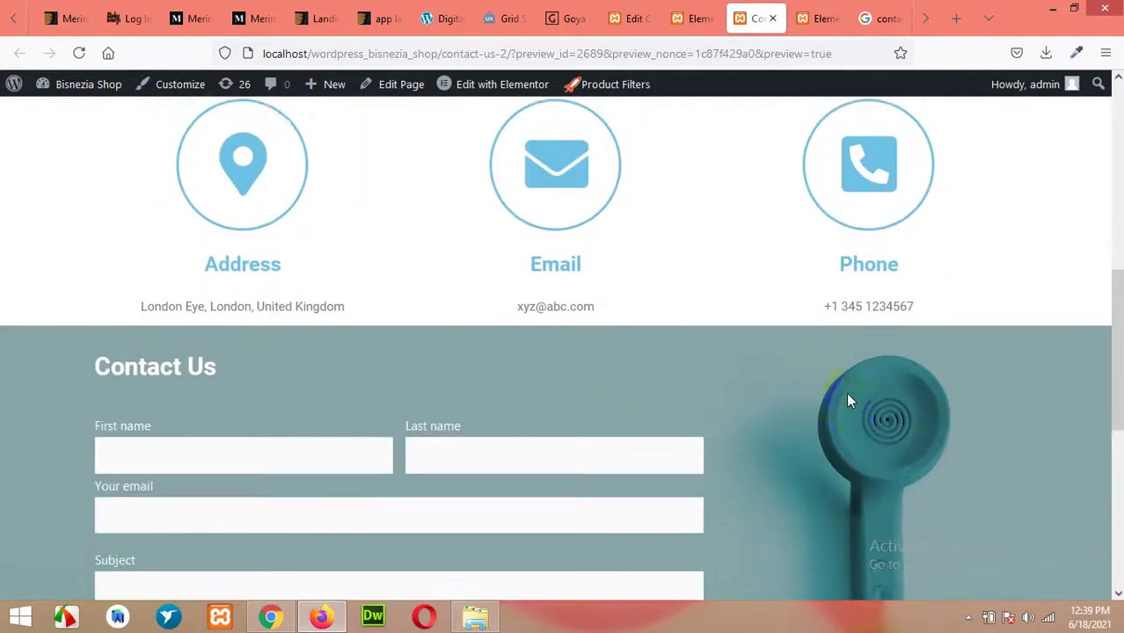
scroll(848, 396, "up", 2)
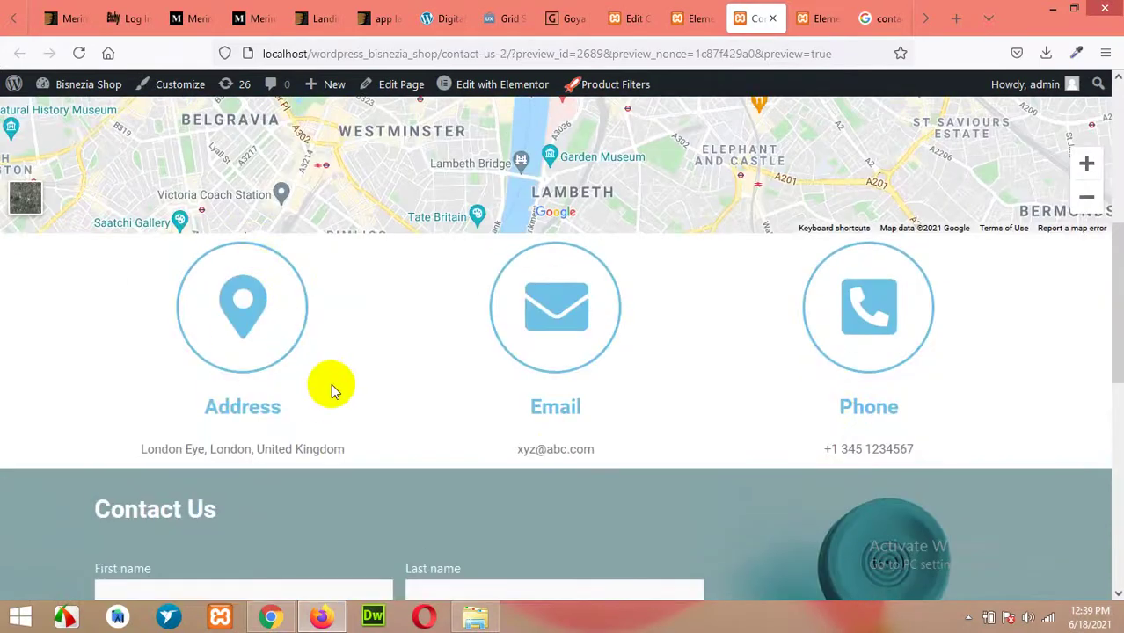
left_click(693, 19)
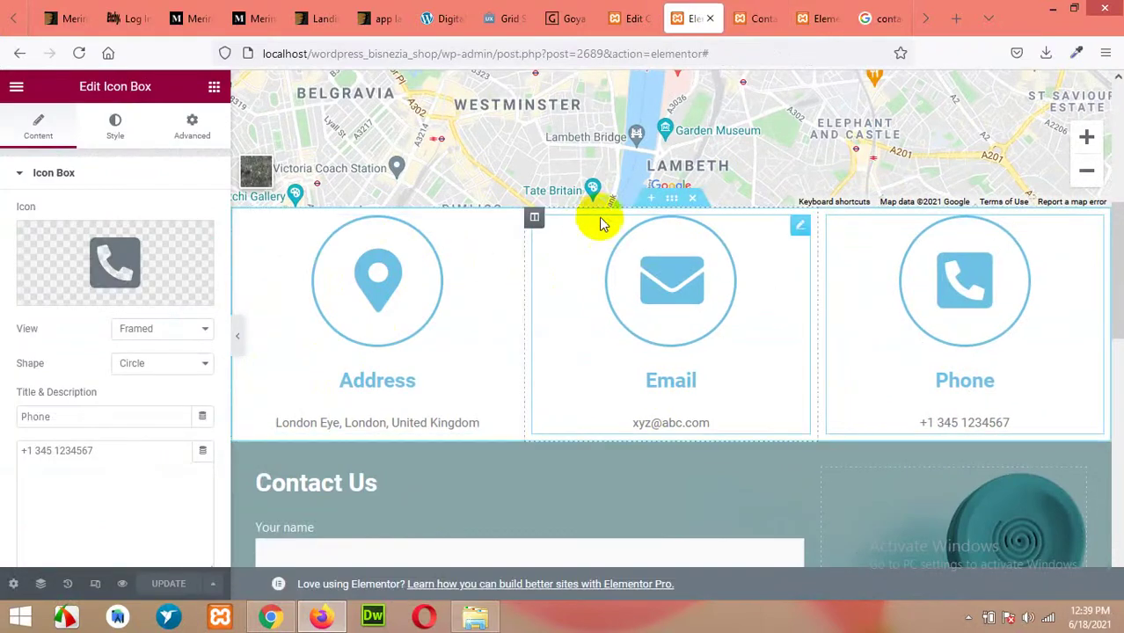
Give the icon-box section a 30 px top and bottom margin in Advanced, update the page, and reopen the preview.
left_click(665, 200)
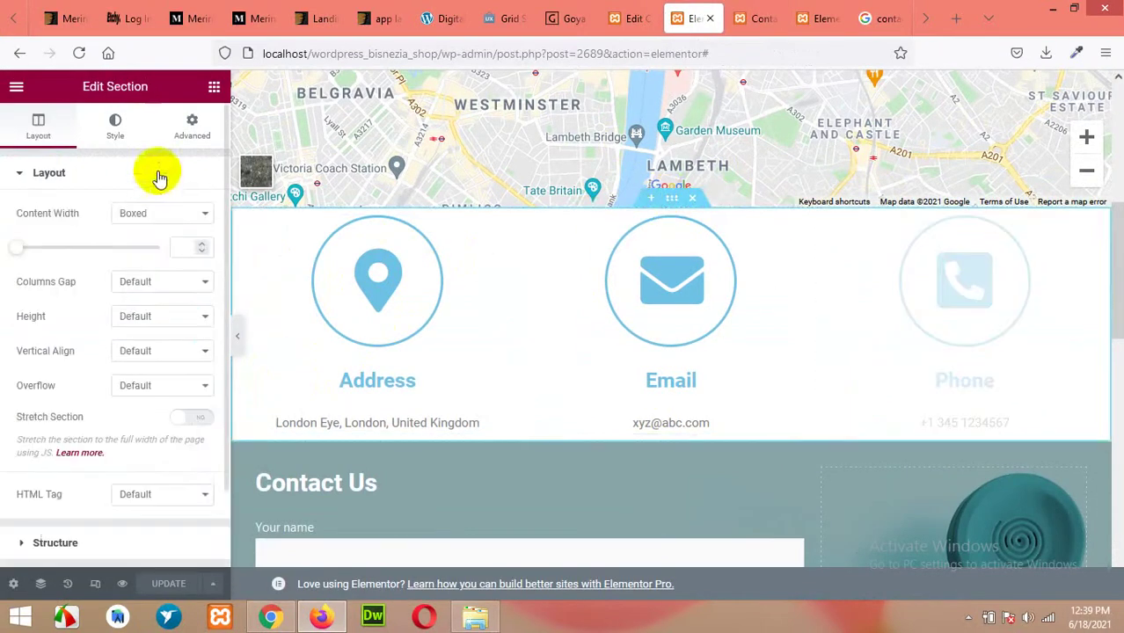
left_click(189, 128)
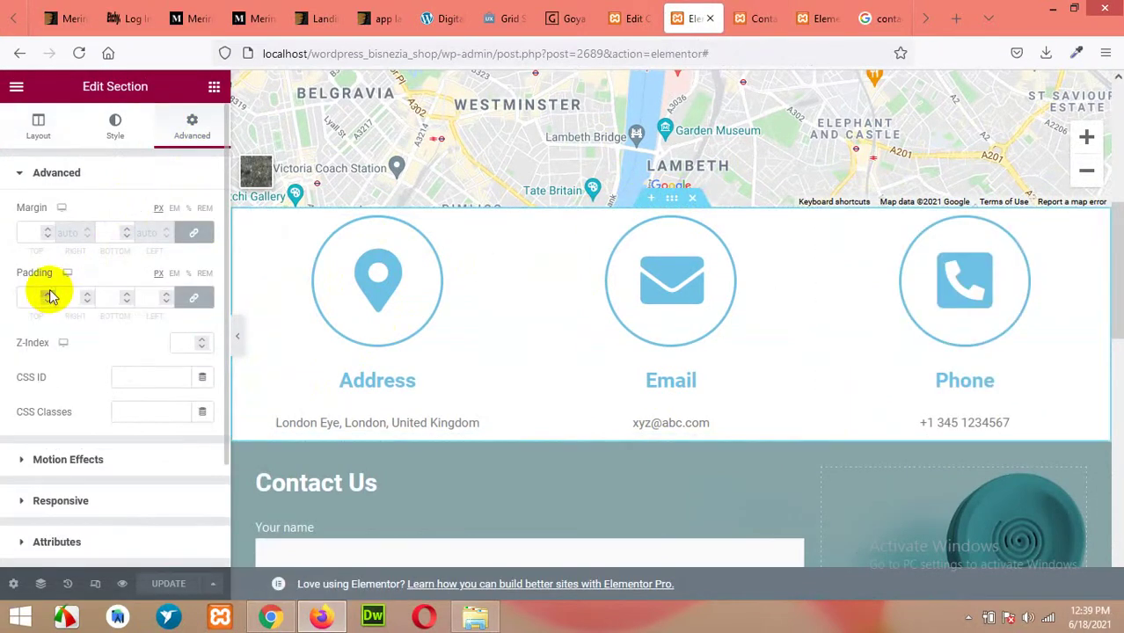
left_click(44, 230)
scroll(44, 230, "up", 14)
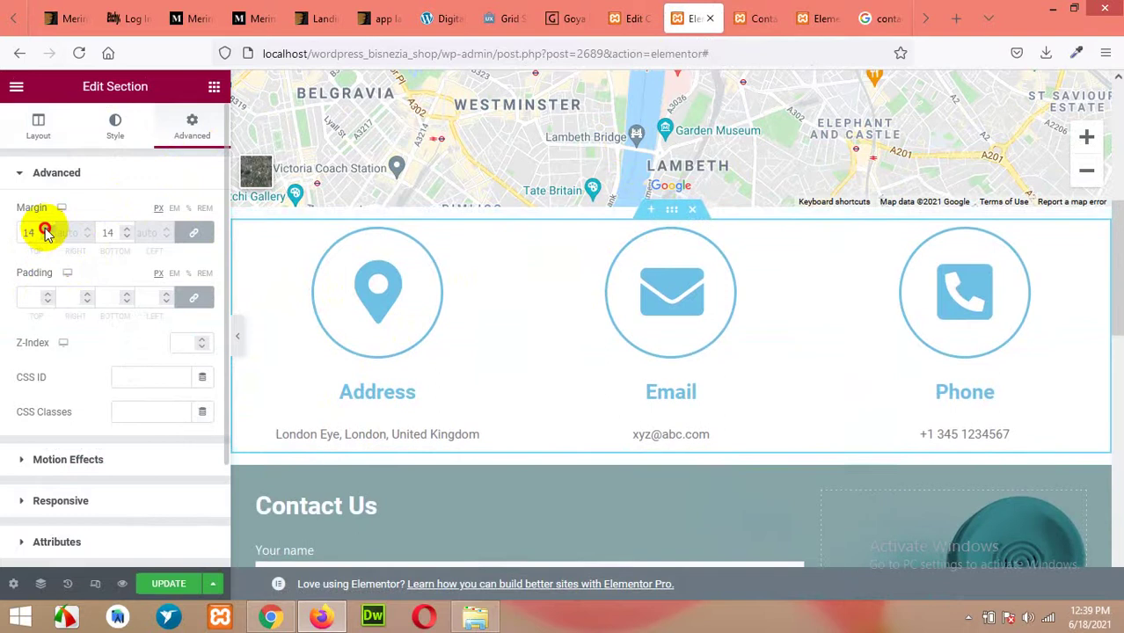
scroll(45, 232, "up", 10)
scroll(48, 237, "up", 7)
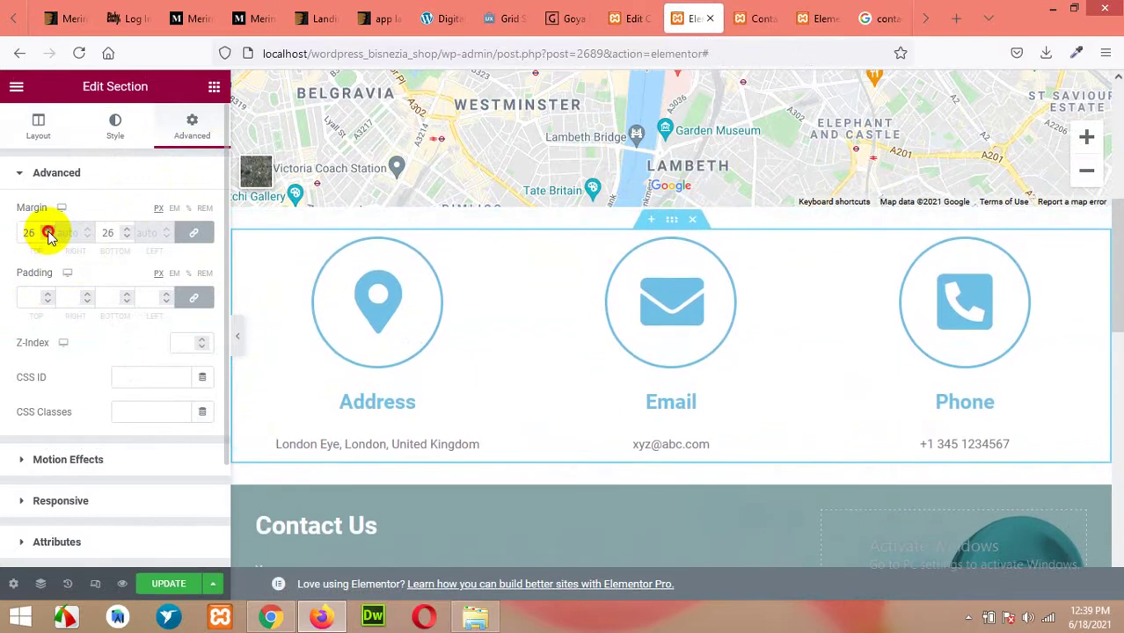
scroll(45, 233, "down", 1)
scroll(167, 411, "down", 2)
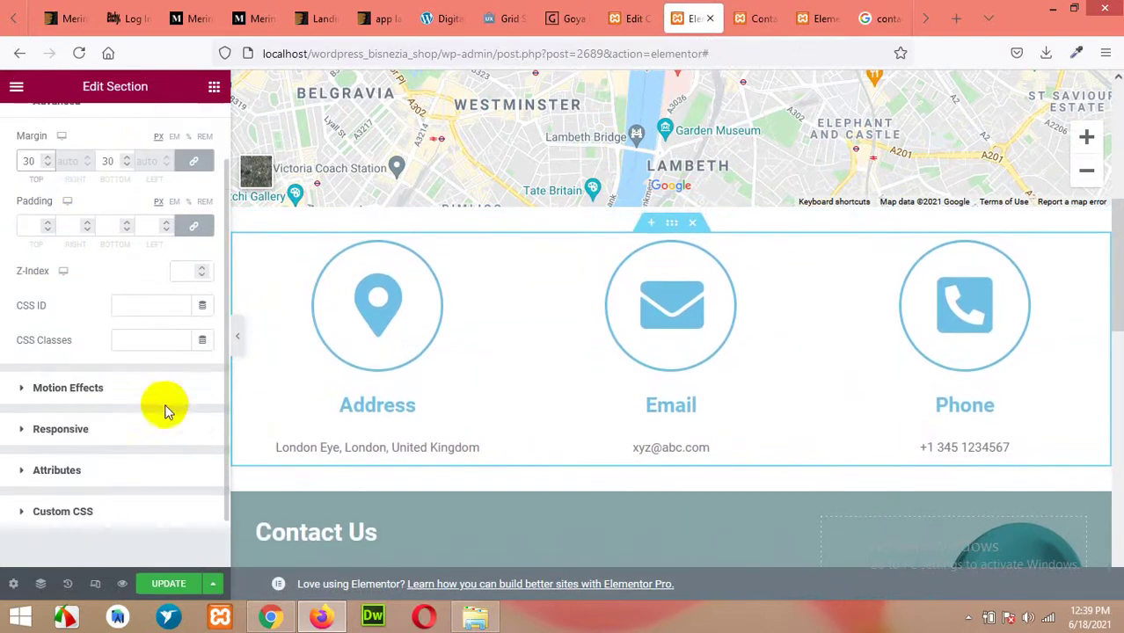
left_click(181, 586)
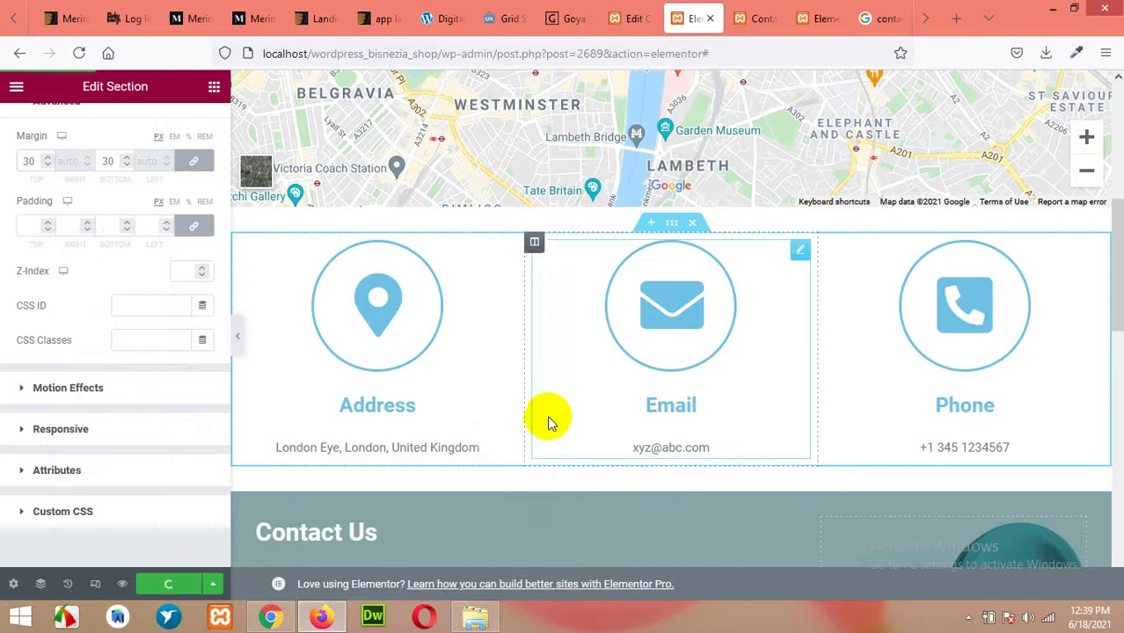
left_click(761, 18)
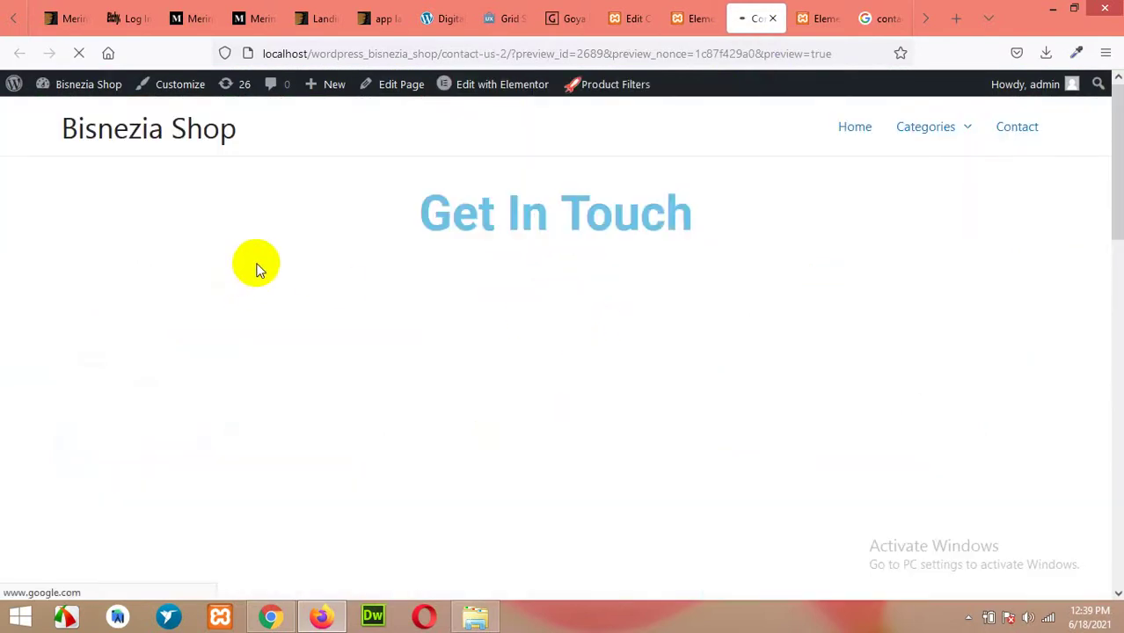
scroll(281, 264, "down", 5)
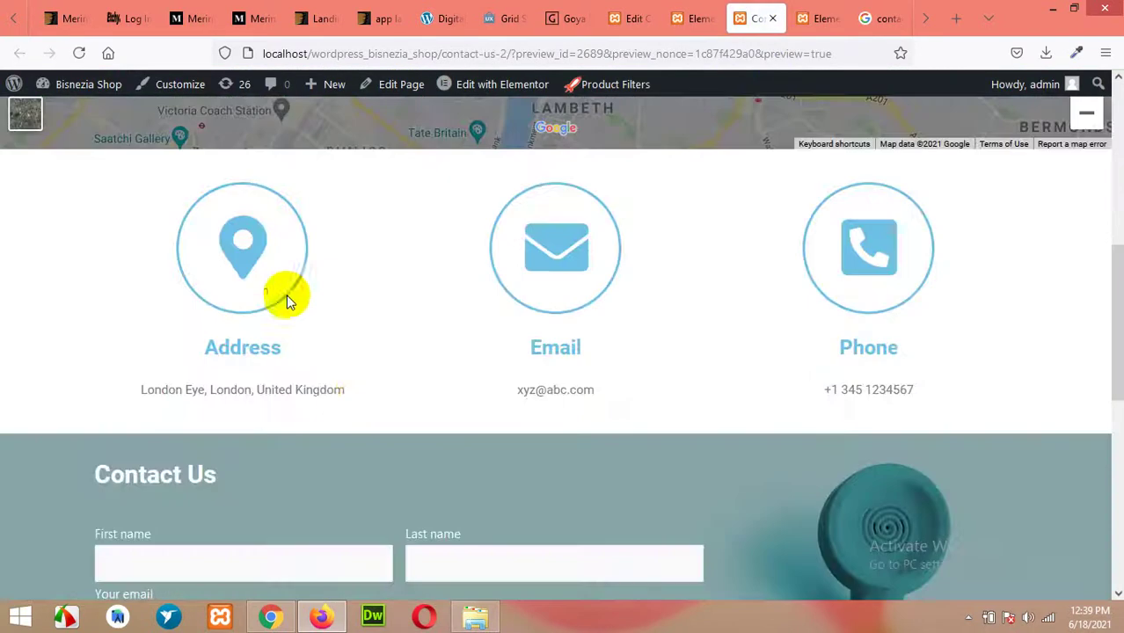
scroll(528, 374, "down", 5)
scroll(733, 436, "up", 10)
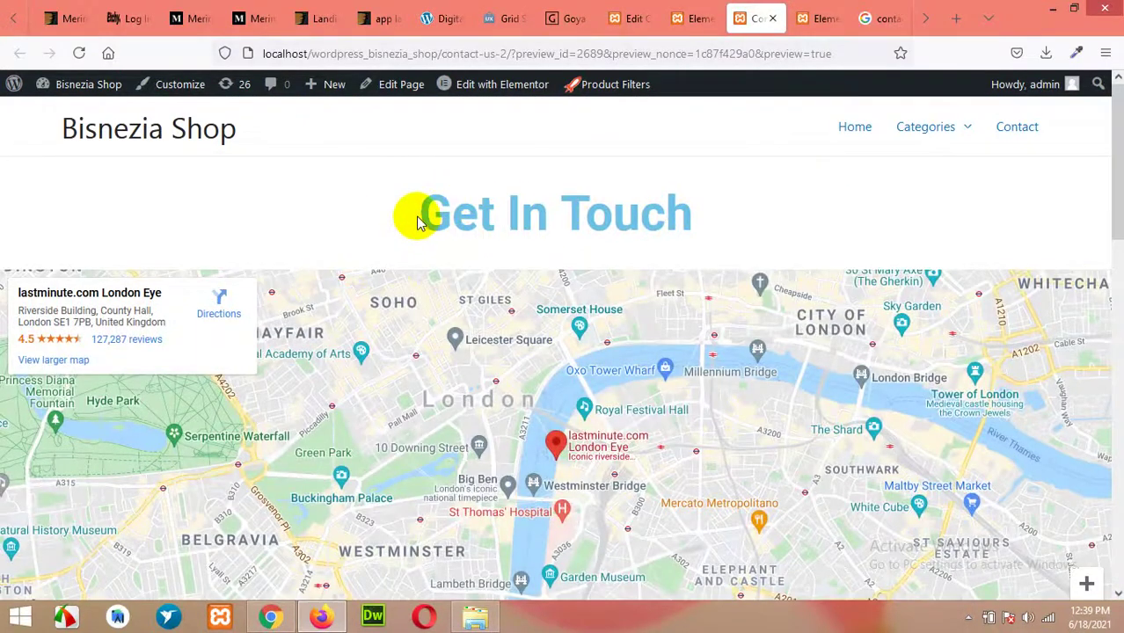
scroll(627, 422, "down", 8)
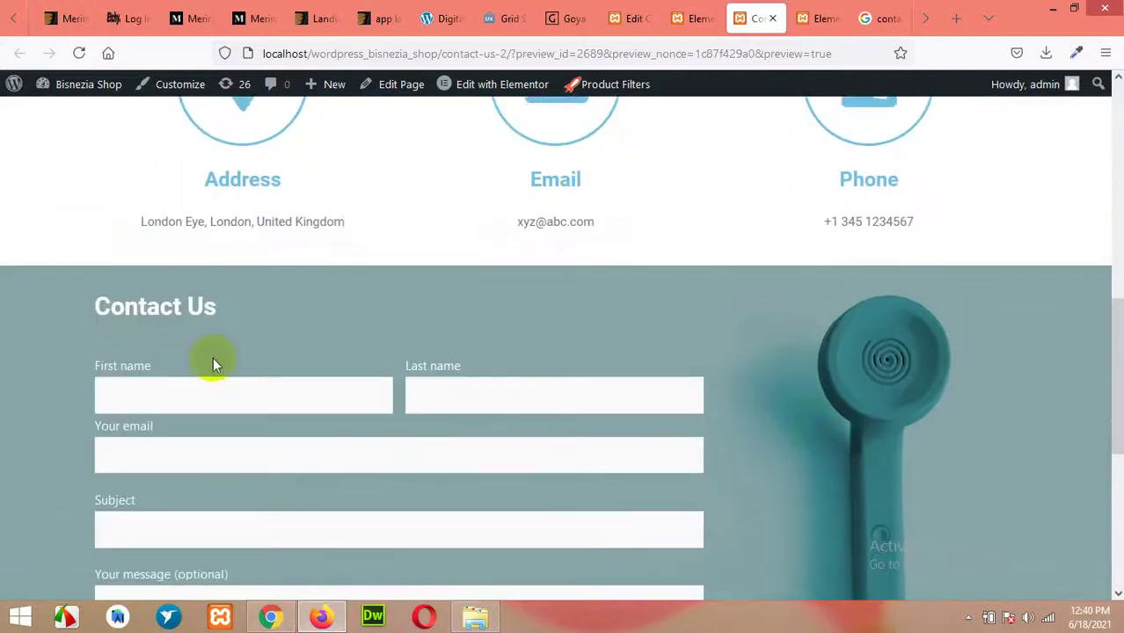
scroll(818, 424, "down", 4)
scroll(795, 422, "up", 6)
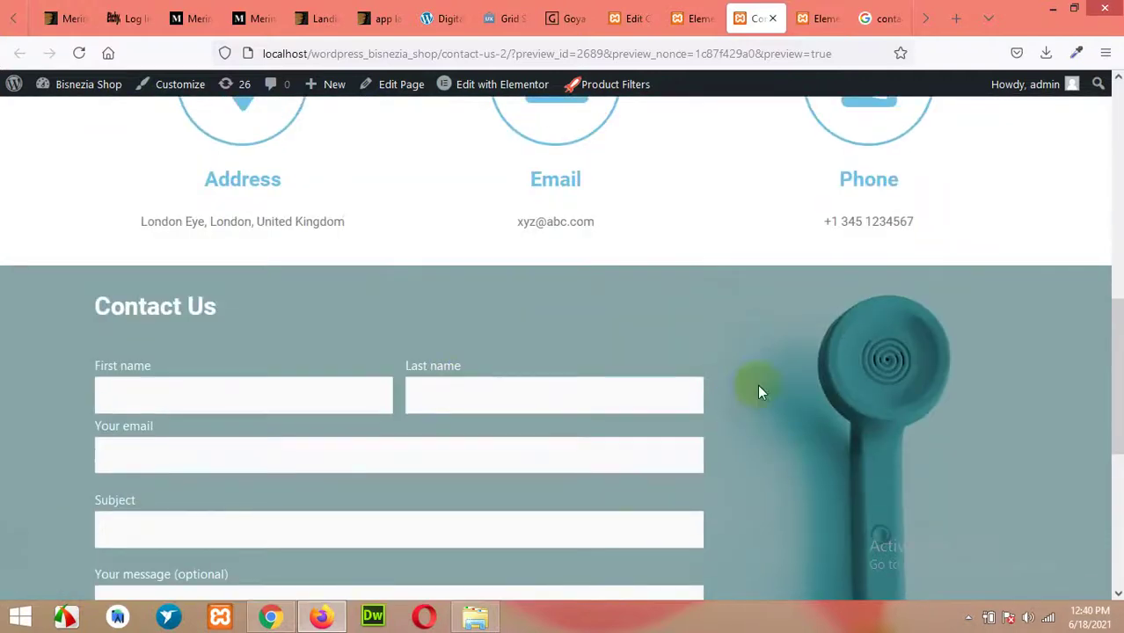
scroll(732, 391, "up", 5)
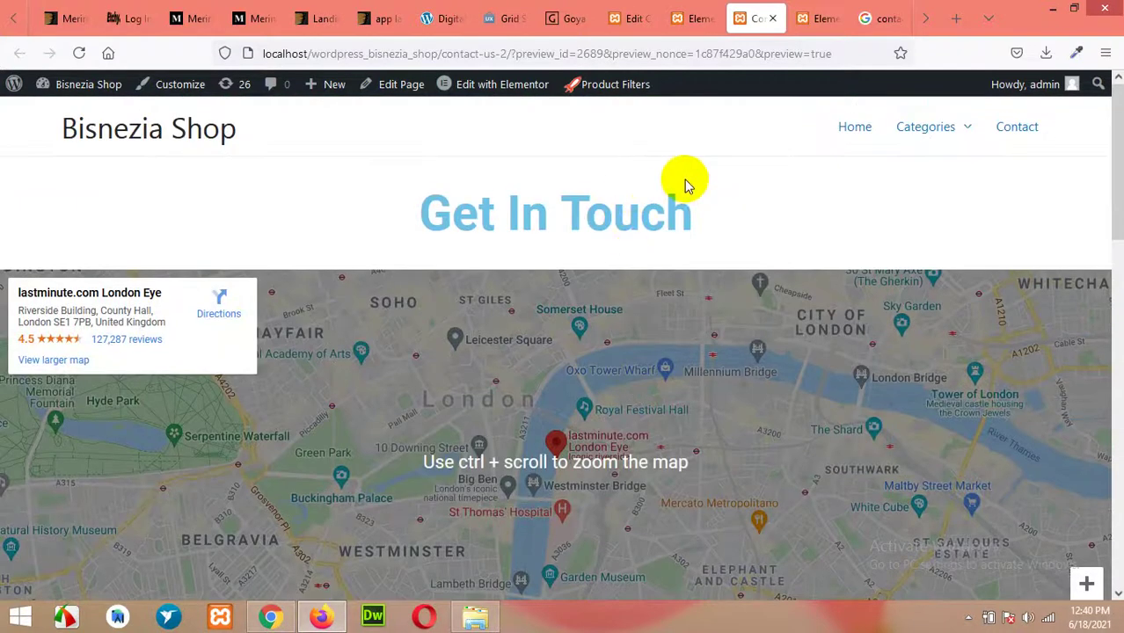